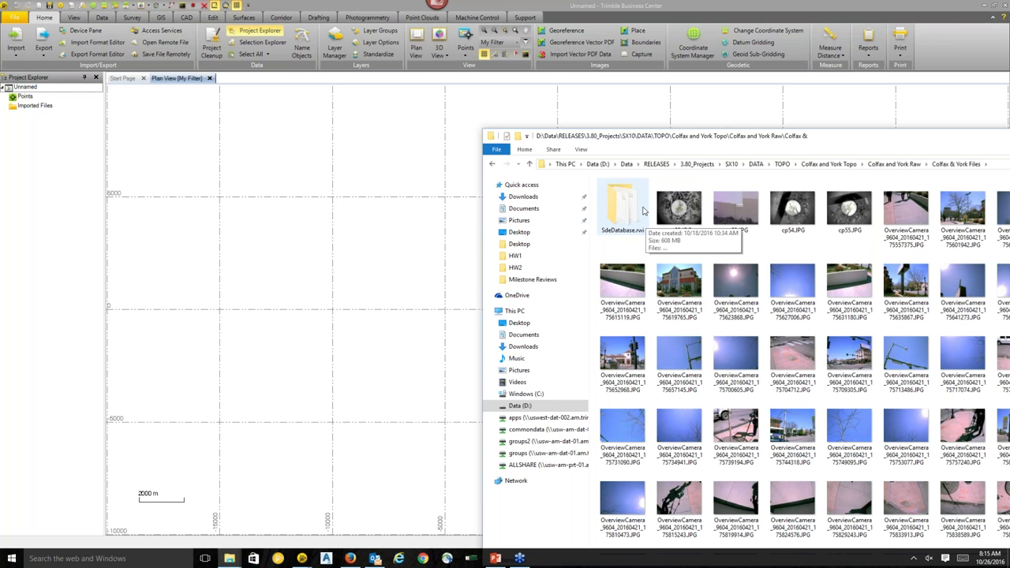
Import the Colfax & York.jxl file from the Colfax and York Raw folder, postponing scan colorization and skipping the import summary.
{"action": "left_click", "coordinate": [492, 164]}
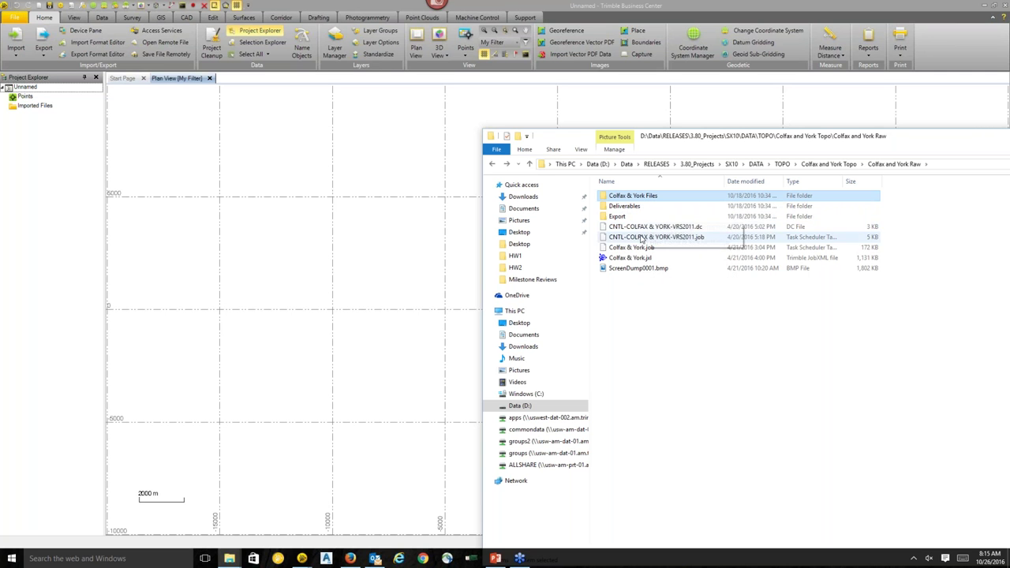
{"action": "left_click_drag", "start_coordinate": [638, 261], "coordinate": [352, 235]}
{"action": "left_click_drag", "start_coordinate": [813, 141], "coordinate": [669, 255]}
{"action": "left_click", "coordinate": [918, 251]}
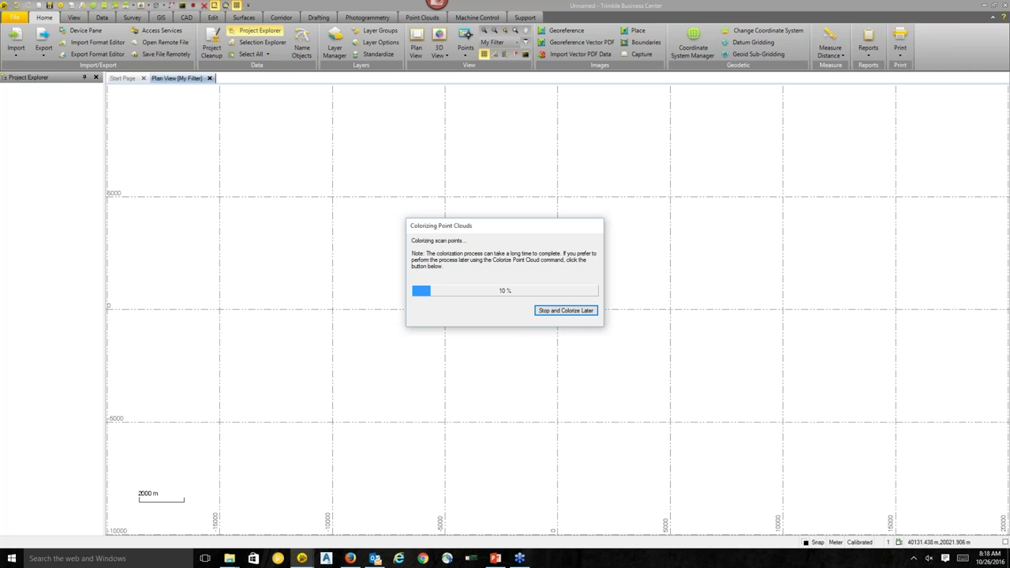
{"action": "left_click", "coordinate": [568, 313]}
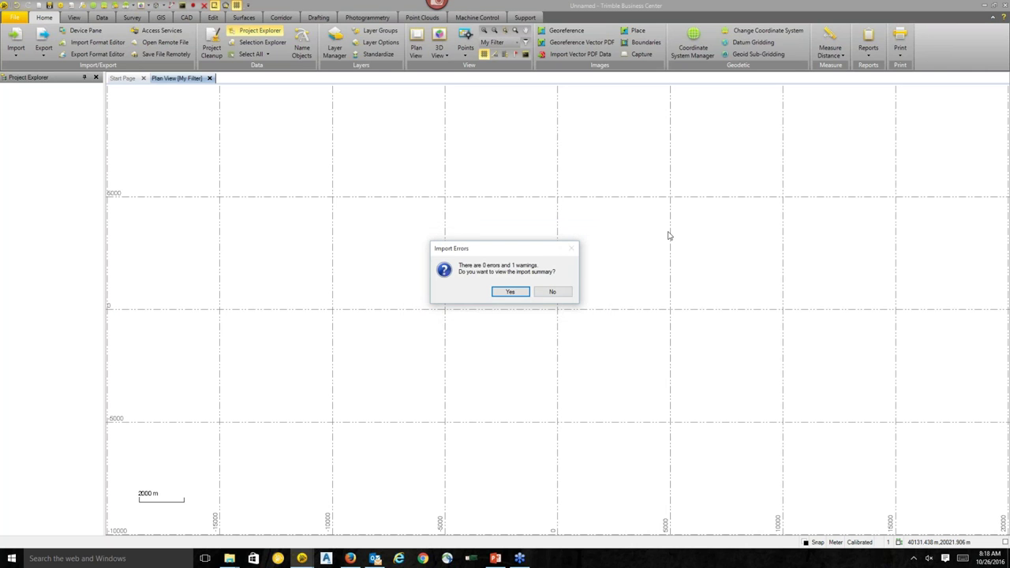
{"action": "left_click", "coordinate": [556, 291]}
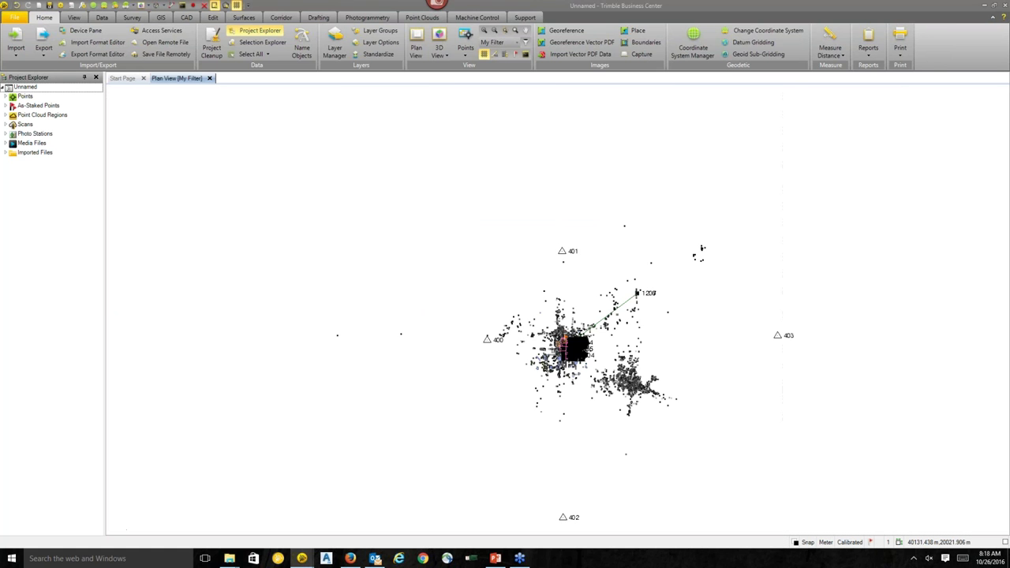
Reduce the display point size of the imported point clouds in the plan view.
{"action": "scroll", "coordinate": [589, 329], "scroll_direction": "up", "scroll_amount": 3}
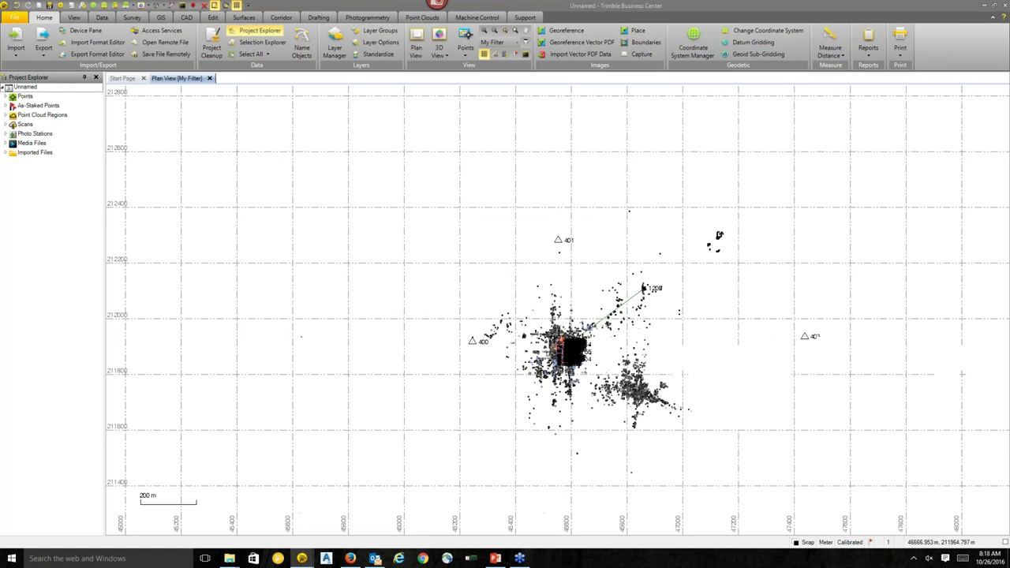
{"action": "scroll", "coordinate": [582, 364], "scroll_direction": "up", "scroll_amount": 4}
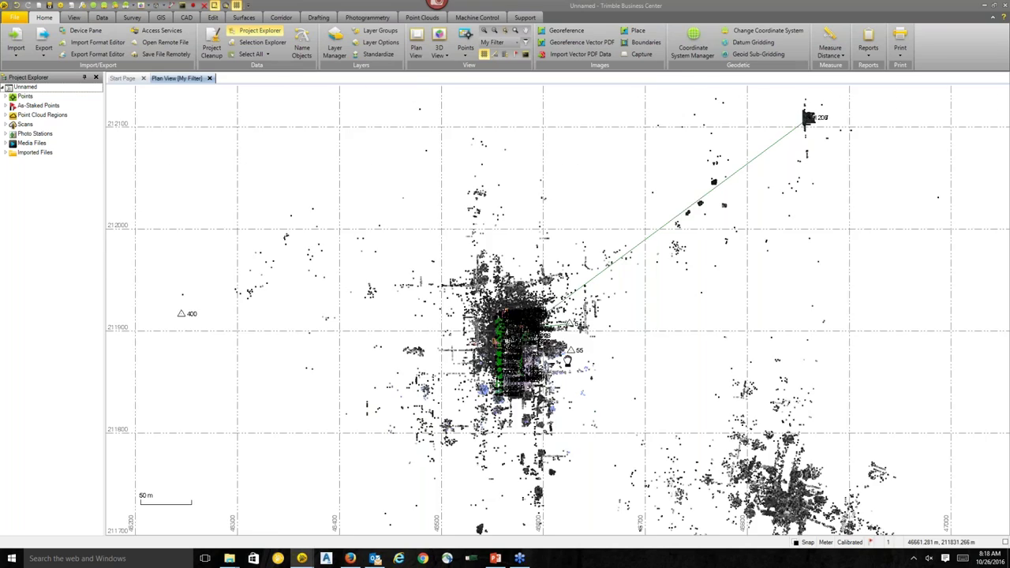
{"action": "scroll", "coordinate": [428, 280], "scroll_direction": "up", "scroll_amount": 3}
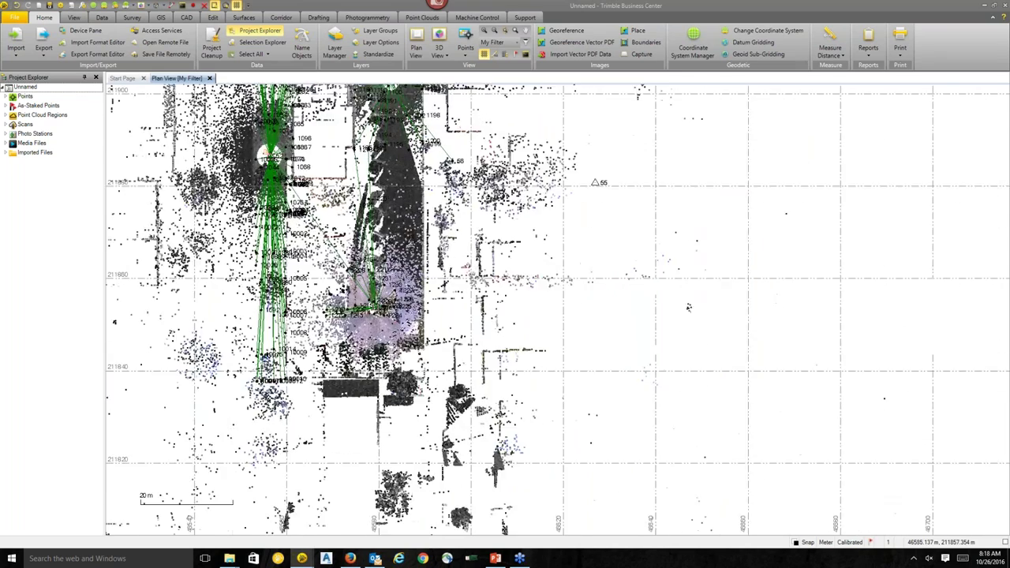
{"action": "scroll", "coordinate": [735, 313], "scroll_direction": "down", "scroll_amount": 2}
{"action": "scroll", "coordinate": [805, 434], "scroll_direction": "up", "scroll_amount": 3}
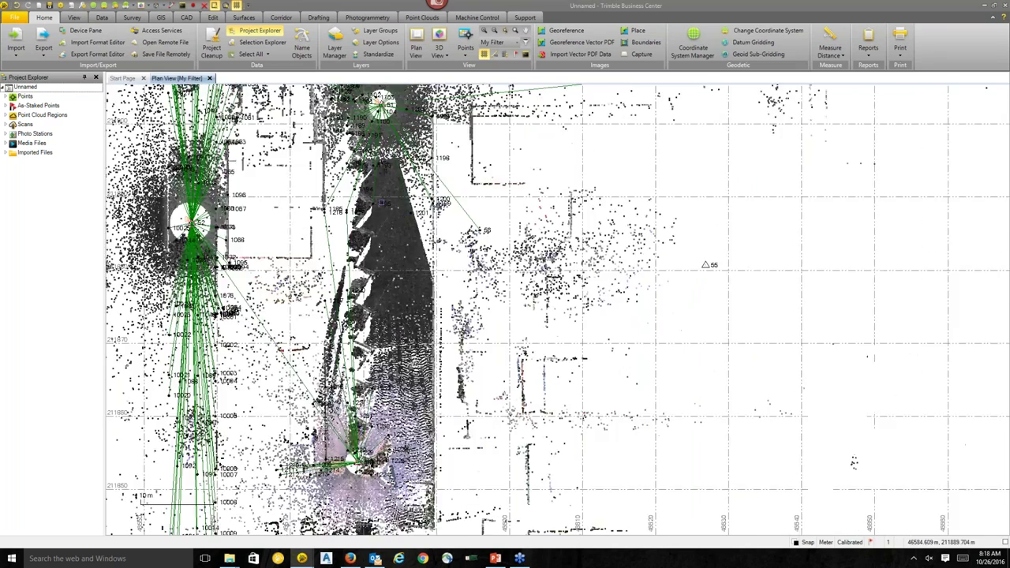
{"action": "scroll", "coordinate": [326, 194], "scroll_direction": "down", "scroll_amount": 2}
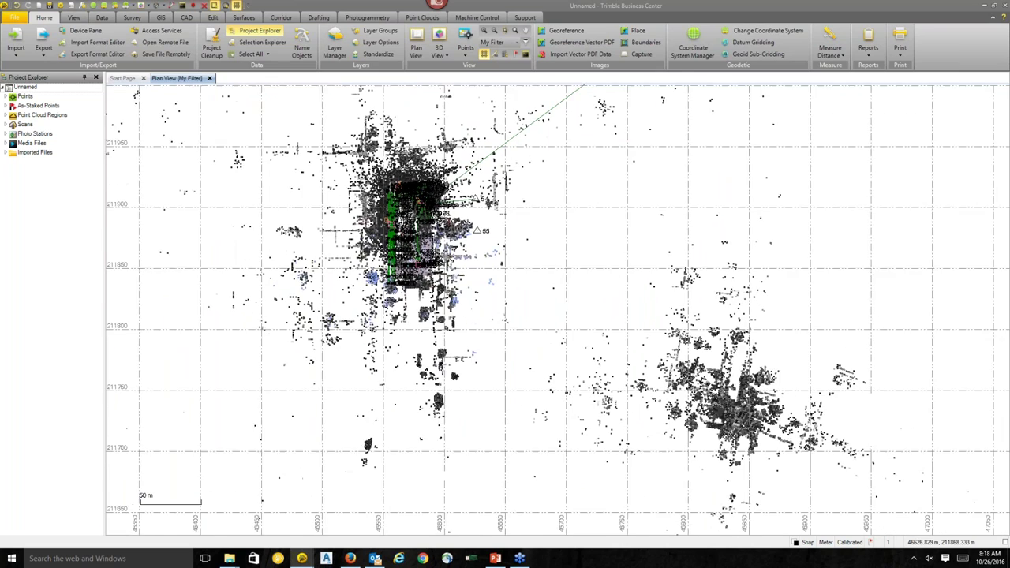
{"action": "left_click", "coordinate": [426, 17]}
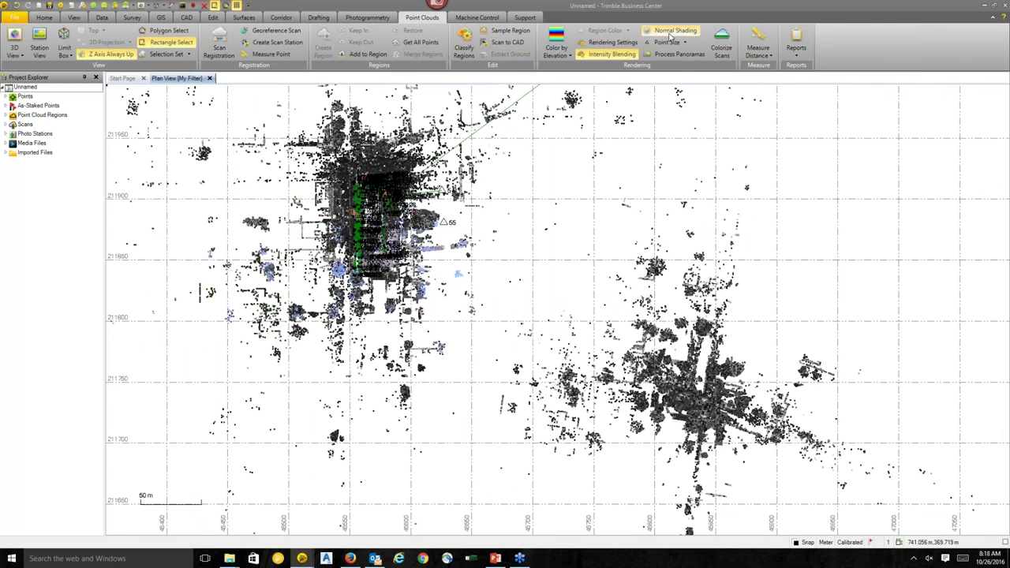
{"action": "left_click", "coordinate": [667, 41]}
{"action": "left_click", "coordinate": [665, 55]}
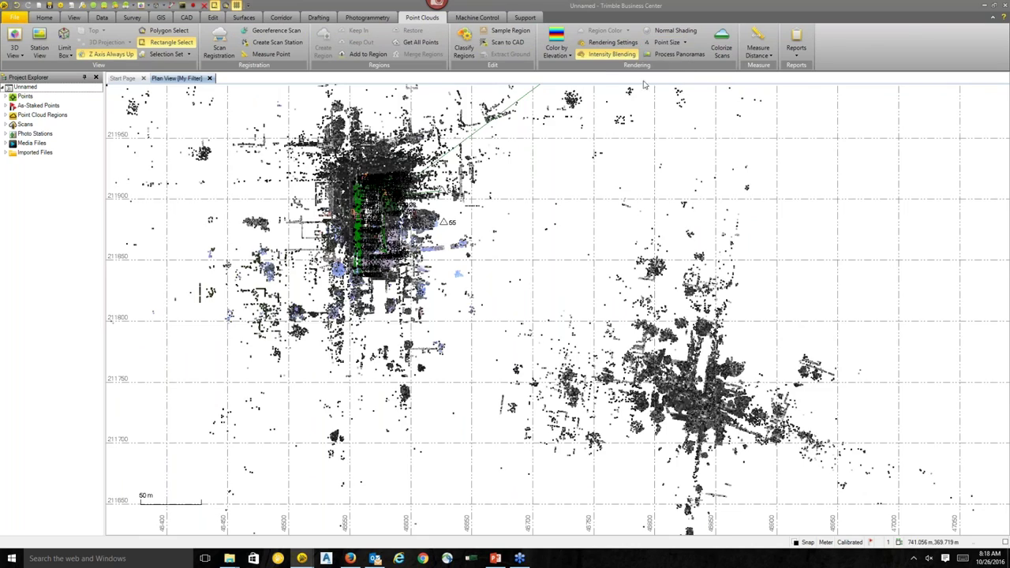
Review the stations and colorable scan points offered by Colorize Scans, and close the command without processing any station.
{"action": "scroll", "coordinate": [410, 209], "scroll_direction": "up", "scroll_amount": 2}
{"action": "scroll", "coordinate": [339, 237], "scroll_direction": "down", "scroll_amount": 1}
{"action": "scroll", "coordinate": [501, 248], "scroll_direction": "up", "scroll_amount": 1}
{"action": "scroll", "coordinate": [470, 215], "scroll_direction": "up", "scroll_amount": 3}
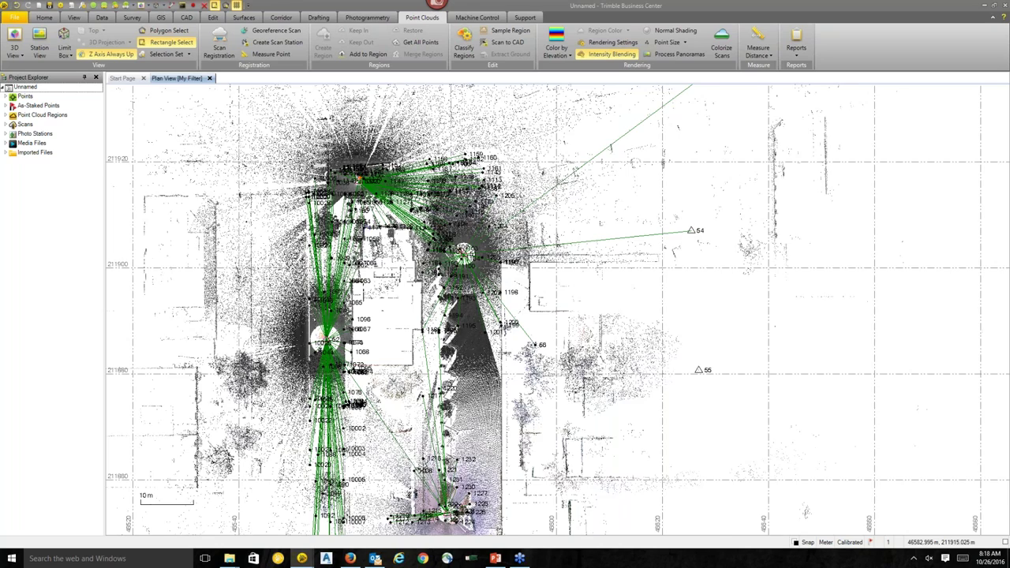
{"action": "scroll", "coordinate": [473, 172], "scroll_direction": "up", "scroll_amount": 2}
{"action": "scroll", "coordinate": [394, 237], "scroll_direction": "down", "scroll_amount": 4}
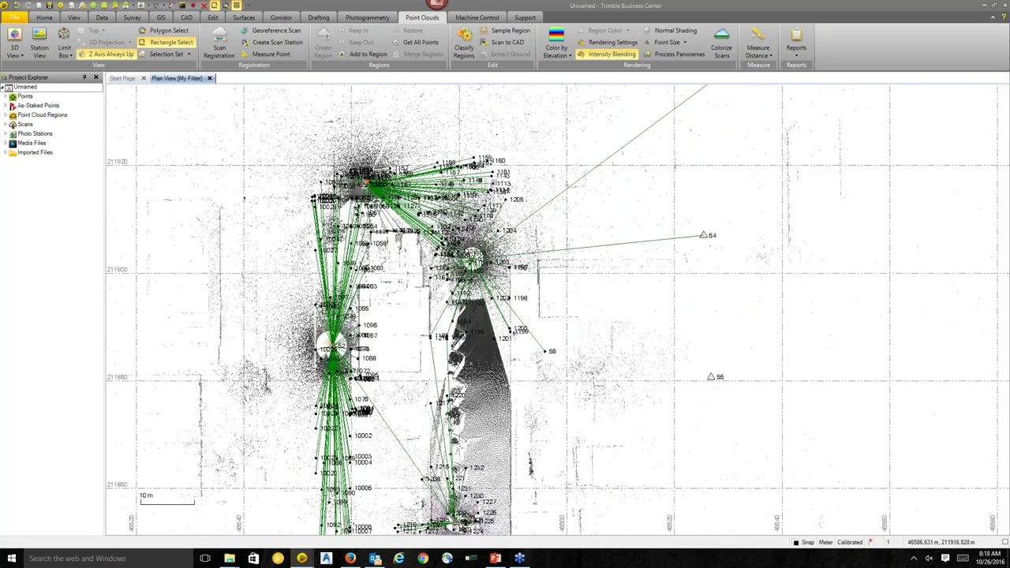
{"action": "scroll", "coordinate": [395, 237], "scroll_direction": "up", "scroll_amount": 2}
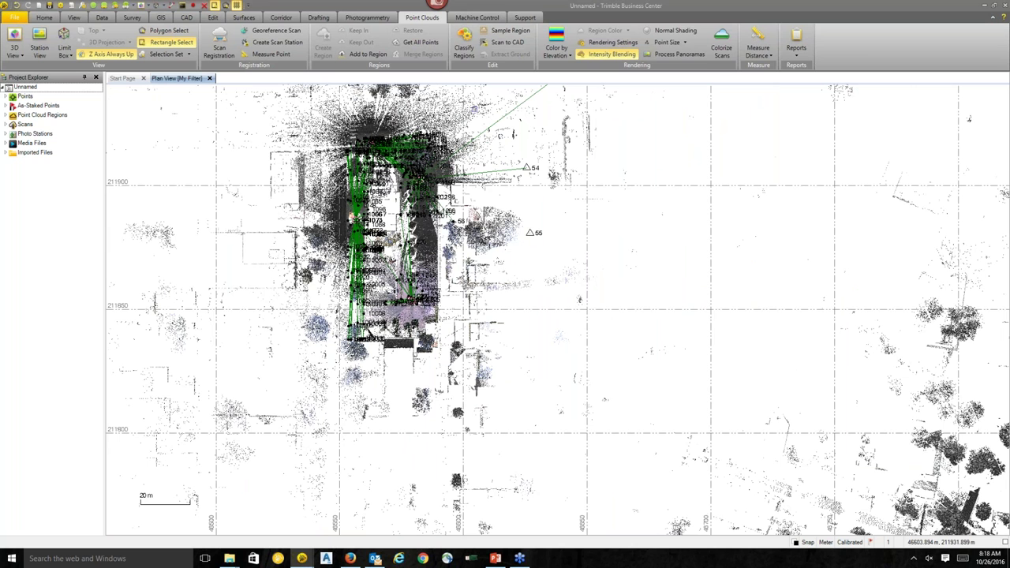
{"action": "left_click", "coordinate": [723, 41]}
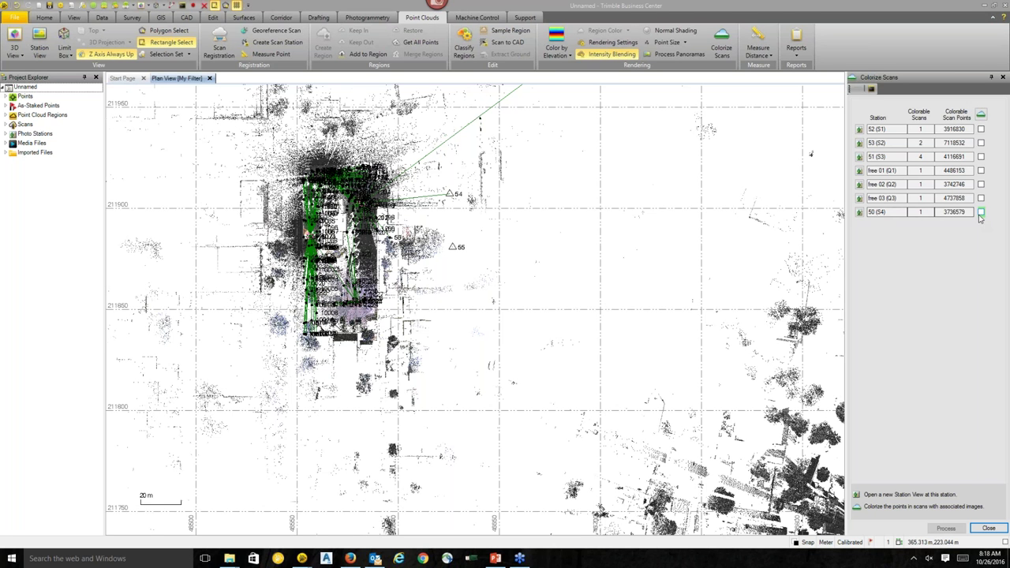
{"action": "left_click", "coordinate": [1003, 77]}
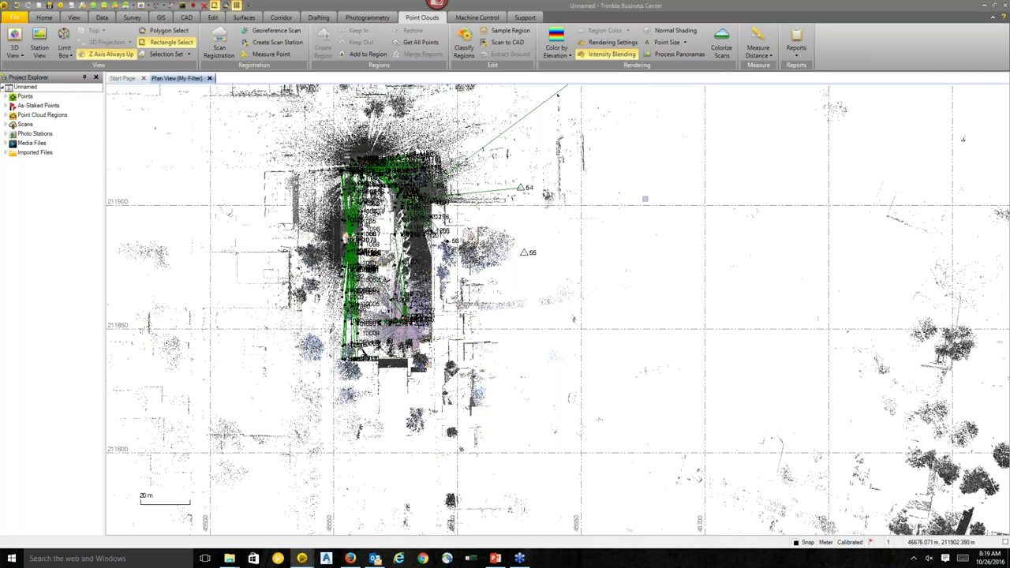
Examine the separate intersection point cloud southeast of the main survey area and its position relative to the main scans.
{"action": "middle_click_drag", "start_coordinate": [694, 236], "coordinate": [641, 180]}
{"action": "scroll", "coordinate": [641, 180], "scroll_direction": "down", "scroll_amount": 3}
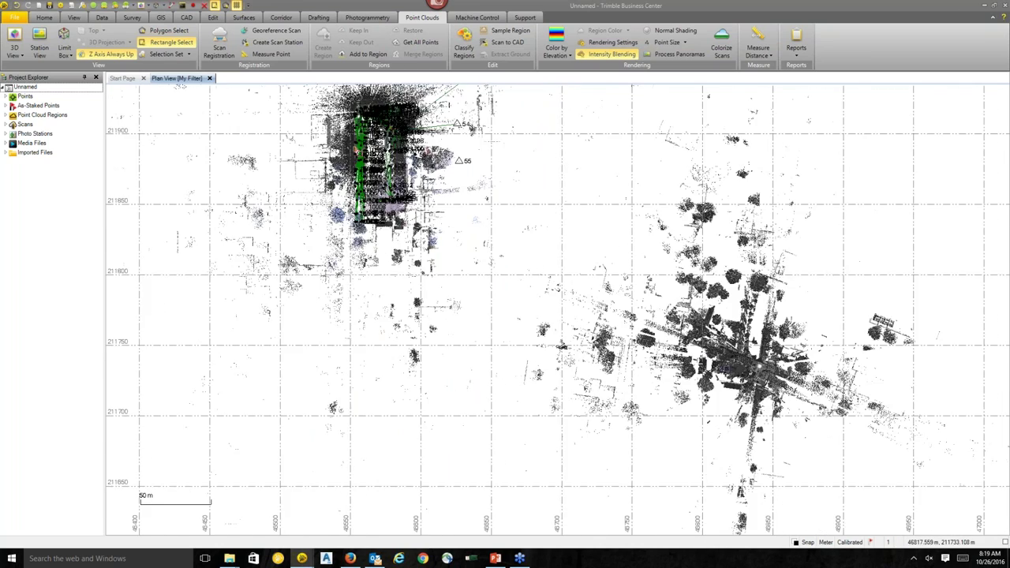
{"action": "scroll", "coordinate": [723, 365], "scroll_direction": "up", "scroll_amount": 3}
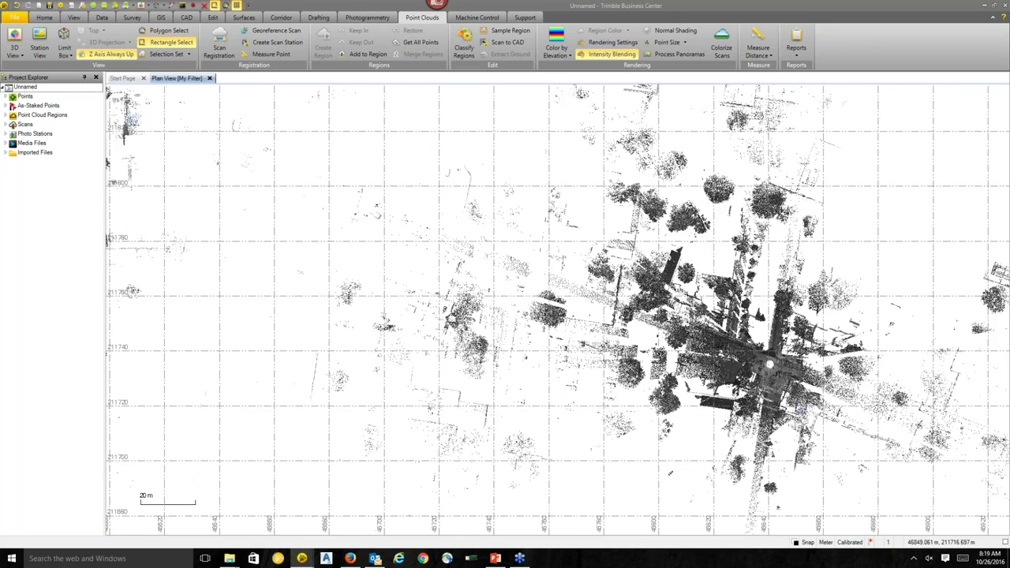
{"action": "scroll", "coordinate": [758, 355], "scroll_direction": "down", "scroll_amount": 4}
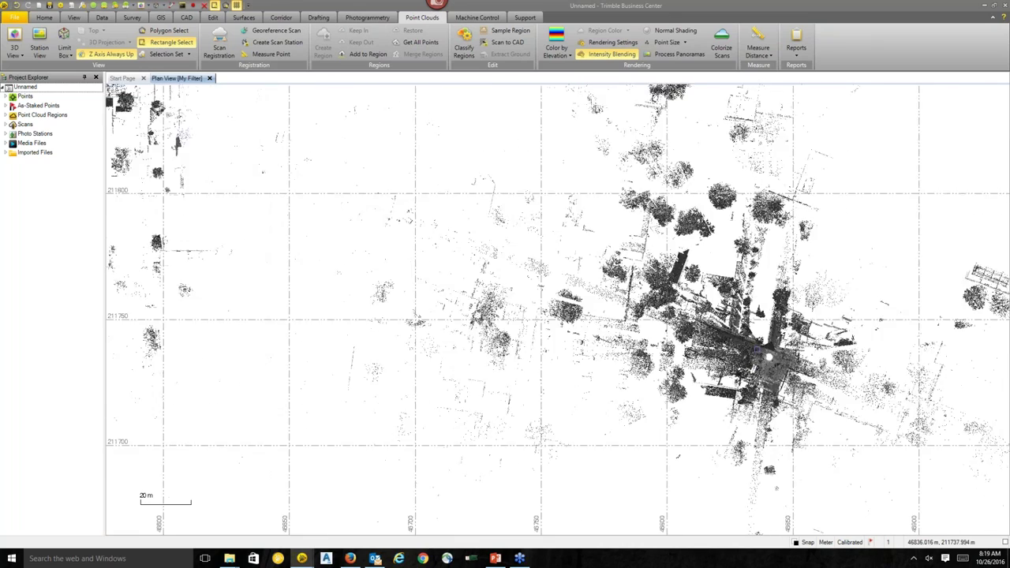
{"action": "scroll", "coordinate": [750, 347], "scroll_direction": "down", "scroll_amount": 2}
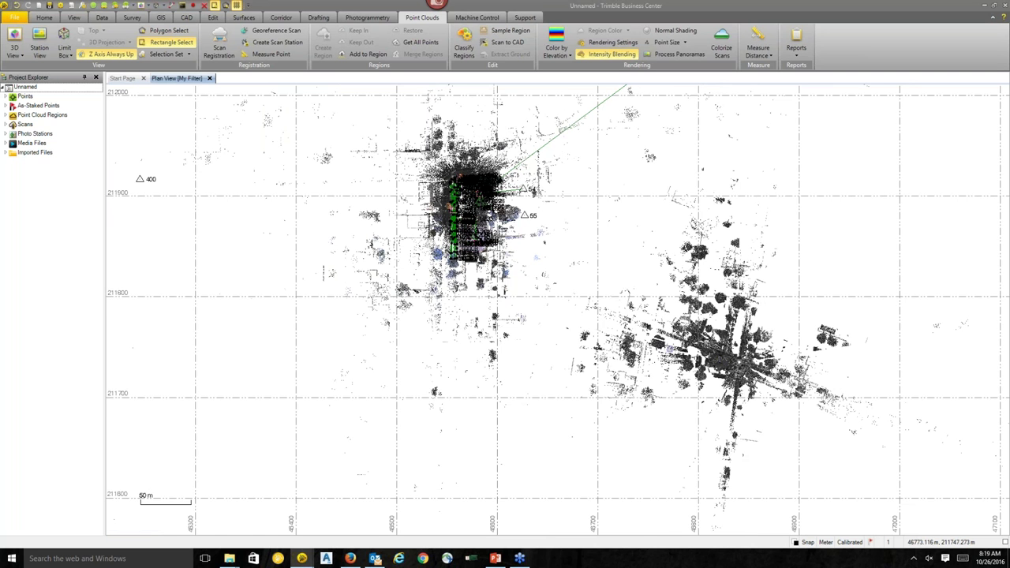
{"action": "middle_click_drag", "start_coordinate": [670, 350], "coordinate": [602, 349]}
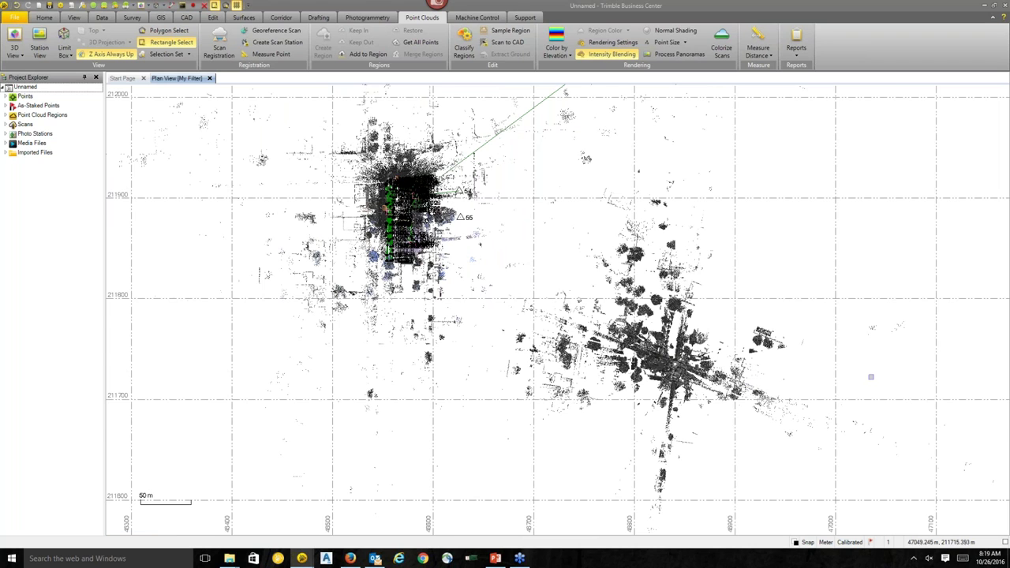
Examine the scan stations, observation lines and measured points around the building, and compare them with the overall extent of the point clouds.
{"action": "scroll", "coordinate": [411, 191], "scroll_direction": "up", "scroll_amount": 4}
{"action": "scroll", "coordinate": [374, 182], "scroll_direction": "up", "scroll_amount": 3}
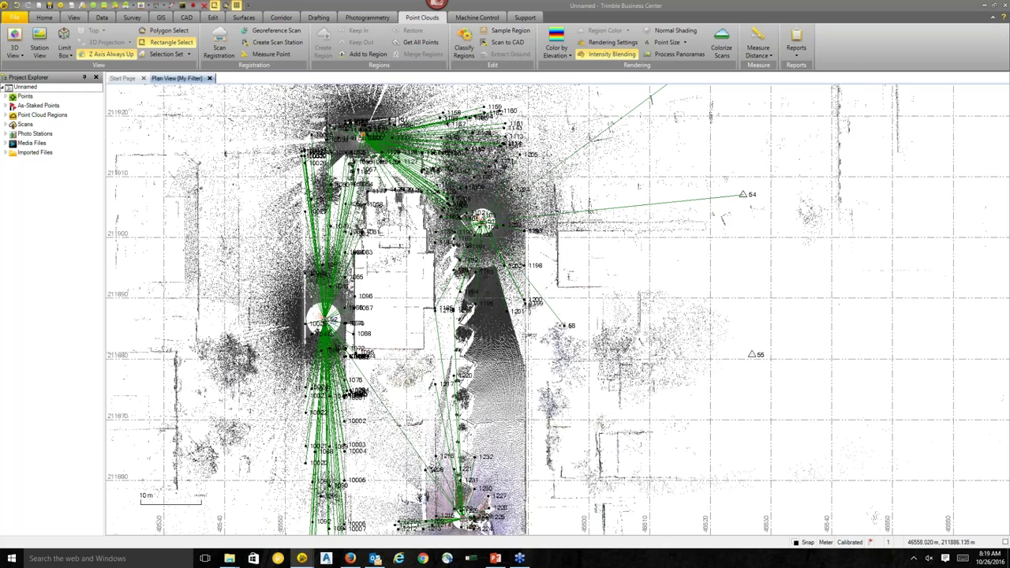
{"action": "scroll", "coordinate": [332, 318], "scroll_direction": "up", "scroll_amount": 2}
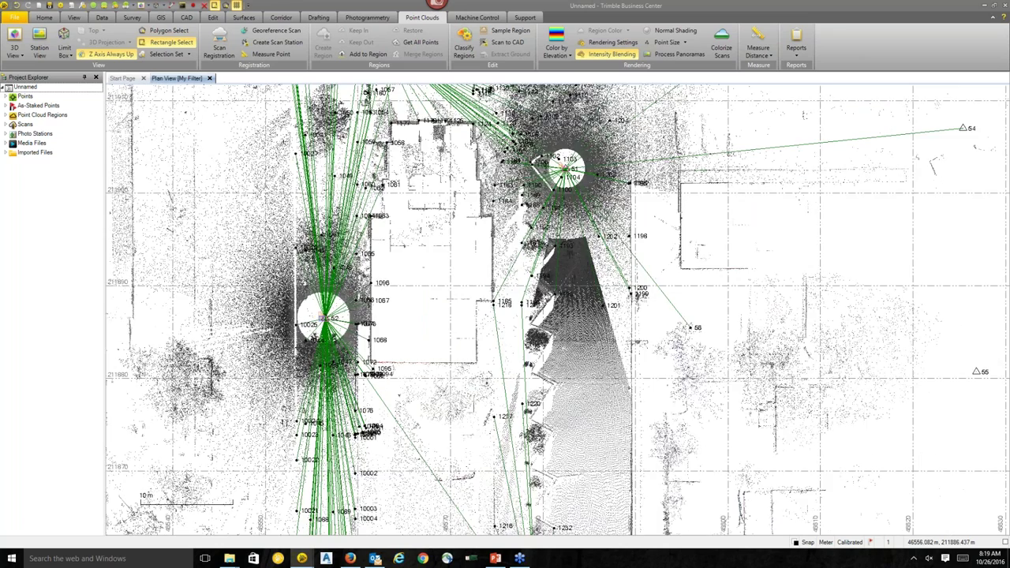
{"action": "scroll", "coordinate": [312, 386], "scroll_direction": "down", "scroll_amount": 3}
{"action": "scroll", "coordinate": [359, 128], "scroll_direction": "up", "scroll_amount": 4}
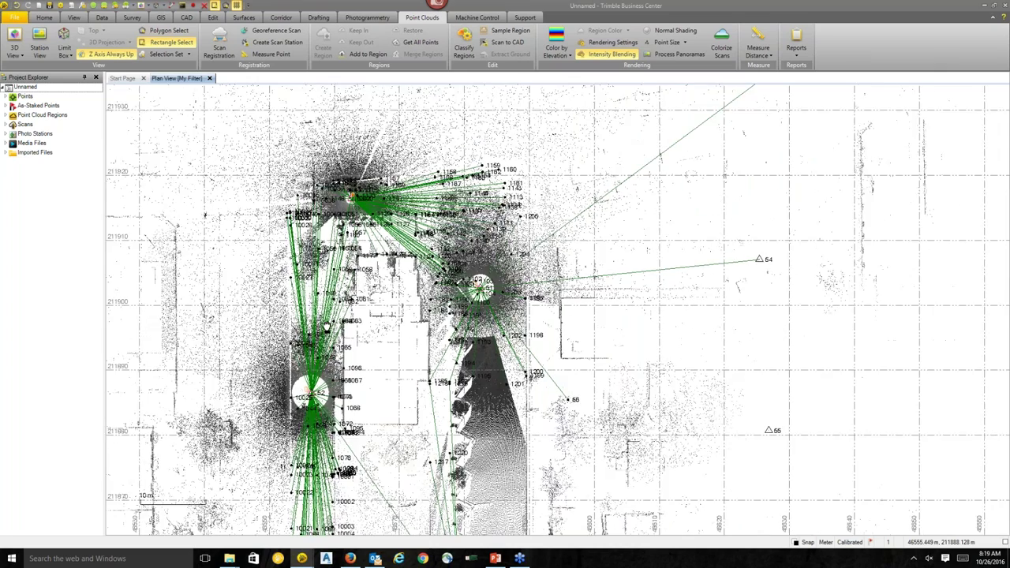
{"action": "scroll", "coordinate": [352, 191], "scroll_direction": "down", "scroll_amount": 4}
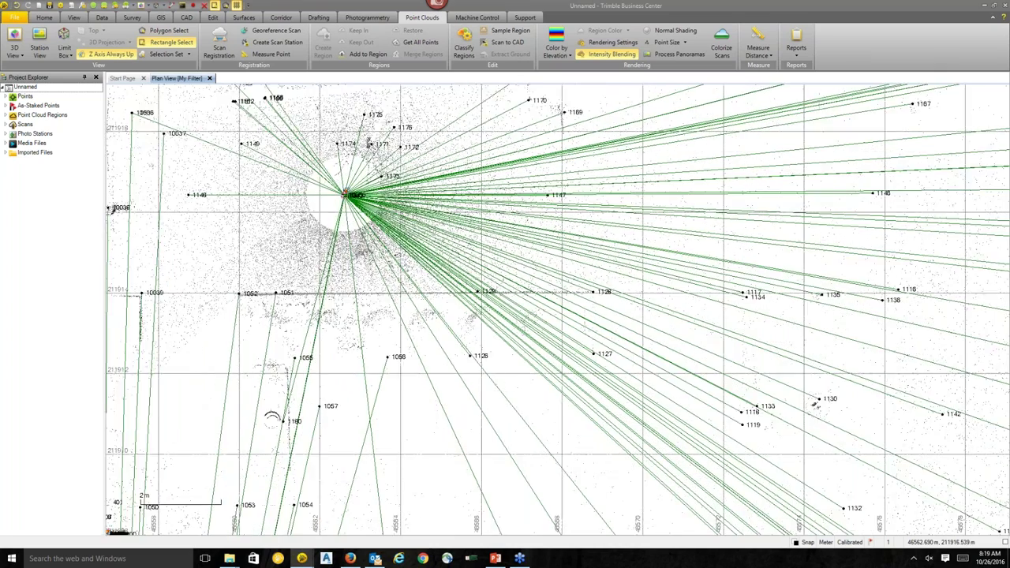
{"action": "scroll", "coordinate": [497, 363], "scroll_direction": "up", "scroll_amount": 3}
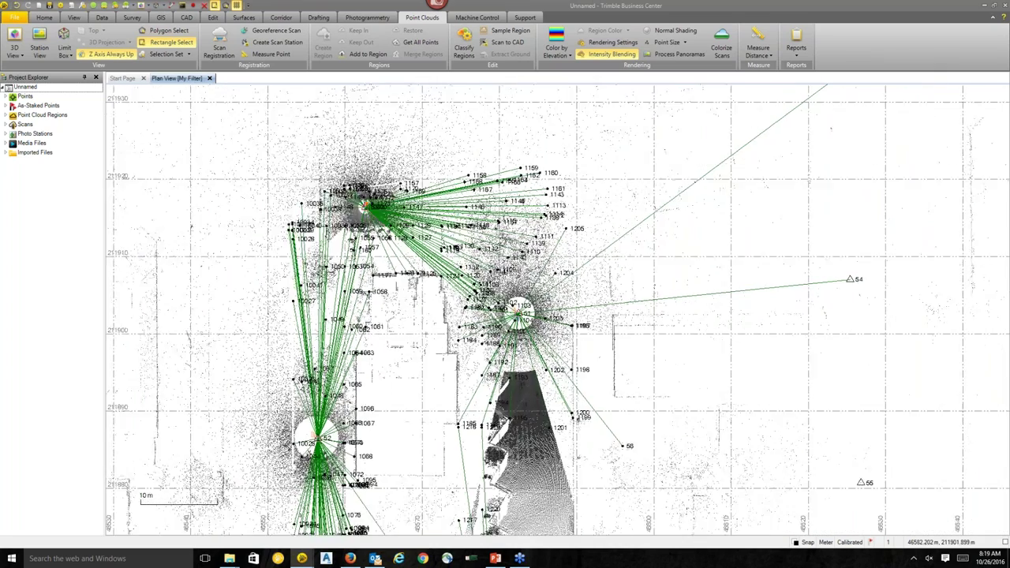
{"action": "scroll", "coordinate": [475, 103], "scroll_direction": "down", "scroll_amount": 4}
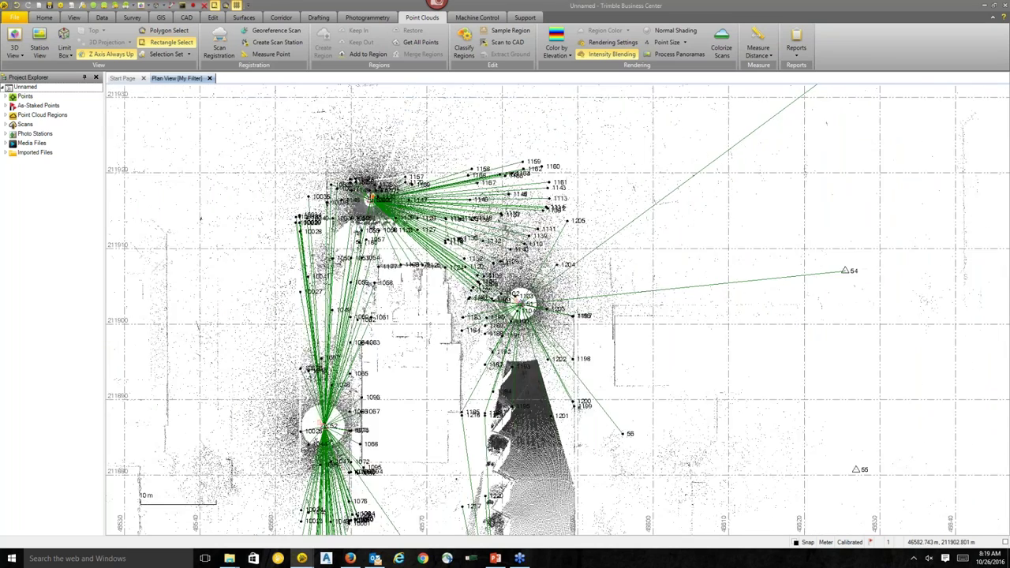
{"action": "scroll", "coordinate": [483, 405], "scroll_direction": "up", "scroll_amount": 7}
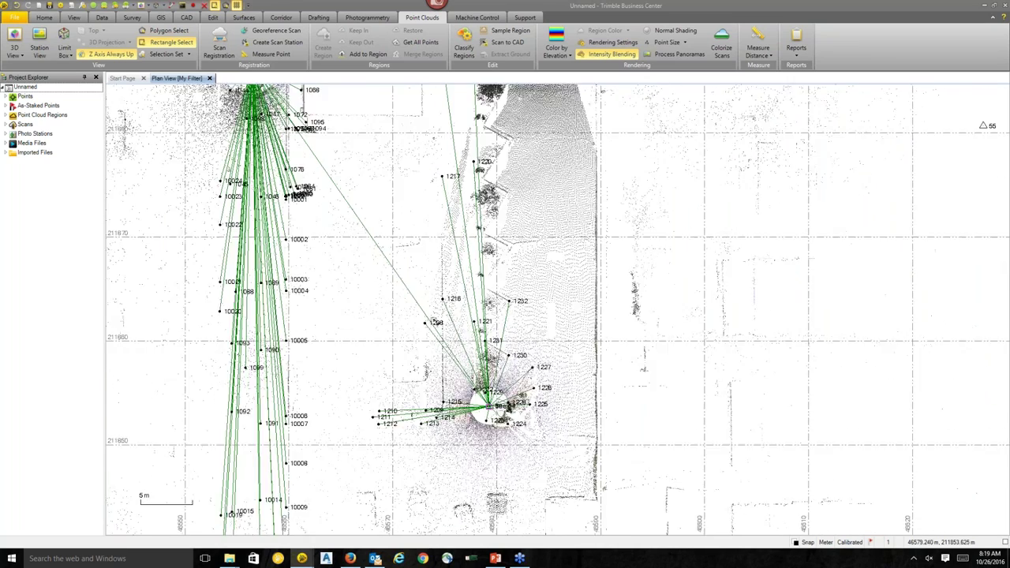
{"action": "scroll", "coordinate": [490, 404], "scroll_direction": "down", "scroll_amount": 7}
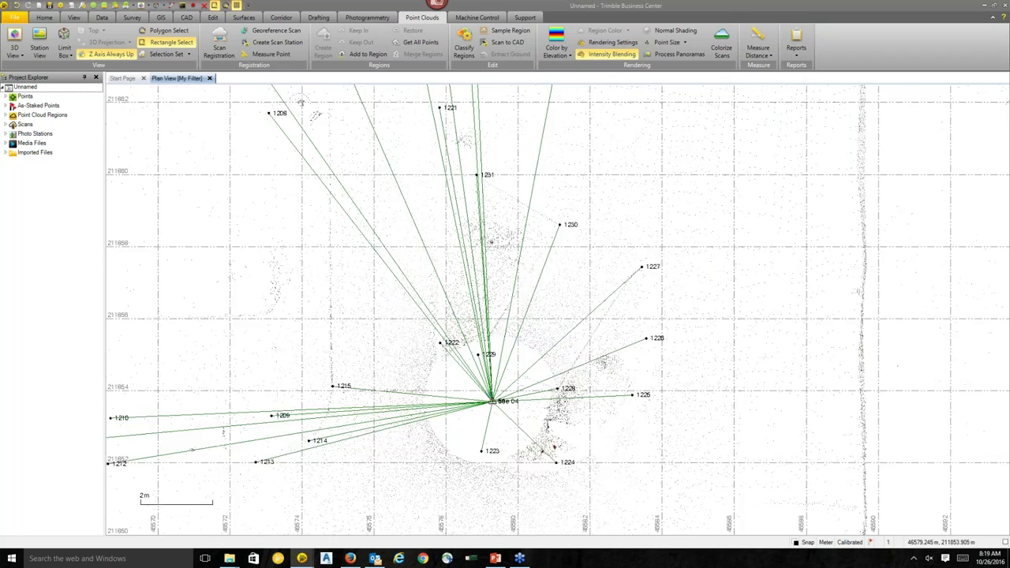
{"action": "scroll", "coordinate": [458, 349], "scroll_direction": "down", "scroll_amount": 3}
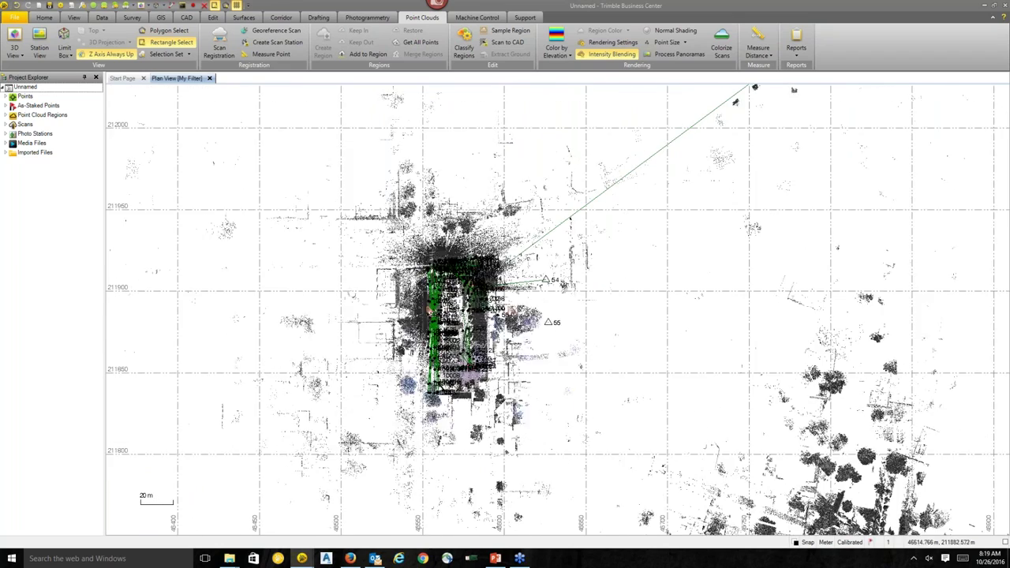
{"action": "scroll", "coordinate": [515, 379], "scroll_direction": "up", "scroll_amount": 2}
{"action": "scroll", "coordinate": [499, 374], "scroll_direction": "down", "scroll_amount": 2}
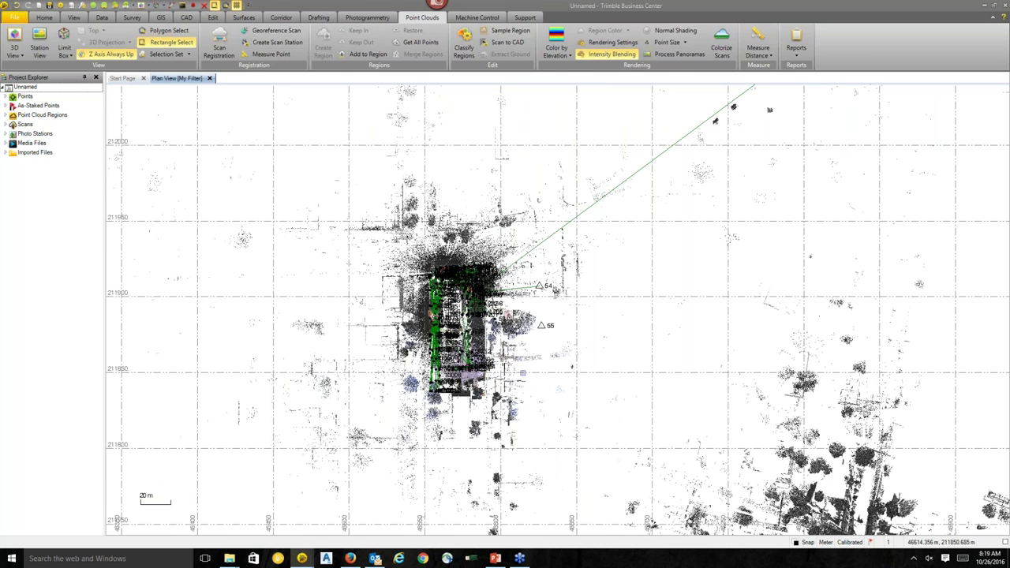
{"action": "scroll", "coordinate": [505, 315], "scroll_direction": "down", "scroll_amount": 2}
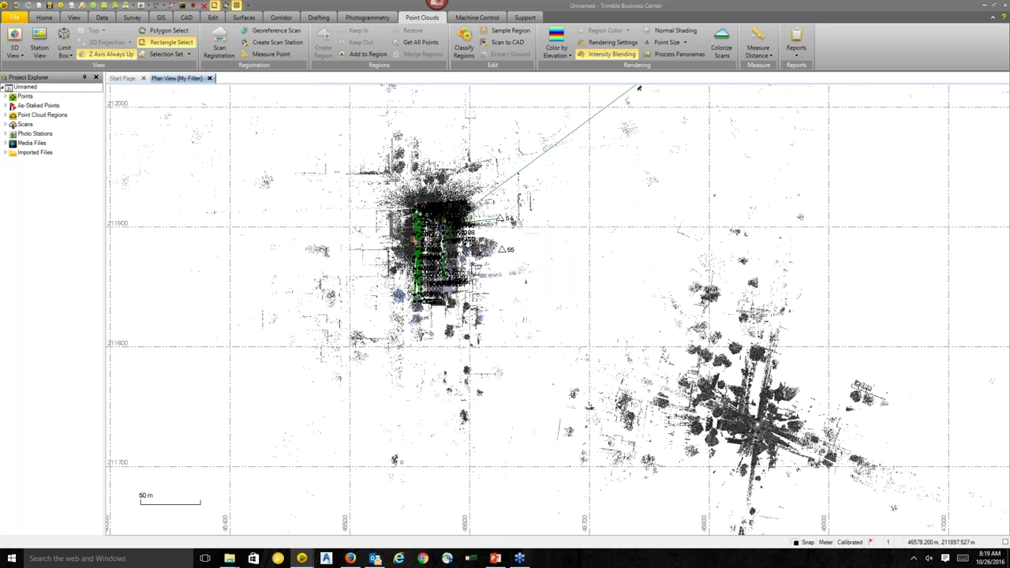
{"action": "scroll", "coordinate": [426, 237], "scroll_direction": "up", "scroll_amount": 2}
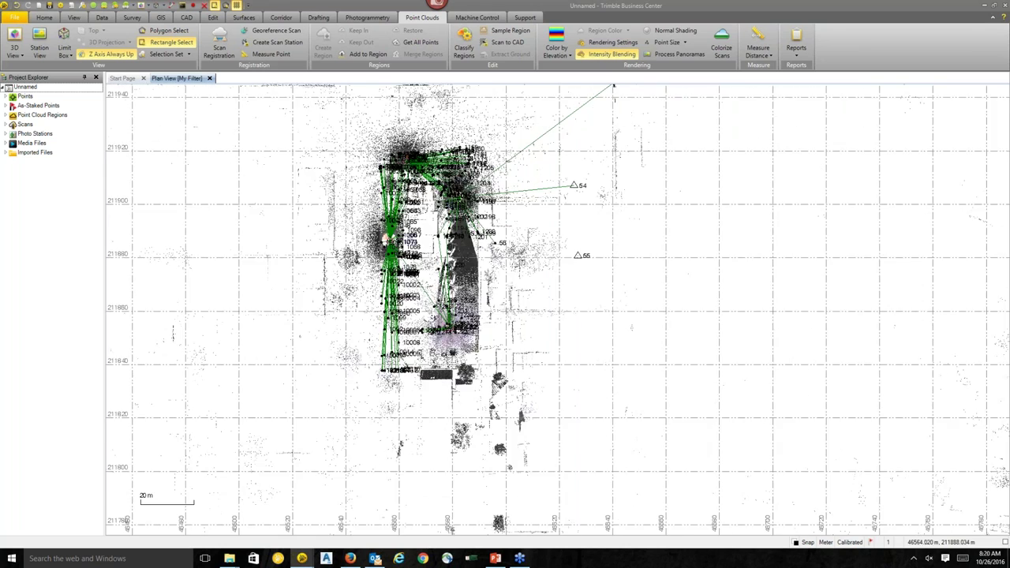
{"action": "scroll", "coordinate": [304, 176], "scroll_direction": "down", "scroll_amount": 2}
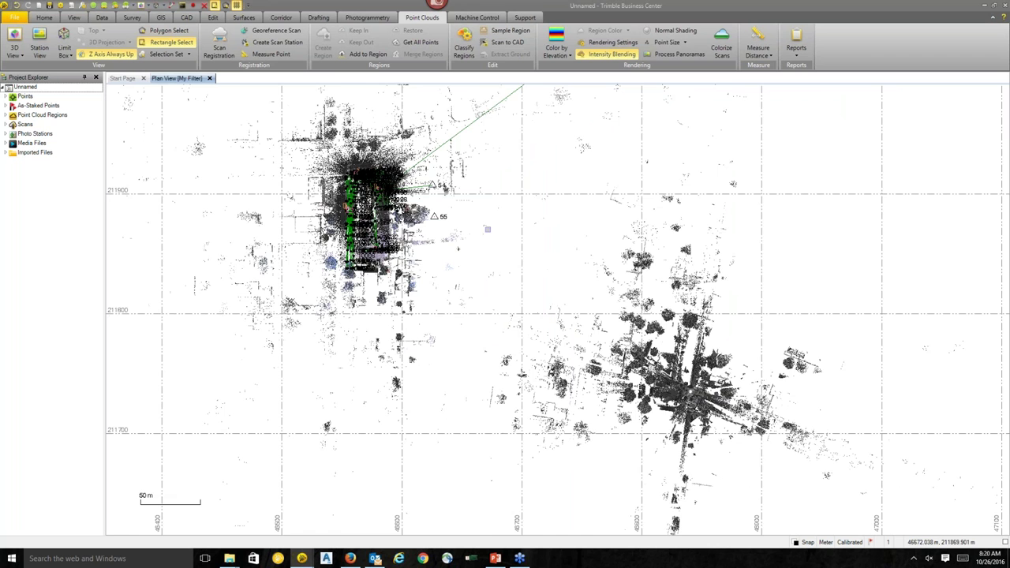
{"action": "scroll", "coordinate": [475, 222], "scroll_direction": "down", "scroll_amount": 2}
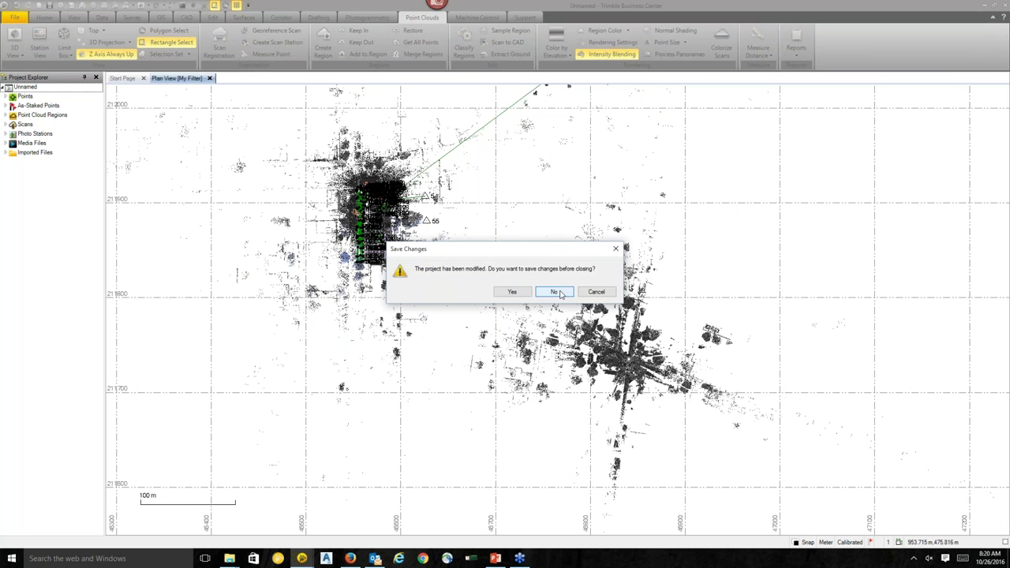
Close the unnamed project without saving it, and switch to the Unregistered project in the other Trimble Business Center window.
{"action": "left_click", "coordinate": [555, 291]}
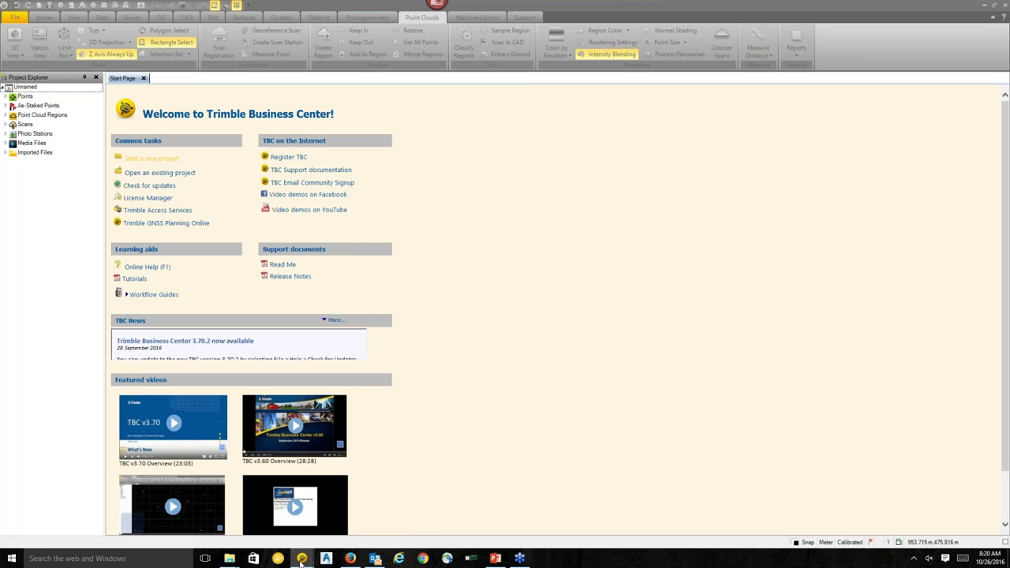
{"action": "mouse_move", "coordinate": [301, 558]}
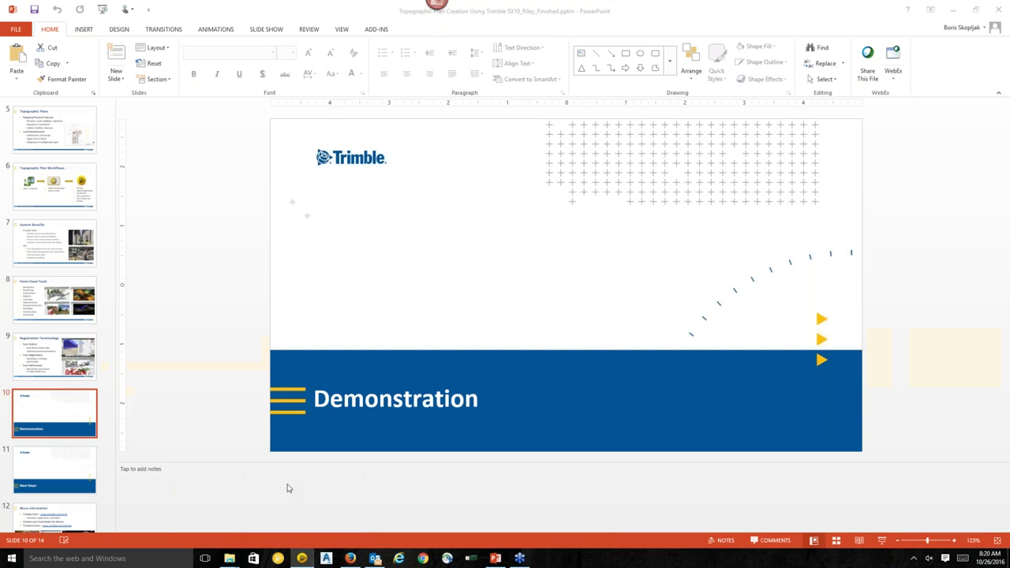
{"action": "left_click", "coordinate": [257, 505]}
{"action": "scroll", "coordinate": [821, 474], "scroll_direction": "up", "scroll_amount": 3}
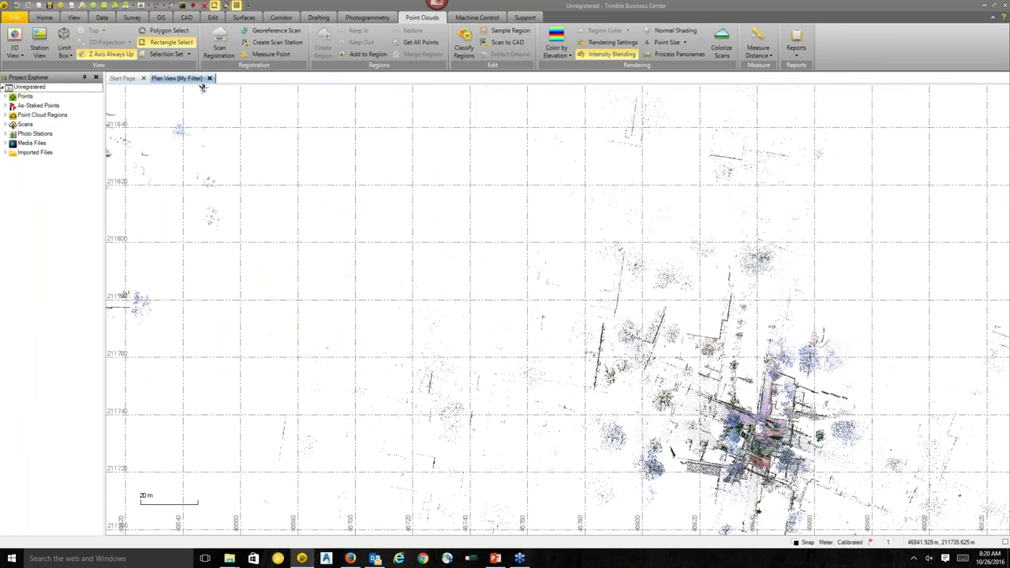
{"action": "scroll", "coordinate": [758, 424], "scroll_direction": "down", "scroll_amount": 2}
{"action": "middle_click_drag", "start_coordinate": [544, 320], "coordinate": [594, 366]}
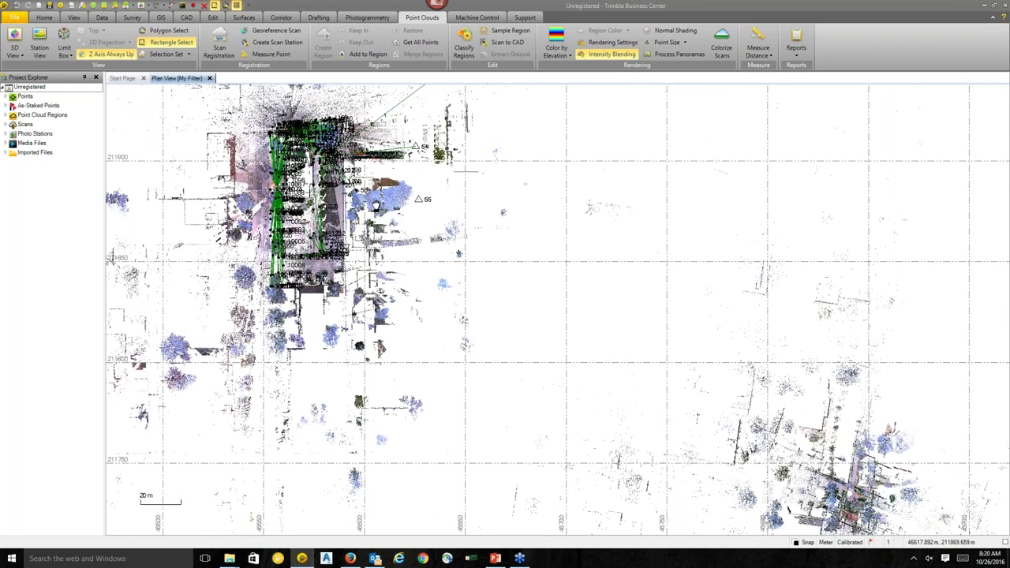
{"action": "scroll", "coordinate": [376, 205], "scroll_direction": "down", "scroll_amount": 1}
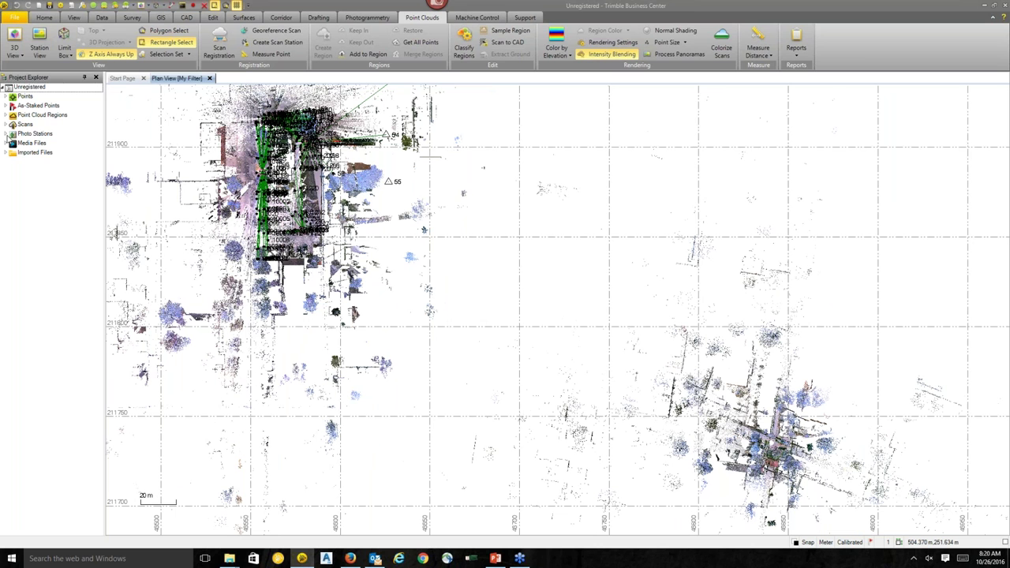
Expand the imported Colfax & York.jxl file and station 52 (S1), and inspect its scan setups, including free stations 01 and 02.
{"action": "left_click", "coordinate": [5, 154]}
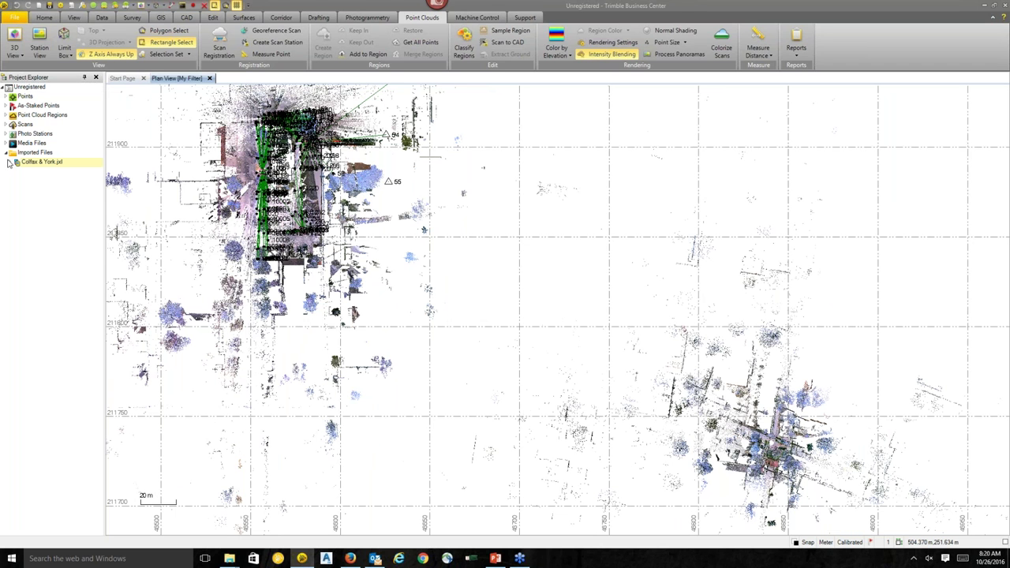
{"action": "left_click", "coordinate": [8, 162]}
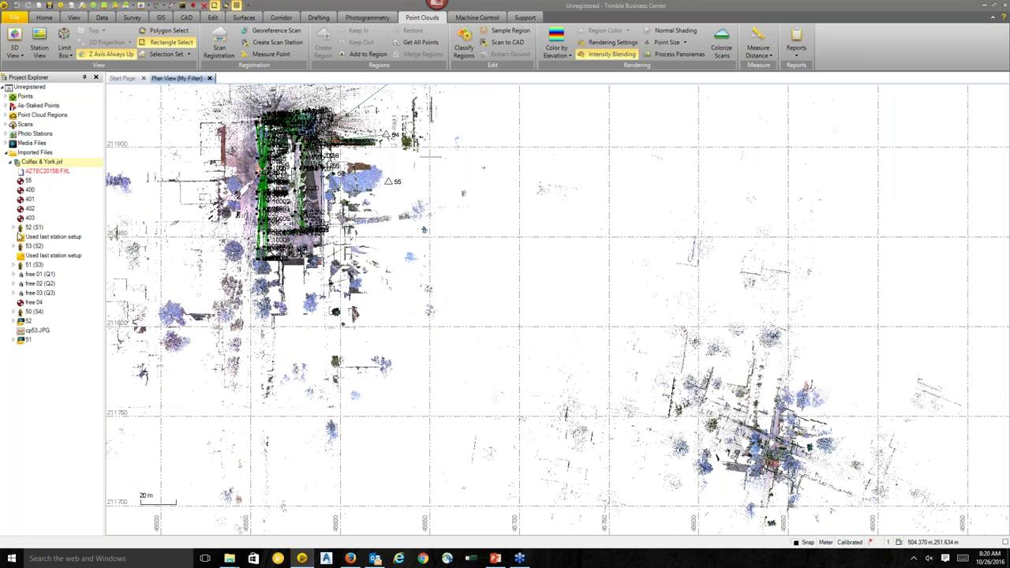
{"action": "left_click", "coordinate": [16, 228]}
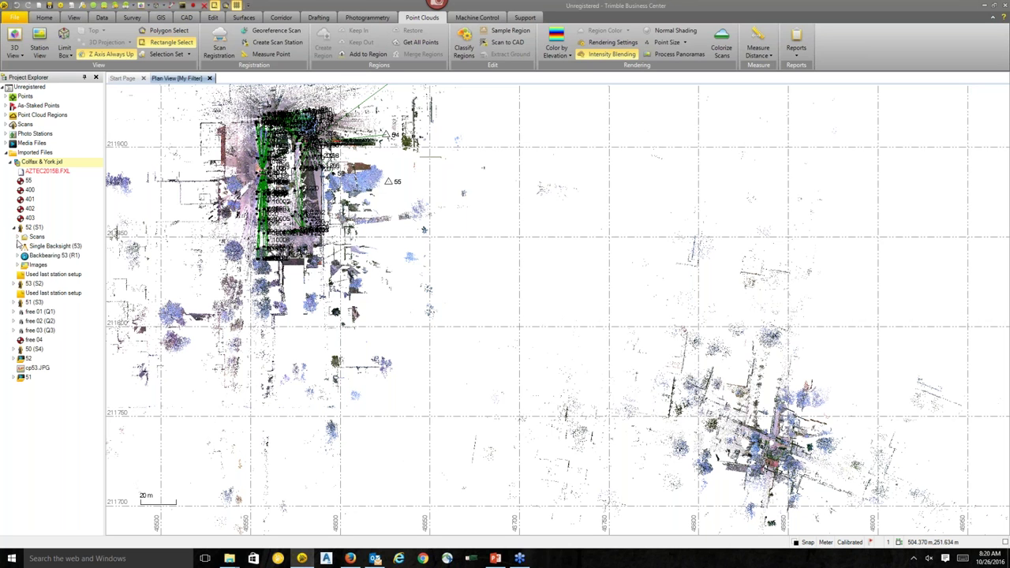
{"action": "left_click", "coordinate": [19, 238]}
{"action": "left_click", "coordinate": [19, 238]}
{"action": "left_click", "coordinate": [36, 314]}
{"action": "left_click", "coordinate": [38, 321]}
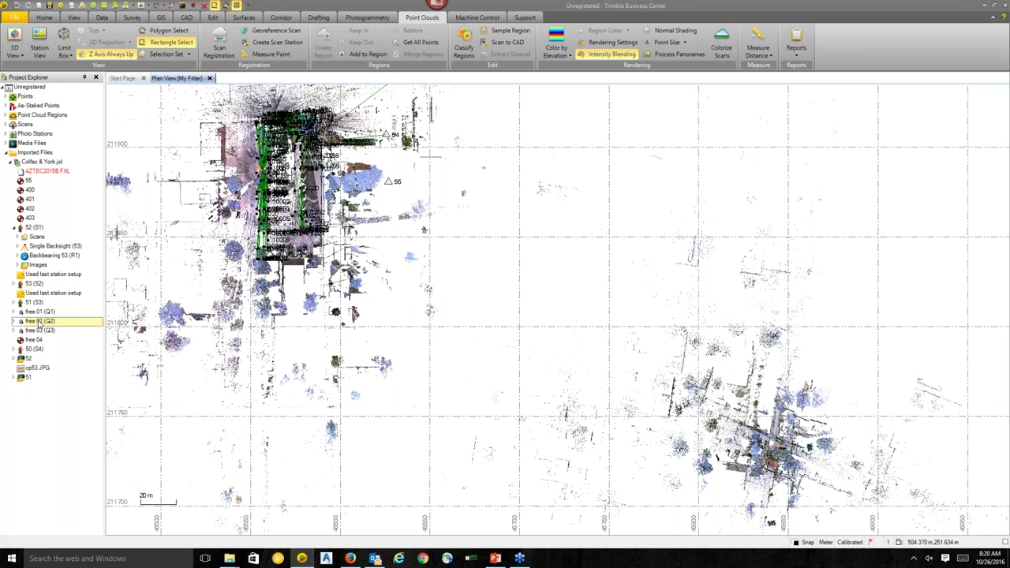
{"action": "scroll", "coordinate": [505, 310], "scroll_direction": "down", "scroll_amount": 2}
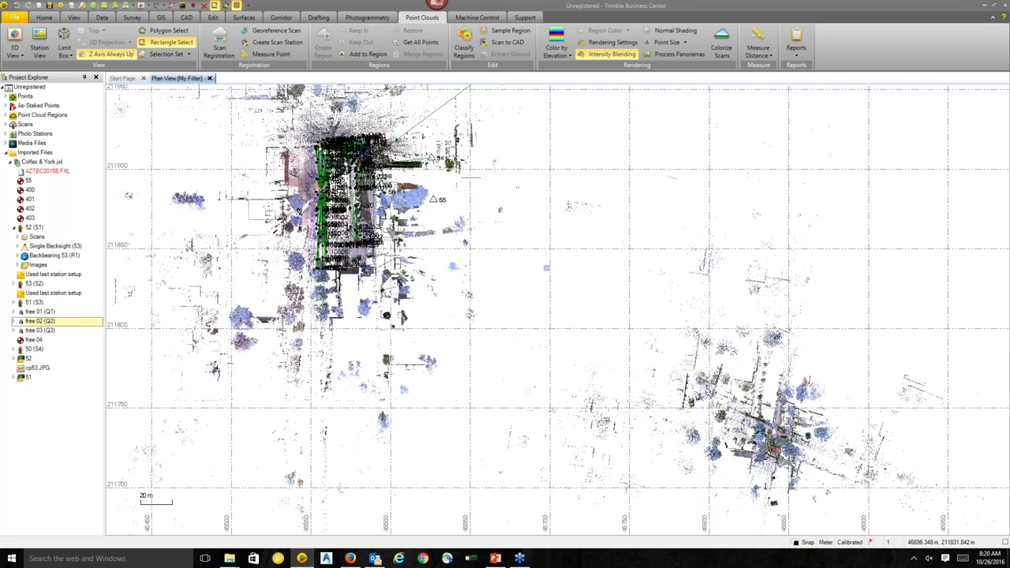
{"action": "scroll", "coordinate": [568, 242], "scroll_direction": "down", "scroll_amount": 2}
{"action": "scroll", "coordinate": [553, 242], "scroll_direction": "up", "scroll_amount": 4}
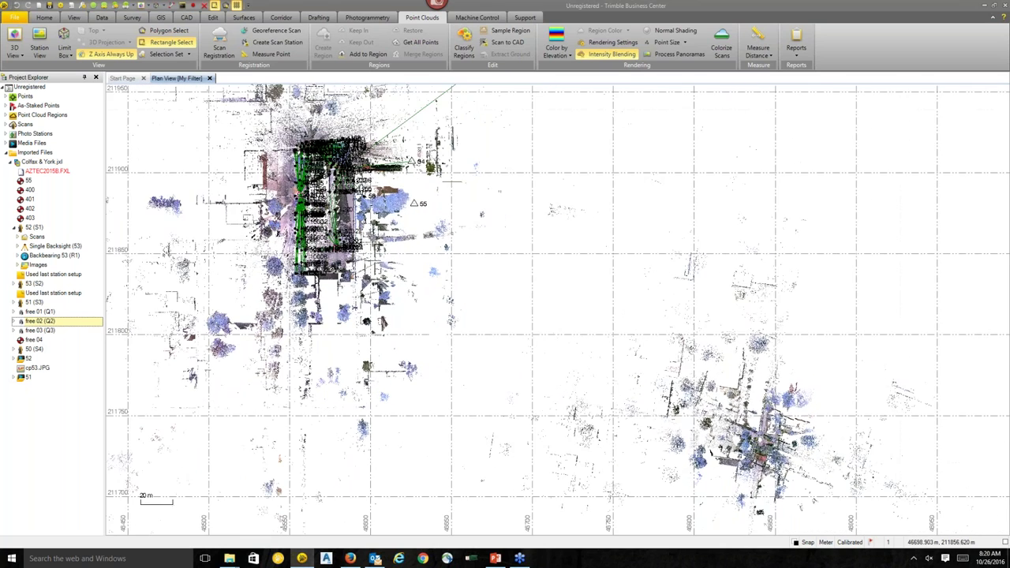
Open a 3D view, examine the colorized building scans, trees and observation lines from several sides, and close the view.
{"action": "left_click", "coordinate": [75, 18]}
{"action": "left_click", "coordinate": [274, 42]}
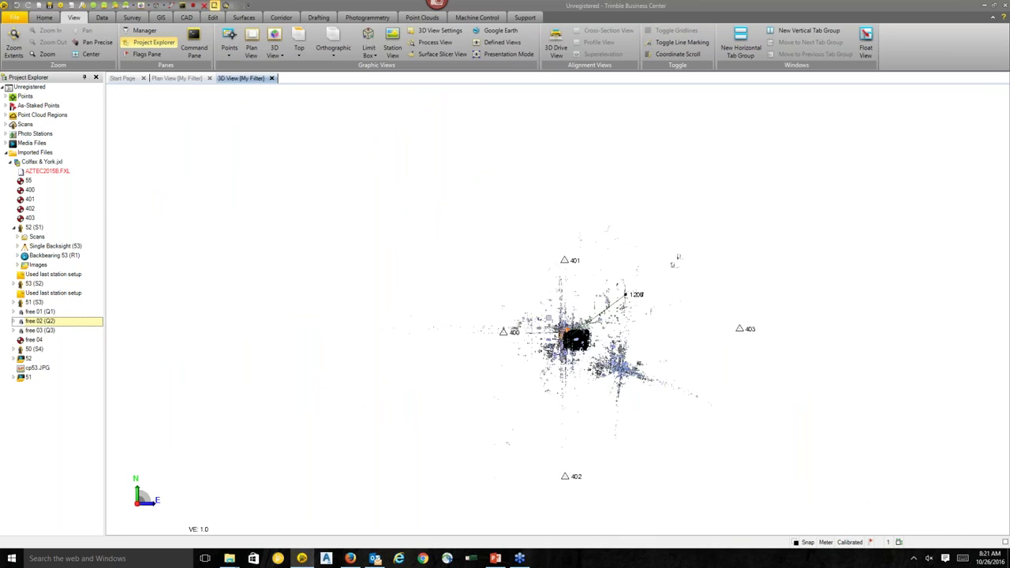
{"action": "scroll", "coordinate": [587, 363], "scroll_direction": "up", "scroll_amount": 5}
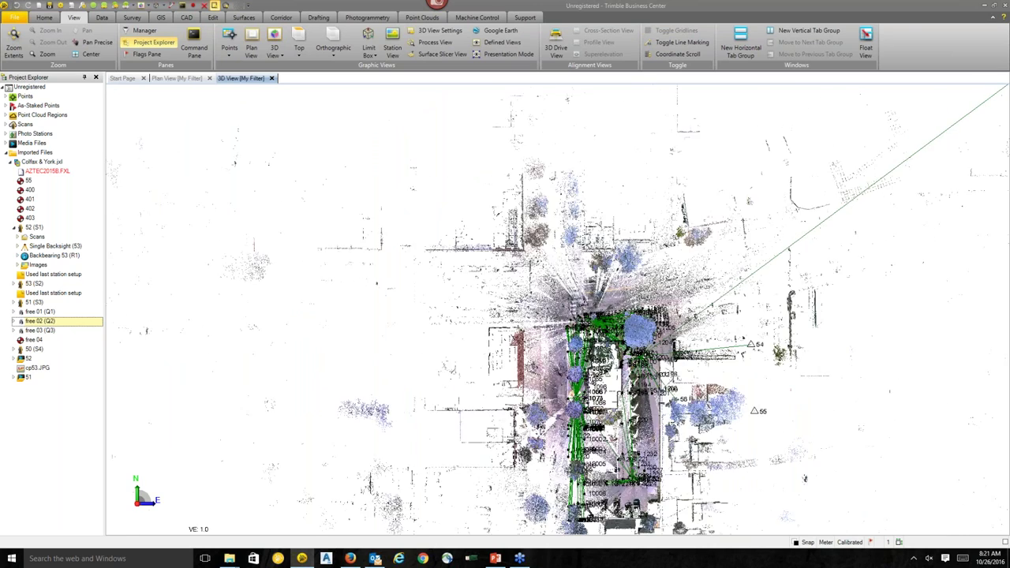
{"action": "middle_click_drag", "start_coordinate": [804, 478], "coordinate": [997, 496]}
{"action": "scroll", "coordinate": [555, 401], "scroll_direction": "up", "scroll_amount": 5}
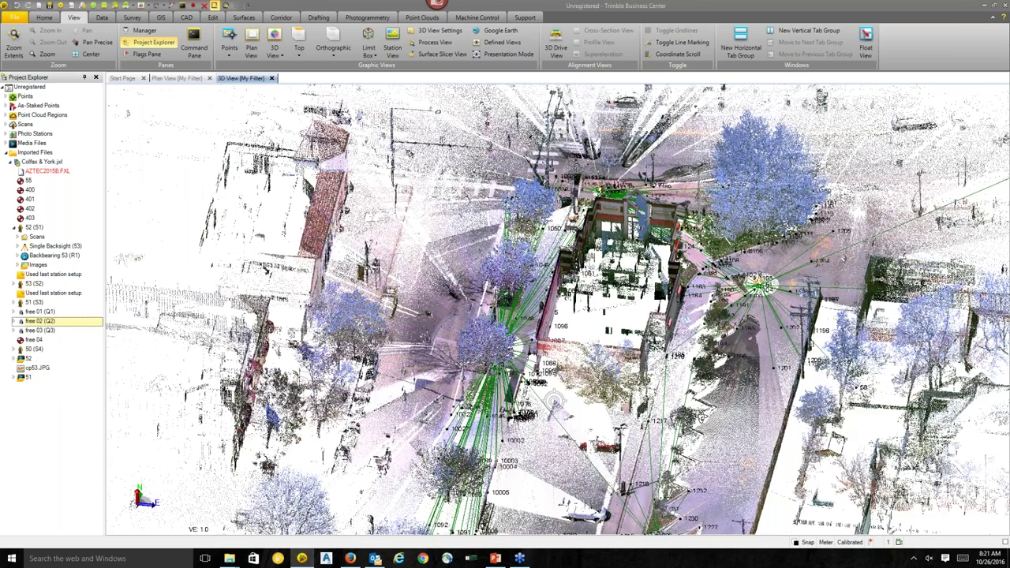
{"action": "mouse_move", "coordinate": [554, 401]}
{"action": "middle_mouse_down"}
{"action": "mouse_move", "coordinate": [471, 369]}
{"action": "mouse_move", "coordinate": [568, 363]}
{"action": "mouse_move", "coordinate": [529, 364]}
{"action": "middle_mouse_up"}
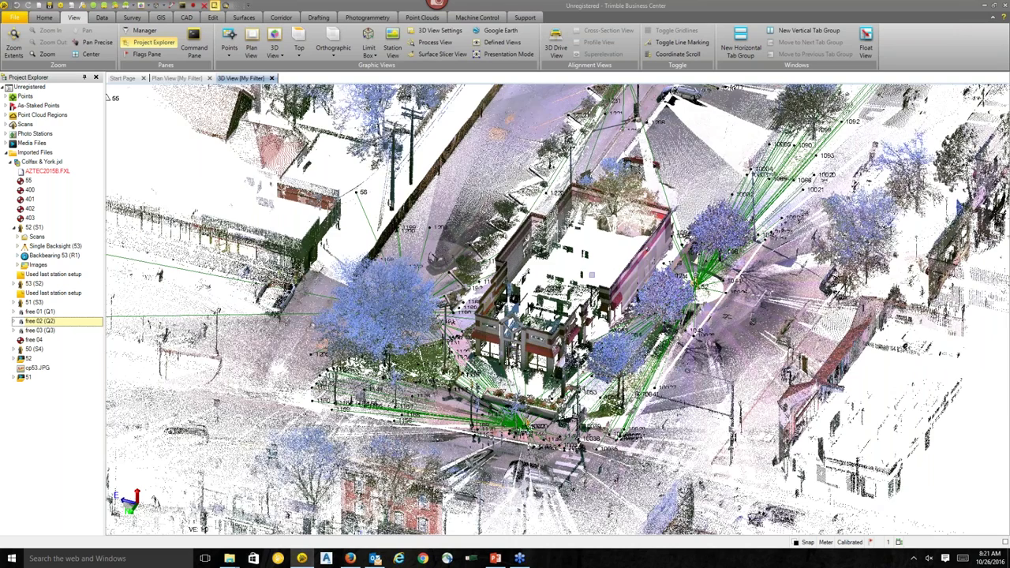
{"action": "middle_click_drag", "start_coordinate": [529, 364], "coordinate": [235, 221]}
{"action": "scroll", "coordinate": [560, 367], "scroll_direction": "up", "scroll_amount": 2}
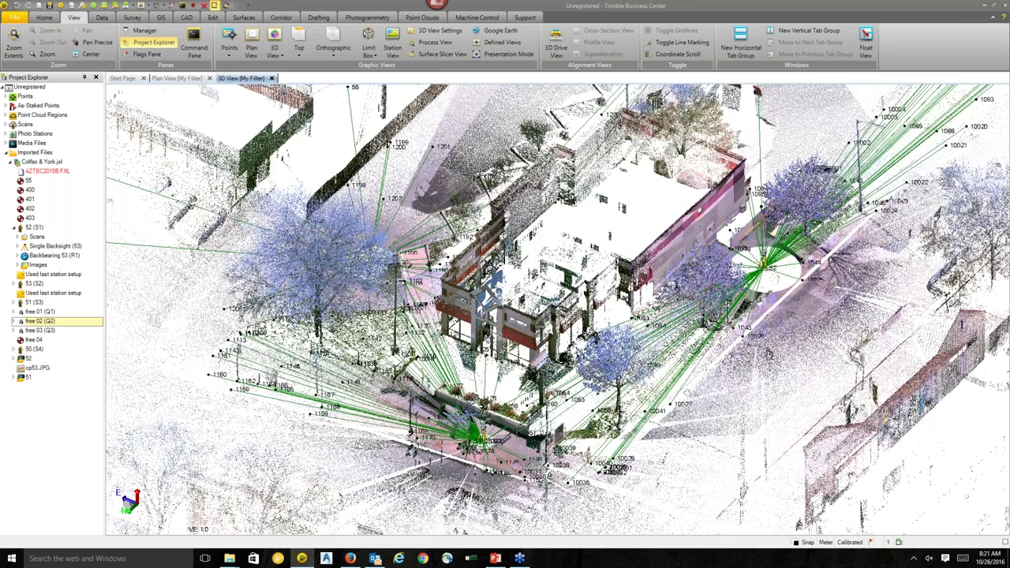
{"action": "middle_click_drag", "start_coordinate": [560, 367], "coordinate": [608, 289]}
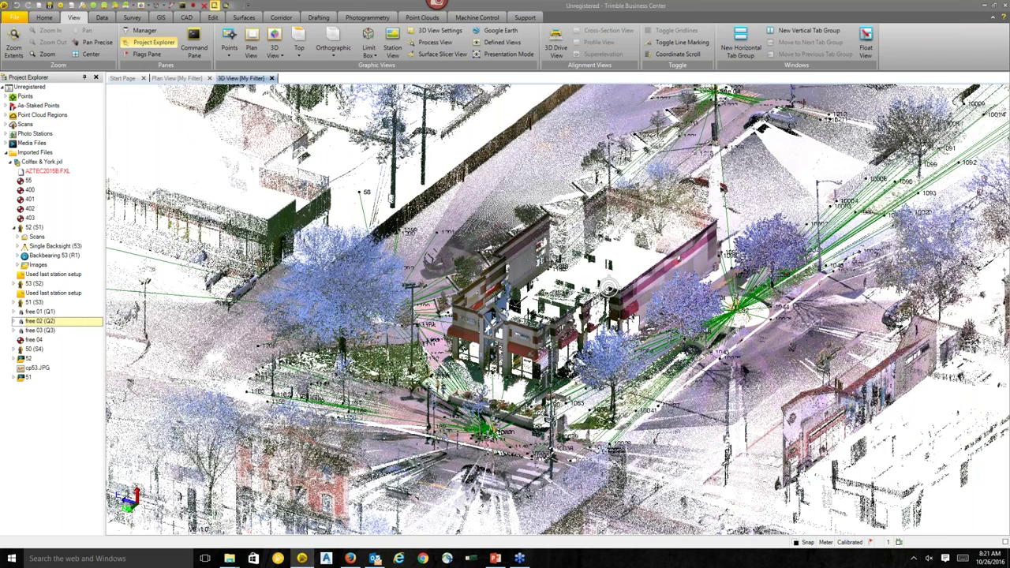
{"action": "scroll", "coordinate": [608, 289], "scroll_direction": "up", "scroll_amount": 2}
{"action": "scroll", "coordinate": [608, 288], "scroll_direction": "down", "scroll_amount": 3}
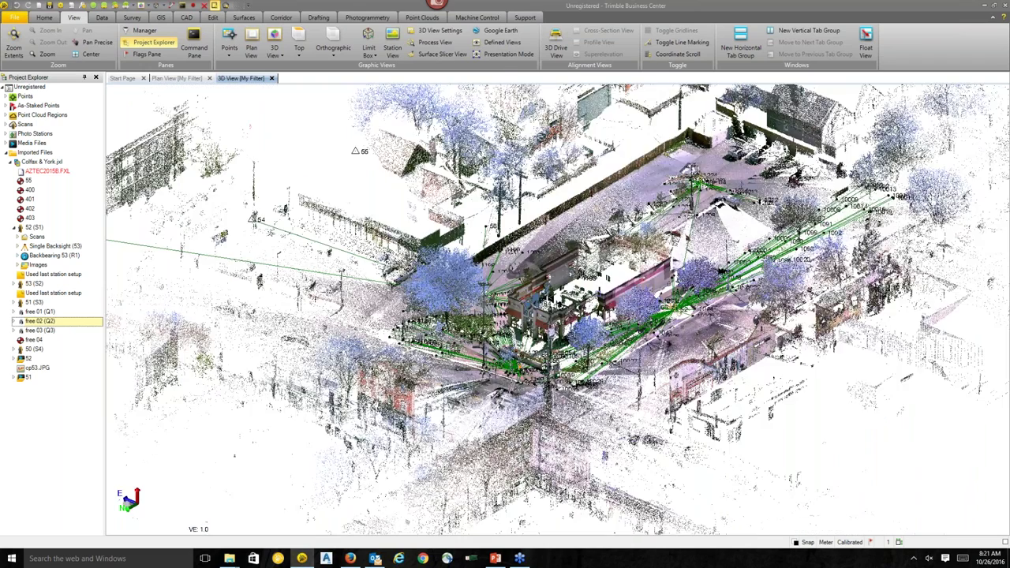
{"action": "middle_click_drag", "start_coordinate": [608, 289], "coordinate": [270, 98]}
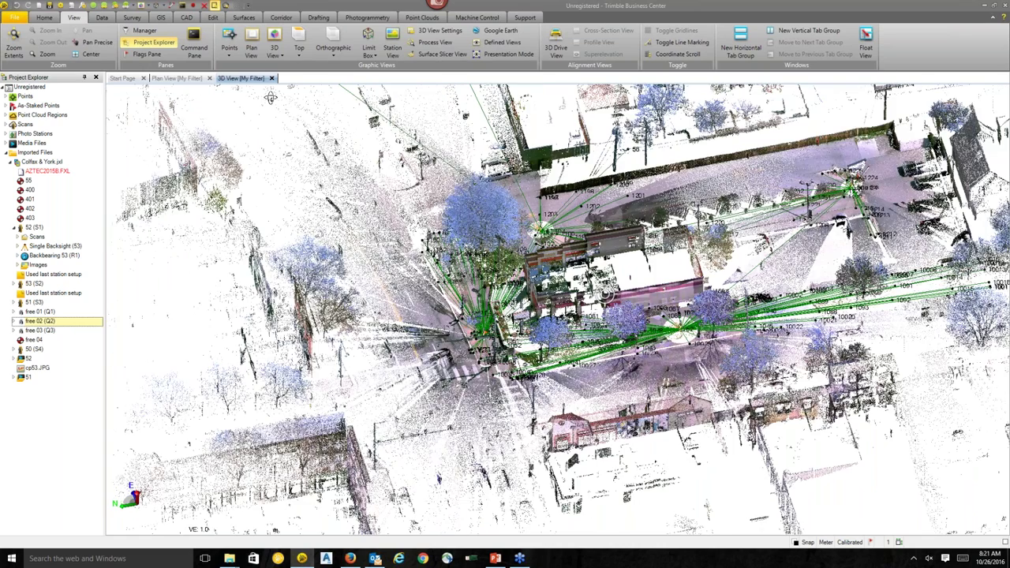
{"action": "left_click", "coordinate": [271, 78]}
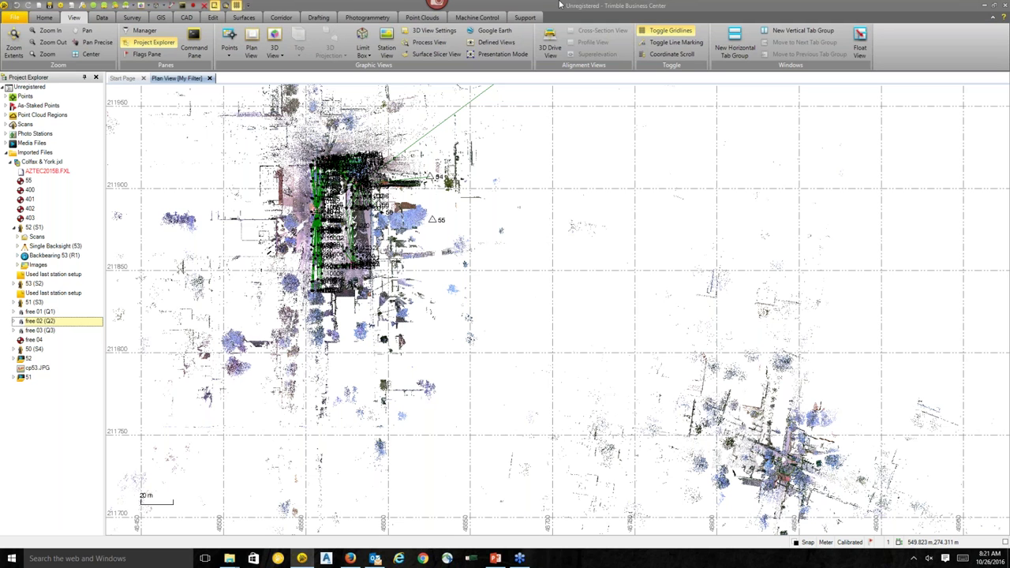
Examine the separate colorized scans southeast of the building in plan view, up close and relative to the main survey area.
{"action": "scroll", "coordinate": [557, 264], "scroll_direction": "down", "scroll_amount": 3}
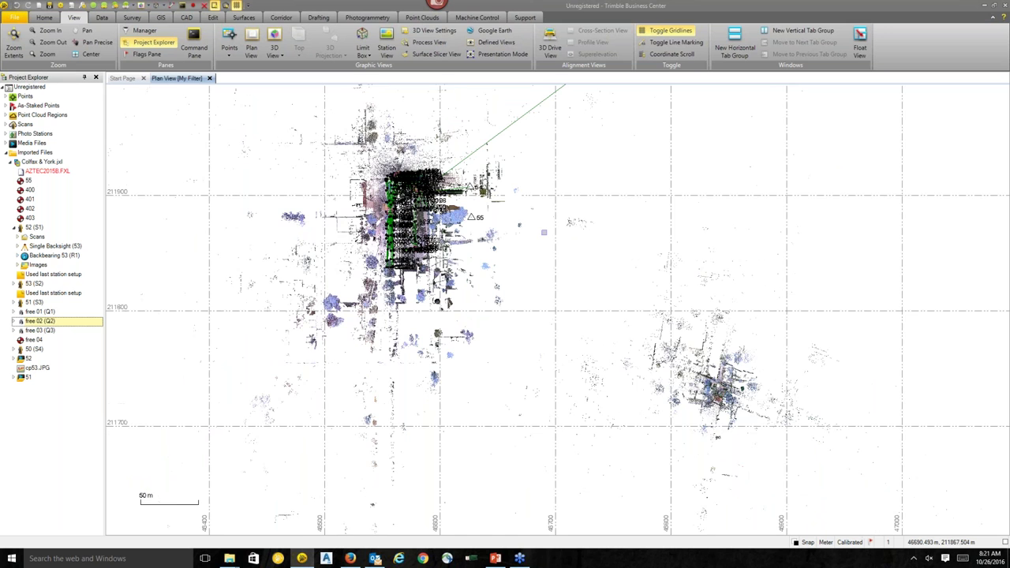
{"action": "scroll", "coordinate": [552, 265], "scroll_direction": "up", "scroll_amount": 1}
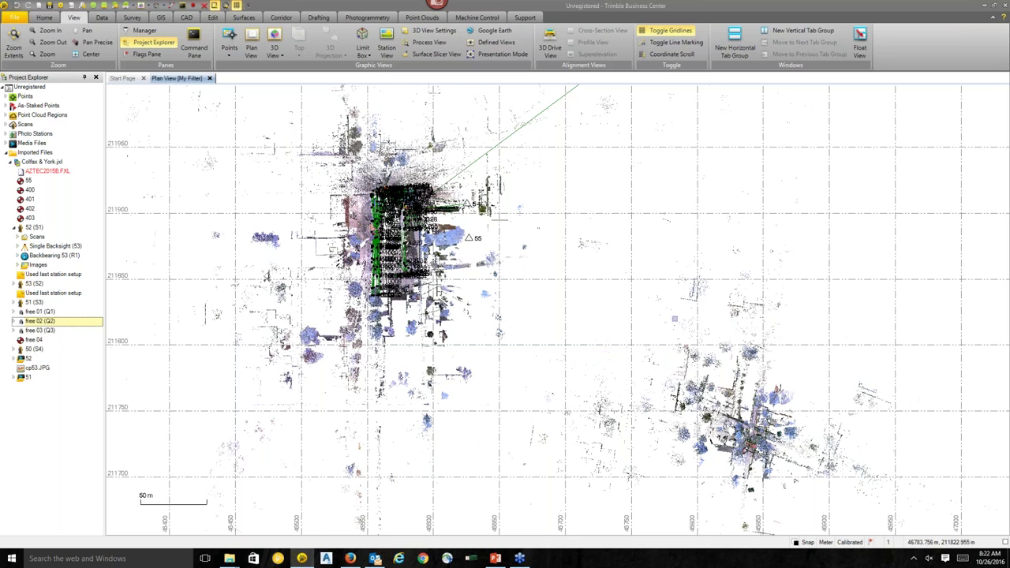
{"action": "scroll", "coordinate": [683, 399], "scroll_direction": "up", "scroll_amount": 5}
{"action": "scroll", "coordinate": [650, 379], "scroll_direction": "up", "scroll_amount": 7}
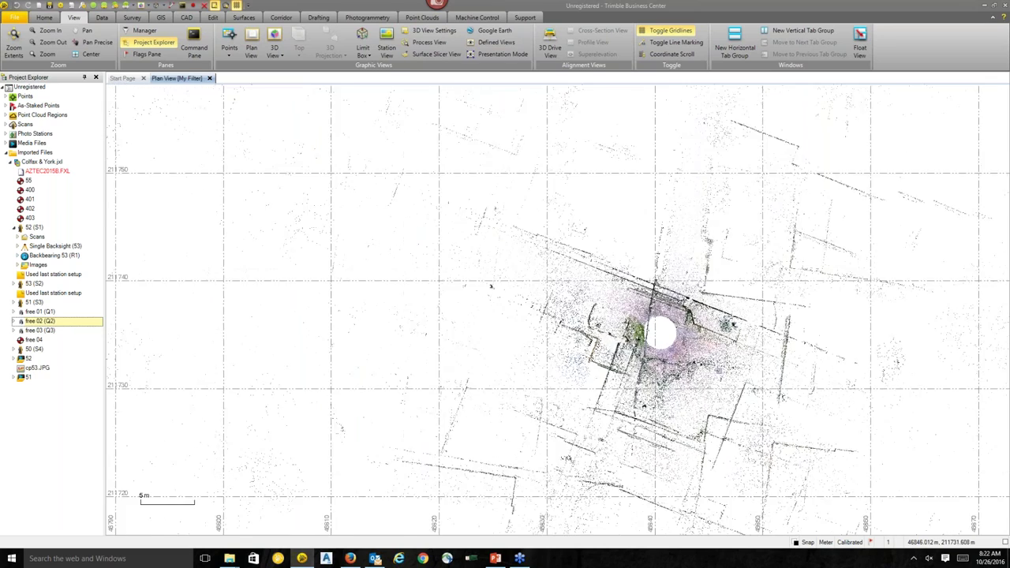
{"action": "scroll", "coordinate": [662, 331], "scroll_direction": "down", "scroll_amount": 7}
{"action": "scroll", "coordinate": [710, 442], "scroll_direction": "down", "scroll_amount": 5}
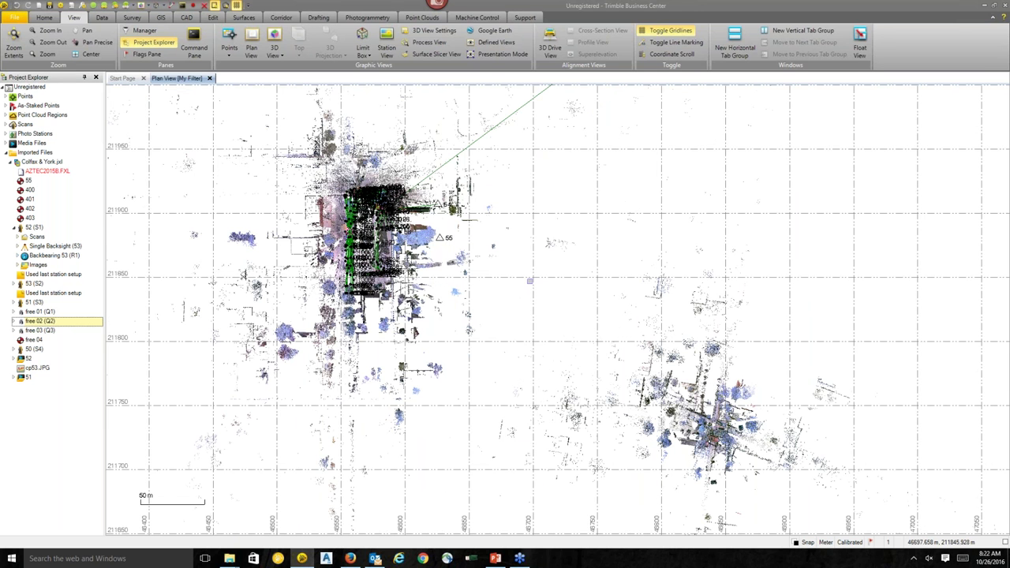
{"action": "scroll", "coordinate": [530, 281], "scroll_direction": "up", "scroll_amount": 1}
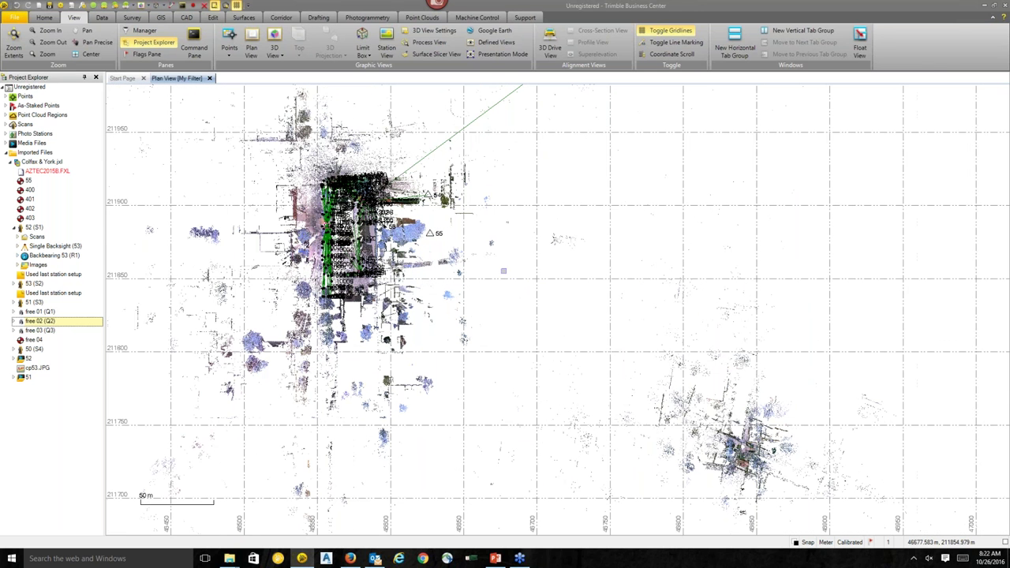
Start Scan Registration and show the building area of the reference stations in an oblique close-up.
{"action": "left_click", "coordinate": [412, 18]}
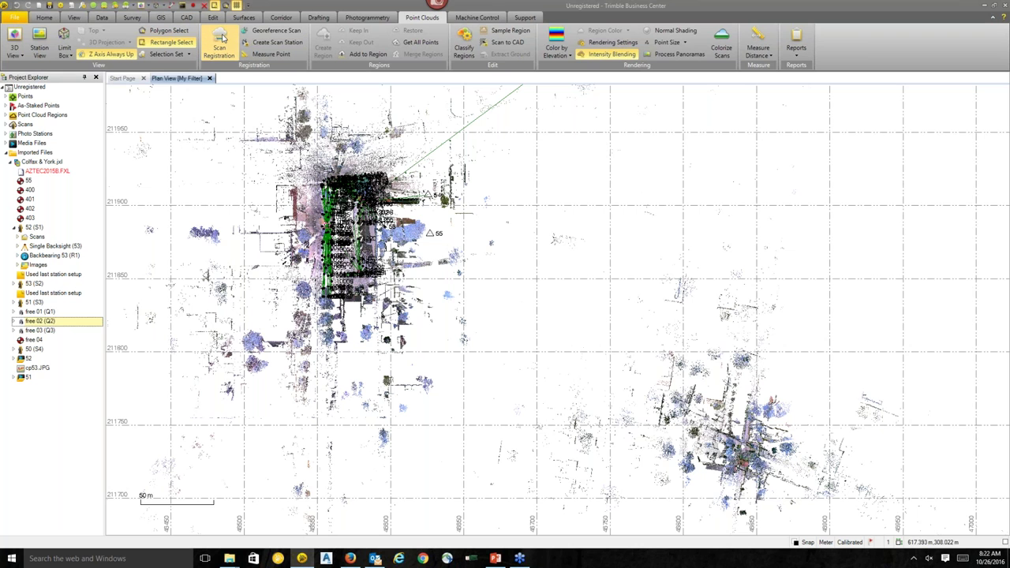
{"action": "left_click", "coordinate": [220, 41]}
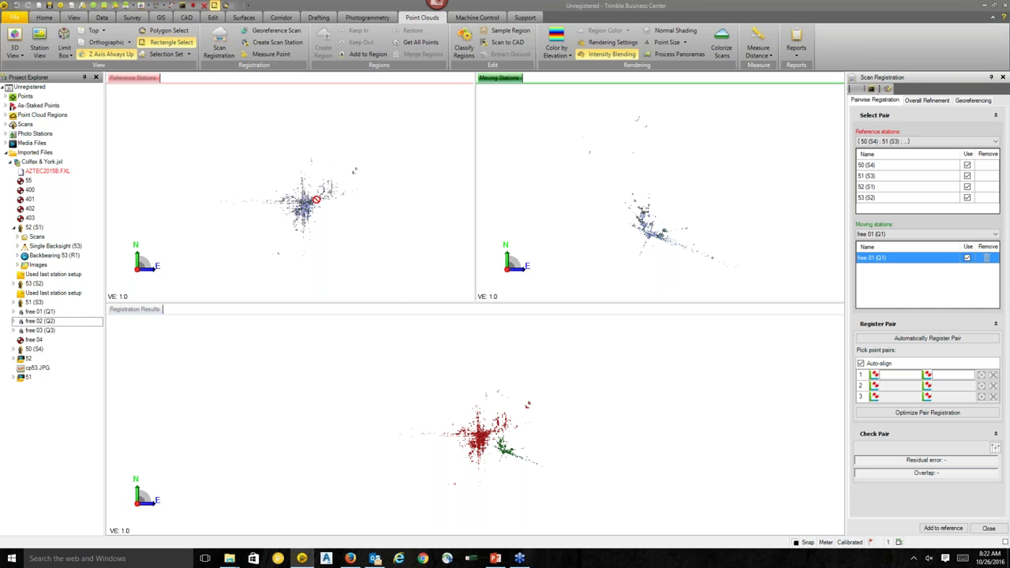
{"action": "scroll", "coordinate": [299, 204], "scroll_direction": "up", "scroll_amount": 5}
{"action": "scroll", "coordinate": [299, 205], "scroll_direction": "up", "scroll_amount": 3}
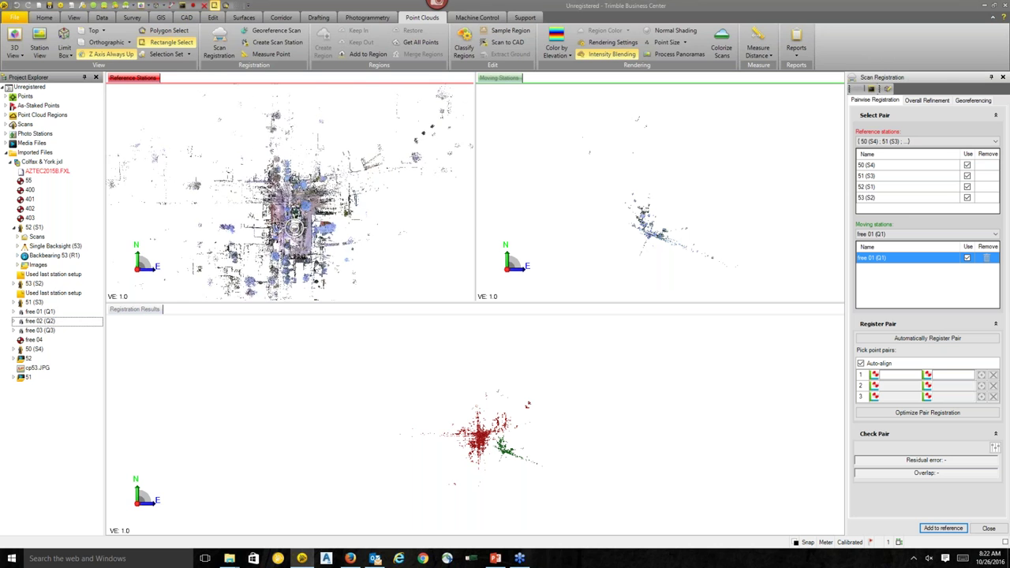
{"action": "mouse_move", "coordinate": [300, 204]}
{"action": "middle_mouse_down", "text": "shift"}
{"action": "mouse_move", "coordinate": [289, 230]}
{"action": "mouse_move", "coordinate": [284, 194]}
{"action": "mouse_move", "coordinate": [327, 197]}
{"action": "mouse_move", "coordinate": [315, 199]}
{"action": "middle_mouse_up", "text": "shift"}
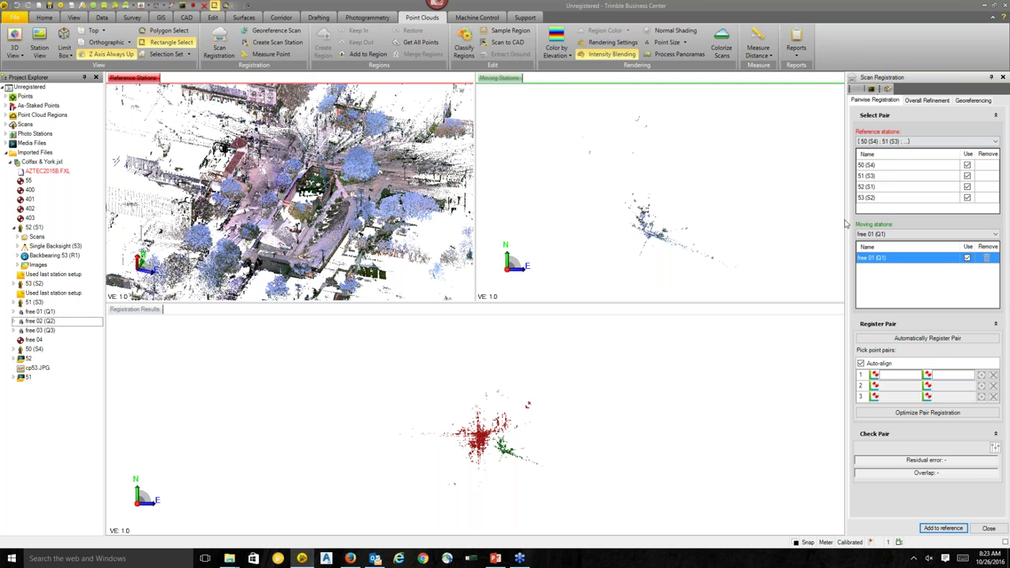
Examine the moving station free 01 (Q1) from oblique angles, around the alley, fence and brick building.
{"action": "middle_click_drag", "start_coordinate": [641, 234], "coordinate": [610, 225], "text": "shift"}
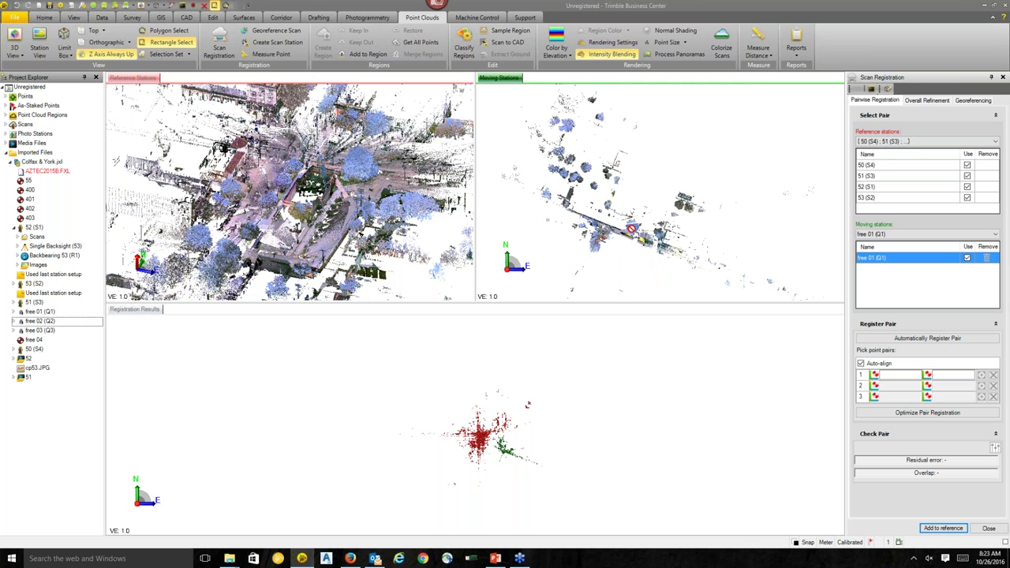
{"action": "scroll", "coordinate": [611, 225], "scroll_direction": "up", "scroll_amount": 5}
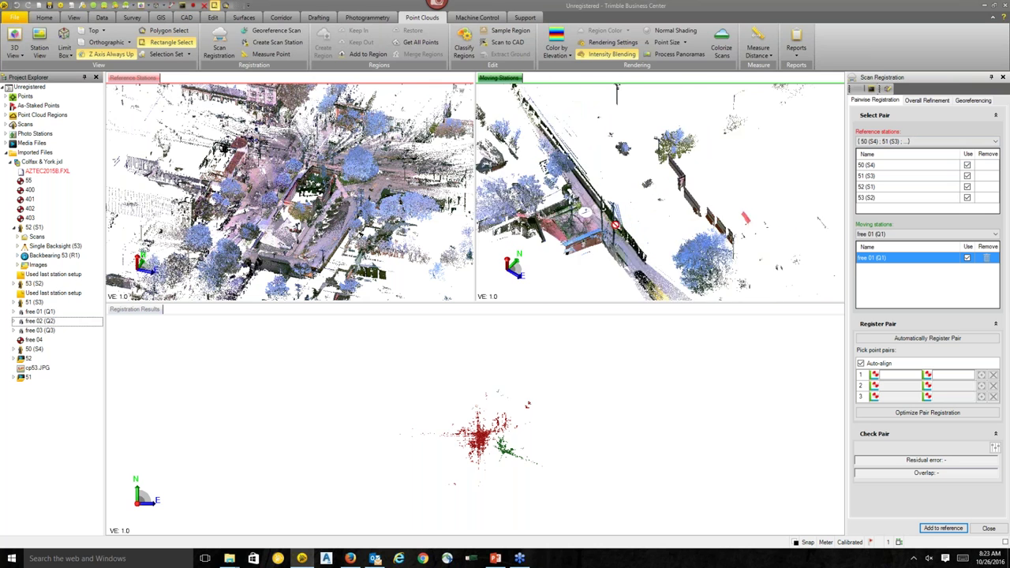
{"action": "scroll", "coordinate": [605, 227], "scroll_direction": "up", "scroll_amount": 5}
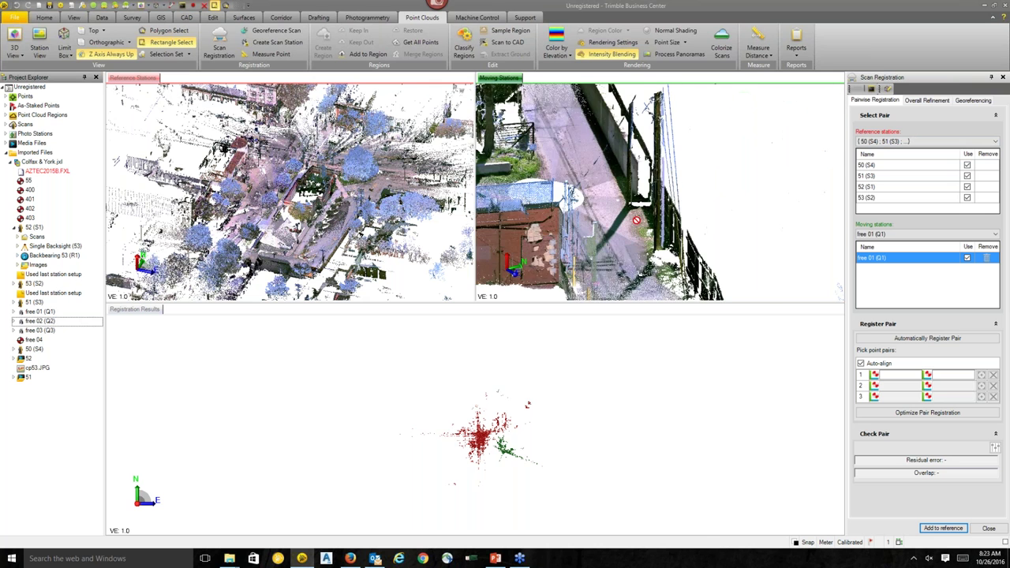
{"action": "scroll", "coordinate": [641, 223], "scroll_direction": "down", "scroll_amount": 8}
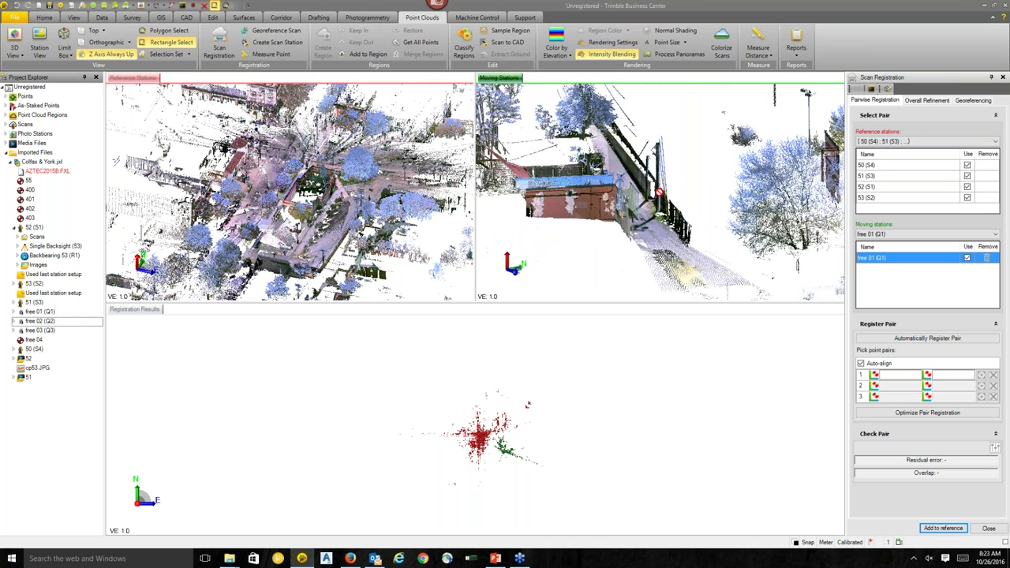
{"action": "scroll", "coordinate": [641, 201], "scroll_direction": "up", "scroll_amount": 3}
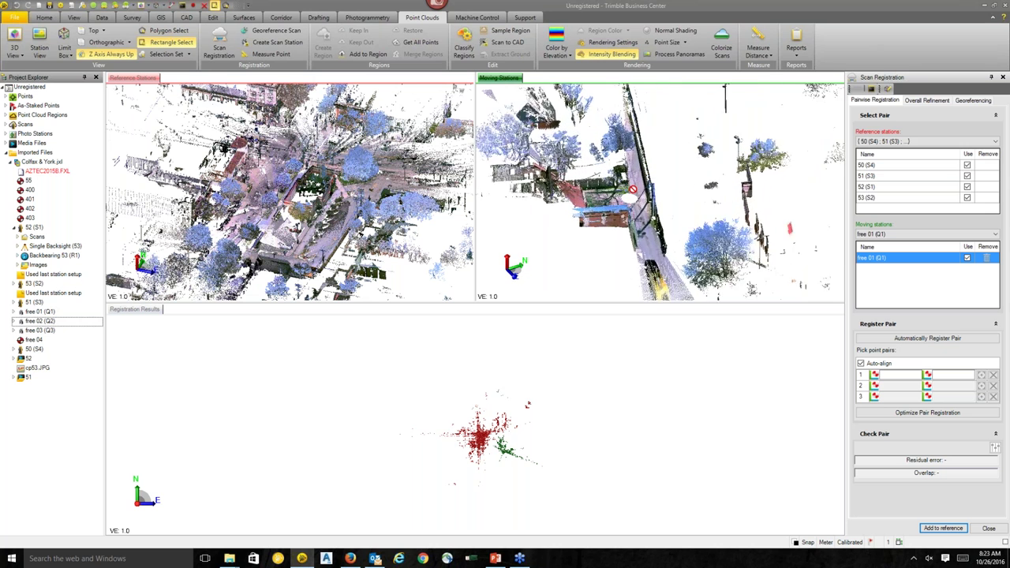
{"action": "scroll", "coordinate": [632, 199], "scroll_direction": "down", "scroll_amount": 6}
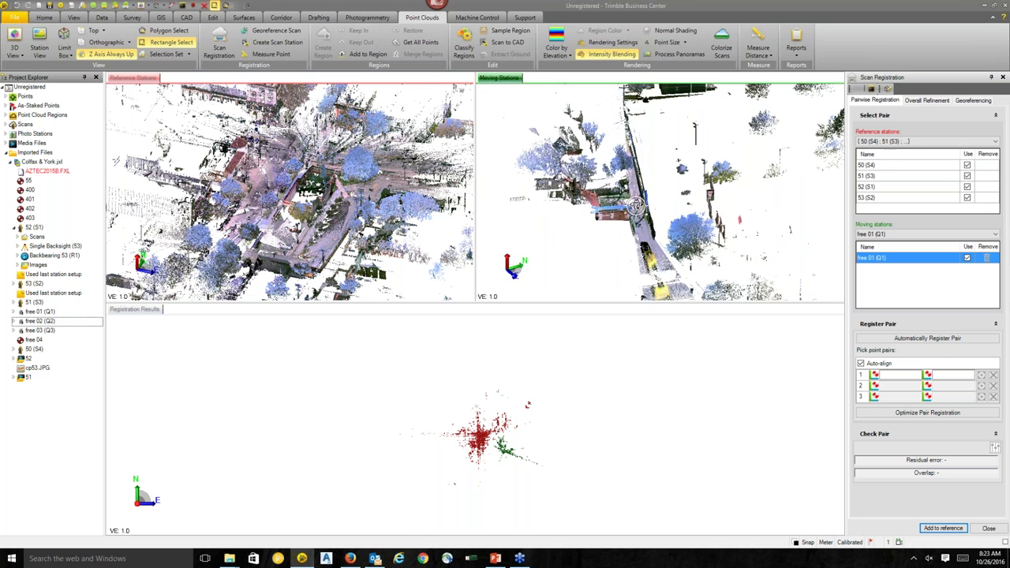
Compare the building in the moving and reference station views and examine both unregistered point clouds in the registration results.
{"action": "middle_click_drag", "start_coordinate": [635, 205], "coordinate": [664, 136]}
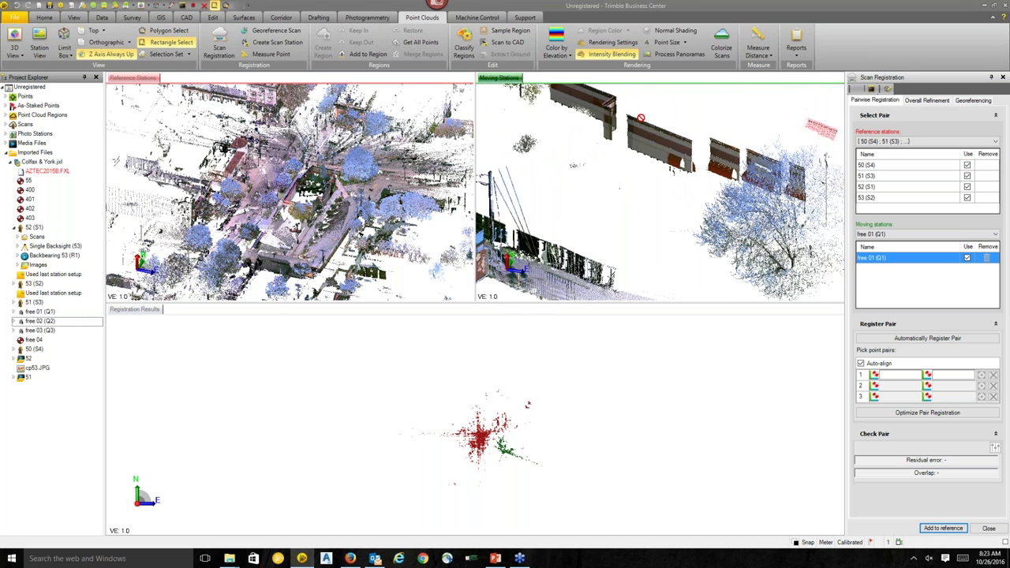
{"action": "middle_click_drag", "start_coordinate": [345, 206], "coordinate": [286, 189]}
{"action": "scroll", "coordinate": [491, 440], "scroll_direction": "up", "scroll_amount": 5}
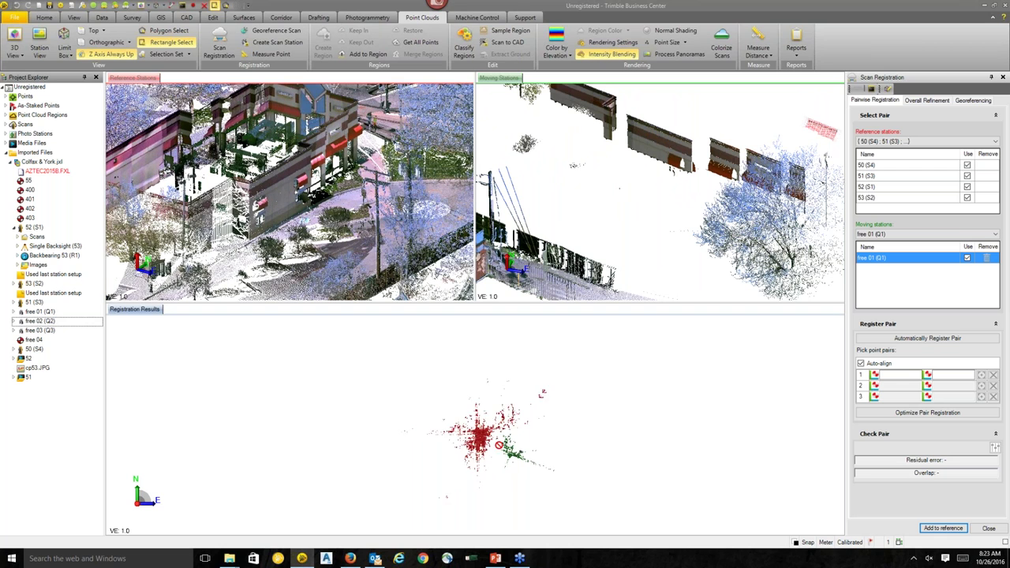
{"action": "scroll", "coordinate": [491, 441], "scroll_direction": "up", "scroll_amount": 4}
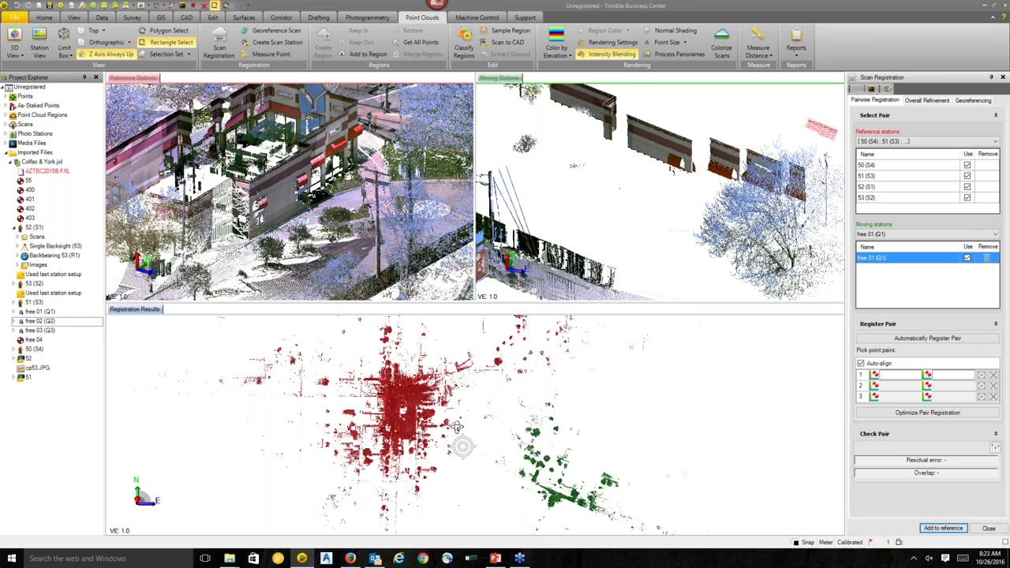
{"action": "scroll", "coordinate": [375, 402], "scroll_direction": "up", "scroll_amount": 6}
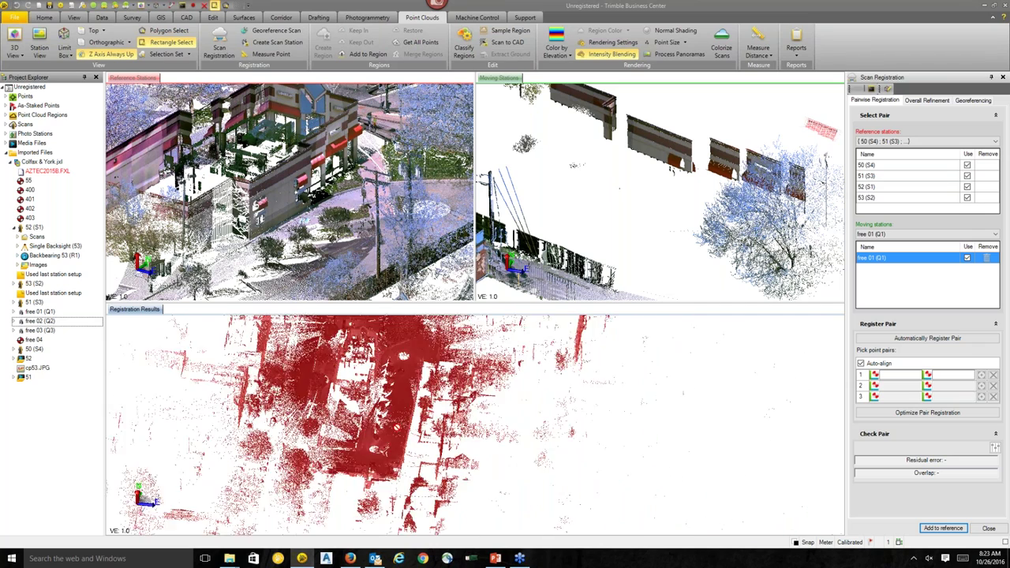
{"action": "scroll", "coordinate": [374, 402], "scroll_direction": "down", "scroll_amount": 8}
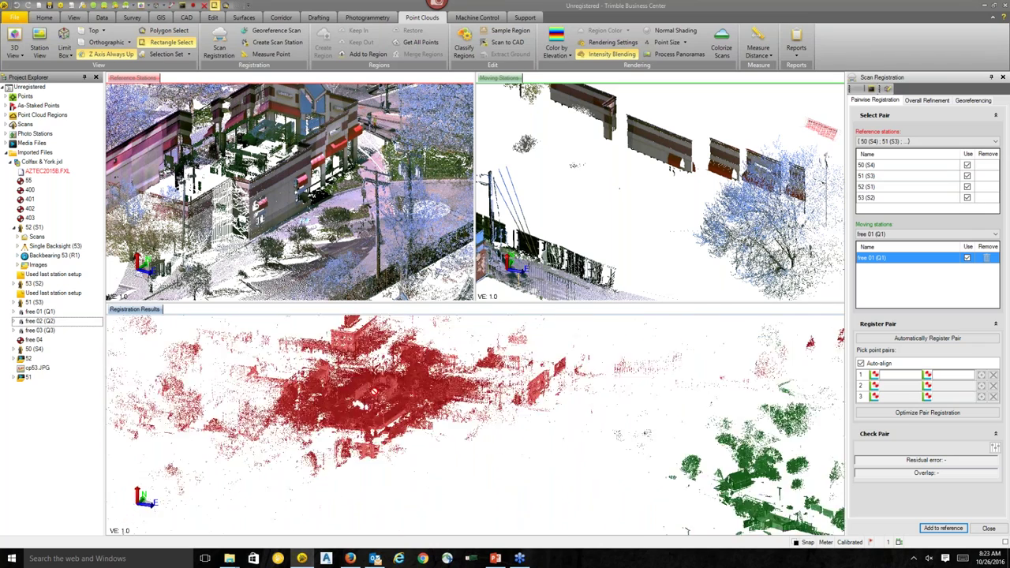
{"action": "middle_click_drag", "start_coordinate": [568, 485], "coordinate": [537, 442], "text": "shift"}
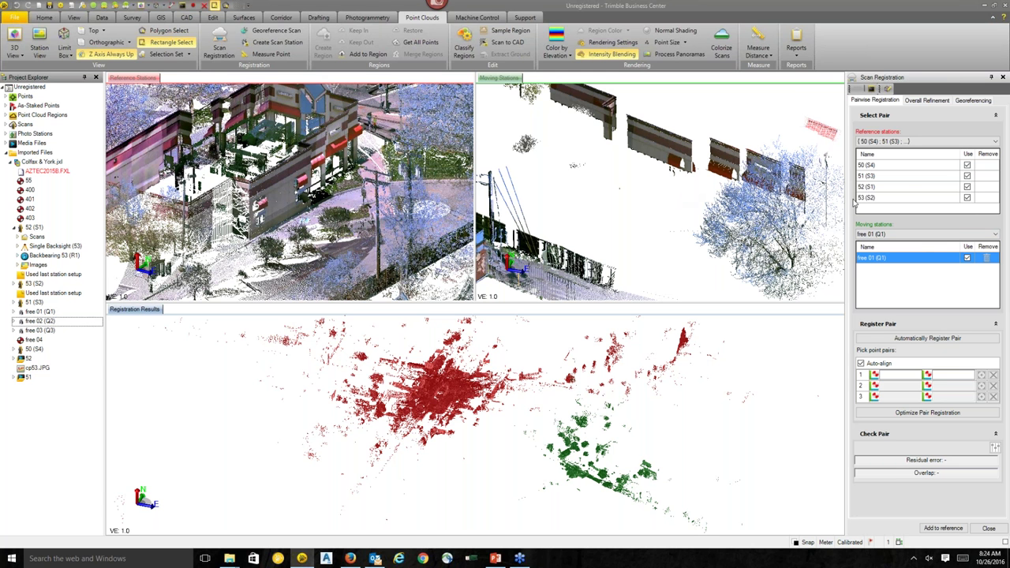
Review the residual error and overlap thresholds in the results display settings and leave the dialog without changes.
{"action": "left_click", "coordinate": [995, 447]}
{"action": "left_click_drag", "start_coordinate": [225, 35], "coordinate": [315, 104]}
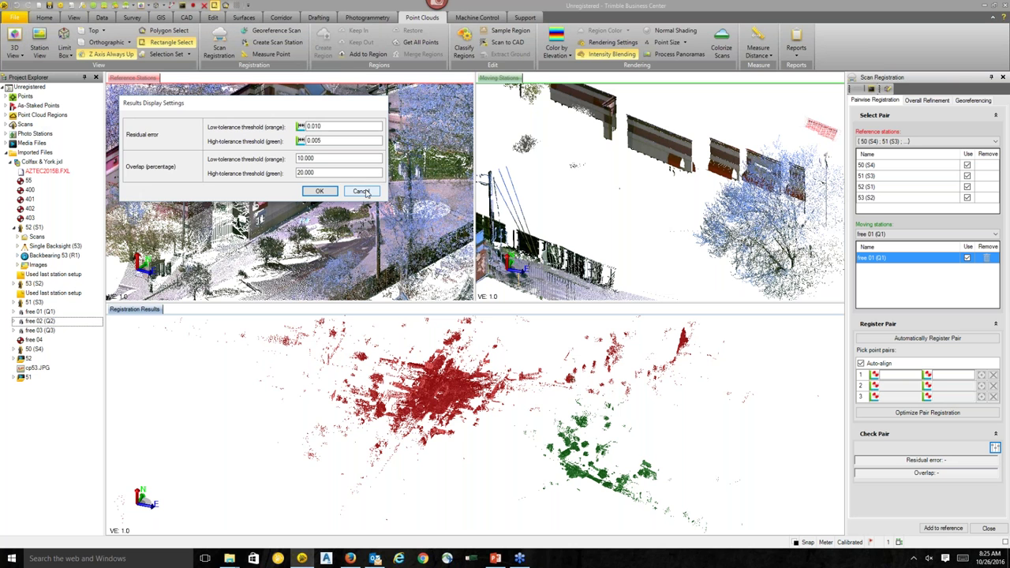
{"action": "left_click", "coordinate": [365, 193]}
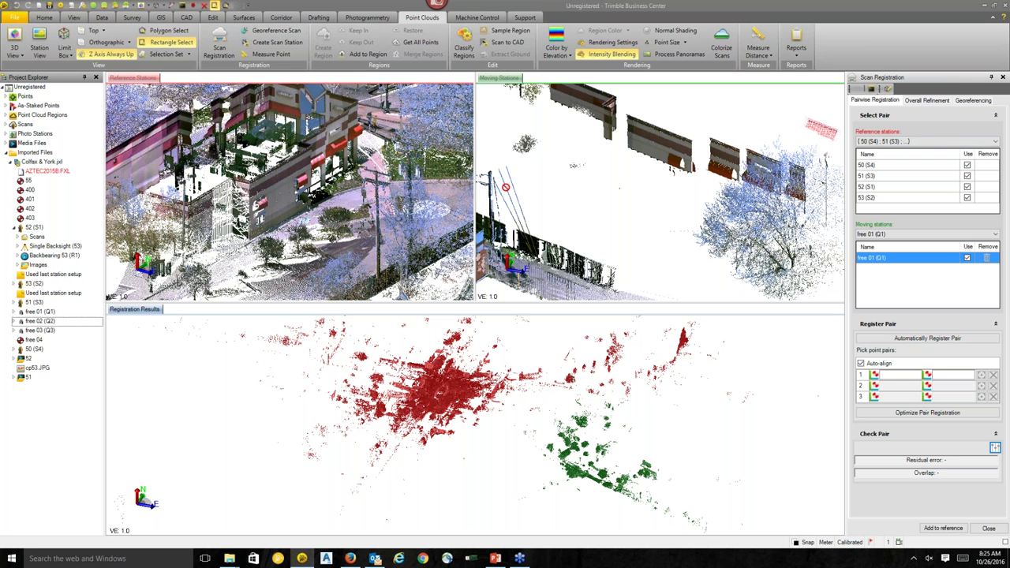
Automatically register the moving station free 01 (Q1) to the reference stations 50 (S4), 51 (S3), 52 (S1) and 53 (S2).
{"action": "scroll", "coordinate": [294, 166], "scroll_direction": "up", "scroll_amount": 3}
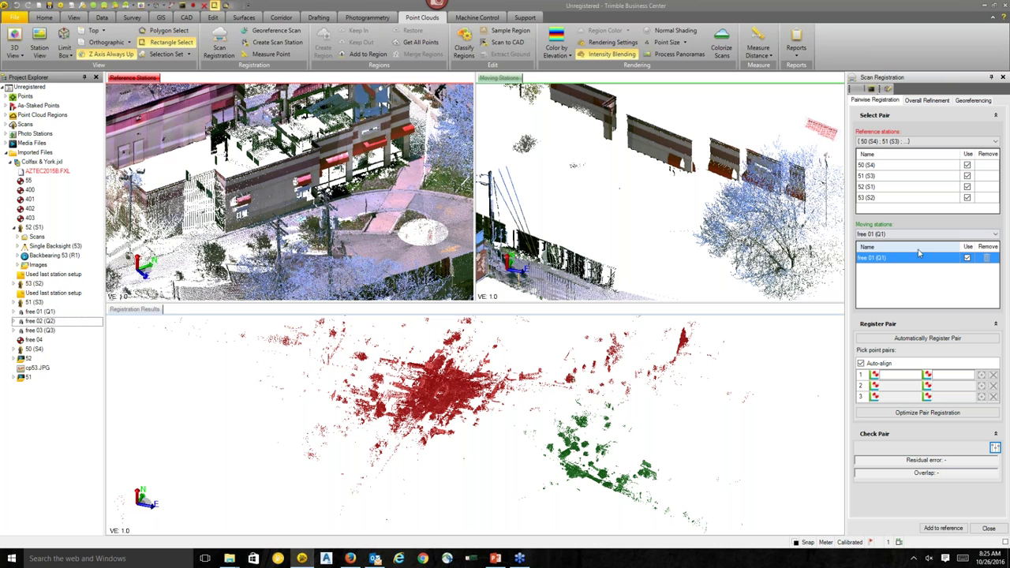
{"action": "left_click", "coordinate": [946, 337]}
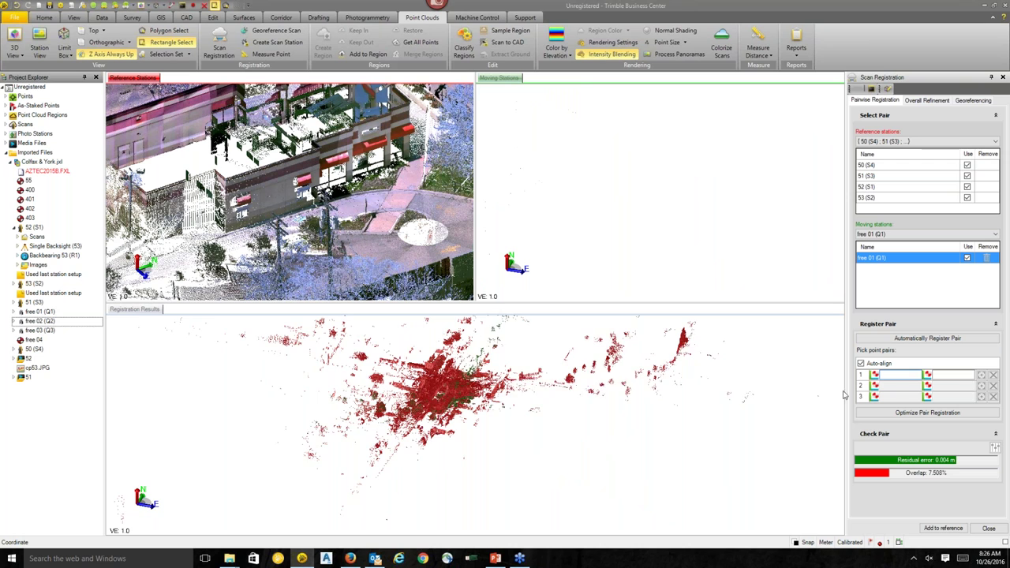
Examine in the registration results how closely the red and green clouds coincide along the alley wall.
{"action": "scroll", "coordinate": [461, 407], "scroll_direction": "up", "scroll_amount": 5}
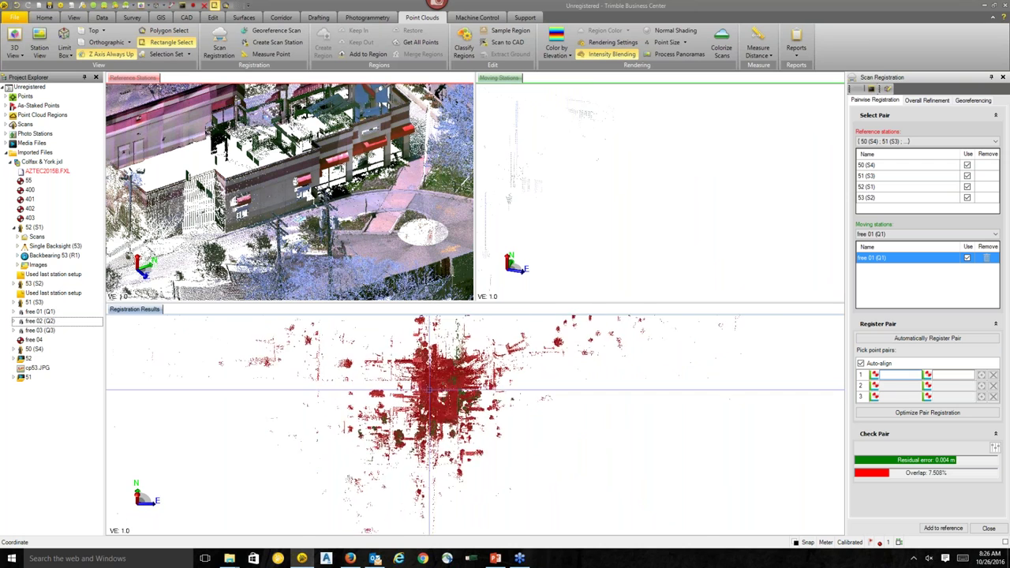
{"action": "scroll", "coordinate": [462, 407], "scroll_direction": "up", "scroll_amount": 4}
{"action": "middle_click_drag", "start_coordinate": [462, 407], "coordinate": [460, 416], "text": "shift"}
{"action": "scroll", "coordinate": [460, 416], "scroll_direction": "up", "scroll_amount": 6}
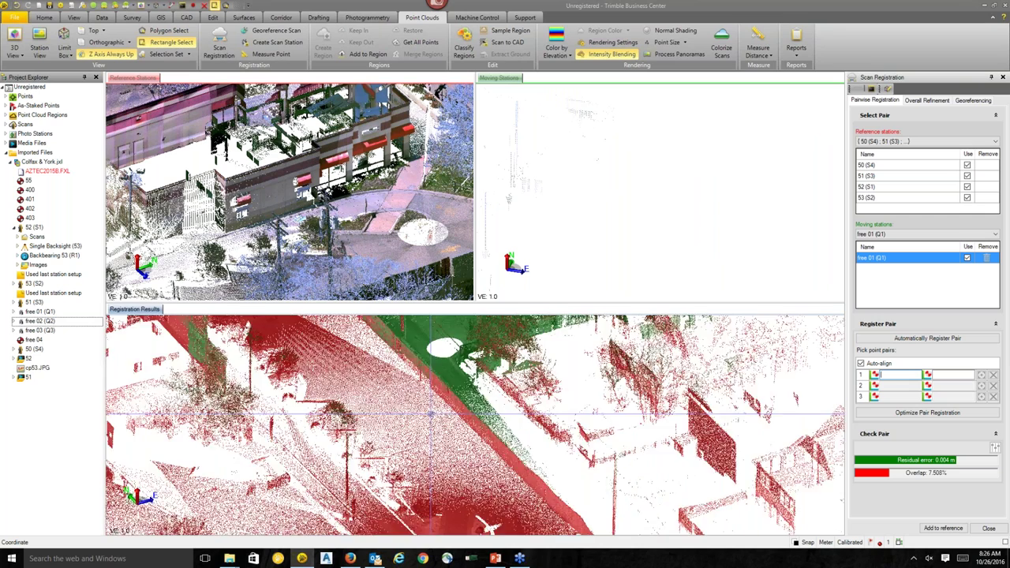
{"action": "middle_click_drag", "start_coordinate": [411, 421], "coordinate": [468, 409]}
{"action": "scroll", "coordinate": [458, 418], "scroll_direction": "up", "scroll_amount": 5}
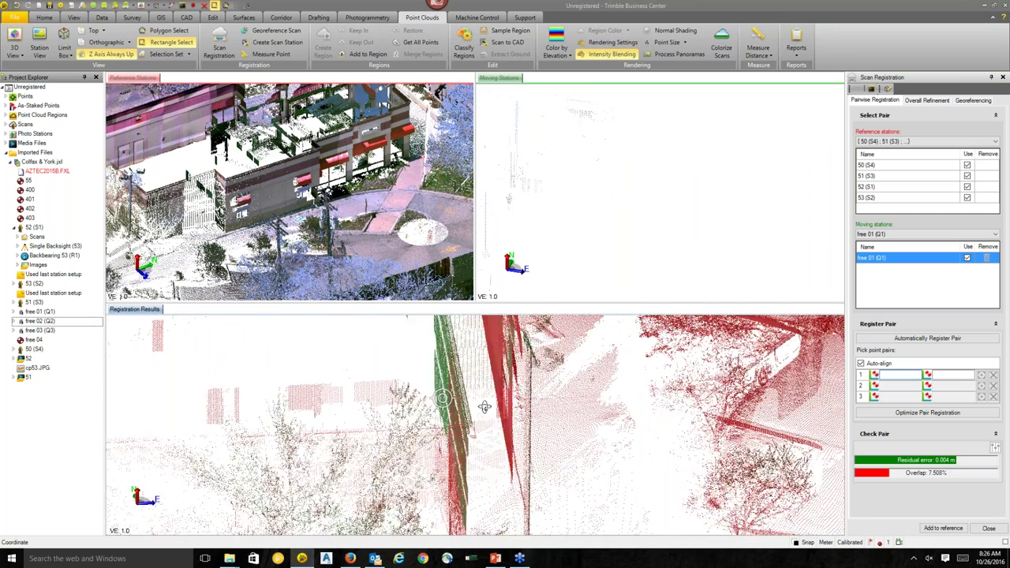
{"action": "middle_click_drag", "start_coordinate": [440, 433], "coordinate": [423, 460], "text": "shift"}
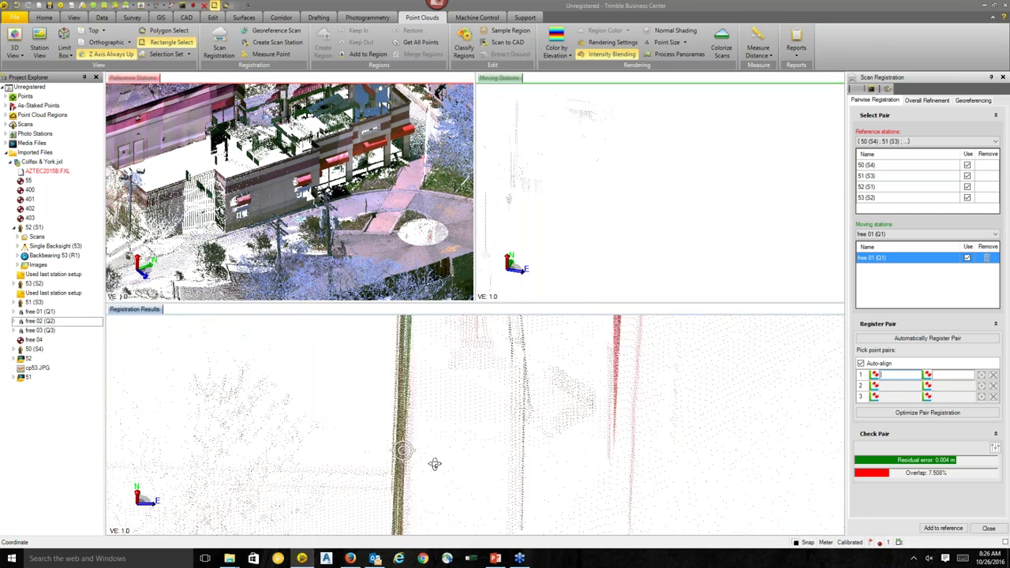
Examine the registered point clouds around the utility pole beside the alley, including its cross-section seen from above.
{"action": "middle_click_drag", "start_coordinate": [435, 450], "coordinate": [543, 415], "text": "shift"}
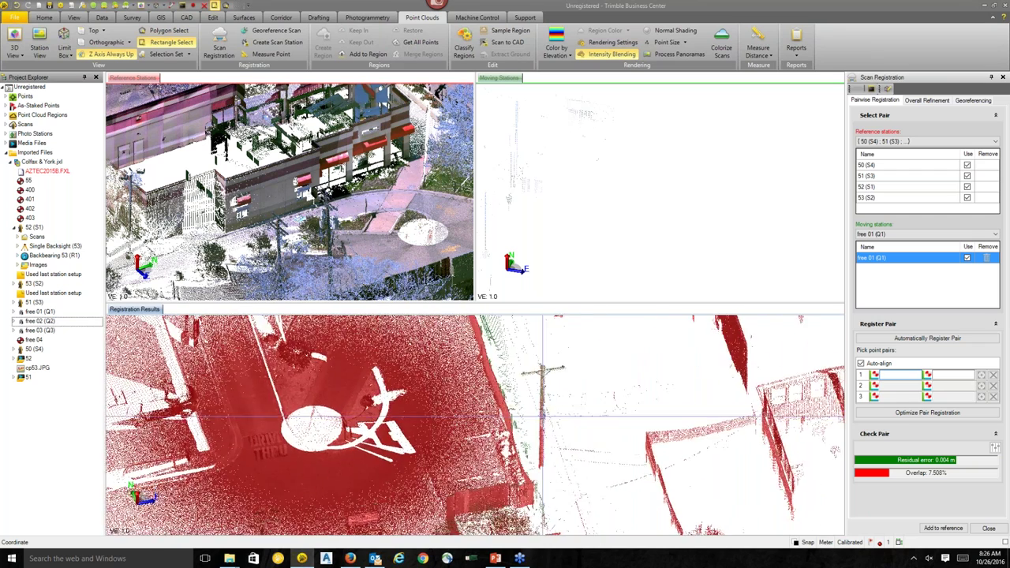
{"action": "scroll", "coordinate": [538, 417], "scroll_direction": "up", "scroll_amount": 5}
{"action": "mouse_move", "coordinate": [534, 420]}
{"action": "middle_mouse_down", "text": "shift"}
{"action": "mouse_move", "coordinate": [525, 442]}
{"action": "mouse_move", "coordinate": [531, 428]}
{"action": "mouse_move", "coordinate": [542, 431]}
{"action": "mouse_move", "coordinate": [528, 421]}
{"action": "middle_mouse_up", "text": "shift"}
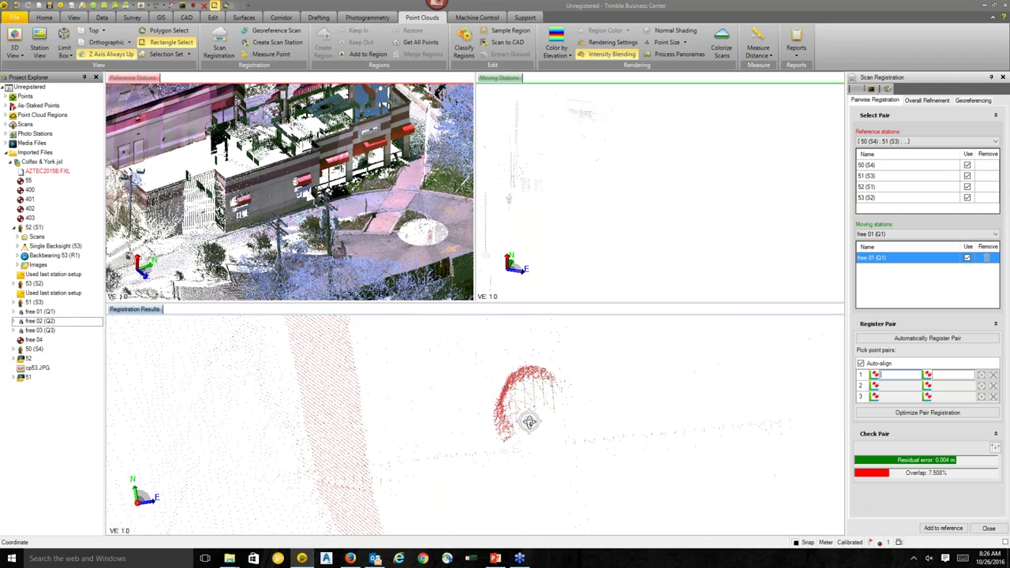
{"action": "middle_click_drag", "start_coordinate": [560, 413], "coordinate": [556, 463], "text": "shift"}
{"action": "scroll", "coordinate": [556, 463], "scroll_direction": "down", "scroll_amount": 5}
{"action": "scroll", "coordinate": [542, 432], "scroll_direction": "down", "scroll_amount": 4}
Examine the overlap between the red reference scans and the green free 01 scan around the parking lot and alley.
{"action": "middle_click_drag", "start_coordinate": [565, 401], "coordinate": [500, 377], "text": "shift"}
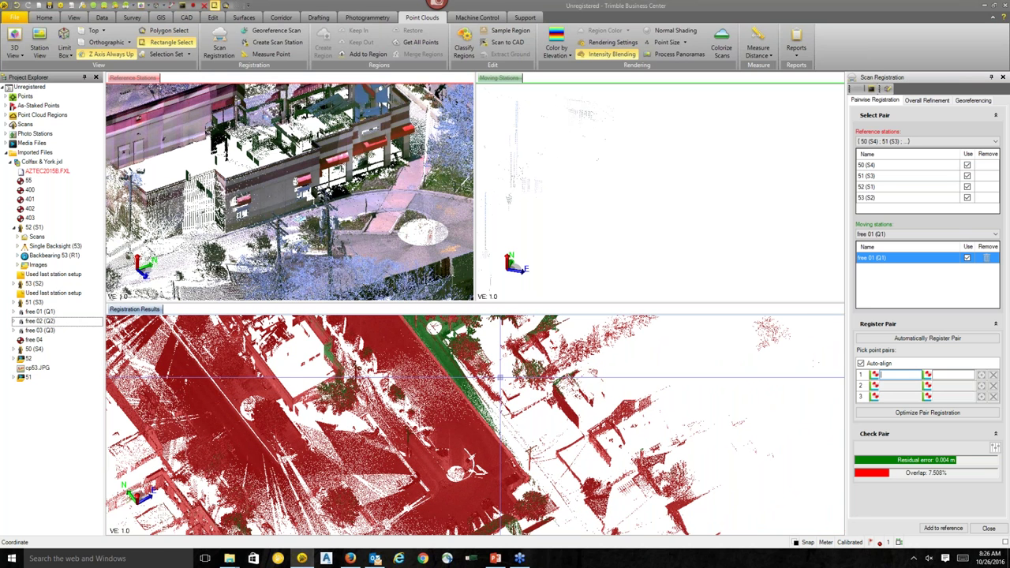
{"action": "middle_click_drag", "start_coordinate": [500, 379], "coordinate": [446, 414], "text": "shift"}
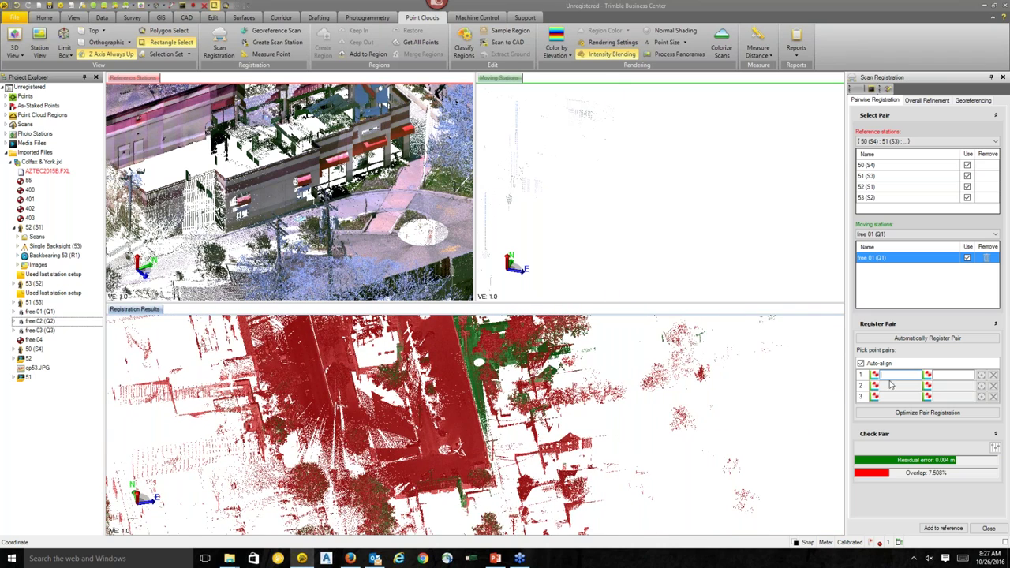
{"action": "middle_click_drag", "start_coordinate": [521, 410], "coordinate": [502, 427], "text": "shift"}
{"action": "scroll", "coordinate": [502, 427], "scroll_direction": "up", "scroll_amount": 5}
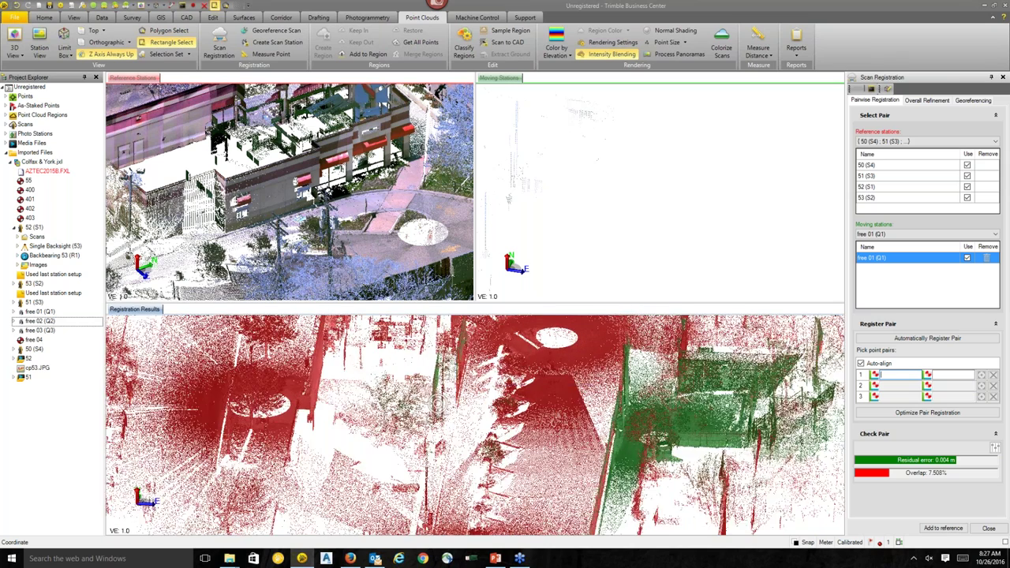
{"action": "scroll", "coordinate": [437, 405], "scroll_direction": "down", "scroll_amount": 3}
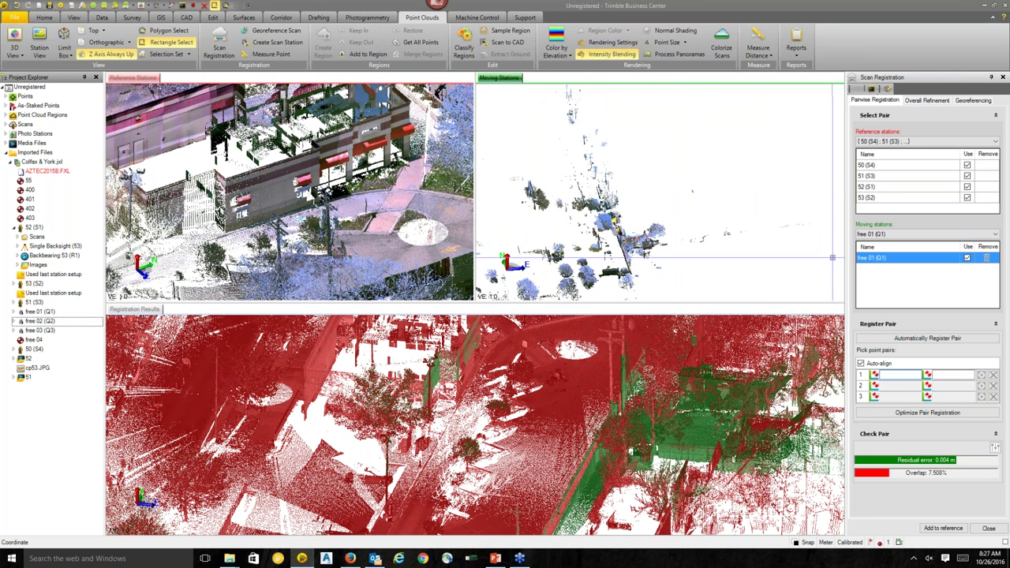
Check the free 01 (Q1) scan in the moving station view and add the registered station to the reference stations.
{"action": "scroll", "coordinate": [631, 241], "scroll_direction": "up", "scroll_amount": 3}
{"action": "middle_click_drag", "start_coordinate": [632, 242], "coordinate": [668, 214]}
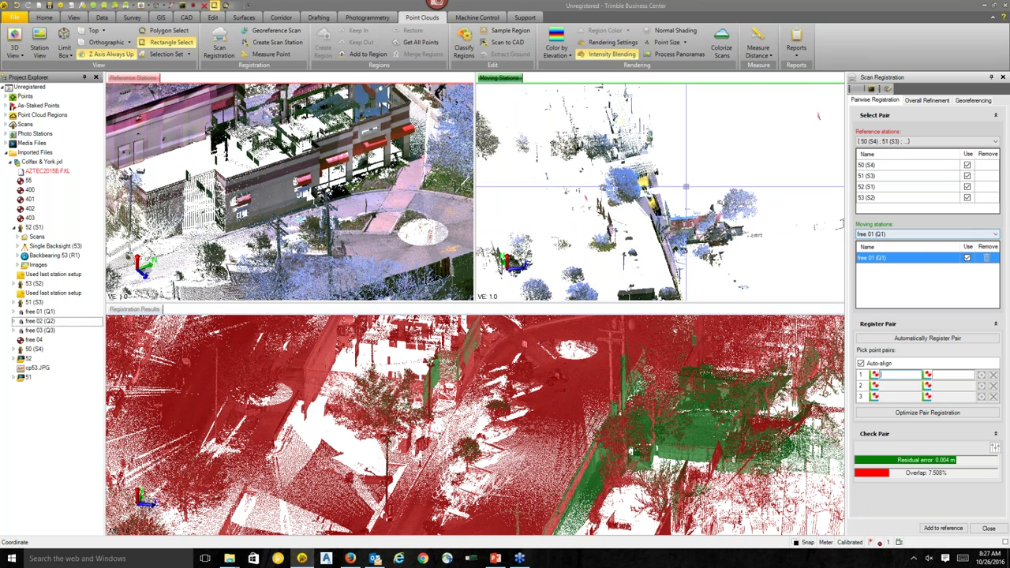
{"action": "scroll", "coordinate": [665, 208], "scroll_direction": "up", "scroll_amount": 1}
{"action": "middle_click_drag", "start_coordinate": [664, 208], "coordinate": [723, 195], "text": "shift"}
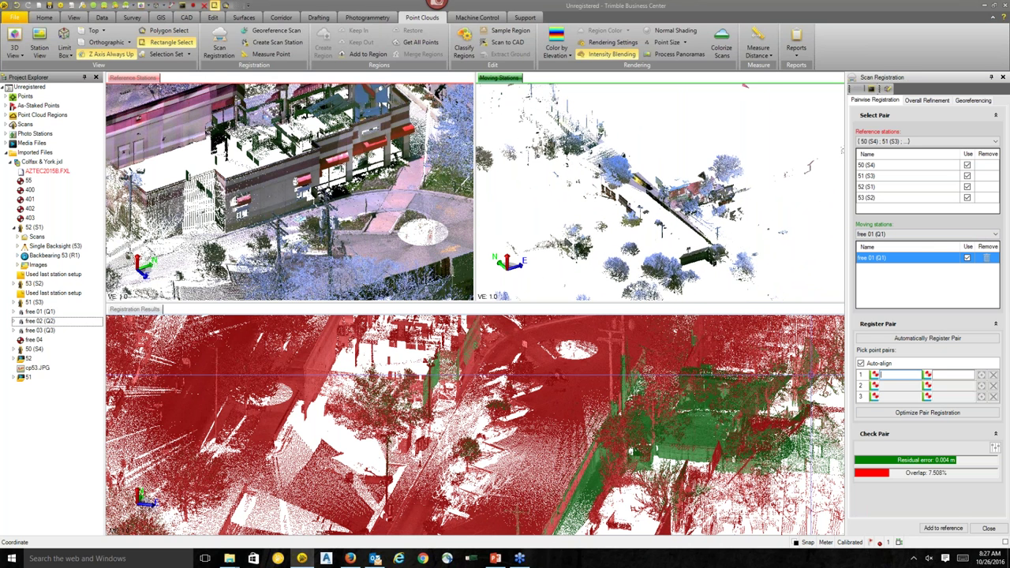
{"action": "left_click", "coordinate": [953, 528]}
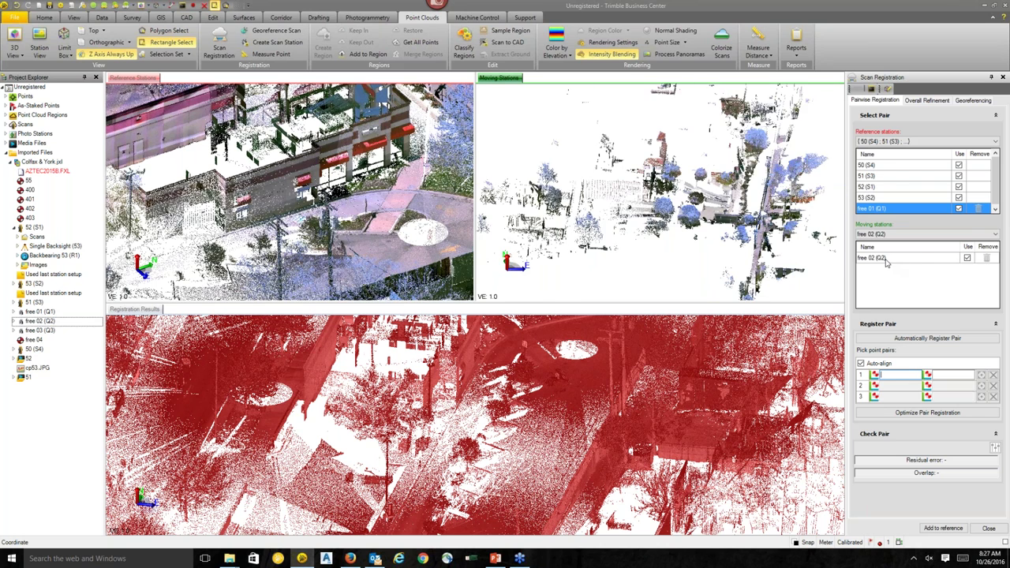
Compare the free 02 (Q2) scan with the reference scans from a matching angle and in the registration results.
{"action": "middle_click_drag", "start_coordinate": [748, 224], "coordinate": [715, 233]}
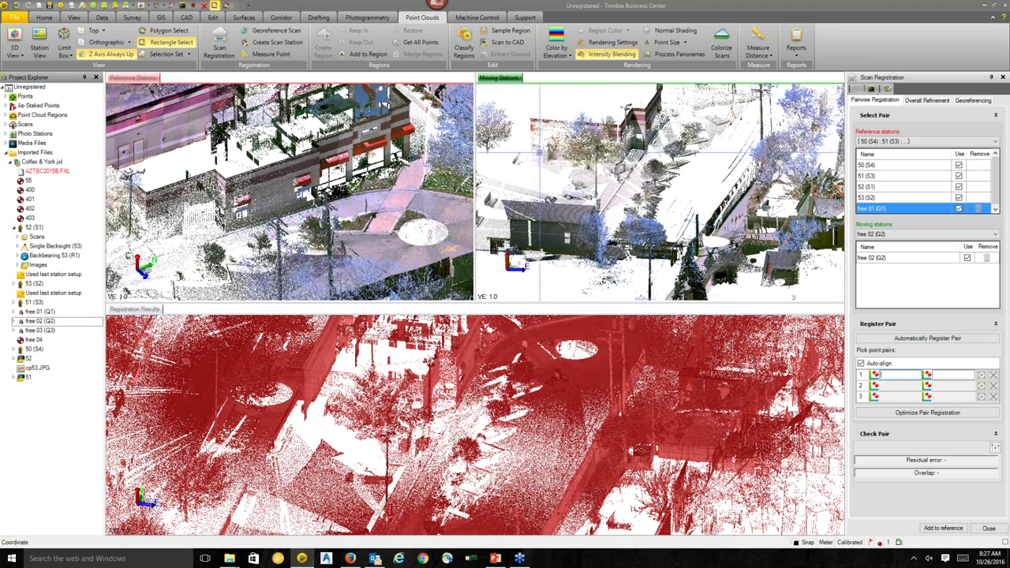
{"action": "middle_click_drag", "start_coordinate": [283, 178], "coordinate": [374, 249]}
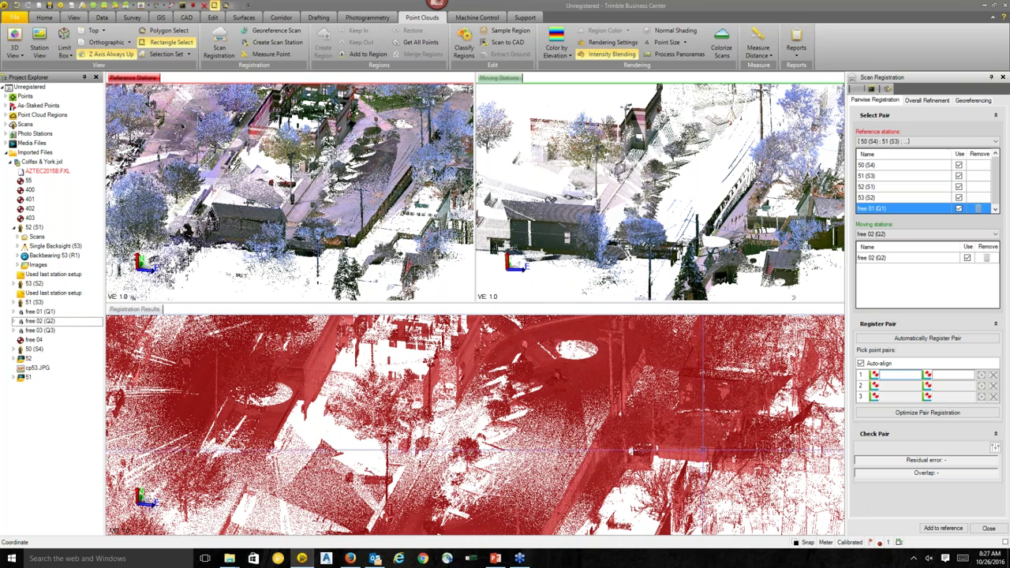
{"action": "scroll", "coordinate": [669, 400], "scroll_direction": "down", "scroll_amount": 1}
{"action": "scroll", "coordinate": [669, 400], "scroll_direction": "down", "scroll_amount": 5}
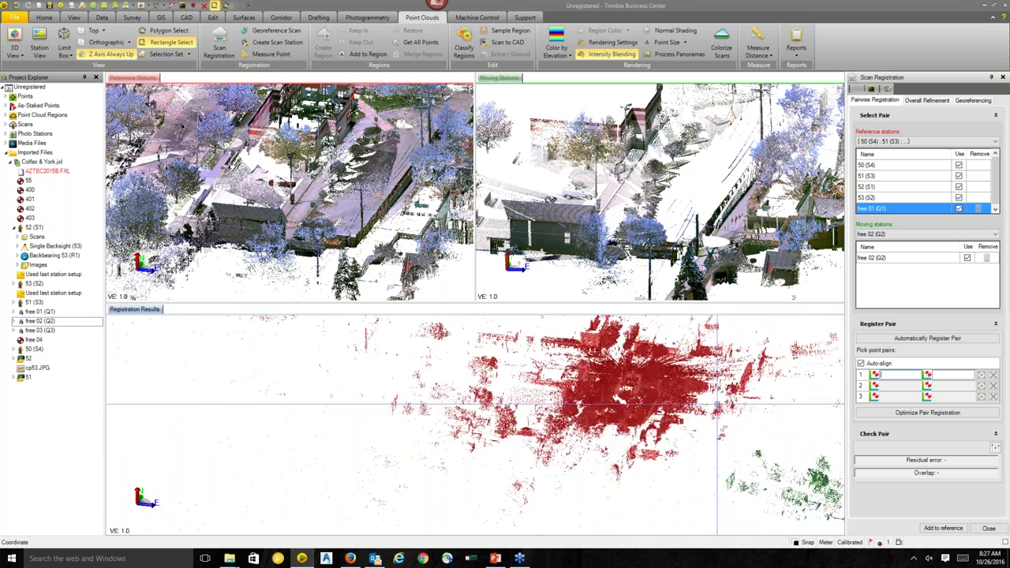
{"action": "scroll", "coordinate": [617, 403], "scroll_direction": "up", "scroll_amount": 2}
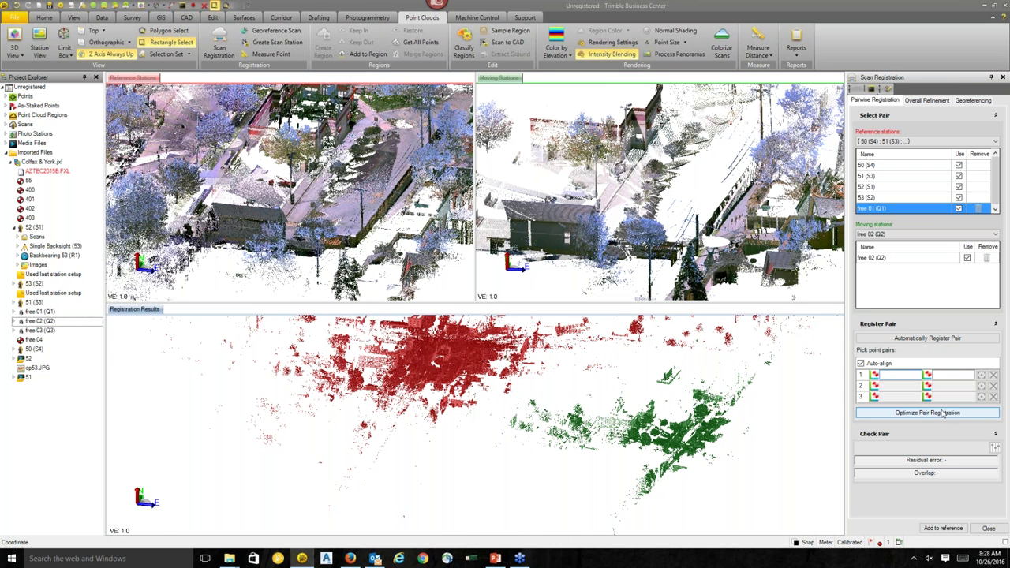
Refine the overall registration with free 01 (Q1) included, and generate and read the Scan Refinement Report.
{"action": "left_click", "coordinate": [928, 100]}
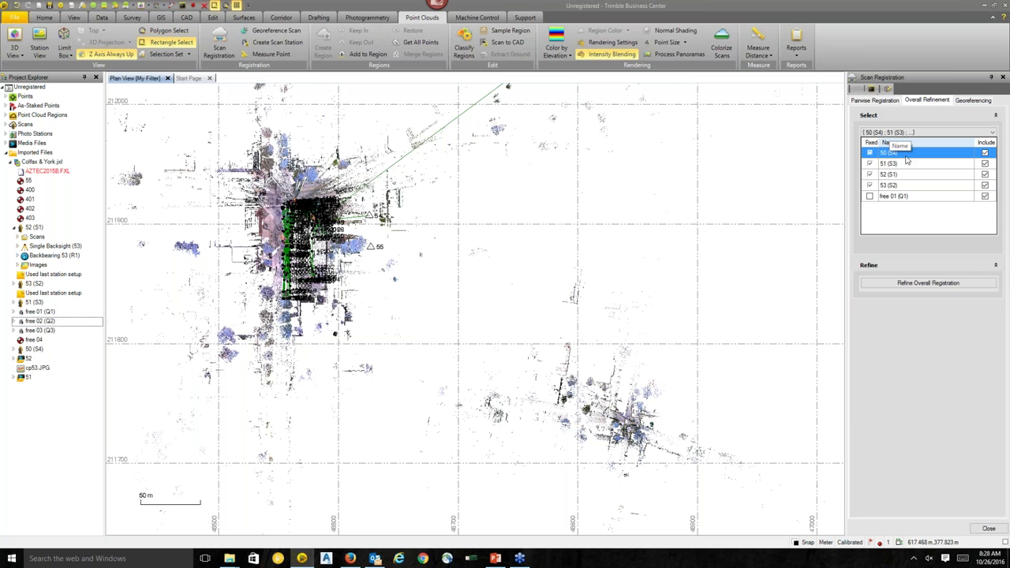
{"action": "left_click", "coordinate": [937, 283]}
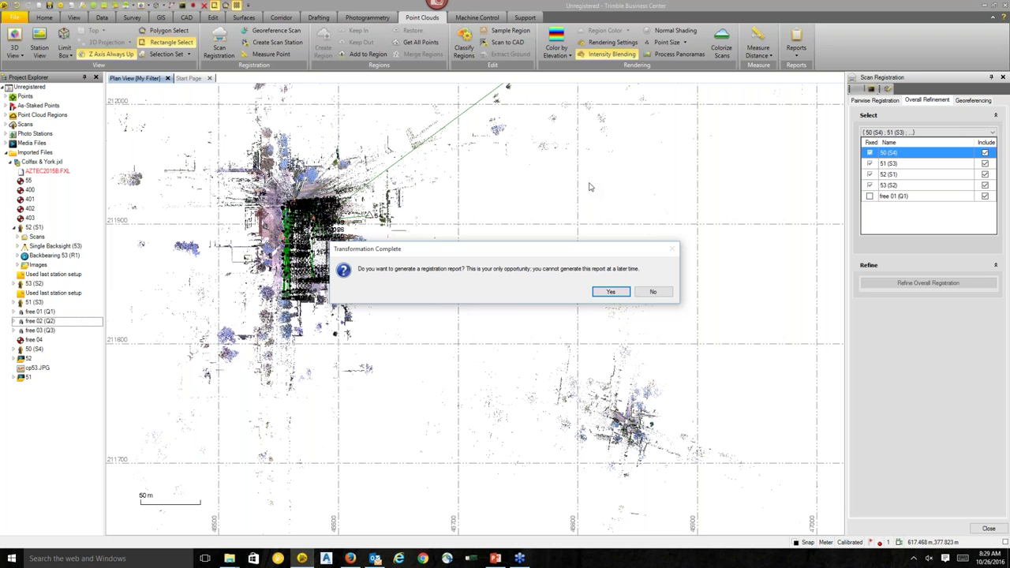
{"action": "left_click", "coordinate": [615, 293]}
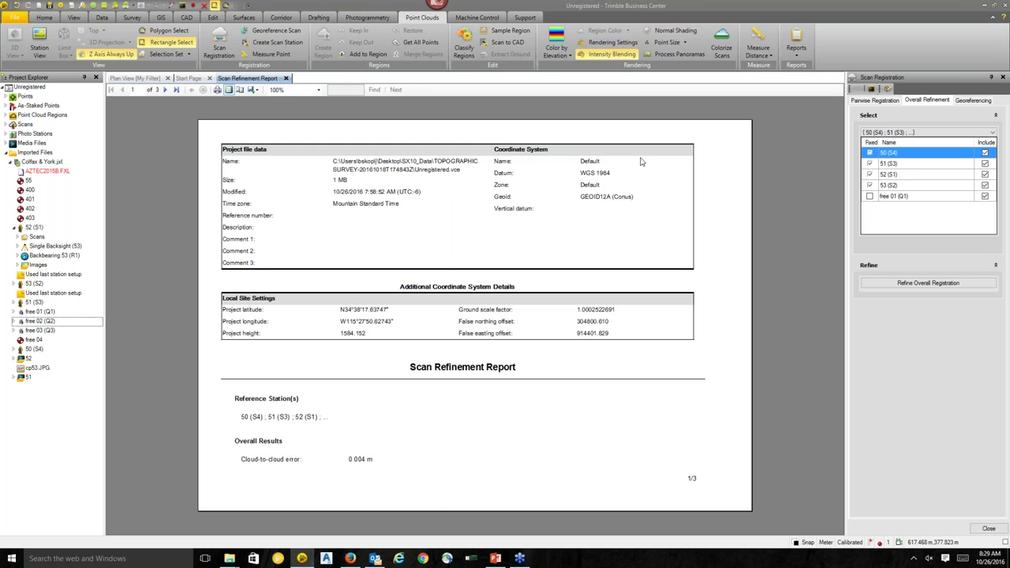
{"action": "scroll", "coordinate": [316, 434], "scroll_direction": "down", "scroll_amount": 2}
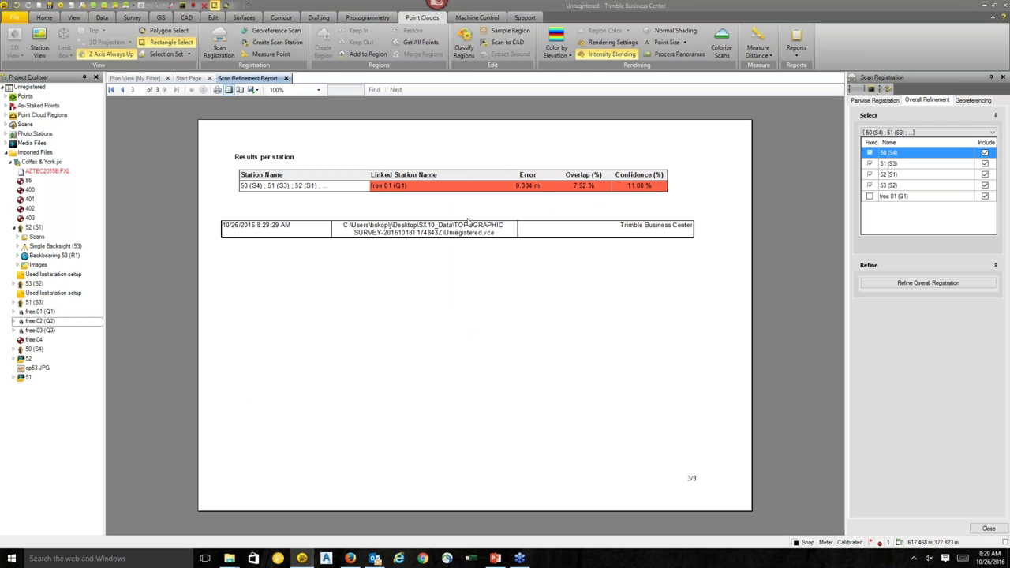
{"action": "scroll", "coordinate": [446, 275], "scroll_direction": "up", "scroll_amount": 2}
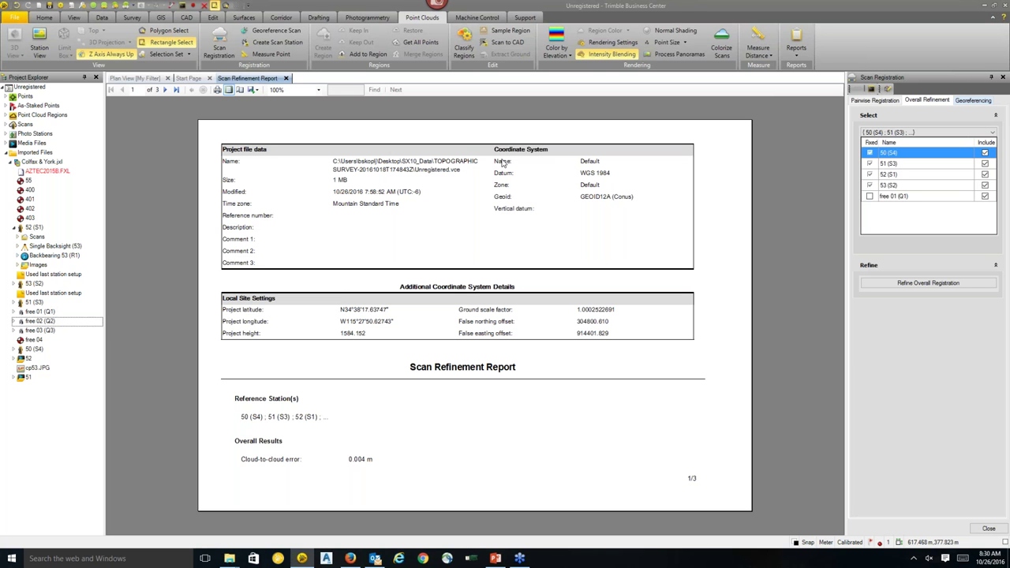
Return to the plan view and close the program without saving the changes to the Unregistered project.
{"action": "left_click", "coordinate": [146, 78]}
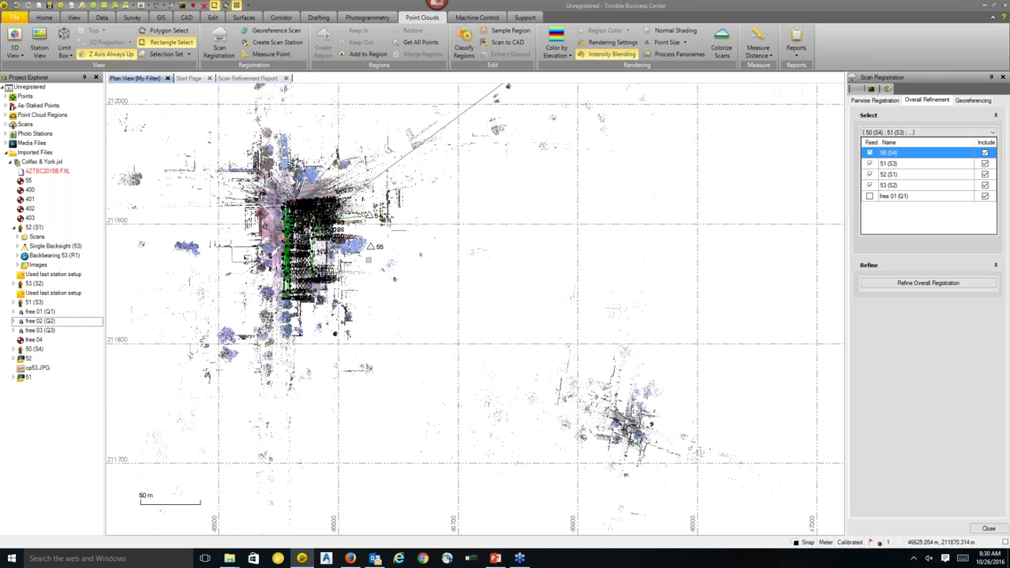
{"action": "scroll", "coordinate": [208, 207], "scroll_direction": "up", "scroll_amount": 3}
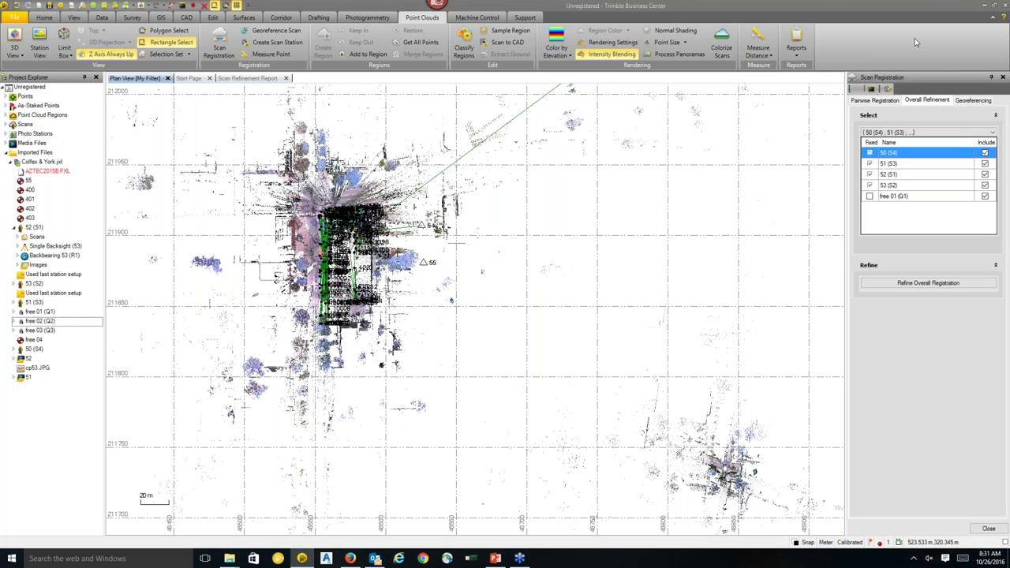
{"action": "left_click", "coordinate": [1004, 6]}
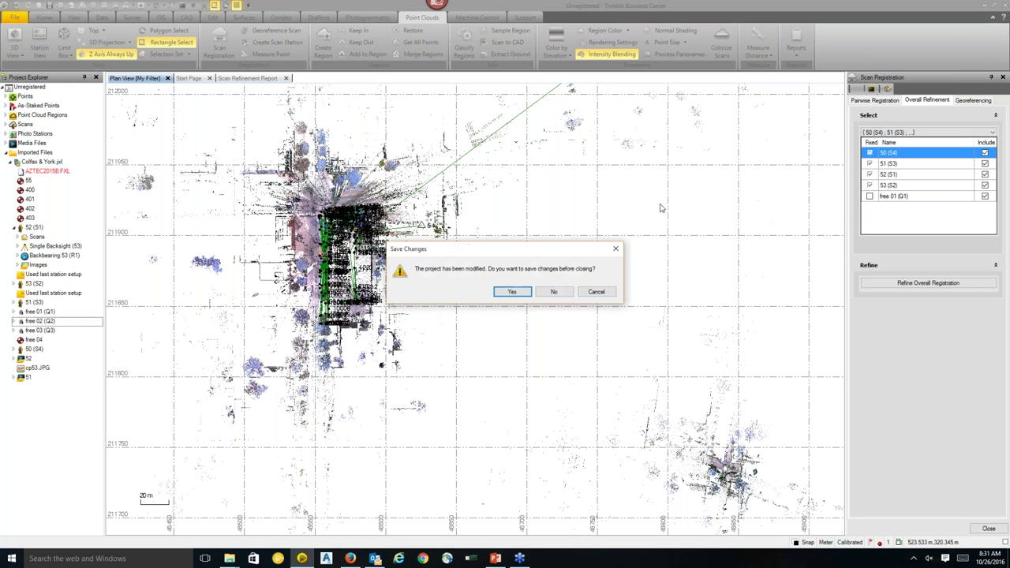
{"action": "left_click", "coordinate": [554, 293]}
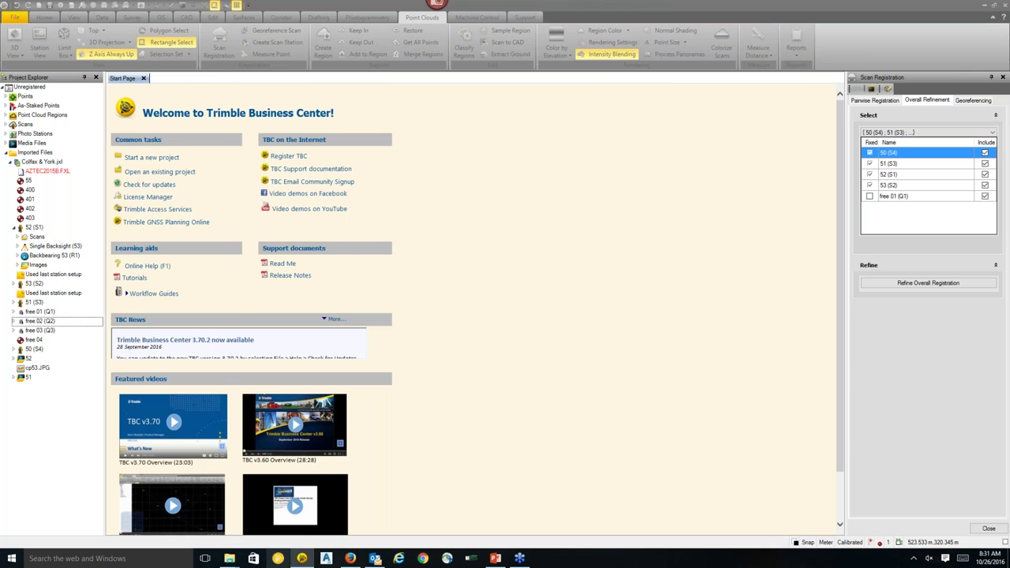
Open the Adjusted.vce project from the Colfax_and_York_TBC_Projects folder and bring the scanned site into view.
{"action": "mouse_move", "coordinate": [233, 556]}
{"action": "left_click", "coordinate": [349, 483]}
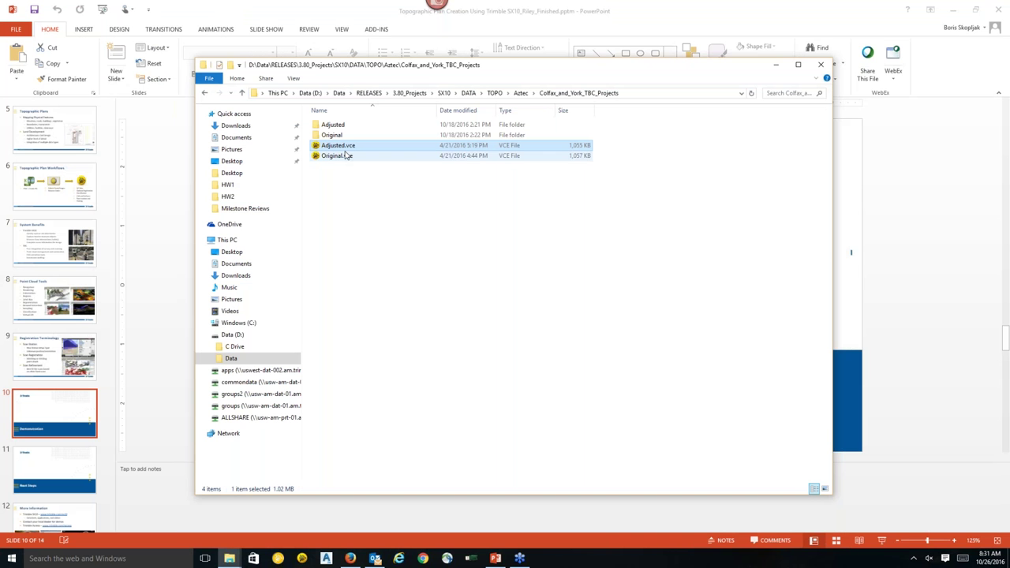
{"action": "double_click", "coordinate": [353, 149]}
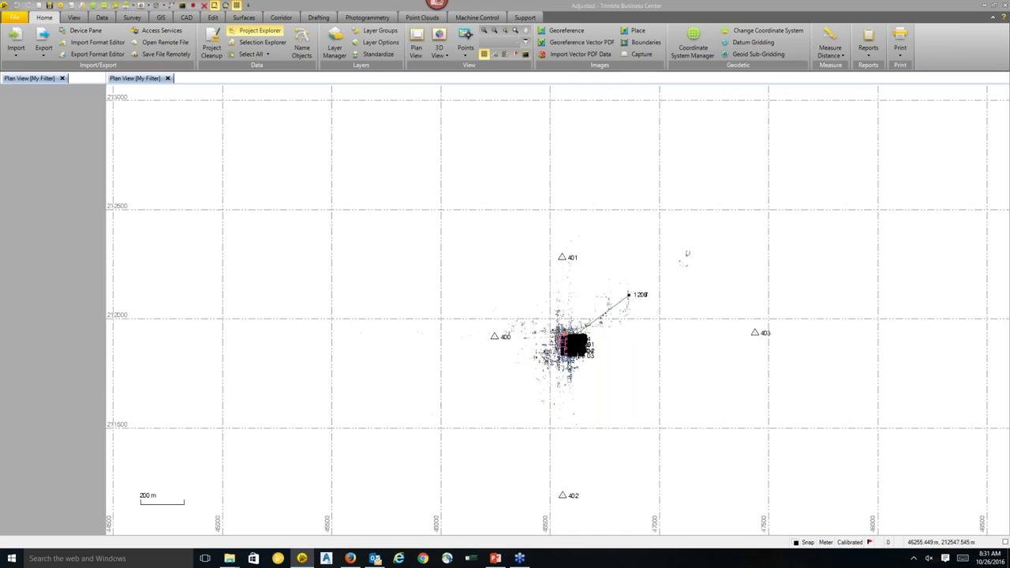
{"action": "scroll", "coordinate": [566, 345], "scroll_direction": "up", "scroll_amount": 5}
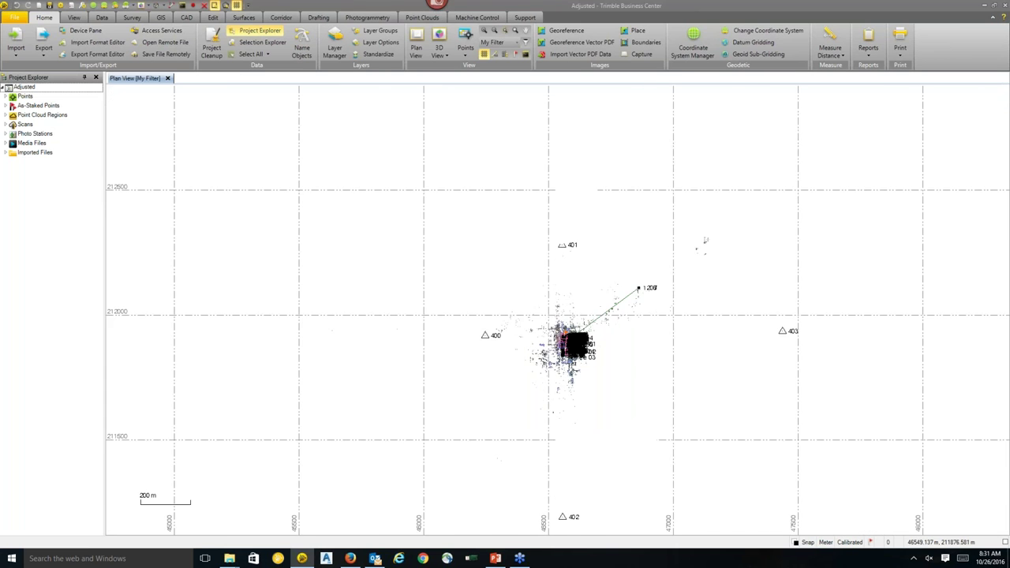
{"action": "scroll", "coordinate": [624, 382], "scroll_direction": "up", "scroll_amount": 4}
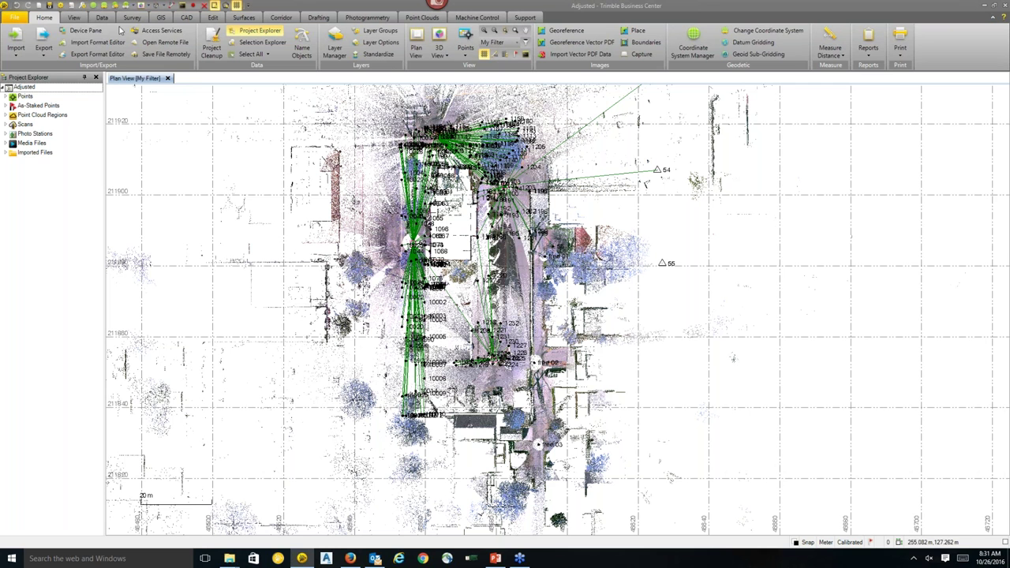
Look through the Project Management and Point Clouds pages of the program options, leaving the project settings unchanged.
{"action": "left_click", "coordinate": [60, 8]}
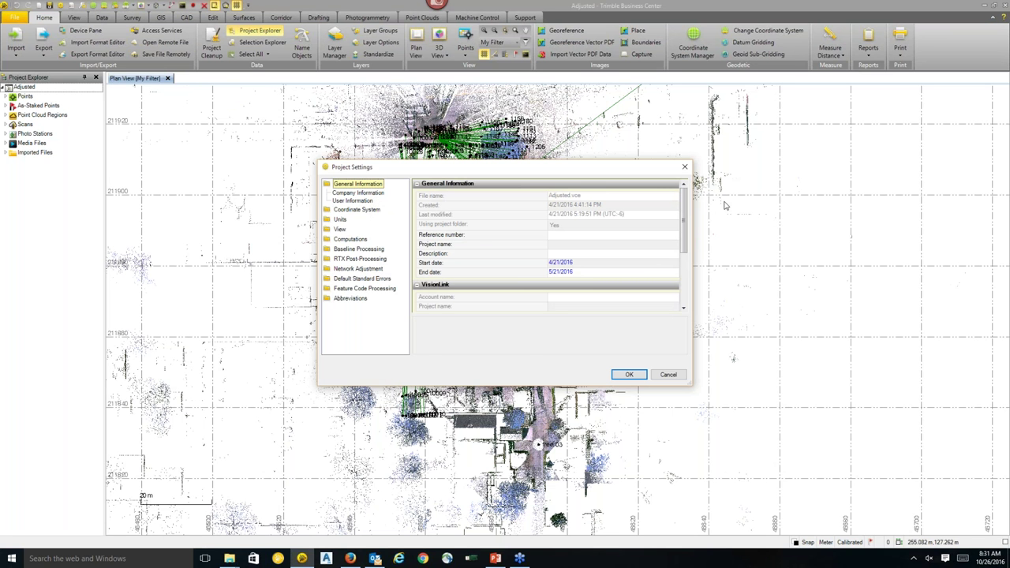
{"action": "left_click", "coordinate": [684, 167]}
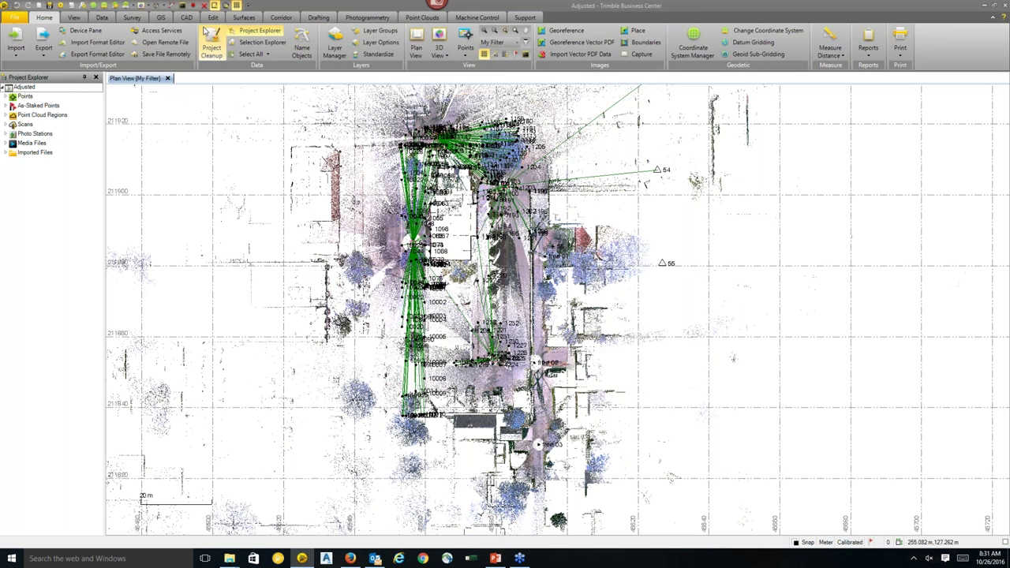
{"action": "left_click", "coordinate": [71, 5]}
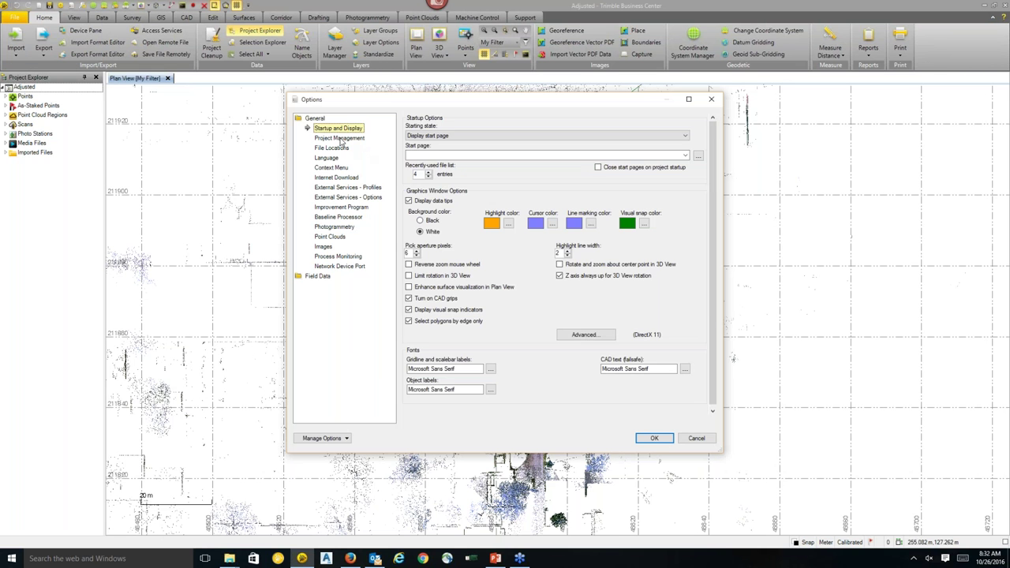
{"action": "left_click", "coordinate": [345, 139]}
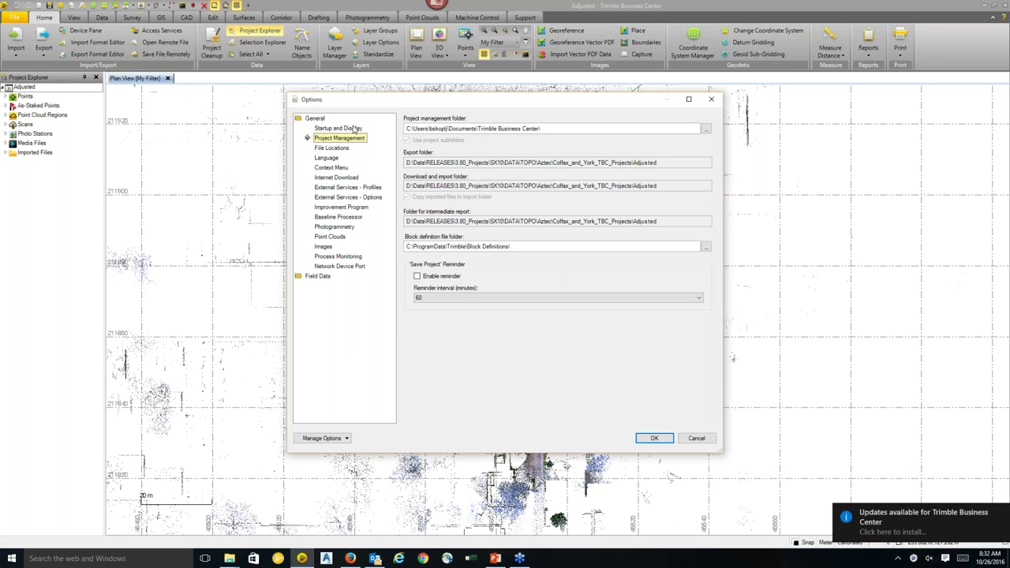
{"action": "left_click", "coordinate": [332, 239]}
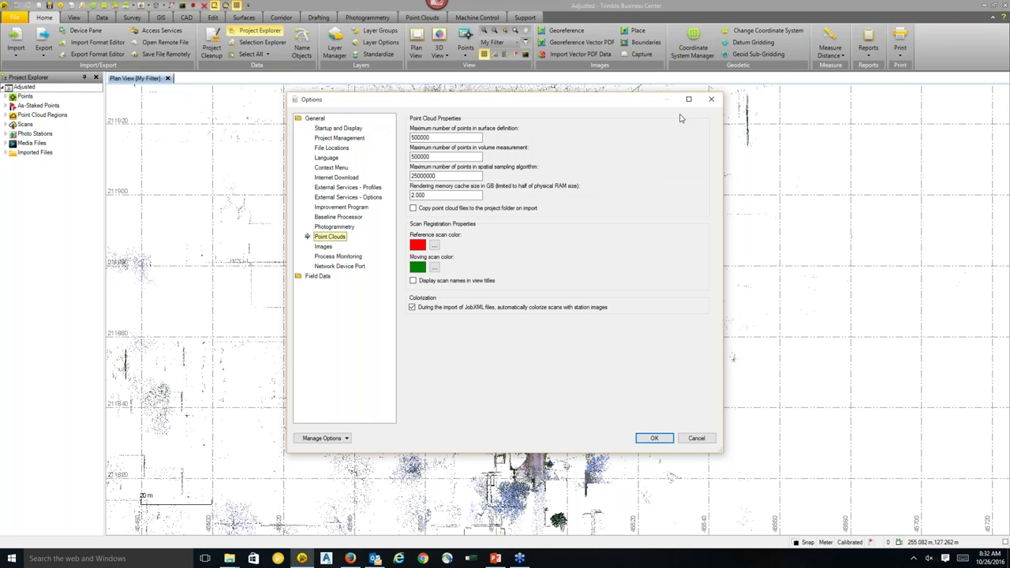
{"action": "left_click", "coordinate": [711, 99]}
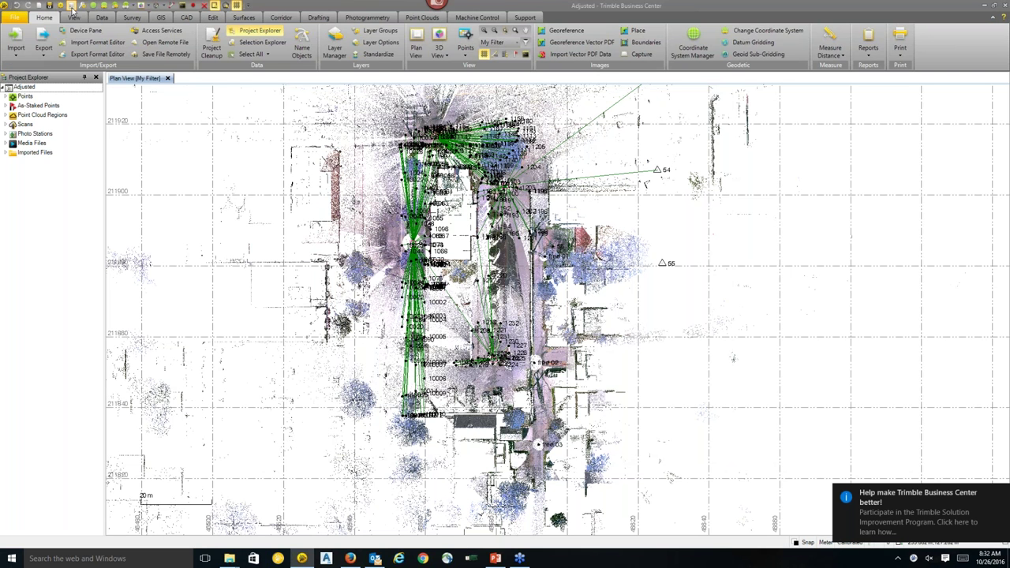
Review the point cloud limits, scan registration colors and the commands for managing options, then close the options without changes.
{"action": "left_click", "coordinate": [71, 6]}
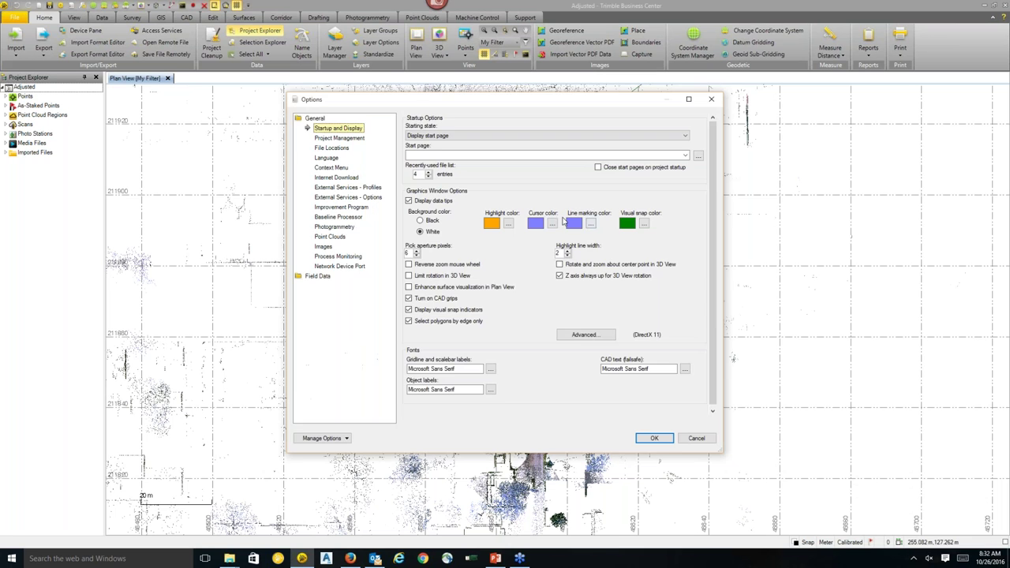
{"action": "left_click", "coordinate": [334, 237]}
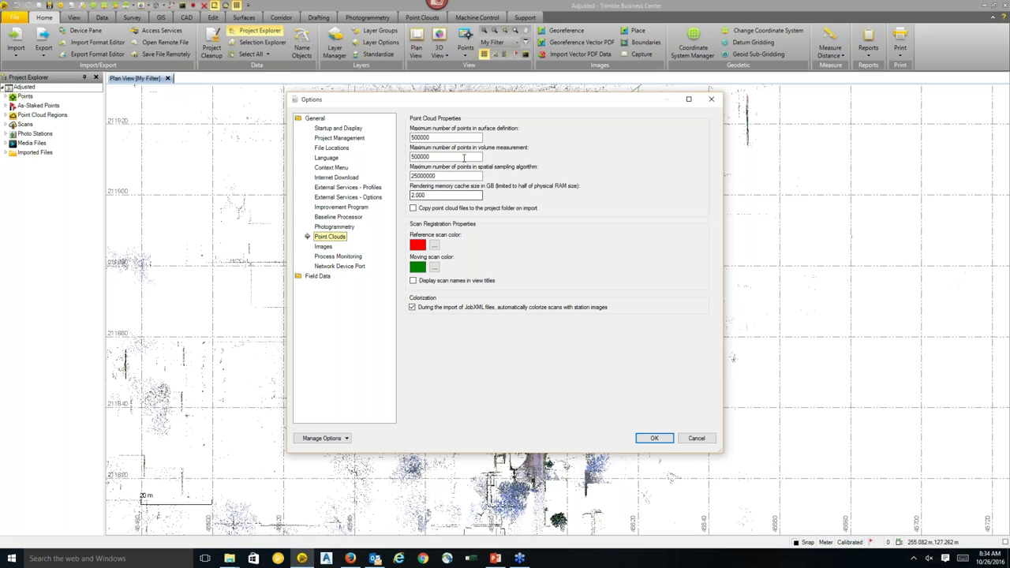
{"action": "left_click", "coordinate": [439, 139]}
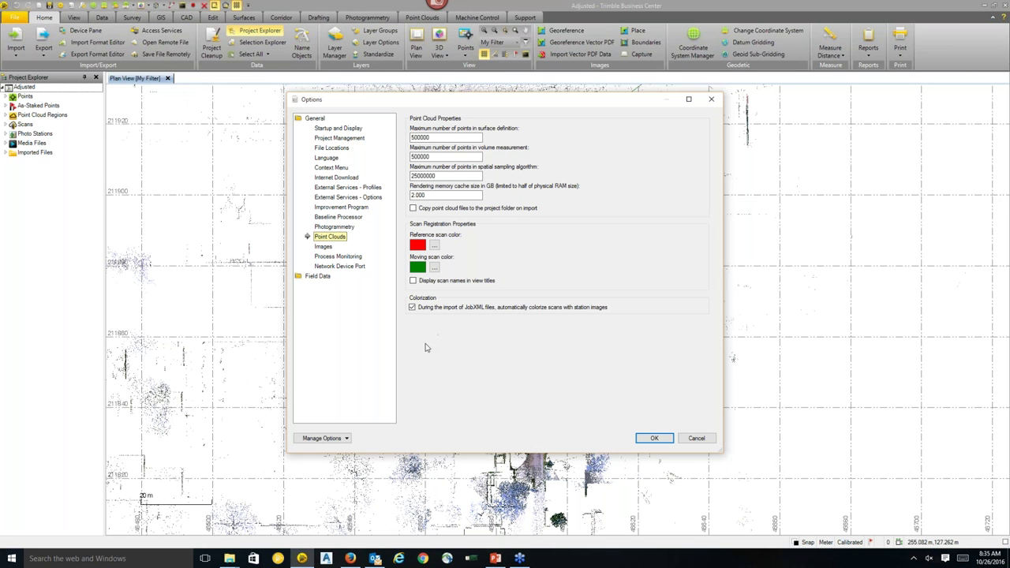
{"action": "left_click", "coordinate": [348, 440]}
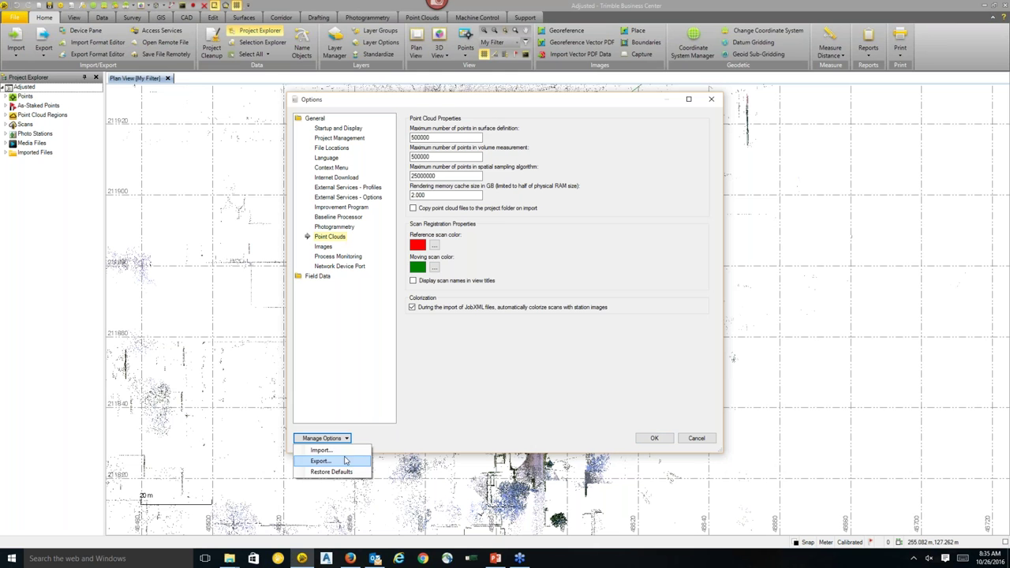
{"action": "left_click", "coordinate": [454, 403]}
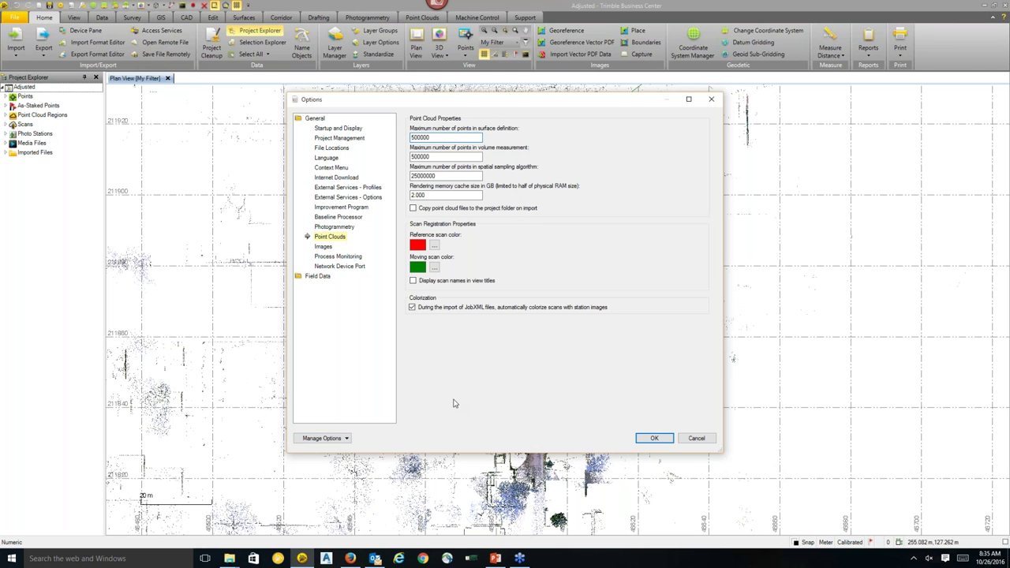
{"action": "left_click", "coordinate": [711, 99]}
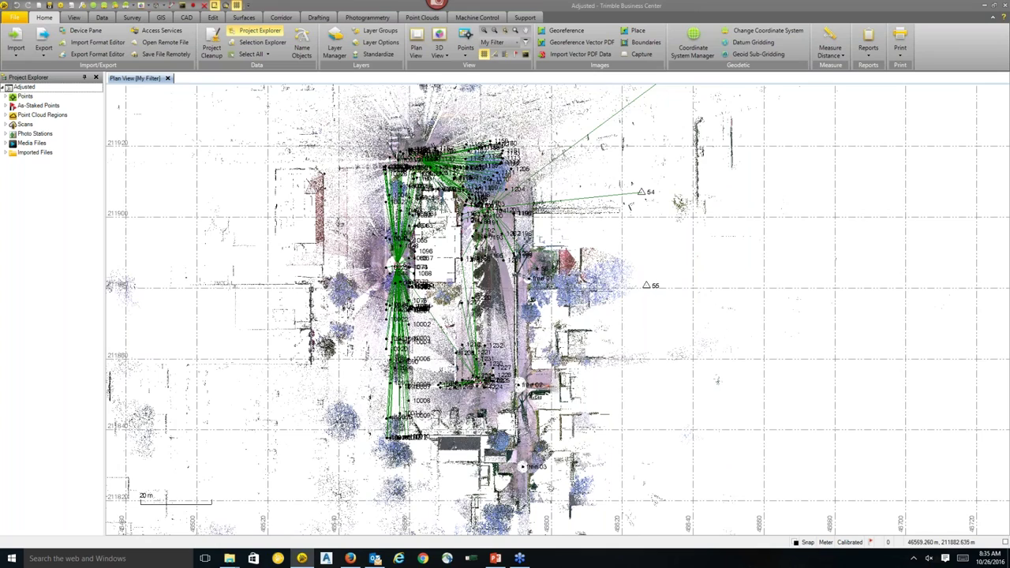
Check the free stations along the alley in the plan view and open a 3D view of the project.
{"action": "scroll", "coordinate": [532, 277], "scroll_direction": "up", "scroll_amount": 3}
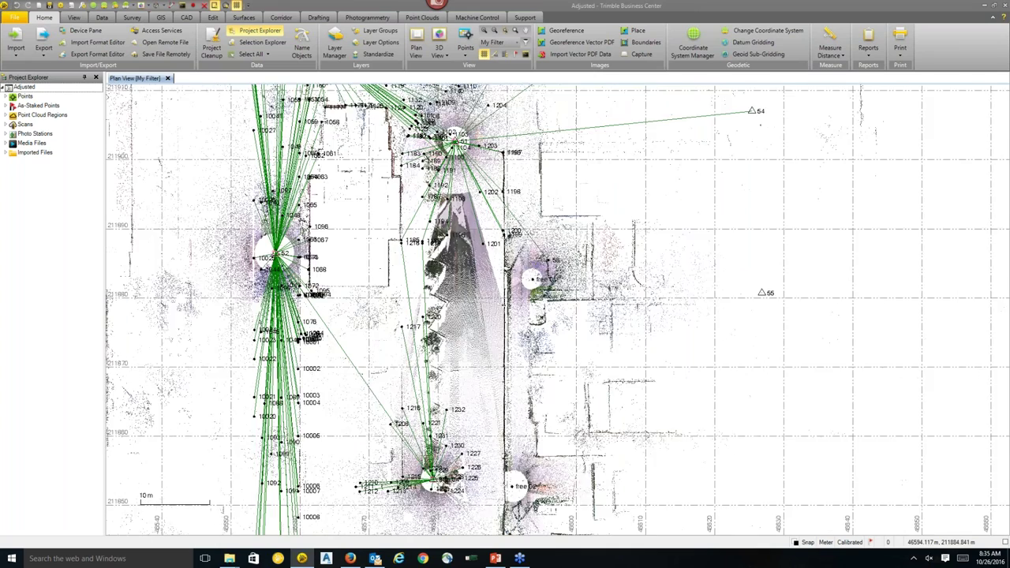
{"action": "scroll", "coordinate": [521, 274], "scroll_direction": "up", "scroll_amount": 3}
{"action": "scroll", "coordinate": [521, 274], "scroll_direction": "down", "scroll_amount": 3}
{"action": "middle_click_drag", "start_coordinate": [517, 484], "coordinate": [520, 303]}
{"action": "scroll", "coordinate": [521, 302], "scroll_direction": "down", "scroll_amount": 4}
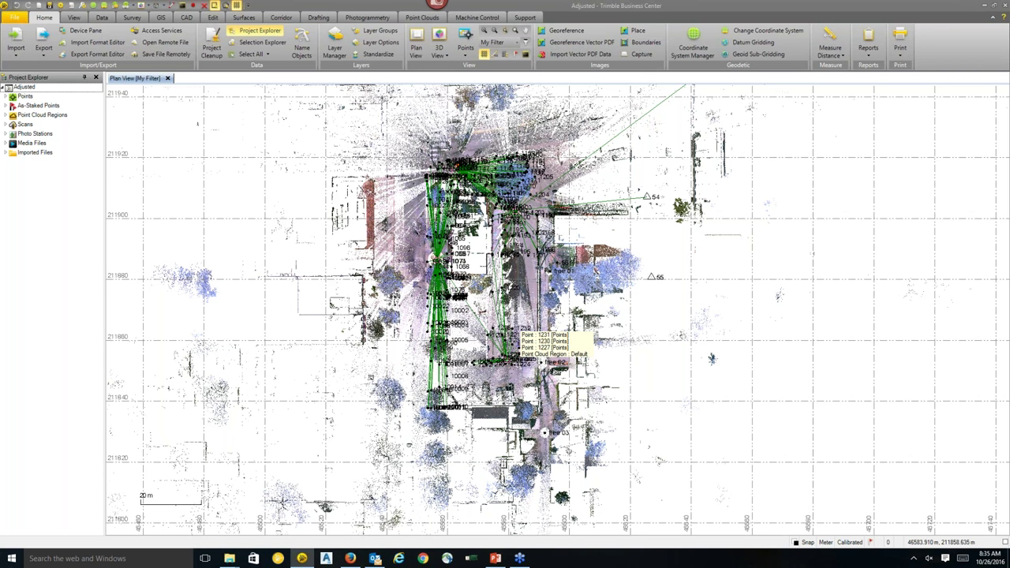
{"action": "left_click", "coordinate": [74, 17]}
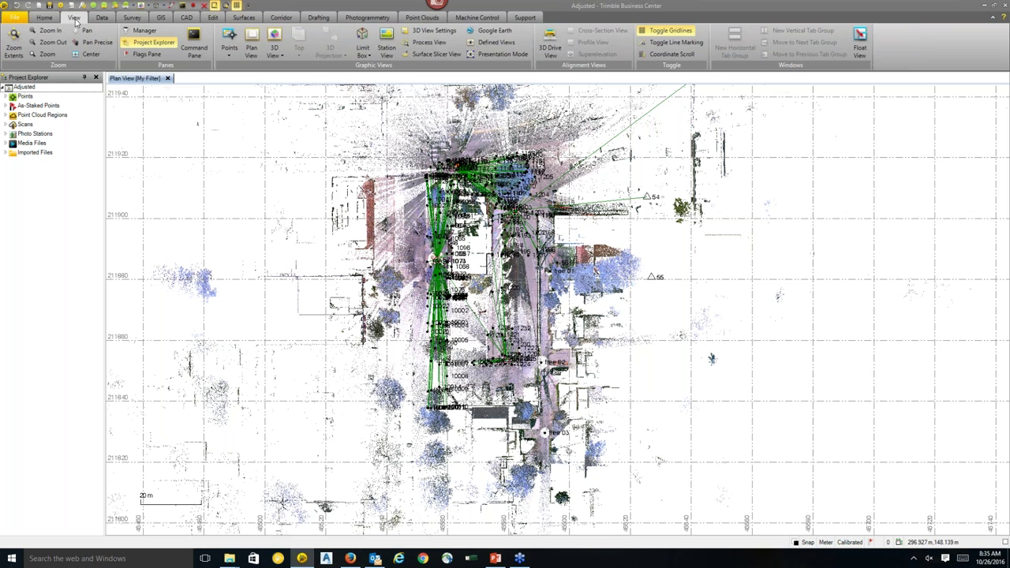
{"action": "left_click", "coordinate": [274, 35]}
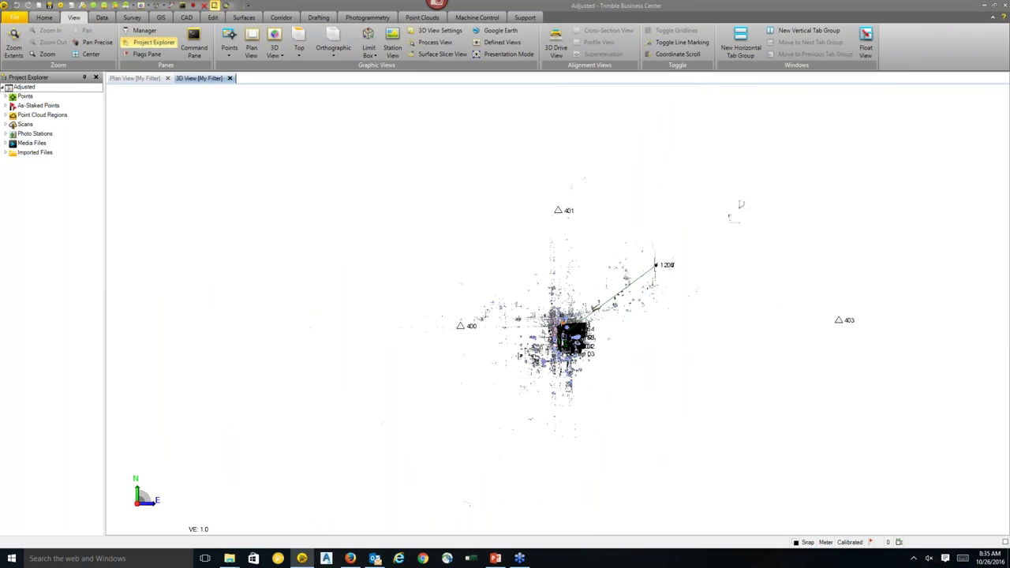
Examine the colorized point cloud of the building, streets and parking lot from oblique angles in the 3D view.
{"action": "scroll", "coordinate": [543, 376], "scroll_direction": "up", "scroll_amount": 6}
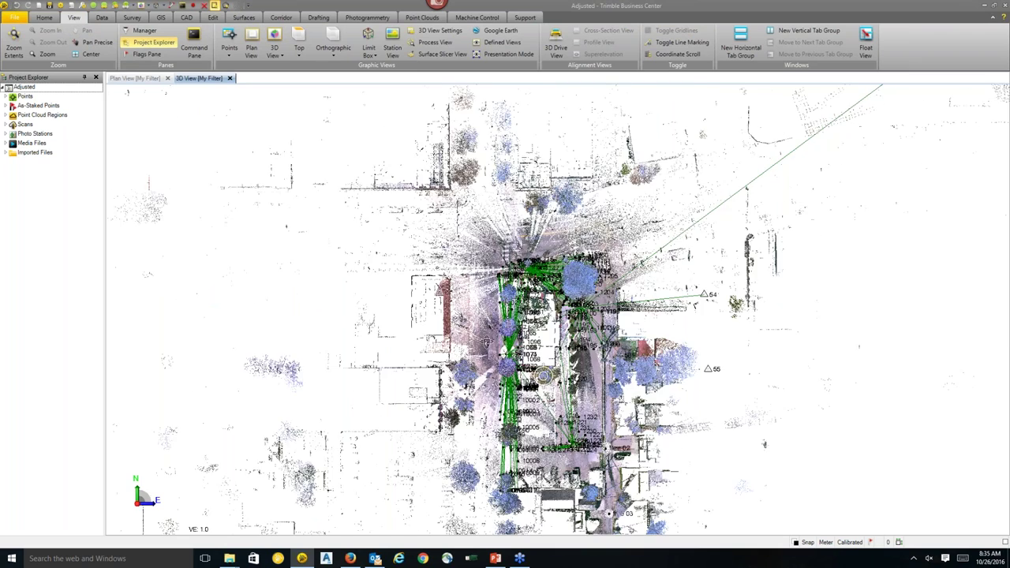
{"action": "middle_click_drag", "start_coordinate": [543, 377], "coordinate": [543, 319]}
{"action": "scroll", "coordinate": [543, 320], "scroll_direction": "up", "scroll_amount": 3}
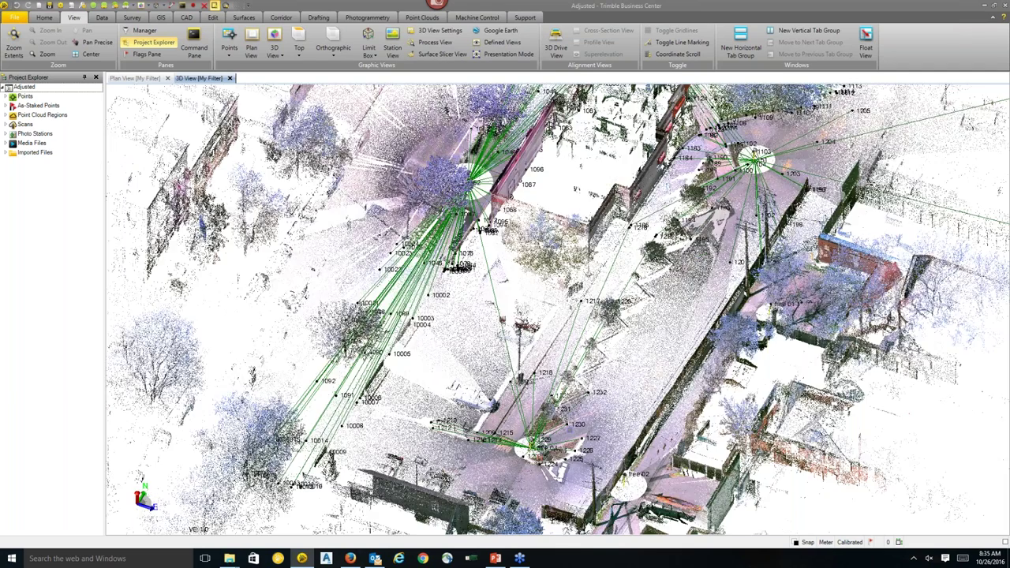
{"action": "mouse_move", "coordinate": [543, 410]}
{"action": "middle_mouse_down"}
{"action": "mouse_move", "coordinate": [574, 424]}
{"action": "mouse_move", "coordinate": [650, 396]}
{"action": "mouse_move", "coordinate": [710, 394]}
{"action": "middle_mouse_up"}
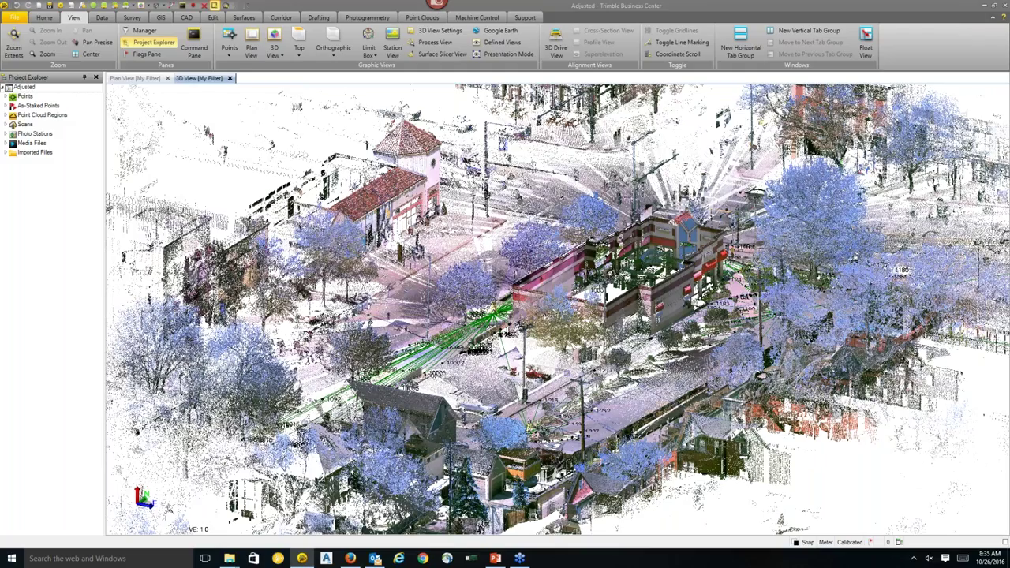
{"action": "scroll", "coordinate": [572, 343], "scroll_direction": "up", "scroll_amount": 3}
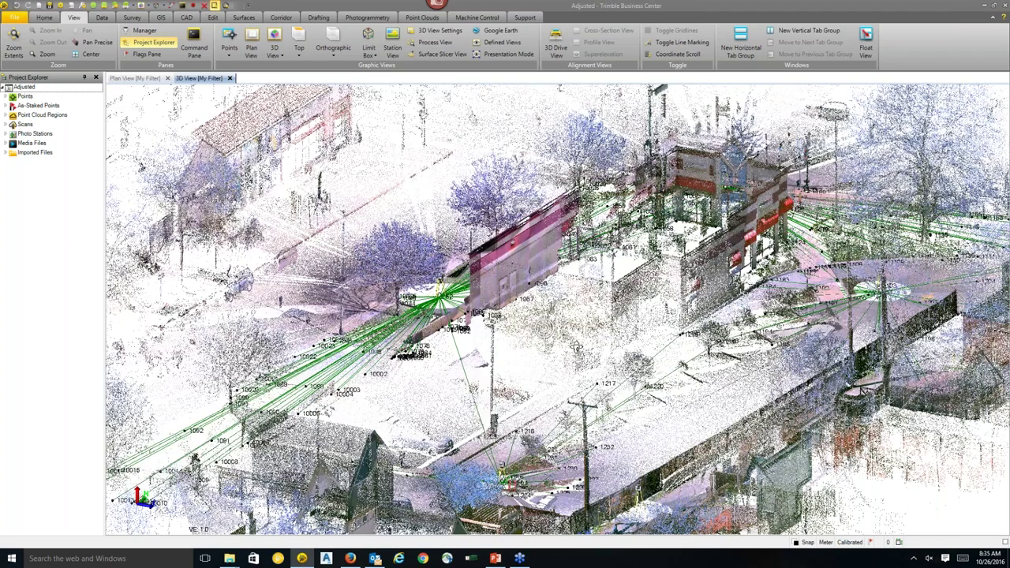
{"action": "scroll", "coordinate": [576, 346], "scroll_direction": "down", "scroll_amount": 3}
{"action": "middle_click_drag", "start_coordinate": [575, 346], "coordinate": [518, 312]}
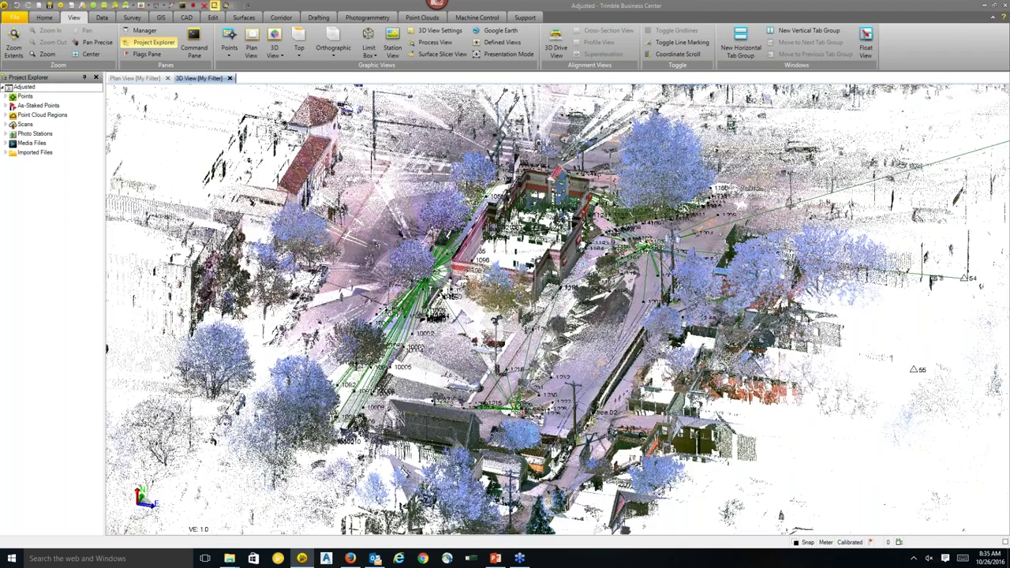
{"action": "left_click_drag", "start_coordinate": [502, 269], "coordinate": [458, 240]}
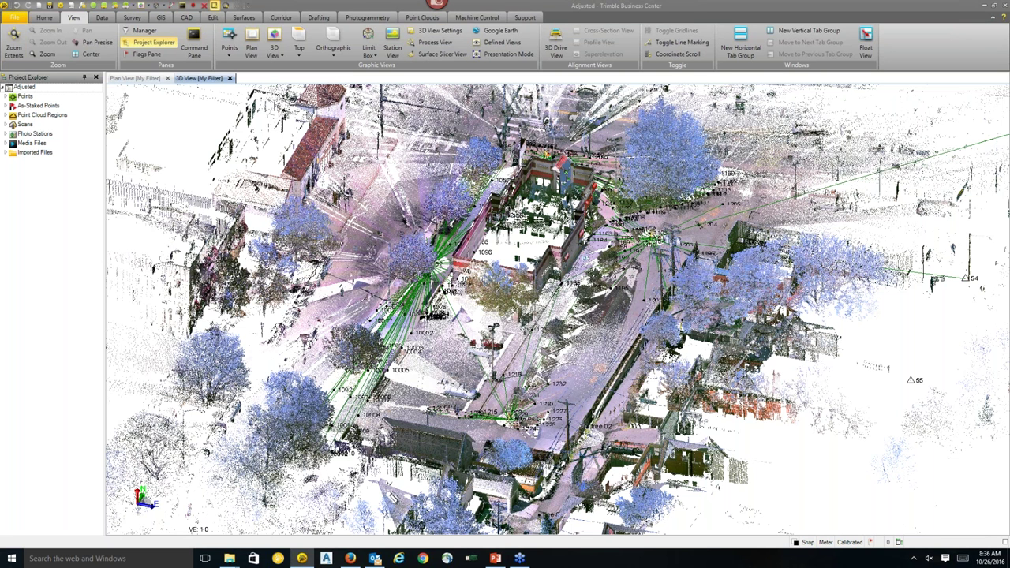
Select the Default point cloud region in the project tree and open its properties.
{"action": "mouse_move", "coordinate": [560, 175]}
{"action": "left_click", "coordinate": [30, 115]}
{"action": "left_click", "coordinate": [6, 115]}
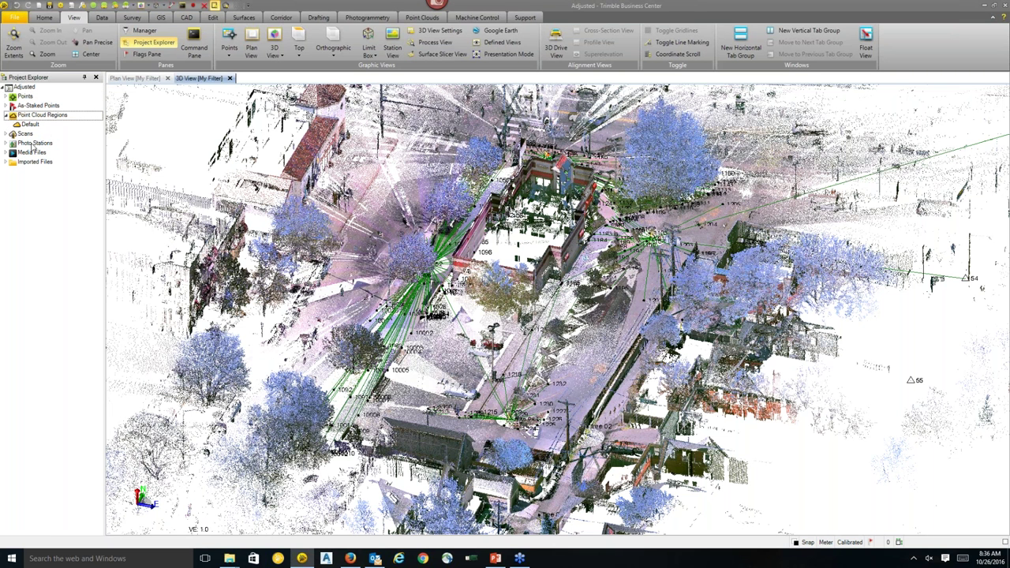
{"action": "left_click", "coordinate": [35, 126]}
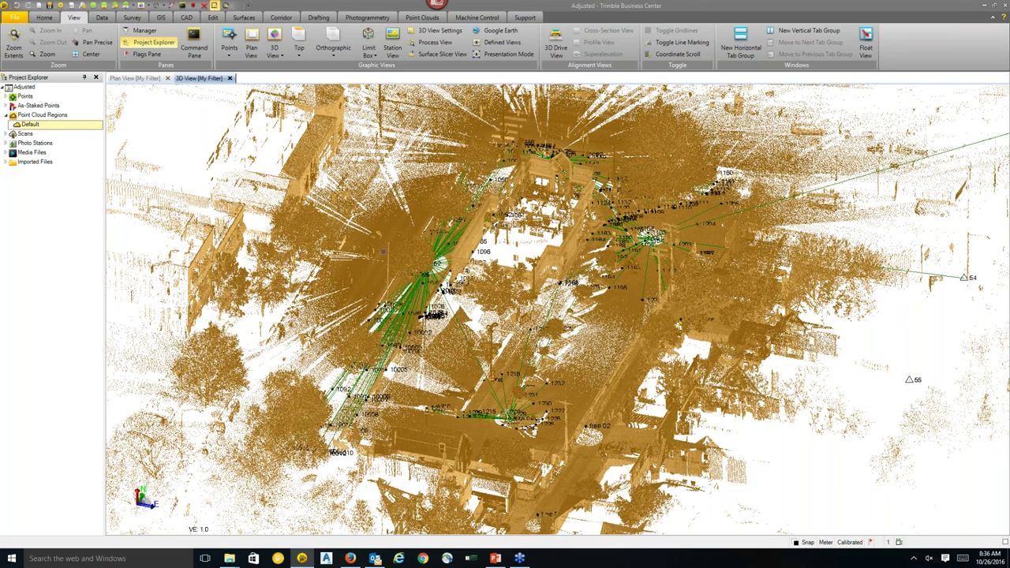
{"action": "right_click", "coordinate": [384, 252]}
{"action": "left_click", "coordinate": [410, 343]}
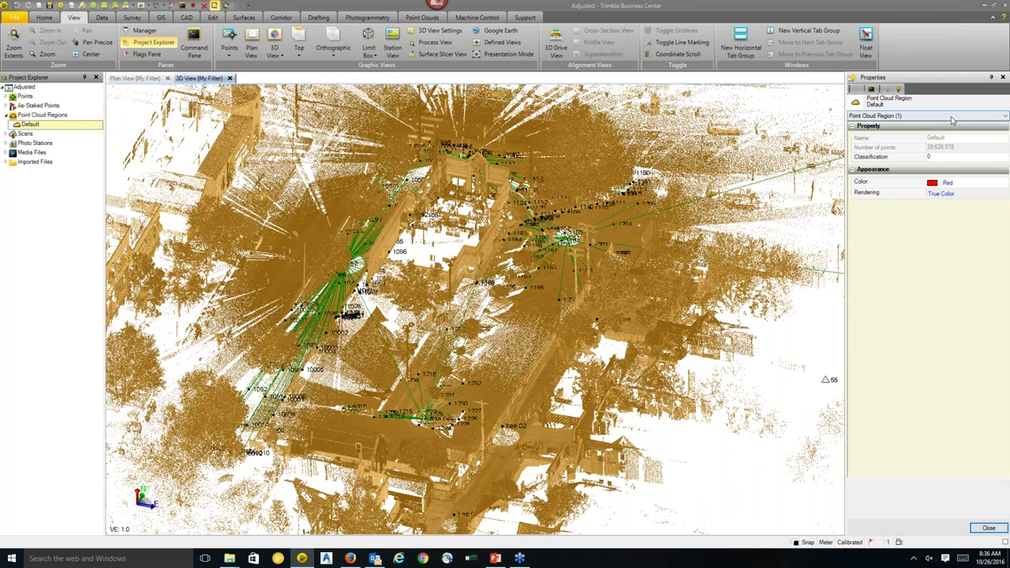
Inspect the classification, color and rendering properties of the Default point cloud region.
{"action": "left_click", "coordinate": [950, 158]}
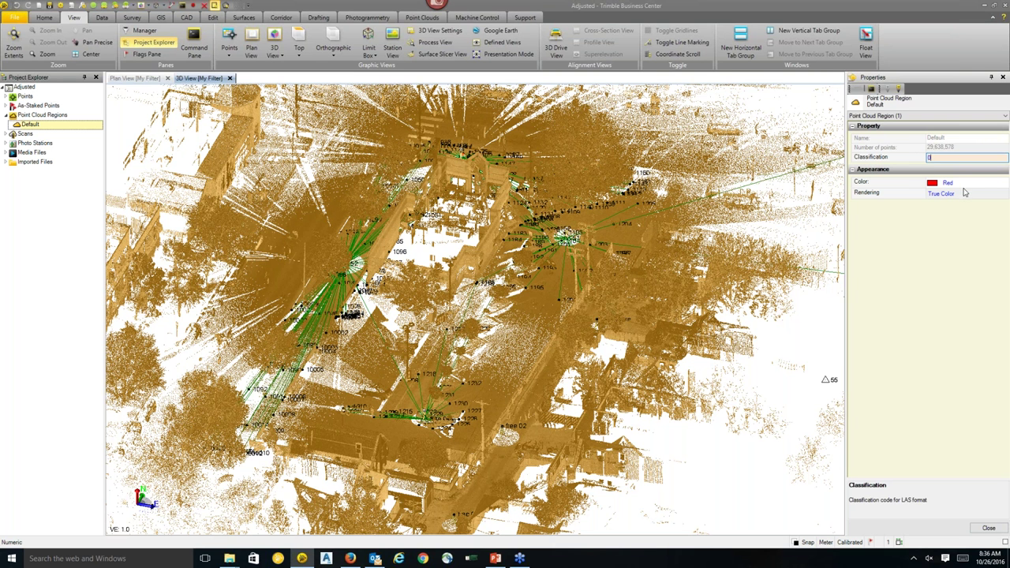
{"action": "left_click", "coordinate": [962, 186]}
{"action": "left_click", "coordinate": [963, 188]}
{"action": "left_click", "coordinate": [963, 196]}
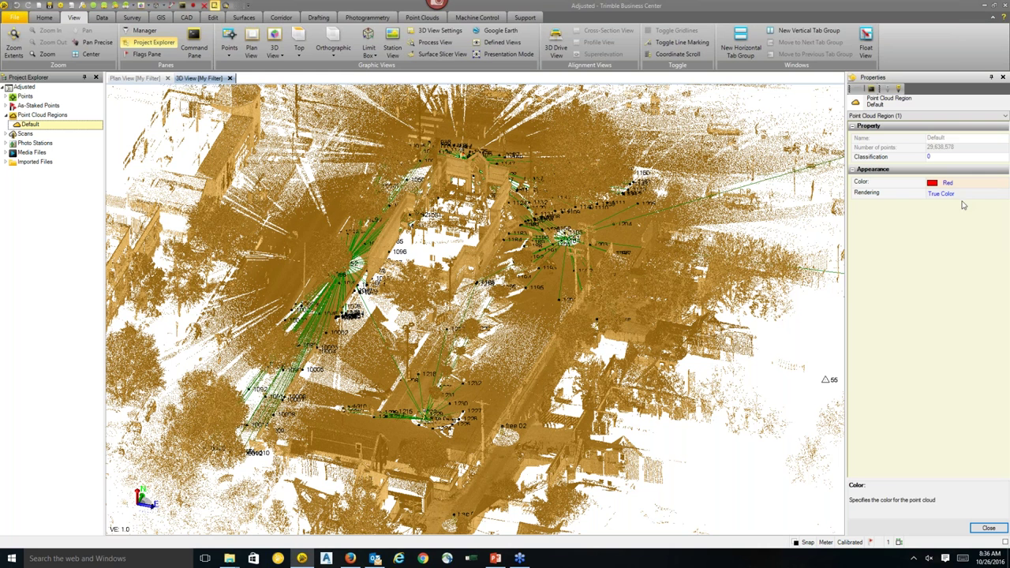
Check the Default region's number of points, close its properties and clear the selection in the 3D view.
{"action": "left_click", "coordinate": [929, 149]}
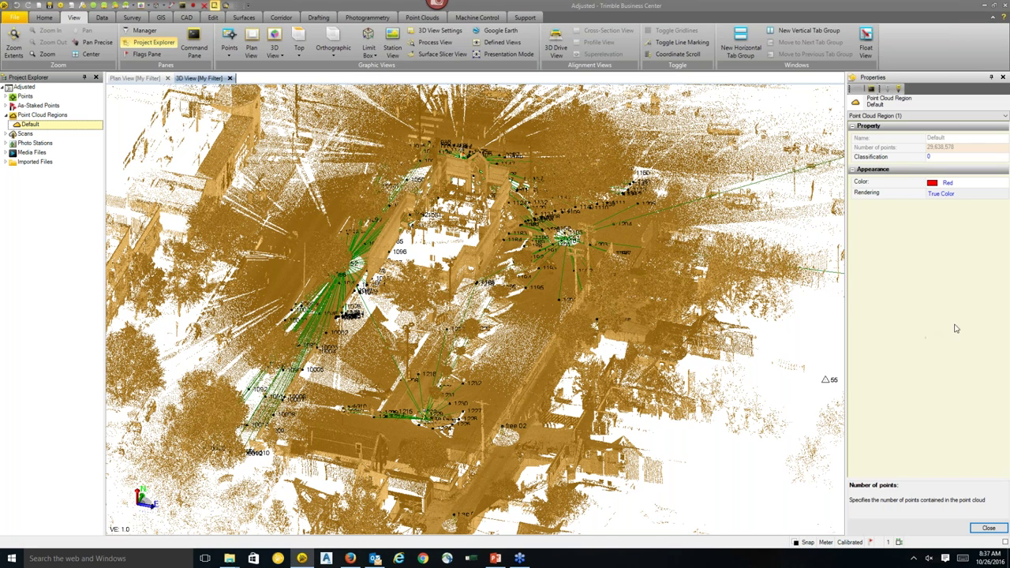
{"action": "left_click", "coordinate": [1003, 76]}
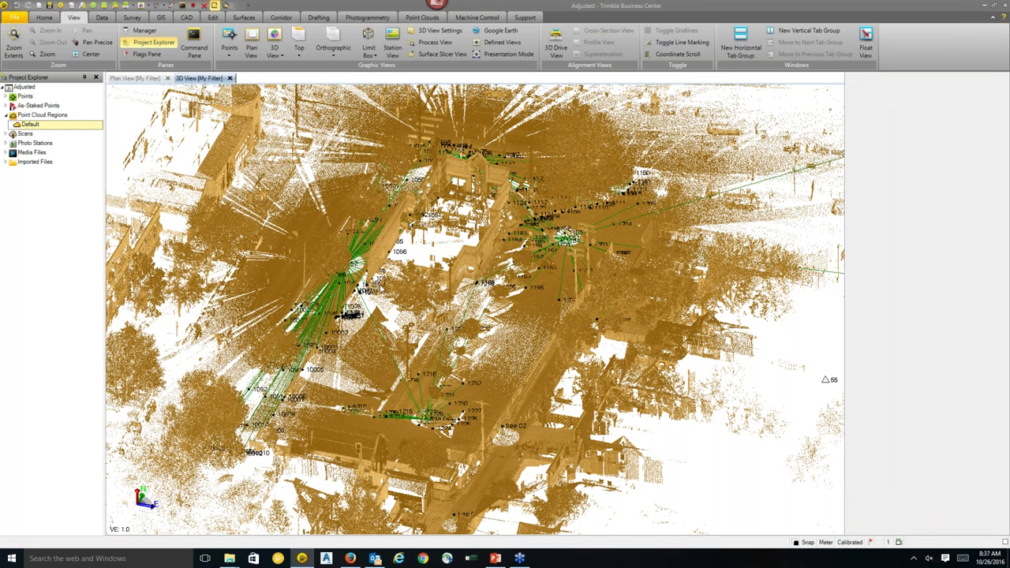
{"action": "right_click", "coordinate": [326, 251]}
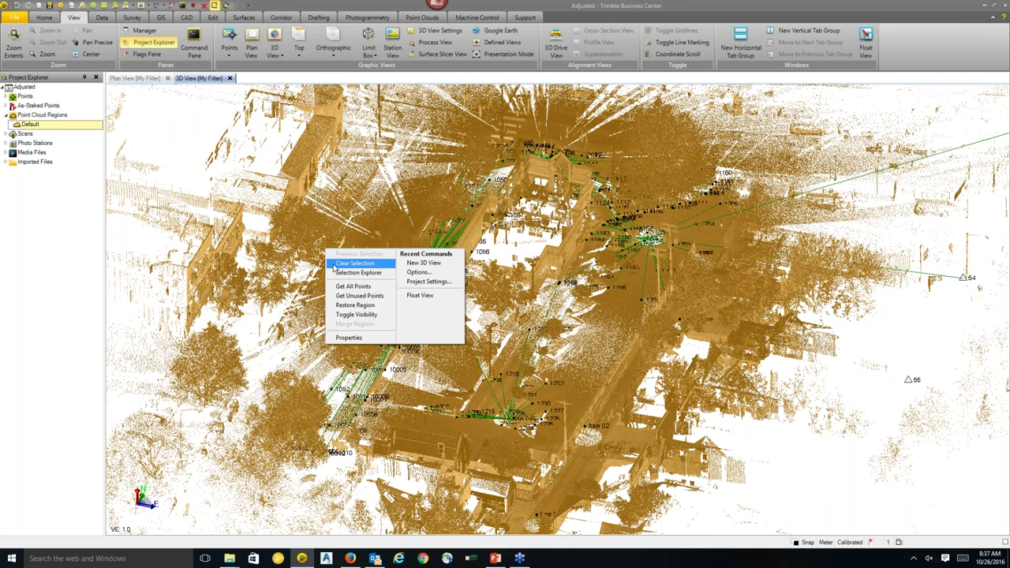
{"action": "left_click", "coordinate": [338, 267]}
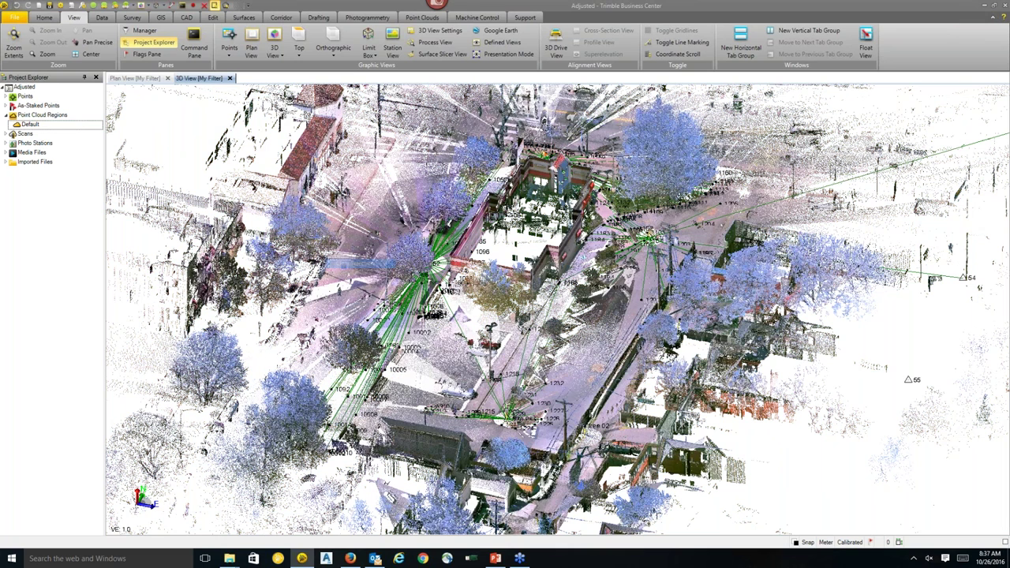
Extract the Ground, Buildings, Poles and signs, and High vegetation classes from the Default point cloud region.
{"action": "mouse_move", "coordinate": [402, 12]}
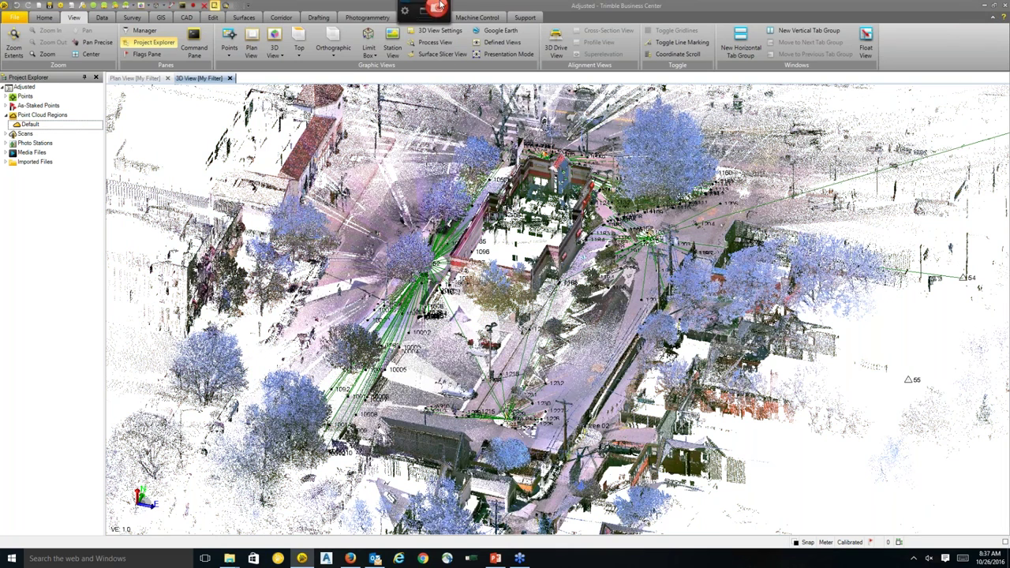
{"action": "left_click", "coordinate": [422, 18]}
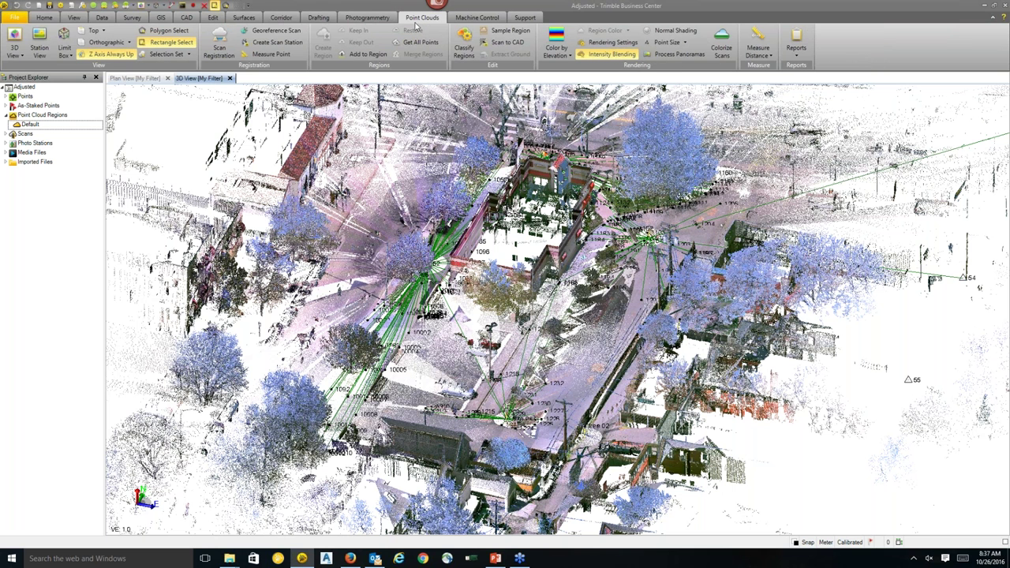
{"action": "left_click", "coordinate": [464, 50]}
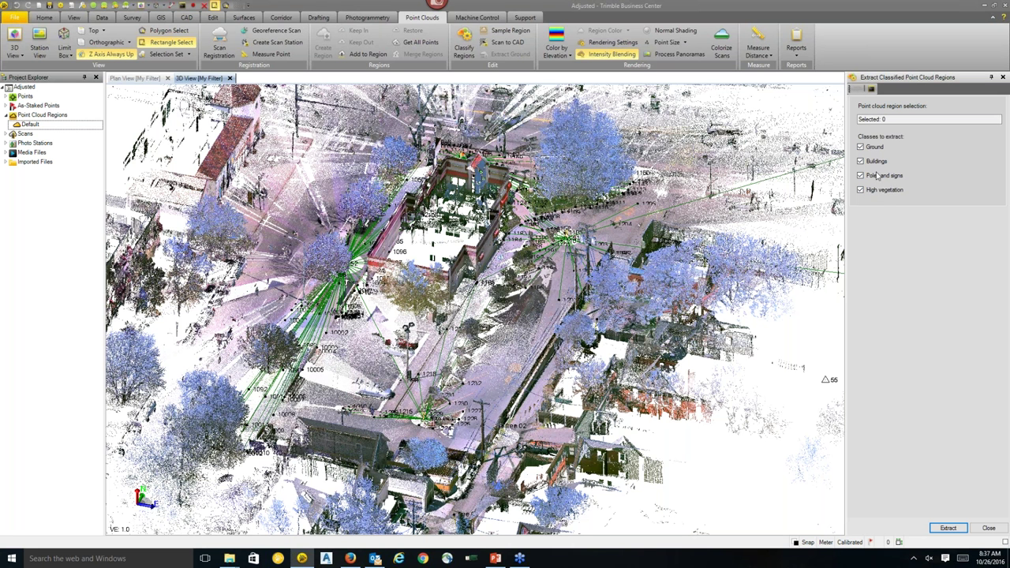
{"action": "left_click", "coordinate": [884, 119]}
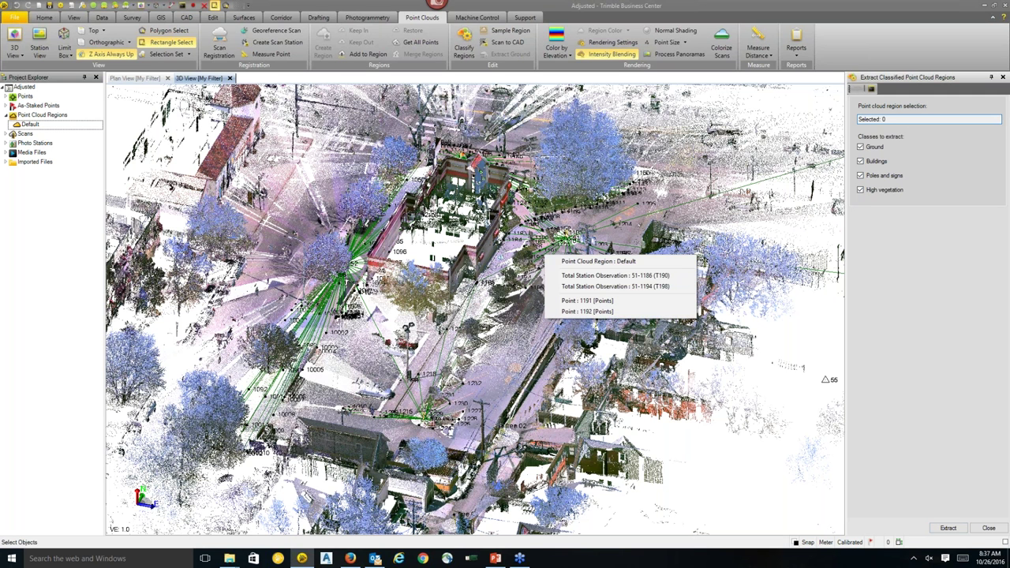
{"action": "left_click", "coordinate": [598, 273]}
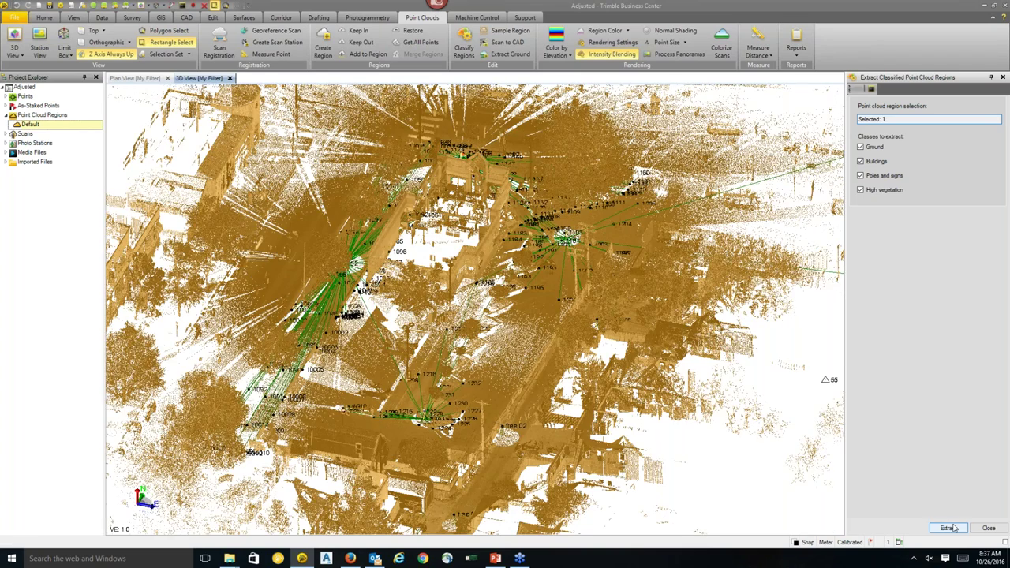
{"action": "left_click", "coordinate": [949, 528]}
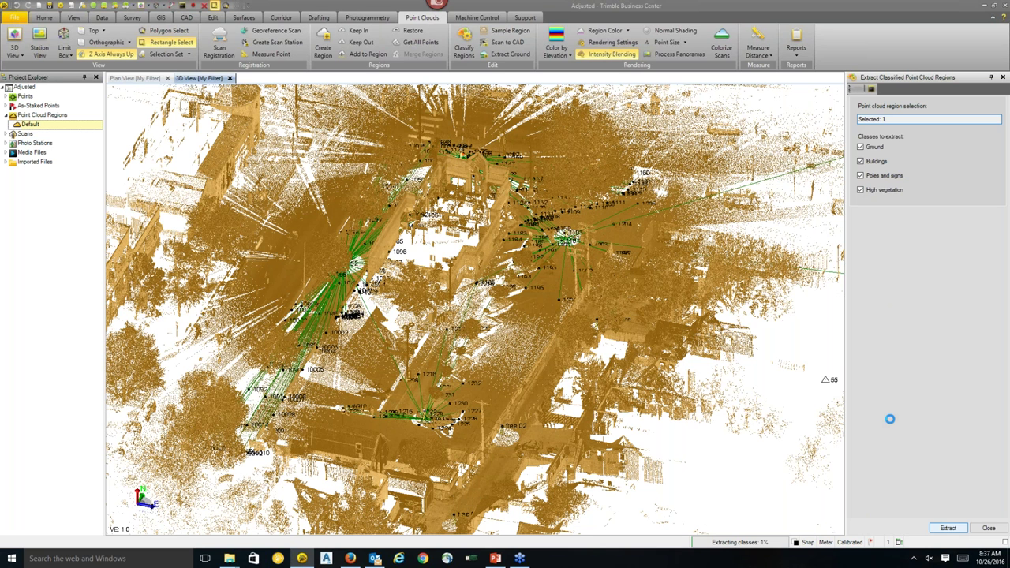
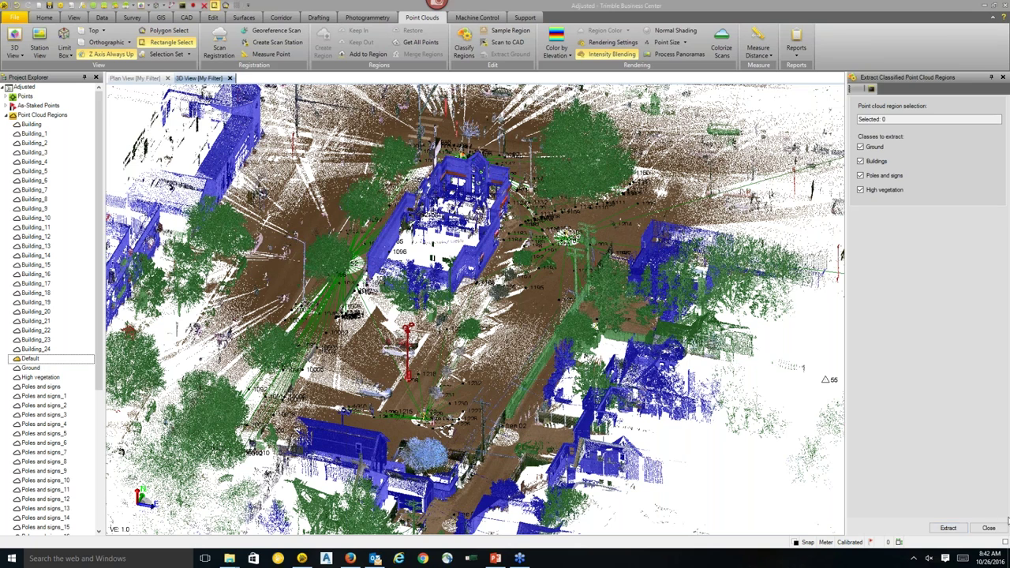
{"action": "left_click", "coordinate": [989, 528]}
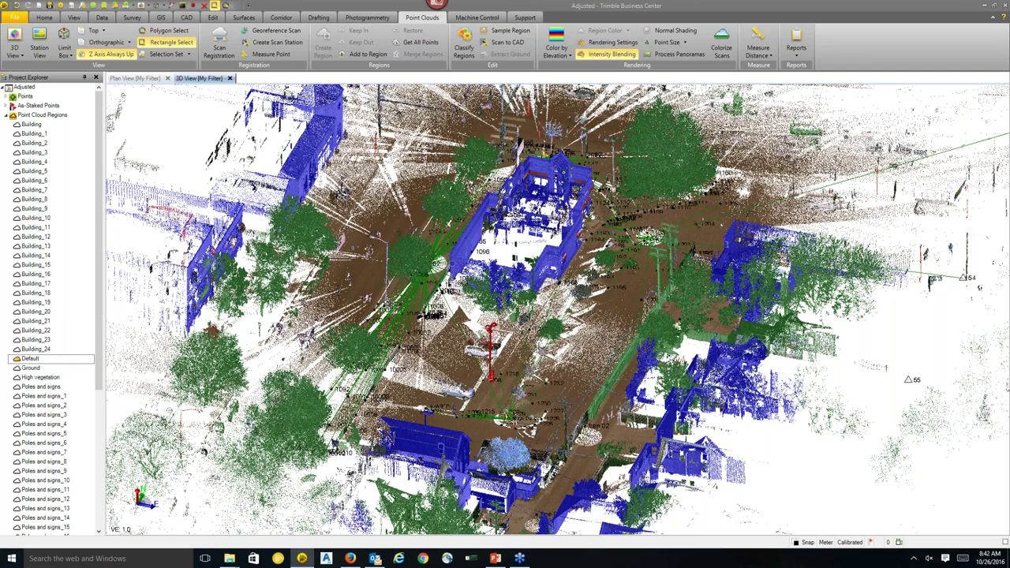
Examine the overall distribution of the classified regions across the site in the 3D view.
{"action": "middle_click_drag", "start_coordinate": [505, 316], "coordinate": [481, 315], "text": "shift"}
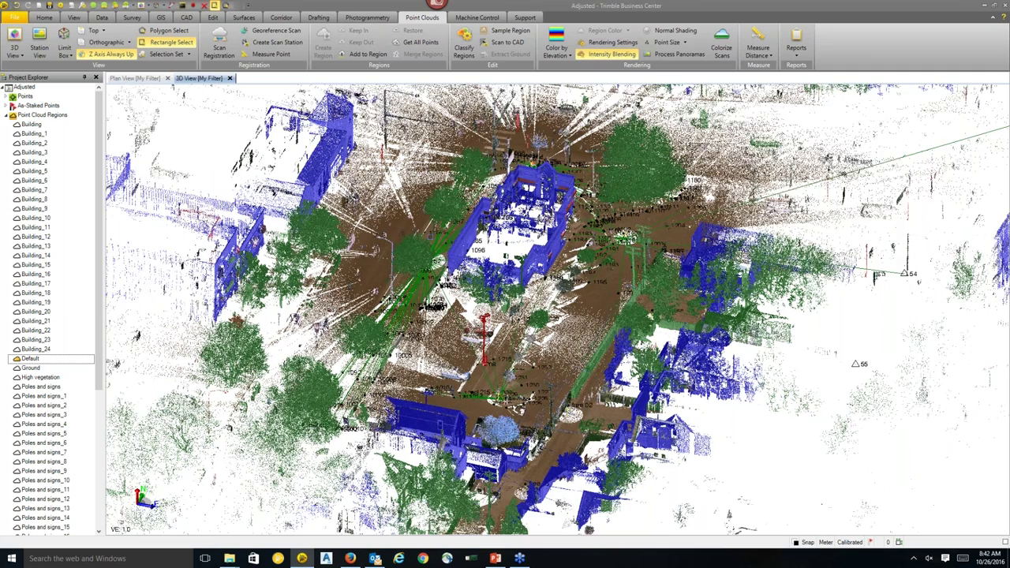
{"action": "scroll", "coordinate": [505, 316], "scroll_direction": "down", "scroll_amount": 5}
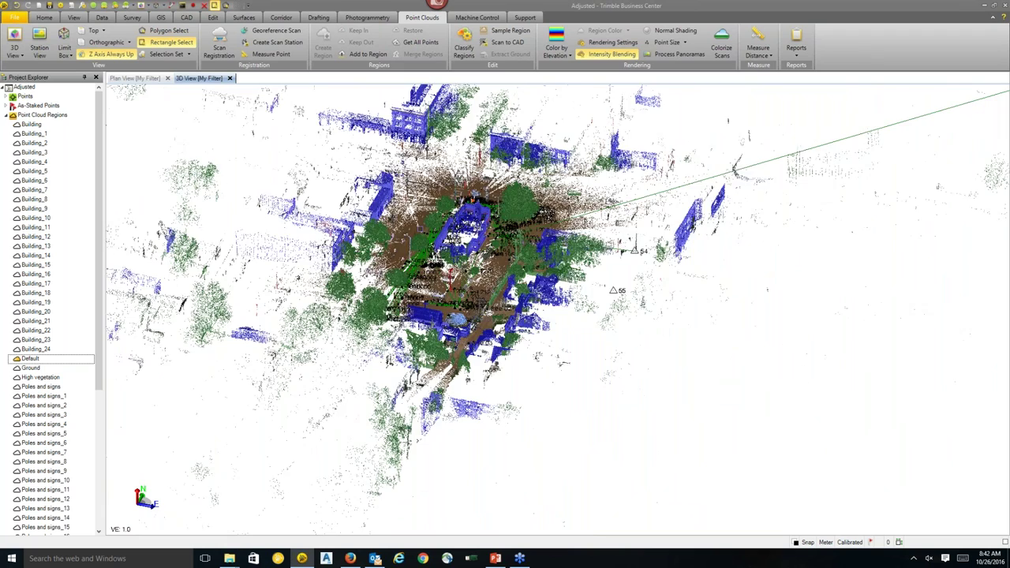
{"action": "scroll", "coordinate": [416, 230], "scroll_direction": "up", "scroll_amount": 3}
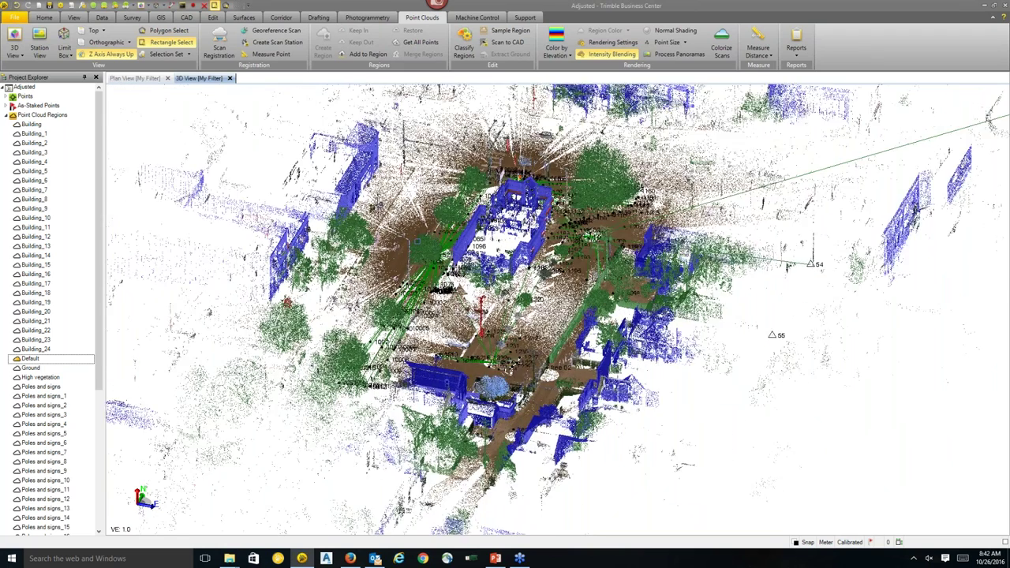
{"action": "scroll", "coordinate": [410, 235], "scroll_direction": "up", "scroll_amount": 2}
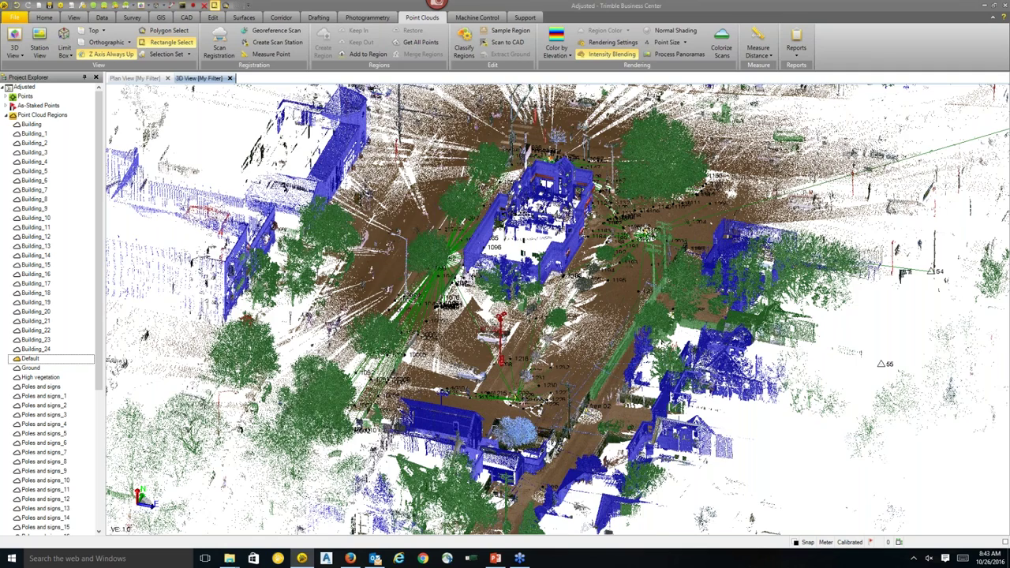
{"action": "scroll", "coordinate": [558, 309], "scroll_direction": "up", "scroll_amount": 1}
{"action": "scroll", "coordinate": [558, 309], "scroll_direction": "up", "scroll_amount": 2}
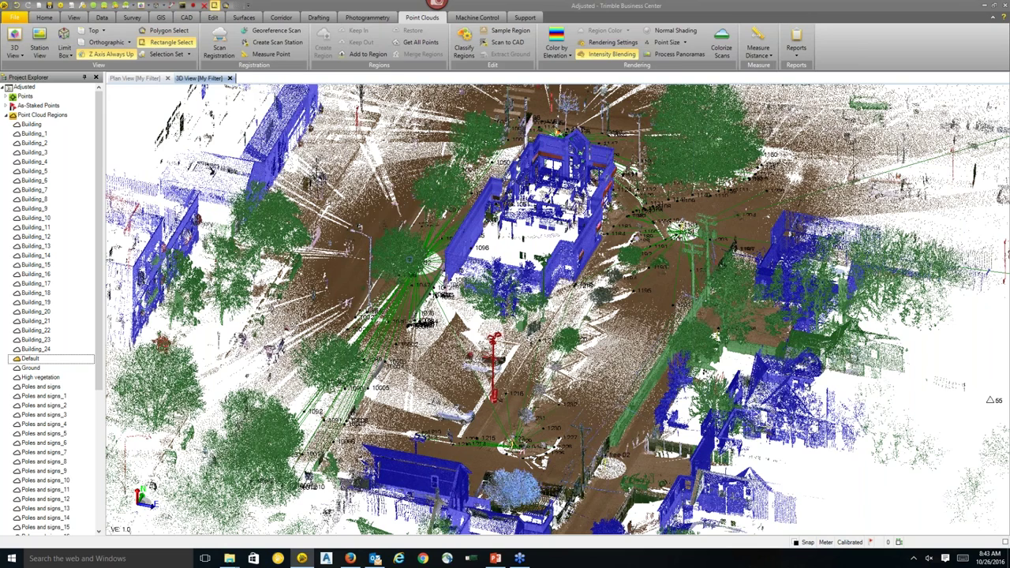
Hide all raw data, including points and total station observations, in the My Filter view filter.
{"action": "left_click", "coordinate": [73, 17]}
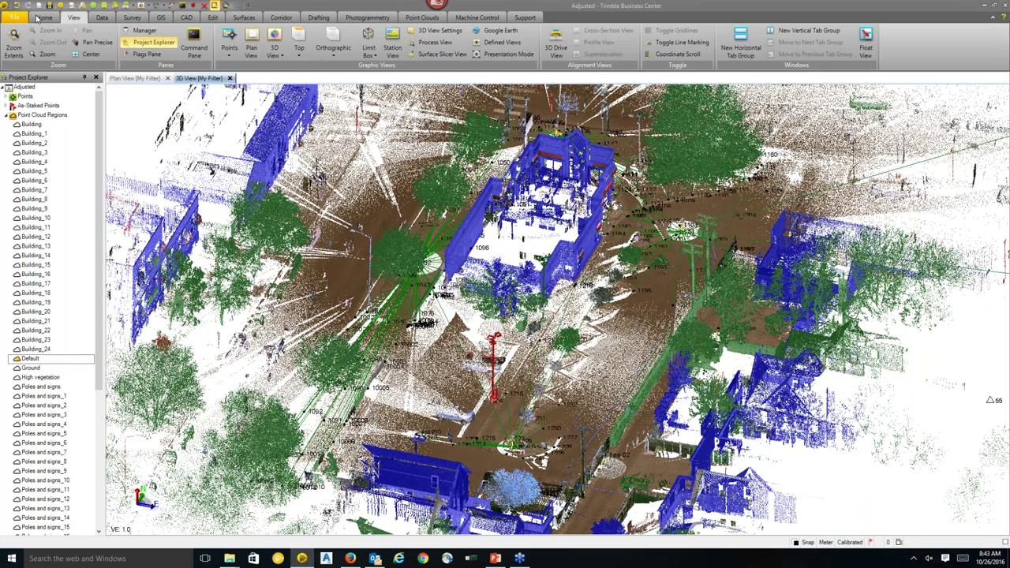
{"action": "left_click", "coordinate": [144, 30]}
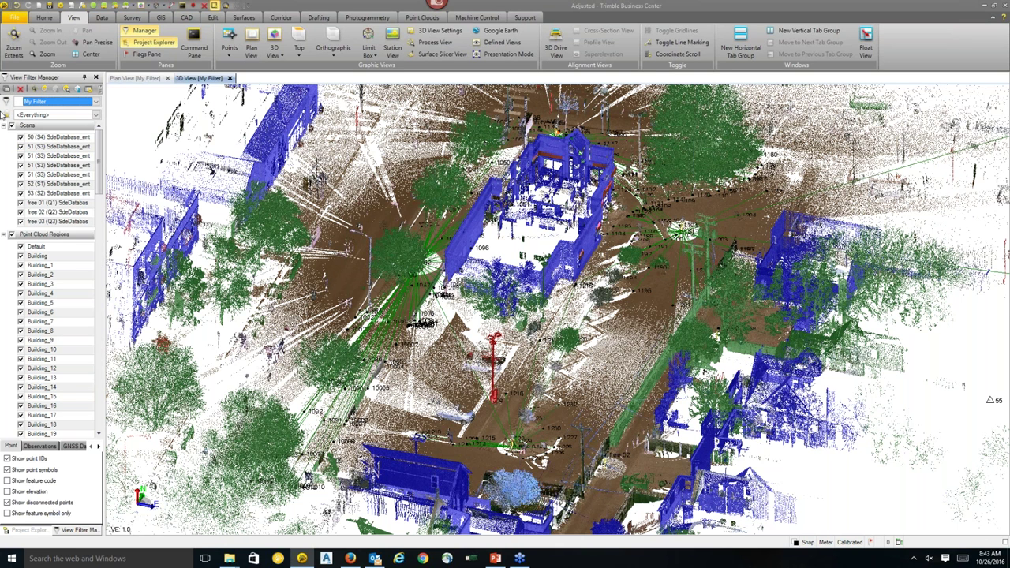
{"action": "left_click", "coordinate": [4, 126]}
{"action": "left_click", "coordinate": [4, 134]}
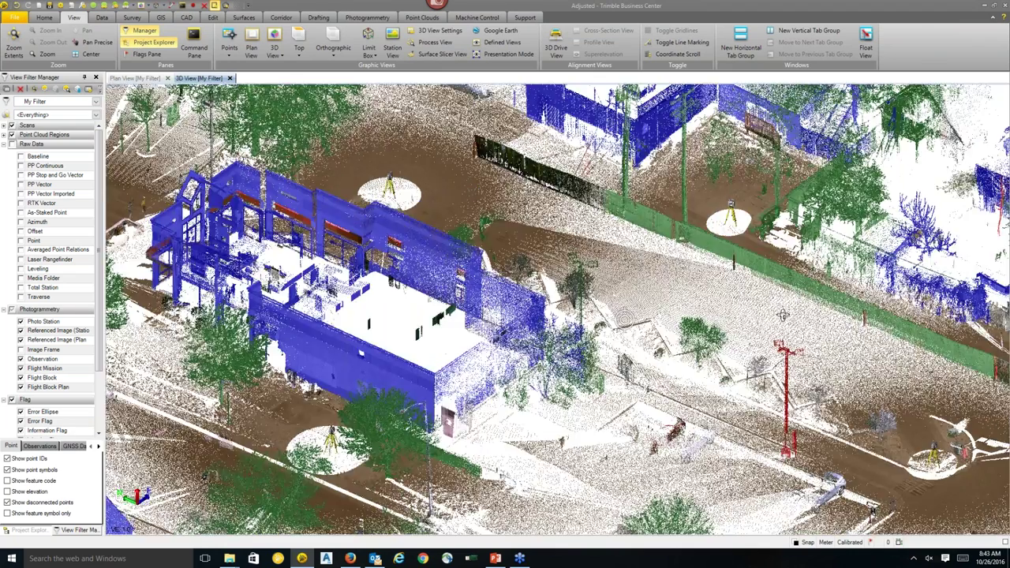
Inspect the classified buildings, trees, light poles and ground around the main building, houses and parking lot in the 3D view.
{"action": "mouse_move", "coordinate": [782, 315]}
{"action": "middle_mouse_down"}
{"action": "mouse_move", "coordinate": [683, 296]}
{"action": "mouse_move", "coordinate": [600, 300]}
{"action": "middle_mouse_up"}
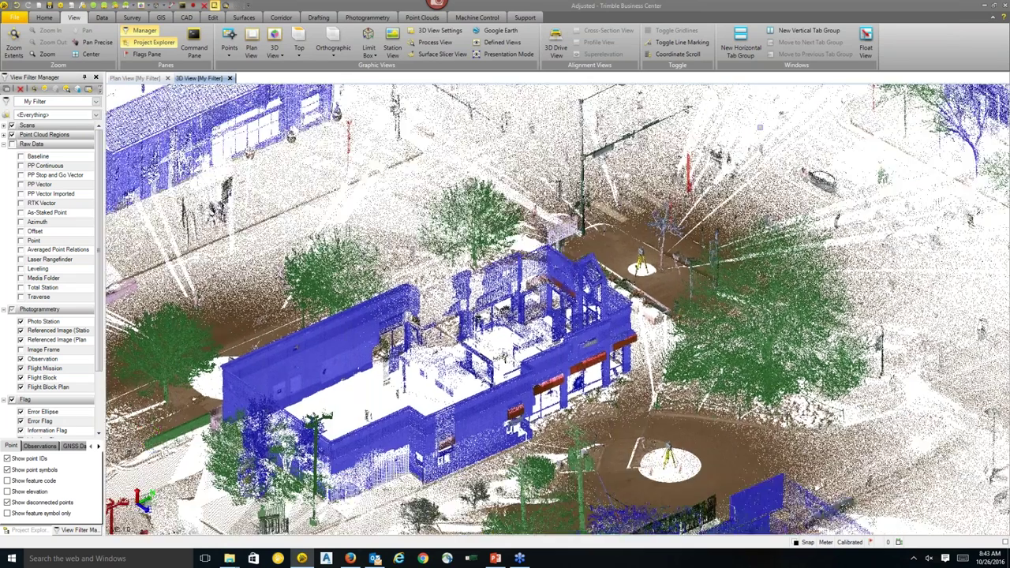
{"action": "left_click", "coordinate": [41, 531]}
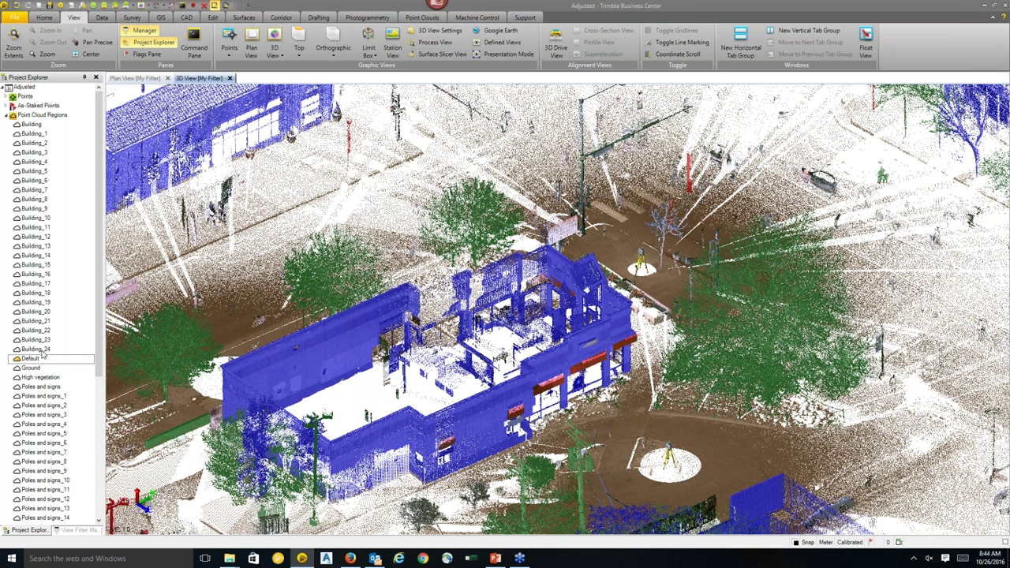
{"action": "scroll", "coordinate": [45, 352], "scroll_direction": "down", "scroll_amount": 1}
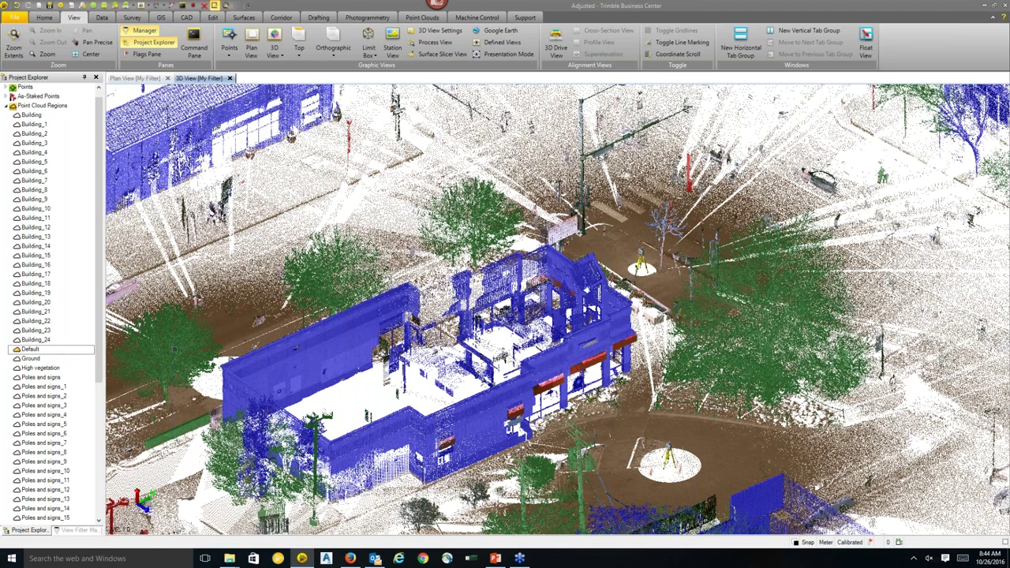
{"action": "scroll", "coordinate": [788, 421], "scroll_direction": "down", "scroll_amount": 1}
{"action": "scroll", "coordinate": [788, 421], "scroll_direction": "down", "scroll_amount": 1}
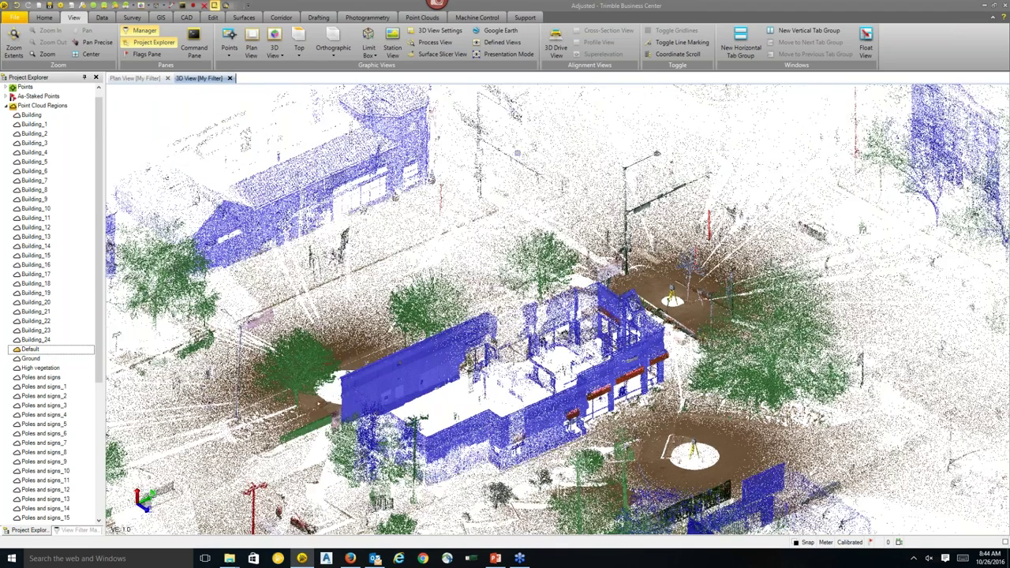
{"action": "scroll", "coordinate": [788, 421], "scroll_direction": "down", "scroll_amount": 1}
{"action": "scroll", "coordinate": [788, 421], "scroll_direction": "down", "scroll_amount": 1}
{"action": "middle_click_drag", "start_coordinate": [773, 421], "coordinate": [998, 315]}
{"action": "scroll", "coordinate": [473, 394], "scroll_direction": "up", "scroll_amount": 2}
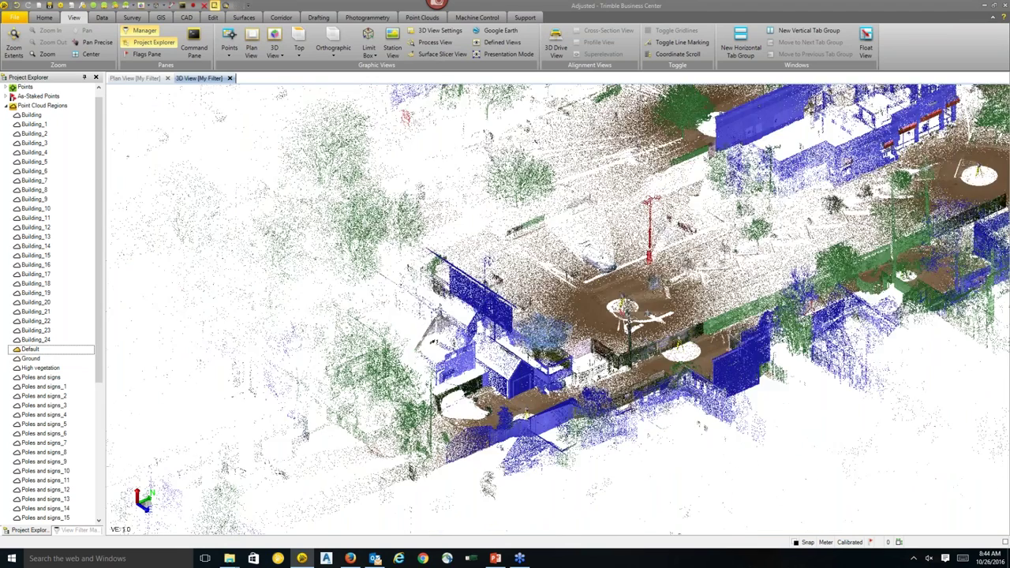
{"action": "scroll", "coordinate": [458, 344], "scroll_direction": "up", "scroll_amount": 1}
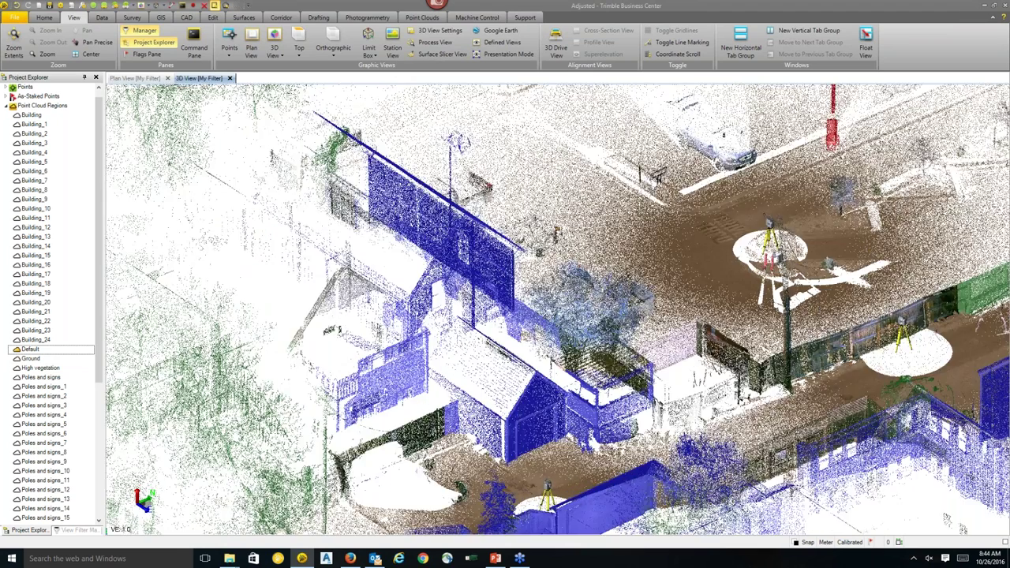
{"action": "middle_click_drag", "start_coordinate": [450, 341], "coordinate": [468, 298], "text": "shift"}
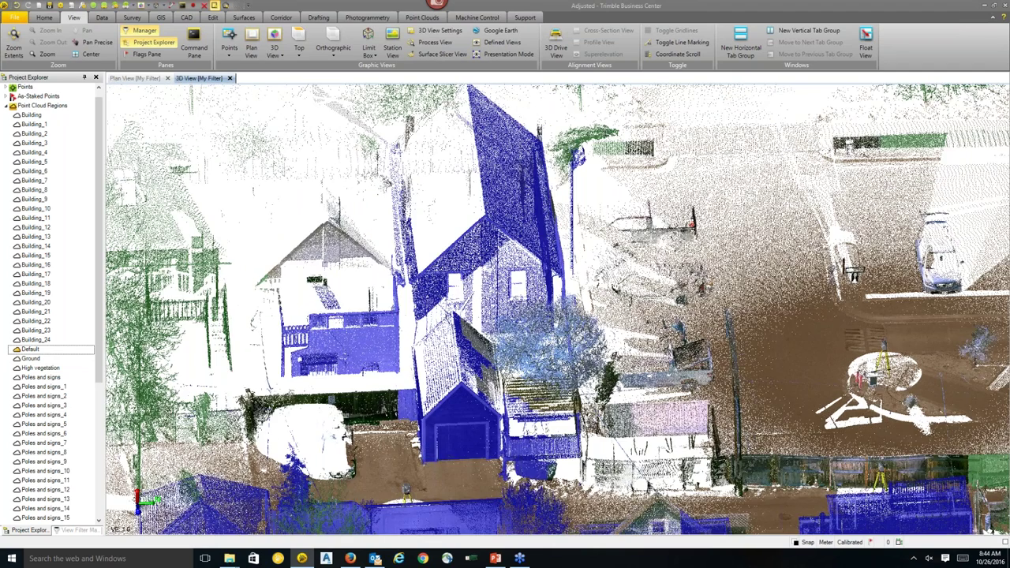
{"action": "scroll", "coordinate": [580, 289], "scroll_direction": "down", "scroll_amount": 1}
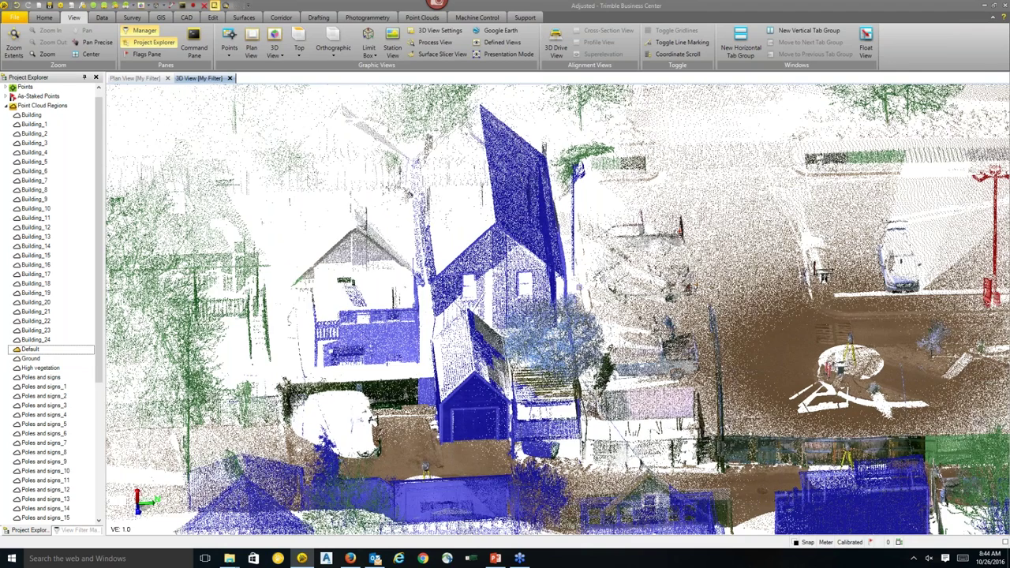
{"action": "scroll", "coordinate": [699, 281], "scroll_direction": "down", "scroll_amount": 2}
{"action": "middle_click_drag", "start_coordinate": [699, 281], "coordinate": [464, 377]}
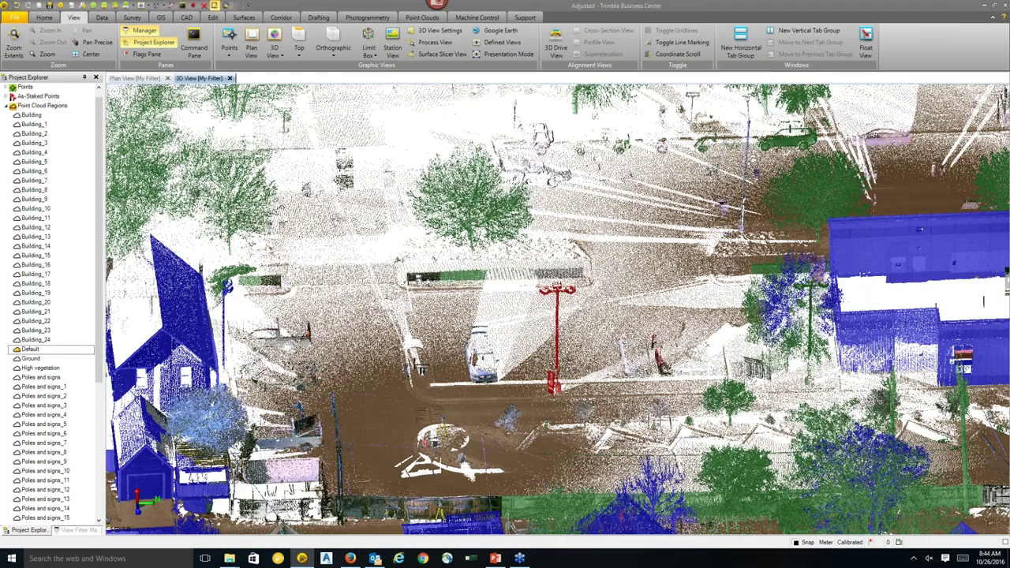
{"action": "scroll", "coordinate": [769, 315], "scroll_direction": "down", "scroll_amount": 2}
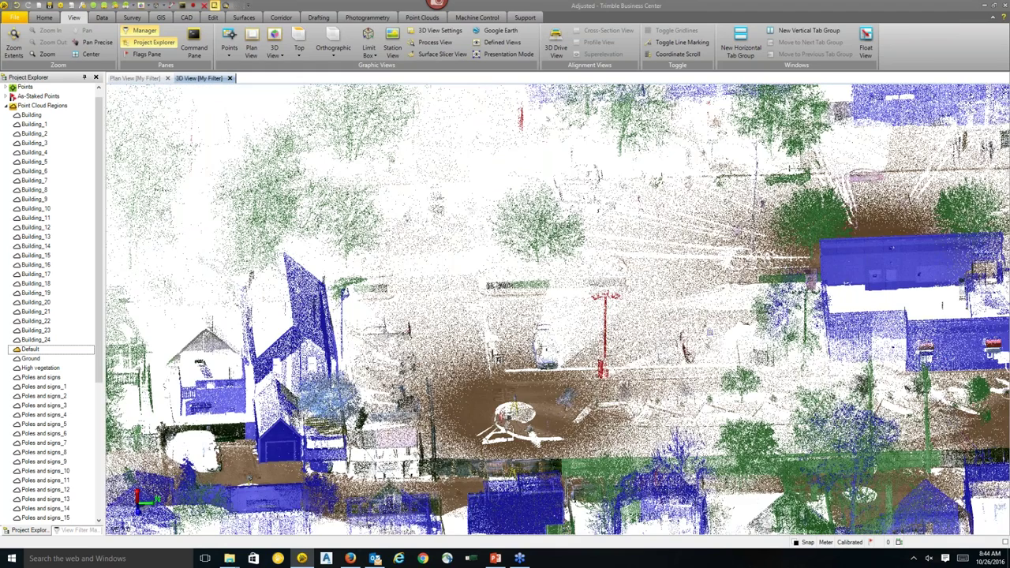
{"action": "middle_click_drag", "start_coordinate": [553, 316], "coordinate": [430, 323]}
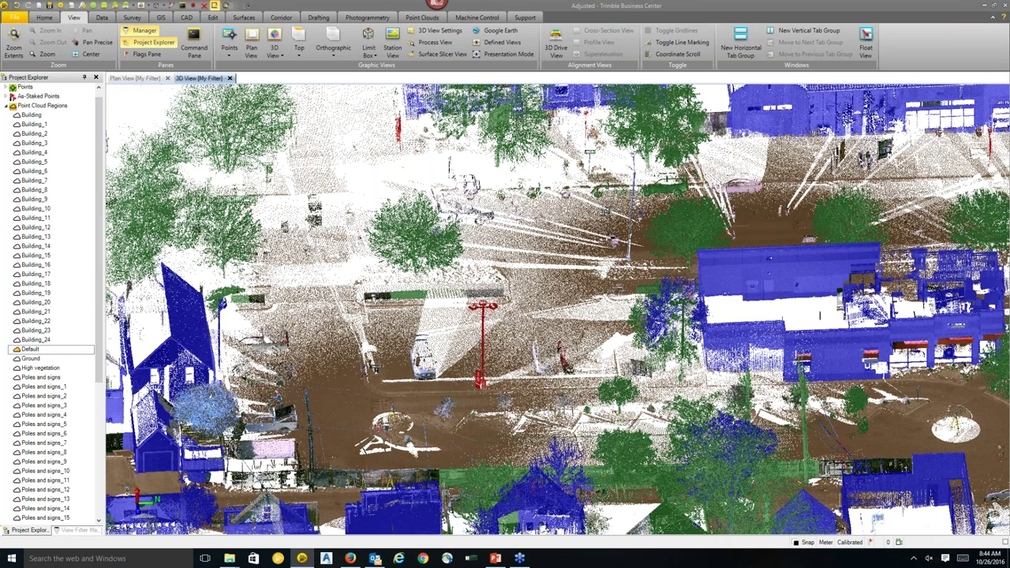
Open the properties of the Ground point cloud region and inspect its rendering and color settings.
{"action": "left_click", "coordinate": [30, 358]}
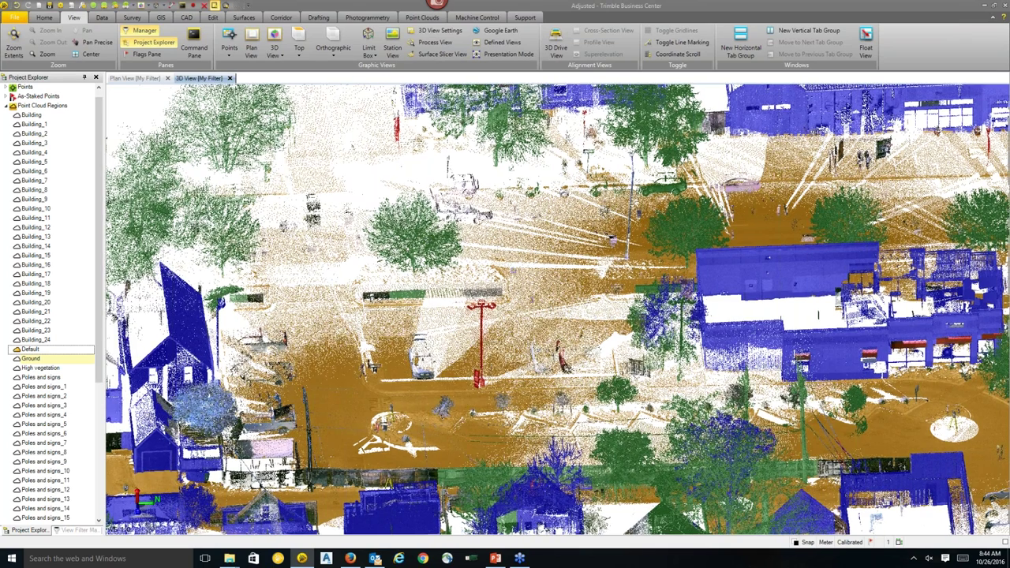
{"action": "key", "text": "F11"}
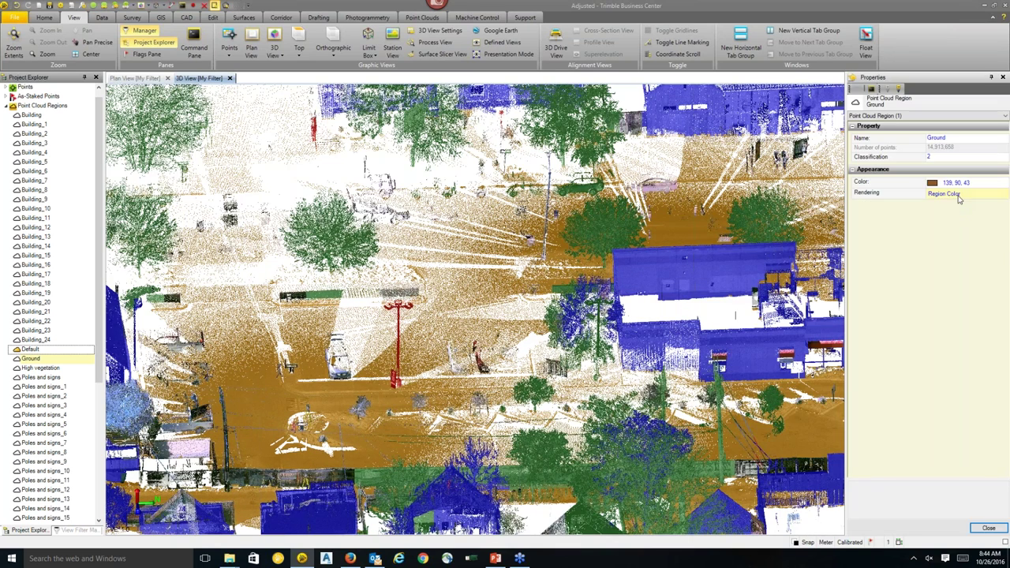
{"action": "left_click", "coordinate": [958, 199]}
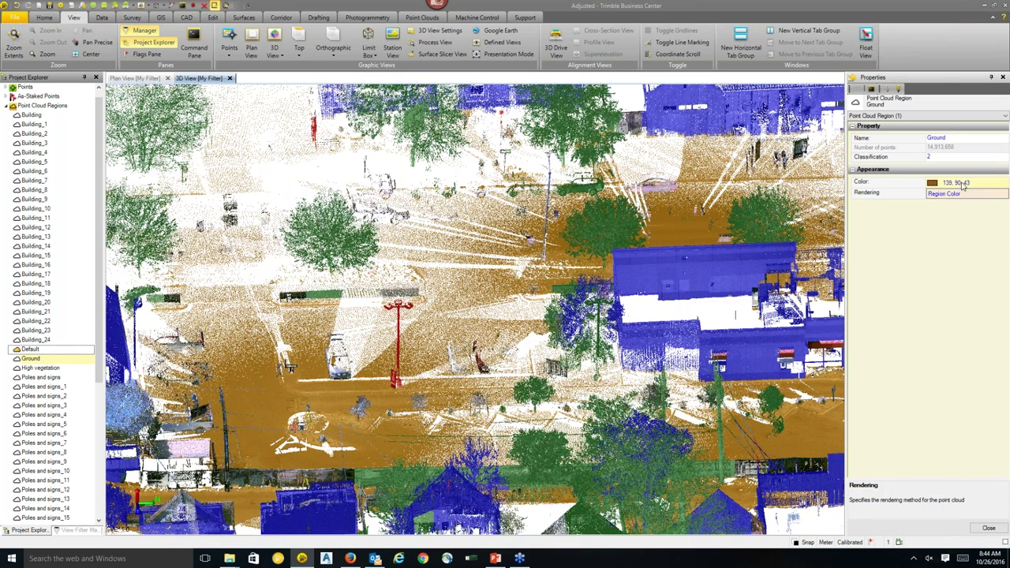
{"action": "left_click", "coordinate": [959, 184]}
{"action": "left_click", "coordinate": [903, 219]}
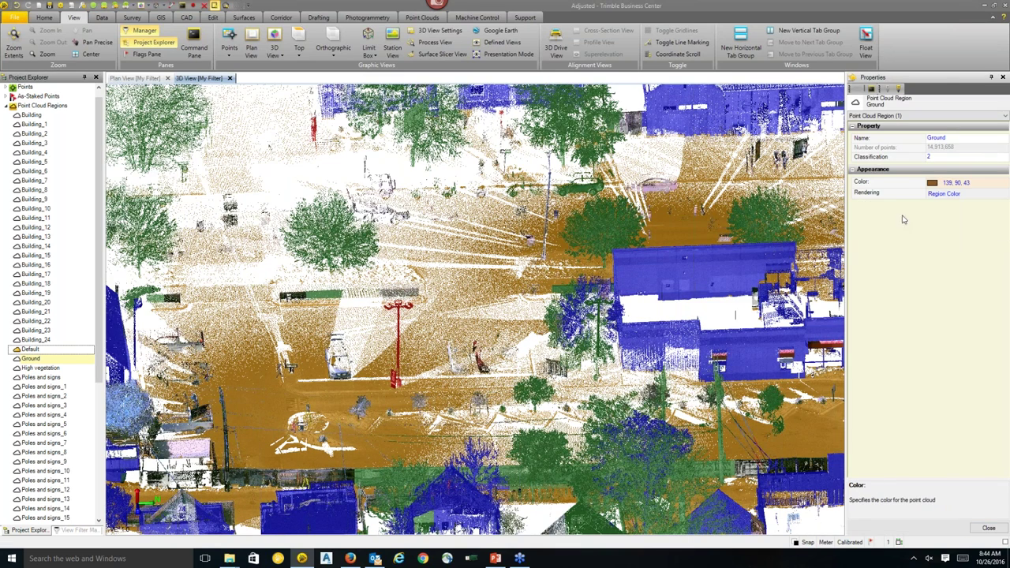
Close the Ground region's properties and highlight the Building_12 region to identify the main building in the 3D view.
{"action": "left_click", "coordinate": [1002, 76]}
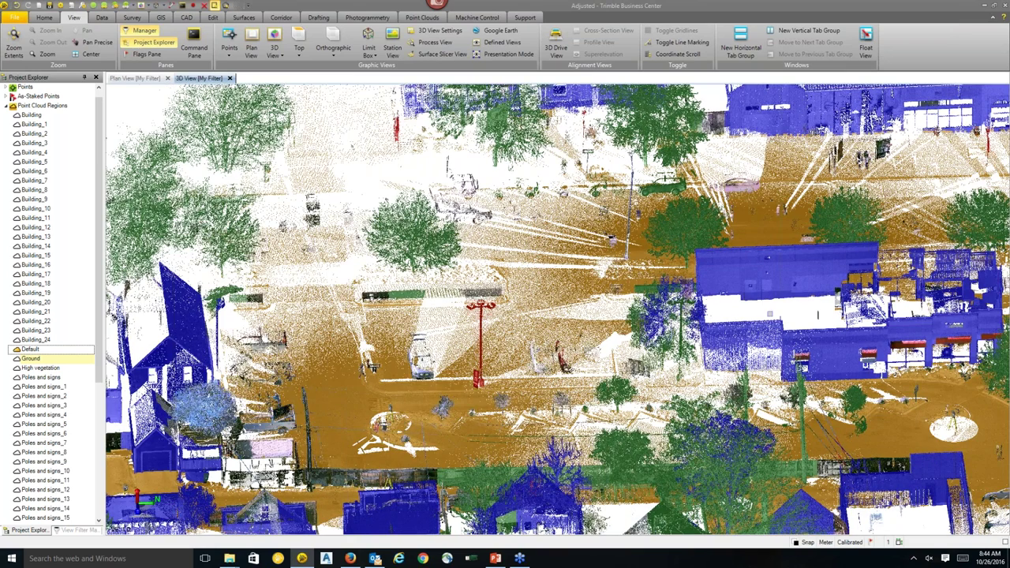
{"action": "mouse_move", "coordinate": [565, 265]}
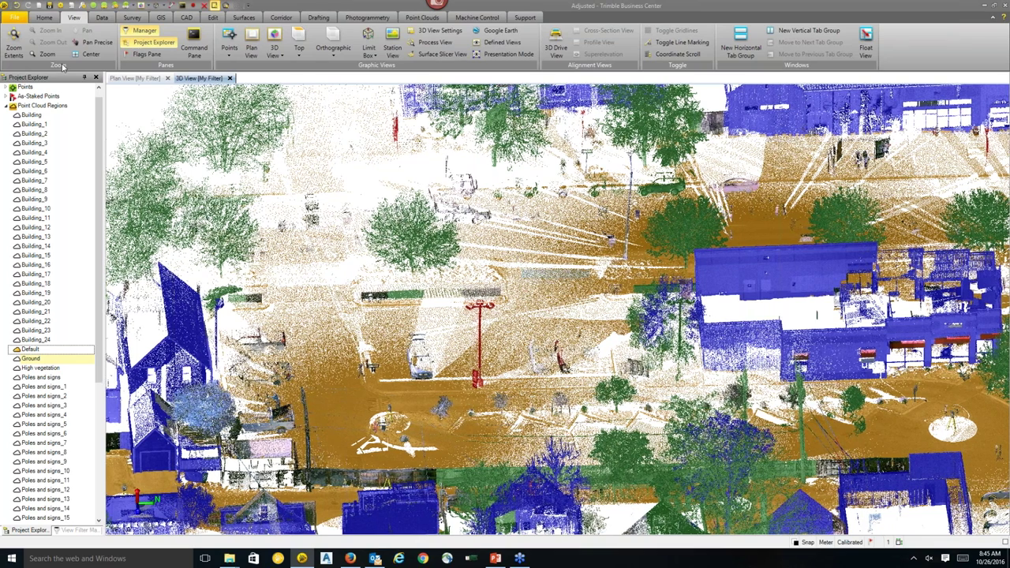
{"action": "key", "text": "Escape"}
{"action": "left_click", "coordinate": [35, 126]}
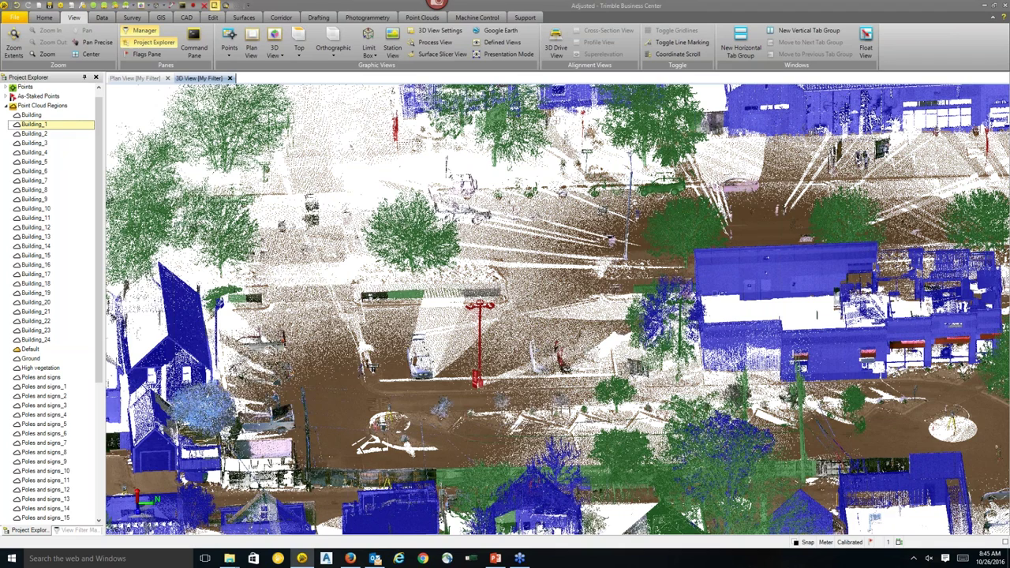
{"action": "left_click", "coordinate": [35, 227]}
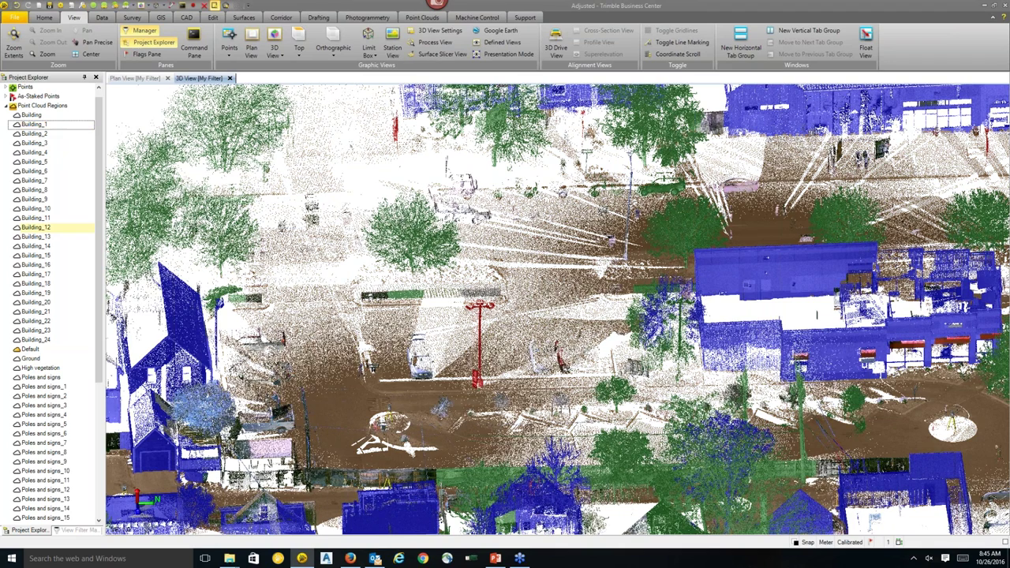
{"action": "middle_click_drag", "start_coordinate": [629, 268], "coordinate": [294, 240]}
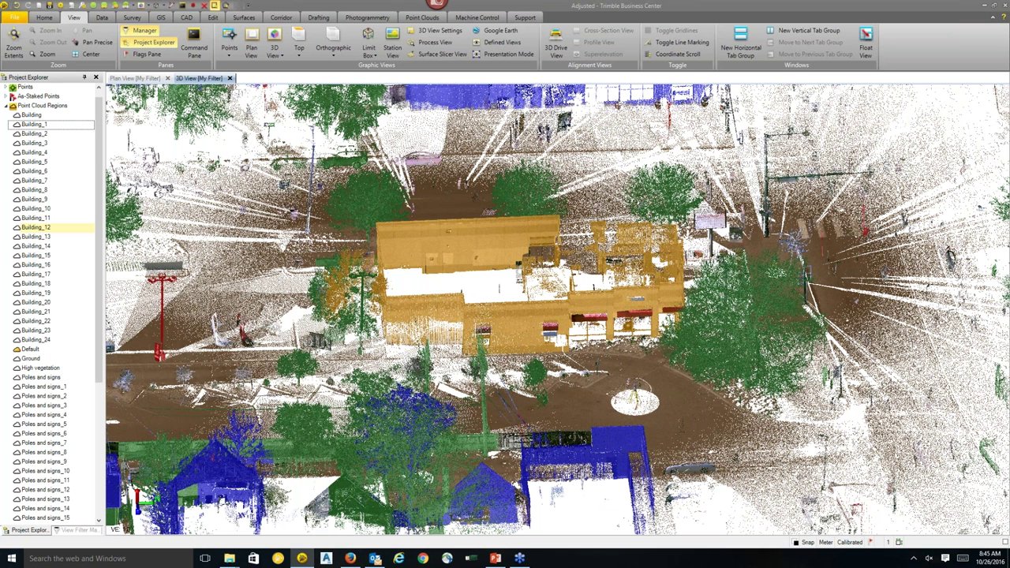
Merge the regions Building_1 to Building_11 and Building_13 to Building_24 into one region named Other Buildings.
{"action": "left_click", "coordinate": [47, 220]}
{"action": "left_click", "coordinate": [45, 126], "text": "shift"}
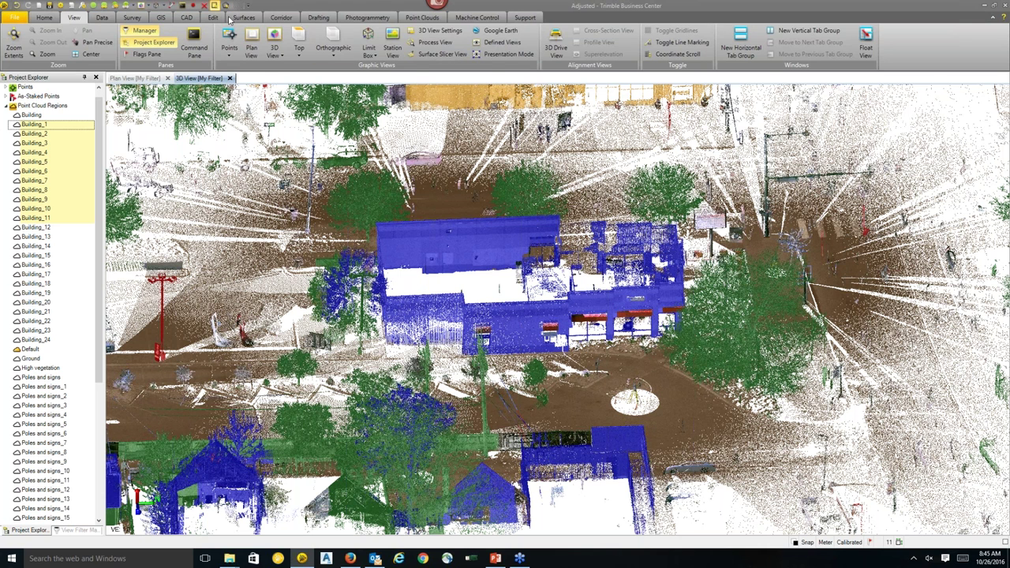
{"action": "left_click", "coordinate": [413, 19]}
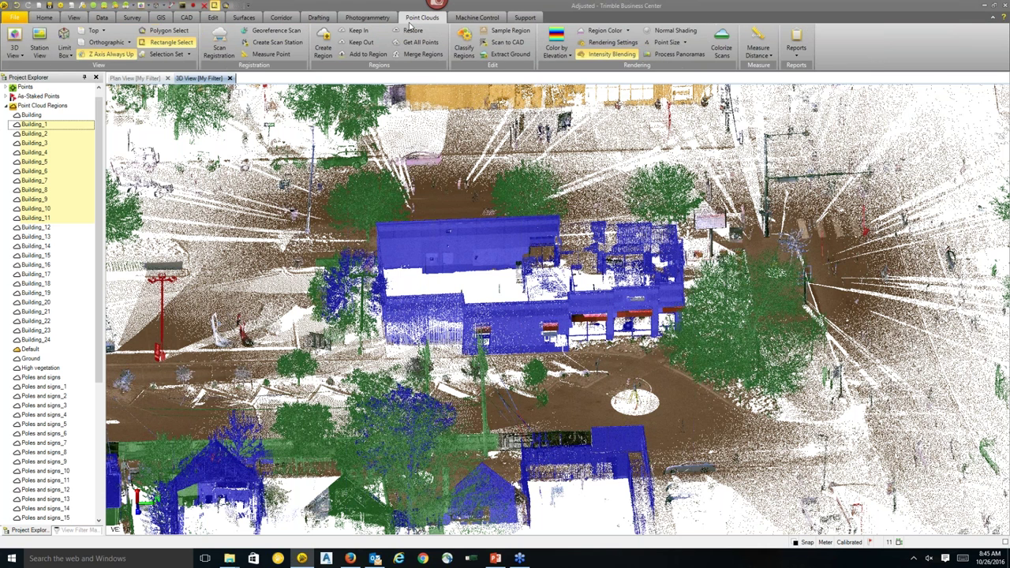
{"action": "left_click", "coordinate": [39, 237], "text": "ctrl"}
{"action": "left_click", "coordinate": [41, 246], "text": "ctrl"}
{"action": "left_click", "coordinate": [43, 255], "text": "ctrl"}
{"action": "left_click", "coordinate": [45, 274], "text": "ctrl"}
{"action": "left_click", "coordinate": [44, 265], "text": "ctrl"}
{"action": "left_click", "coordinate": [43, 284], "text": "ctrl"}
{"action": "left_click", "coordinate": [41, 293], "text": "ctrl"}
{"action": "left_click", "coordinate": [42, 302], "text": "ctrl"}
{"action": "left_click", "coordinate": [43, 311], "text": "ctrl"}
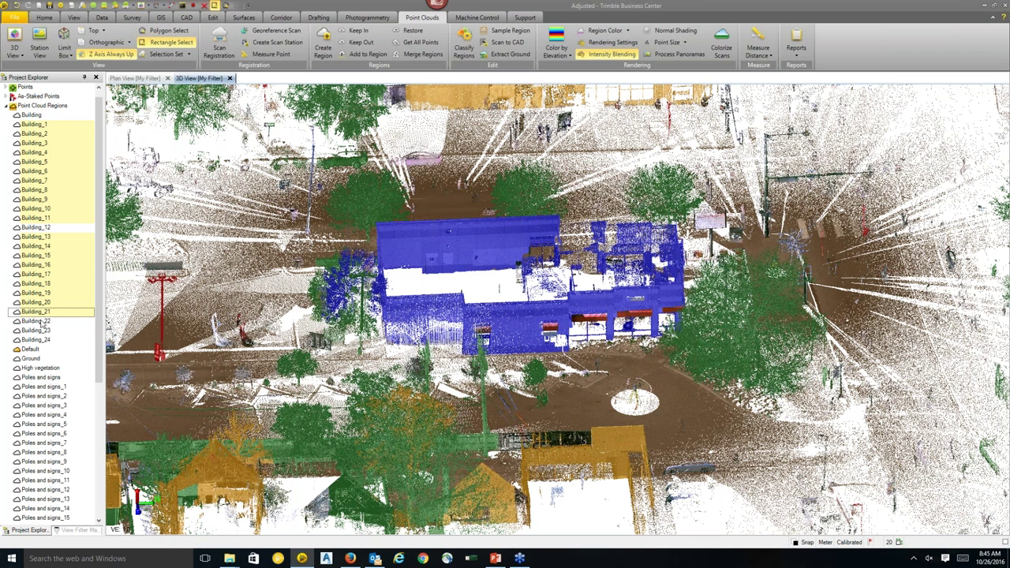
{"action": "left_click", "coordinate": [44, 321], "text": "ctrl"}
{"action": "left_click", "coordinate": [45, 331], "text": "ctrl"}
{"action": "left_click", "coordinate": [45, 340], "text": "ctrl"}
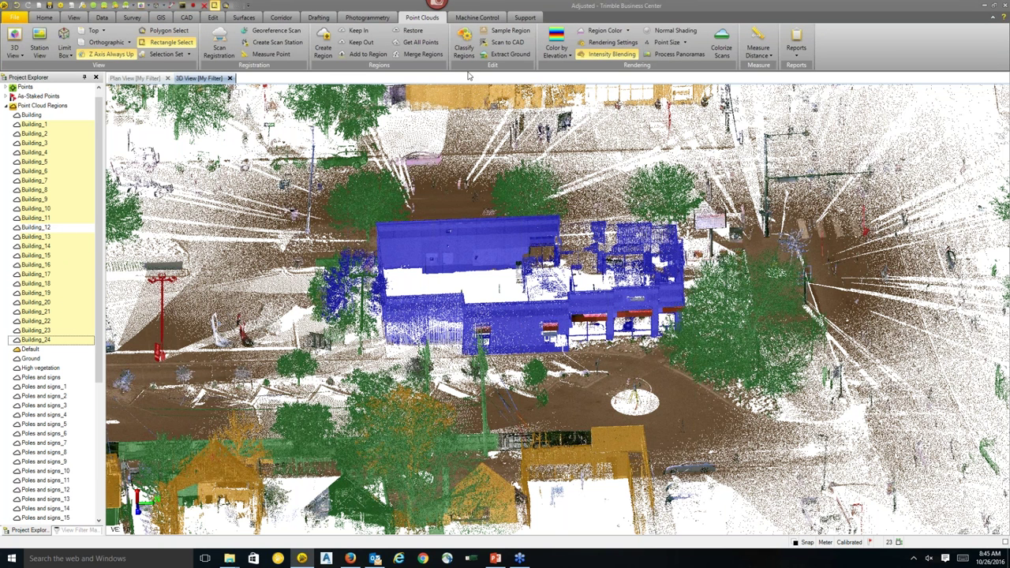
{"action": "left_click", "coordinate": [422, 57]}
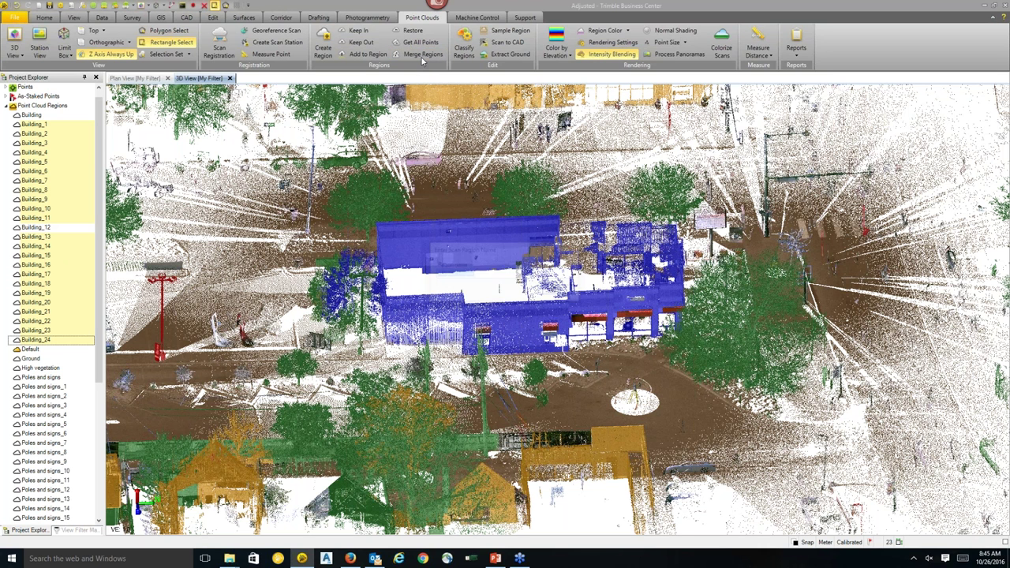
{"action": "type", "text": "Buildings"}
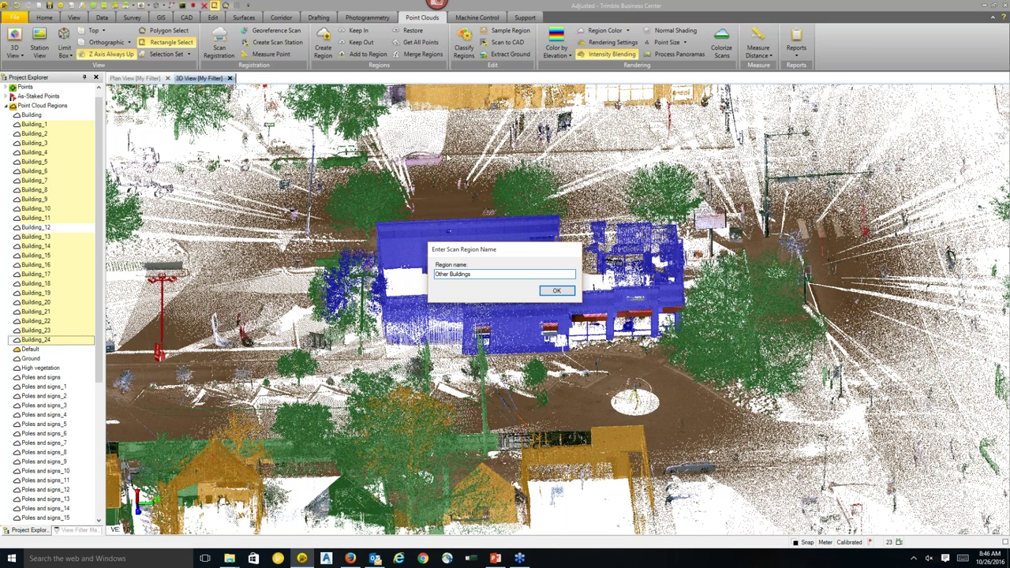
{"action": "left_click", "coordinate": [556, 290]}
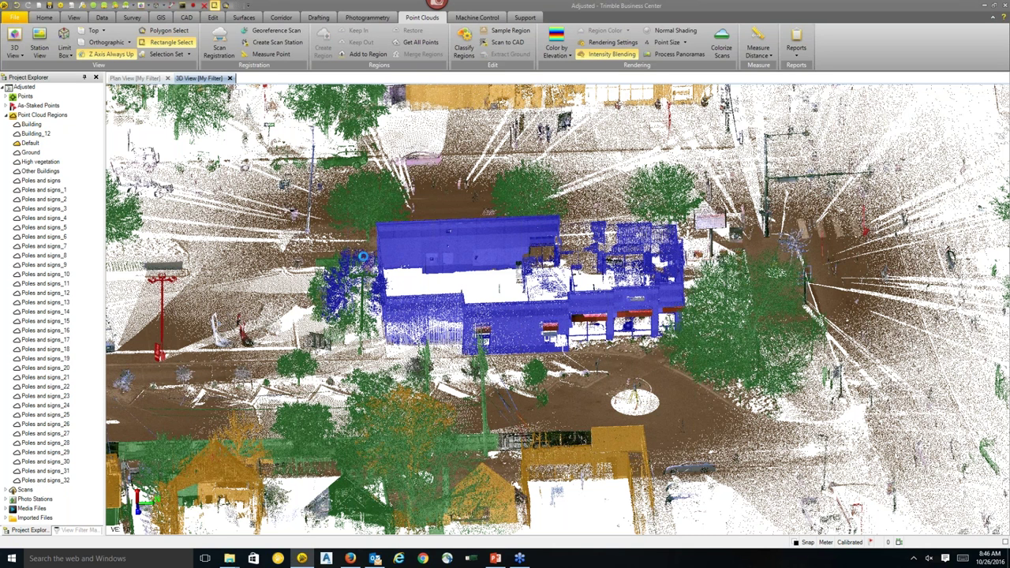
Show only Building_12 among the point cloud regions in the My Filter view filter.
{"action": "scroll", "coordinate": [558, 310], "scroll_direction": "up", "scroll_amount": 2}
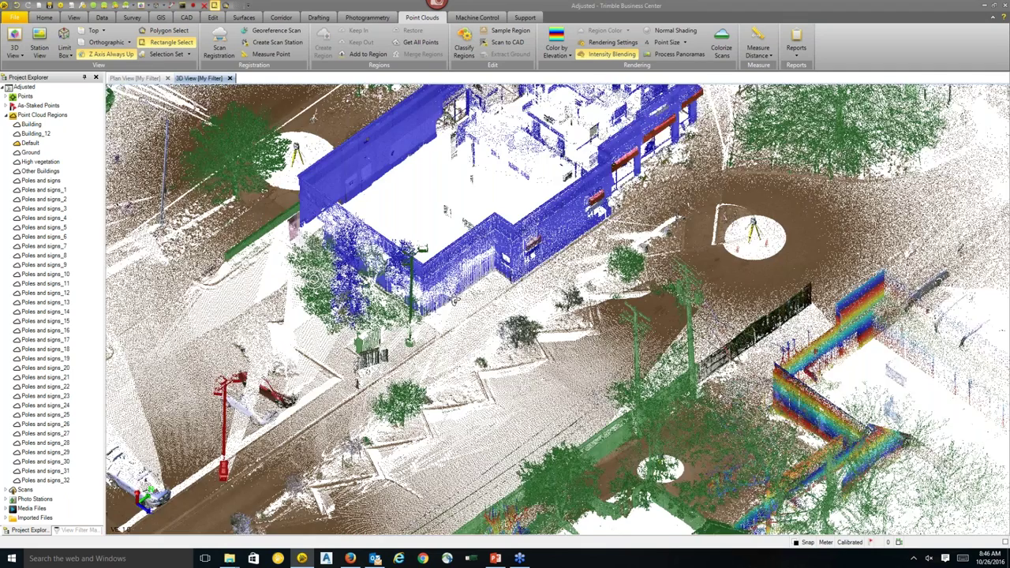
{"action": "middle_click_drag", "start_coordinate": [455, 299], "coordinate": [426, 241]}
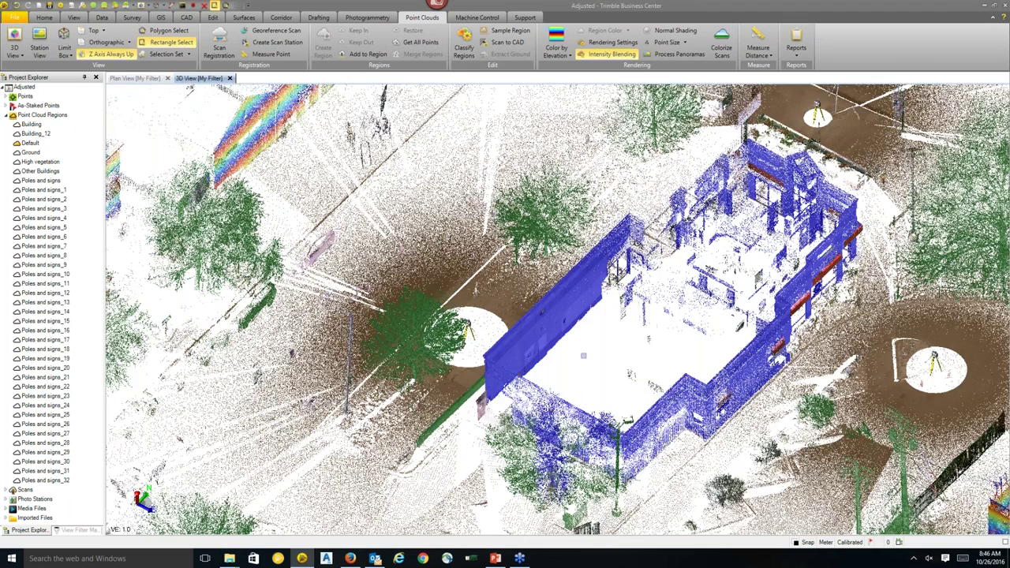
{"action": "middle_click_drag", "start_coordinate": [584, 356], "coordinate": [543, 338]}
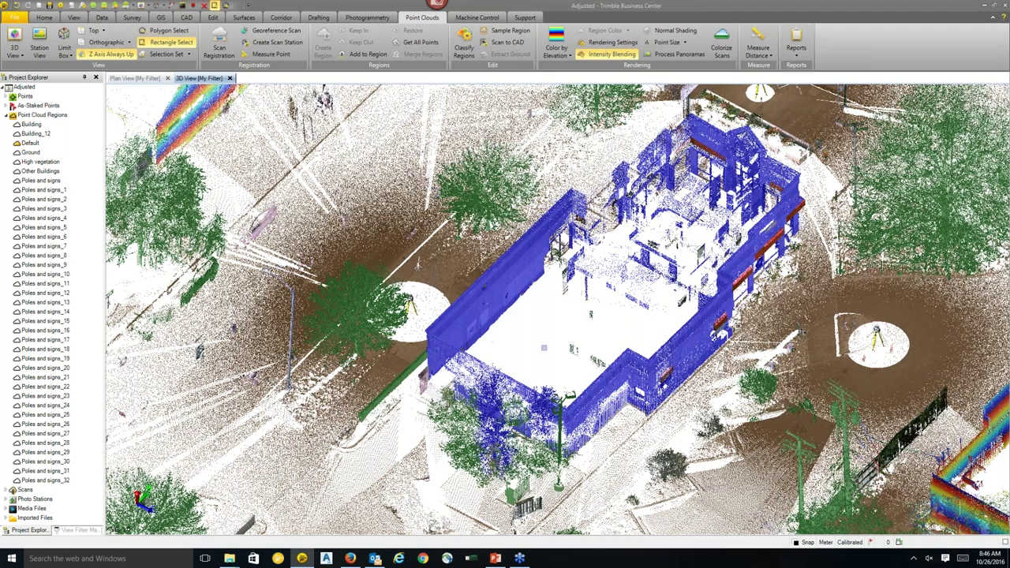
{"action": "middle_click_drag", "start_coordinate": [544, 347], "coordinate": [515, 333]}
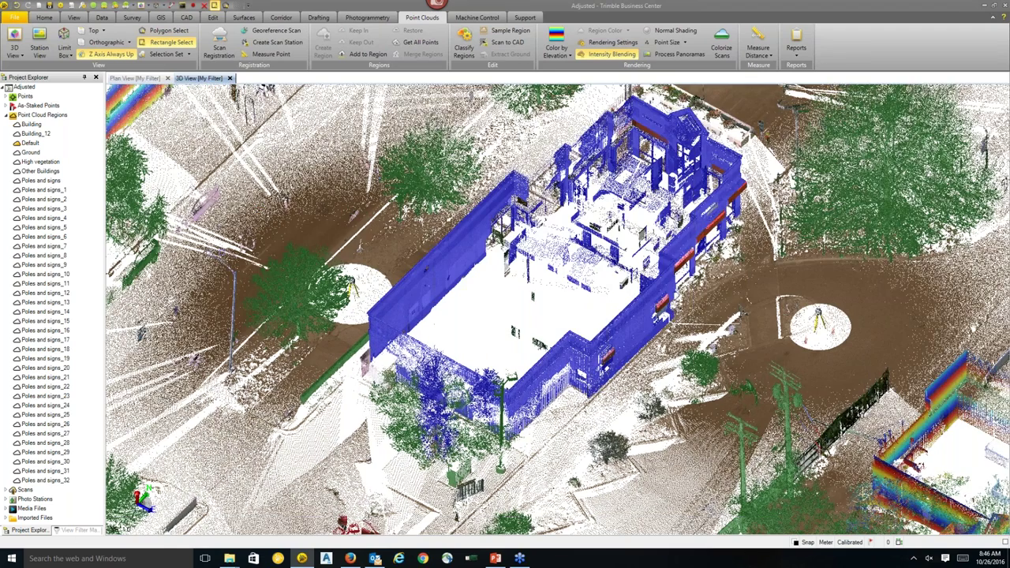
{"action": "left_click", "coordinate": [79, 530]}
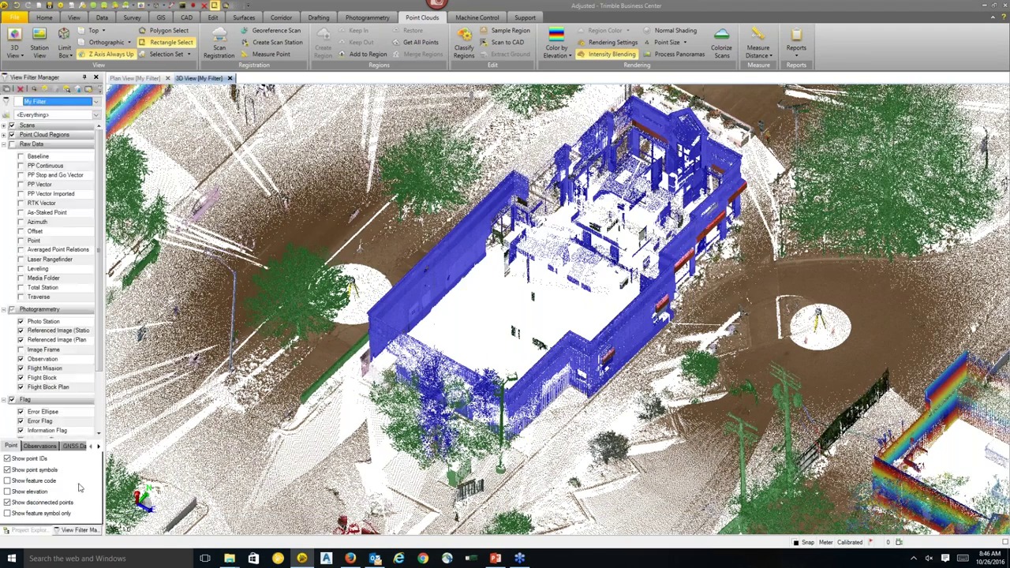
{"action": "left_click", "coordinate": [4, 134]}
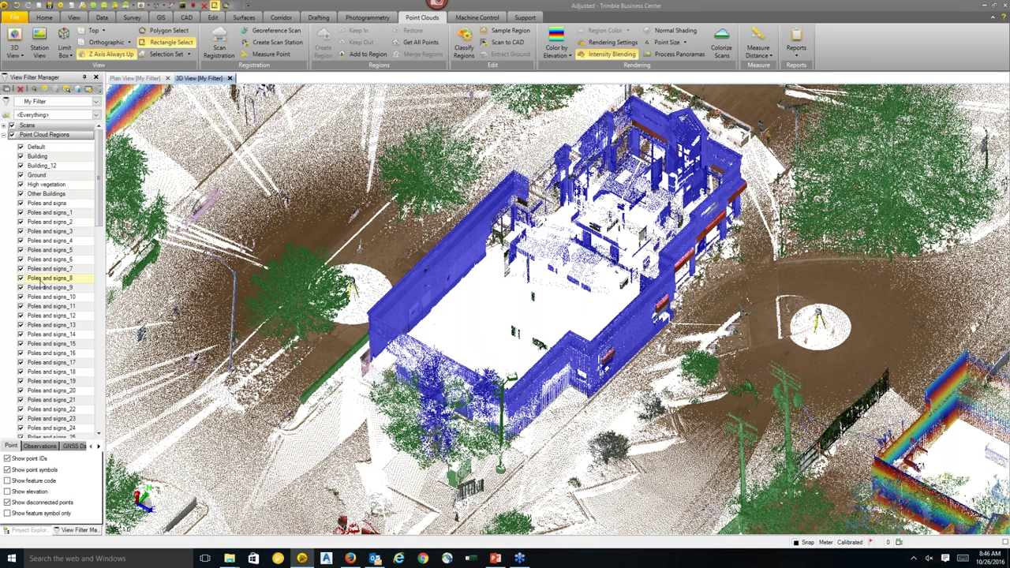
{"action": "right_click", "coordinate": [51, 167]}
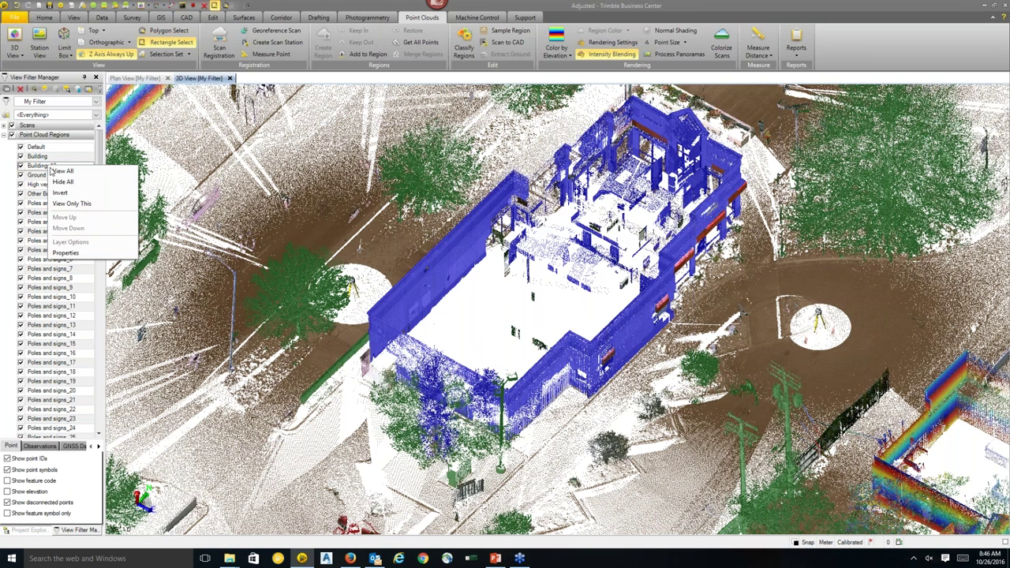
{"action": "left_click", "coordinate": [79, 206]}
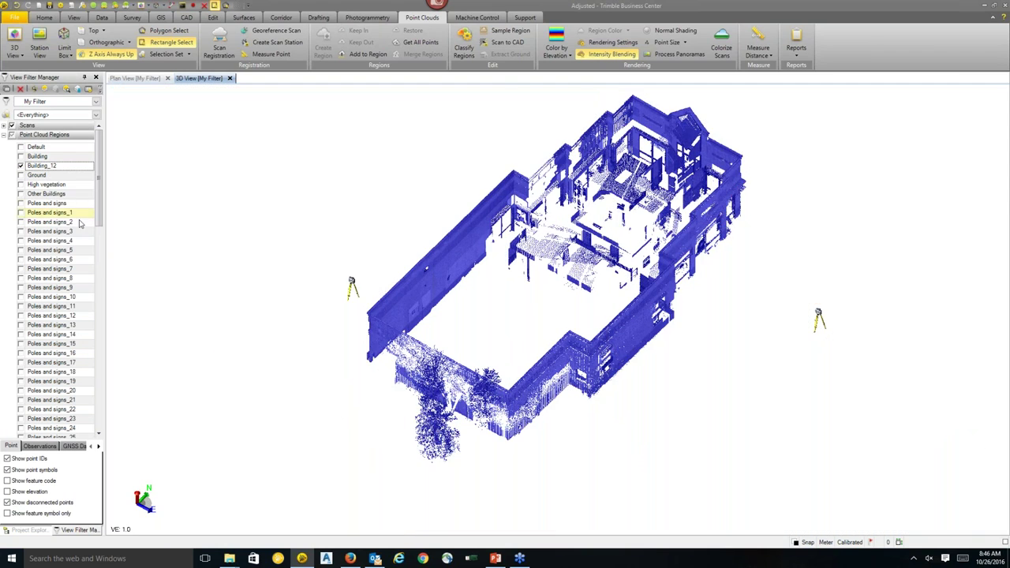
{"action": "middle_click_drag", "start_coordinate": [355, 171], "coordinate": [323, 237]}
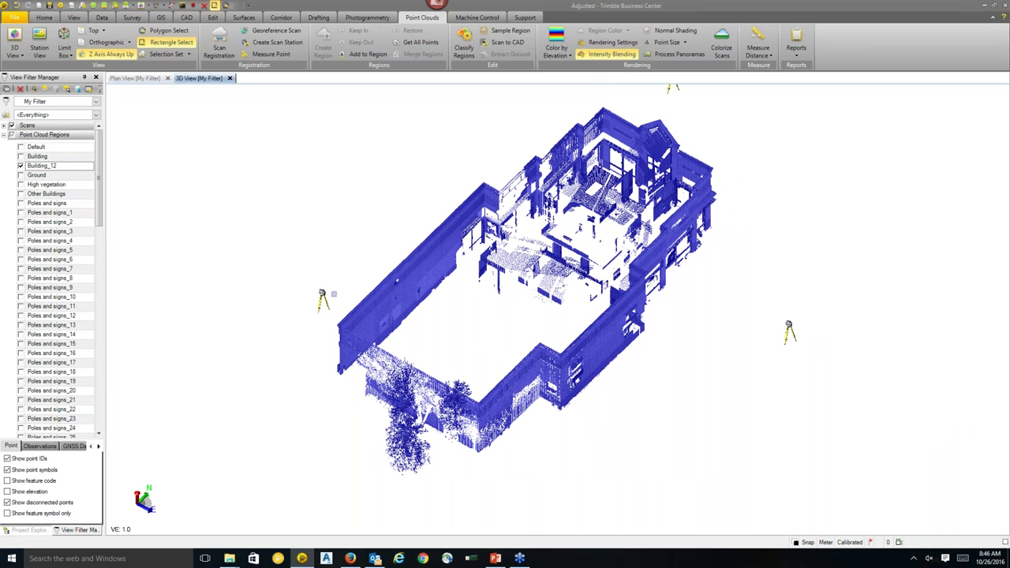
Hide all photogrammetry data in the My Filter view filter.
{"action": "left_click", "coordinate": [4, 135]}
{"action": "left_click", "coordinate": [4, 146]}
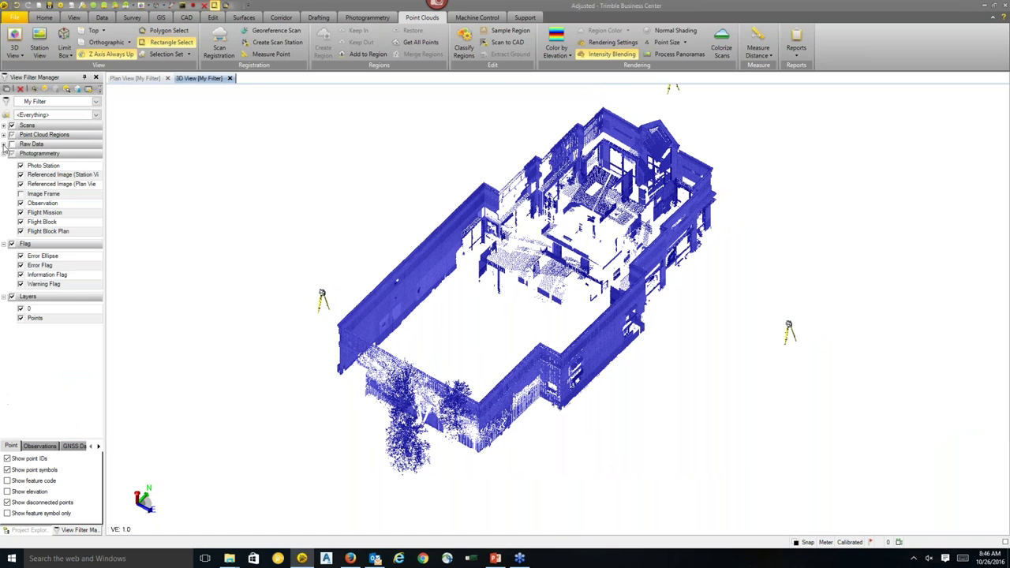
{"action": "left_click", "coordinate": [12, 154]}
Enclose the stray tree points outside the building's south wall with Polygon Select and remove them from view with Keep Out.
{"action": "middle_click_drag", "start_coordinate": [510, 119], "coordinate": [564, 201]}
{"action": "scroll", "coordinate": [564, 201], "scroll_direction": "up", "scroll_amount": 10}
{"action": "scroll", "coordinate": [531, 325], "scroll_direction": "up", "scroll_amount": 3}
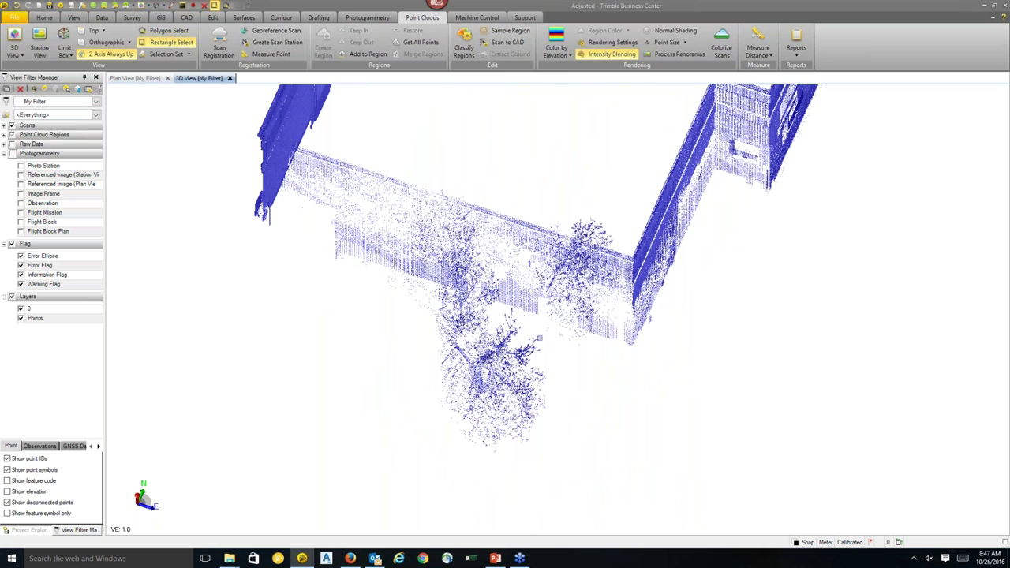
{"action": "scroll", "coordinate": [539, 338], "scroll_direction": "down", "scroll_amount": 5}
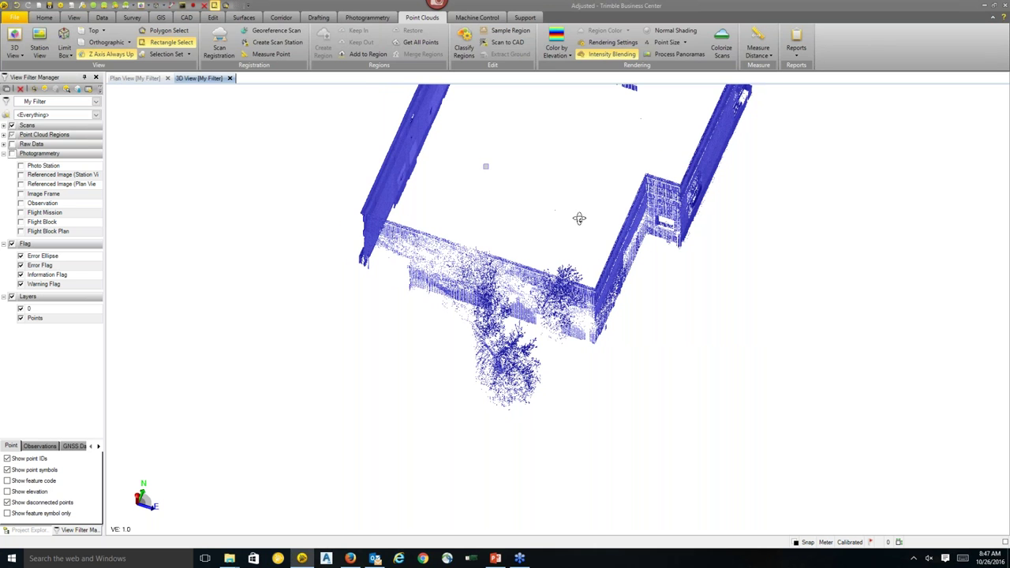
{"action": "middle_click_drag", "start_coordinate": [518, 181], "coordinate": [644, 268]}
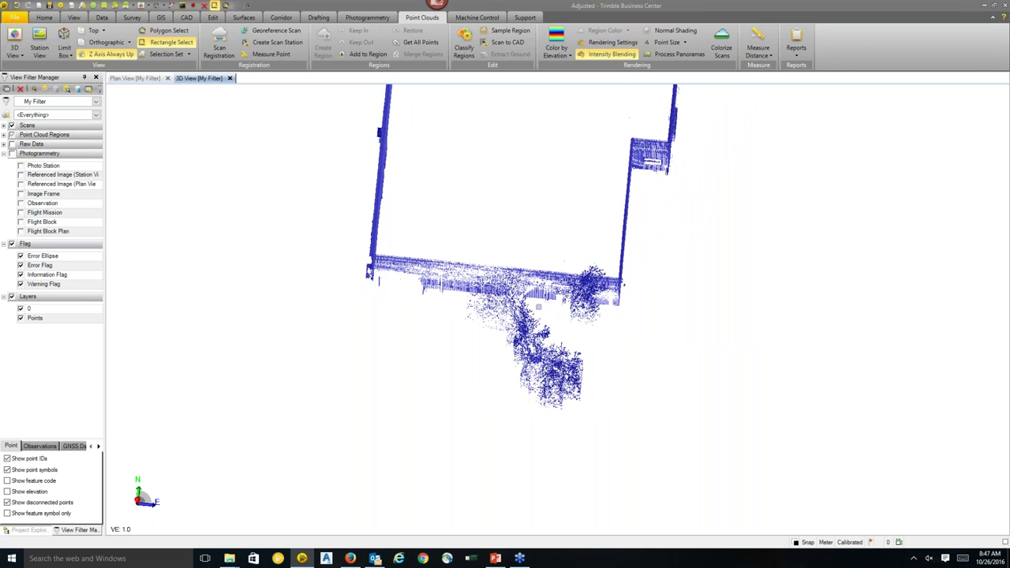
{"action": "middle_click_drag", "start_coordinate": [585, 223], "coordinate": [598, 227]}
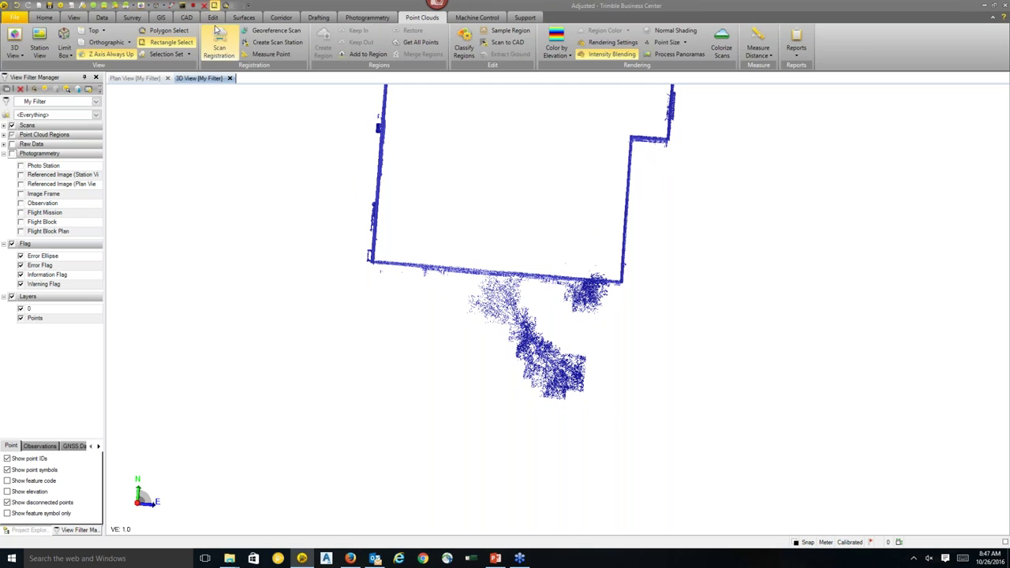
{"action": "left_click", "coordinate": [167, 43]}
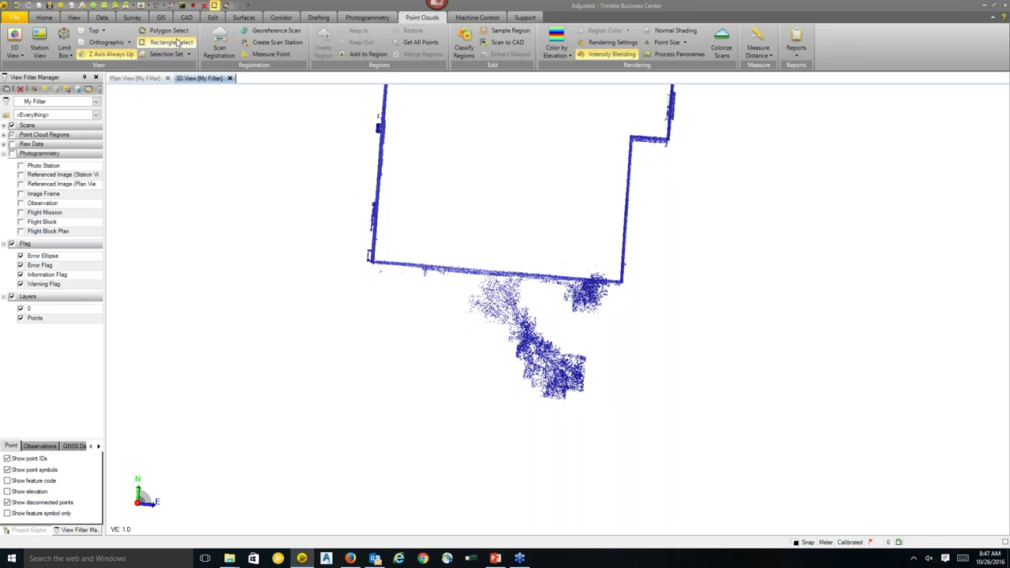
{"action": "left_click", "coordinate": [176, 33]}
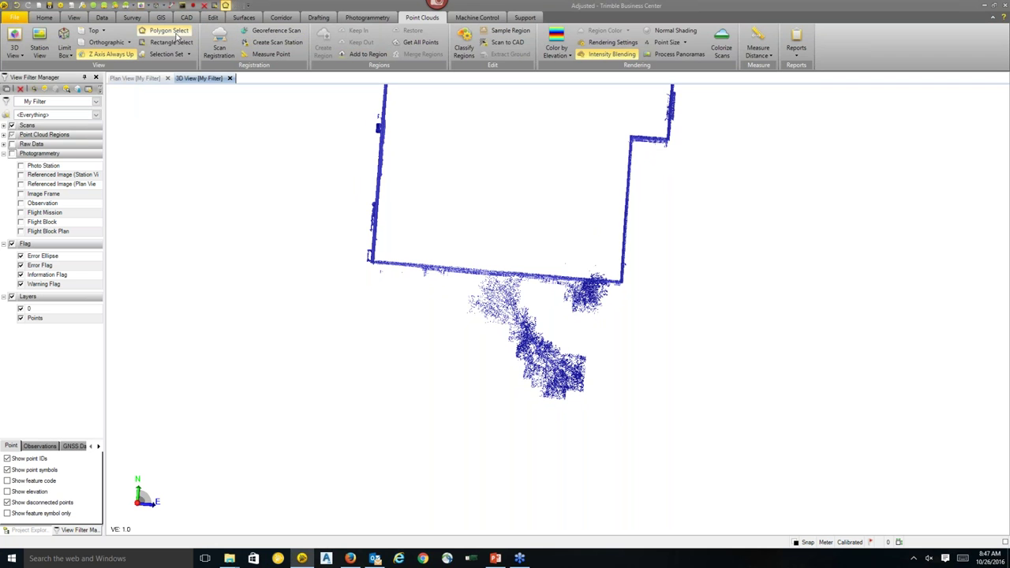
{"action": "scroll", "coordinate": [506, 300], "scroll_direction": "up", "scroll_amount": 5}
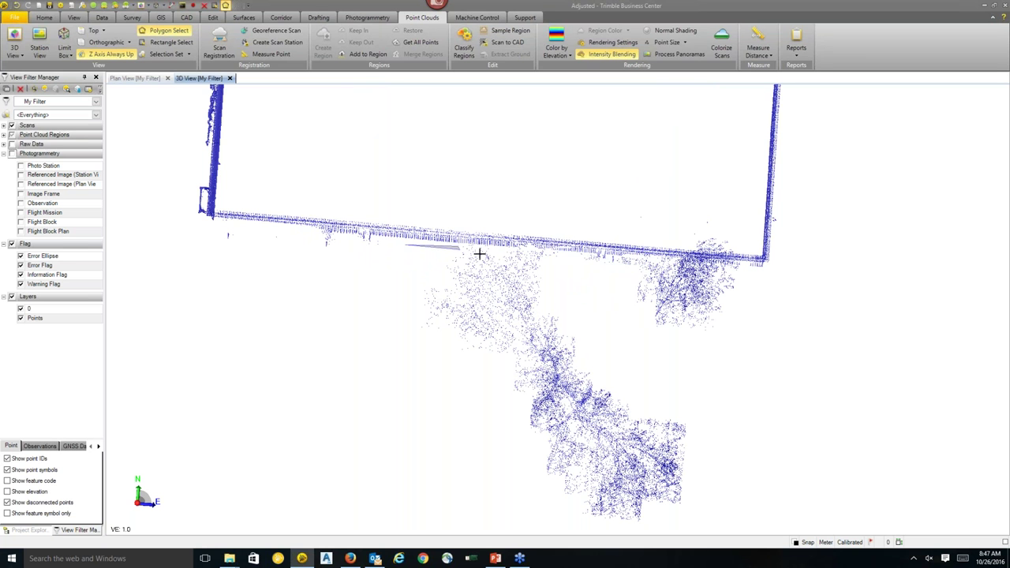
{"action": "left_click", "coordinate": [572, 253]}
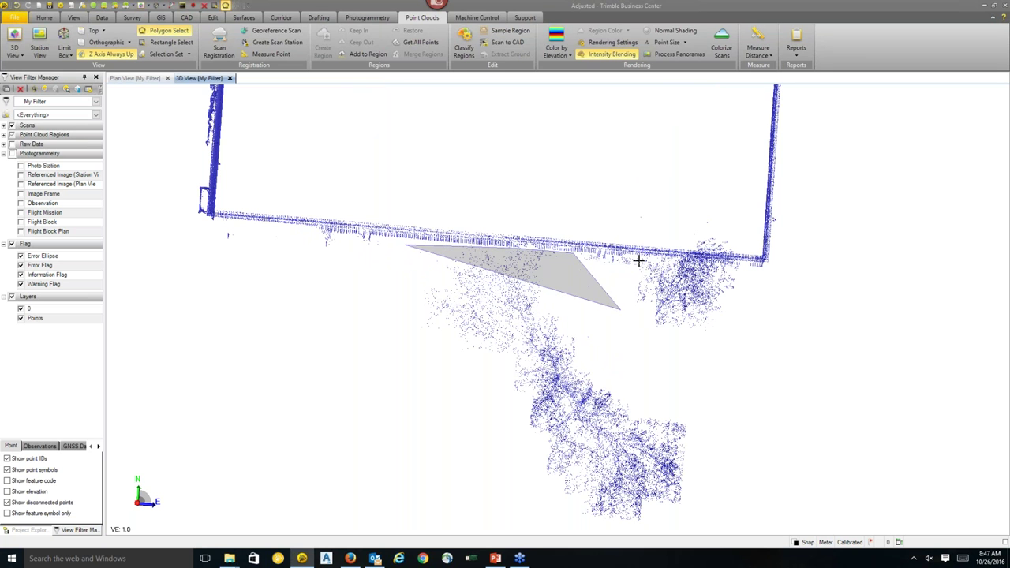
{"action": "left_click", "coordinate": [740, 267]}
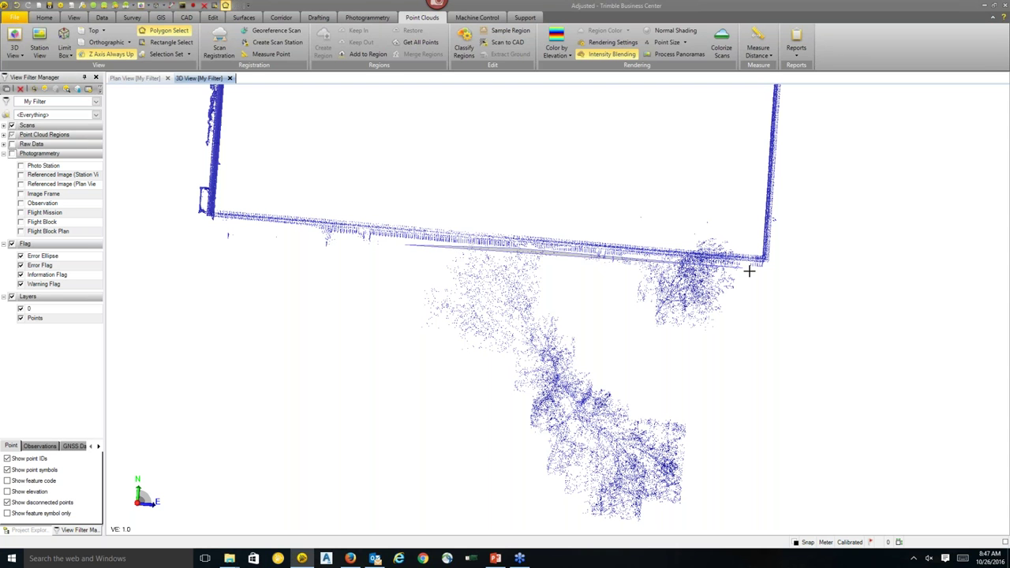
{"action": "left_click", "coordinate": [767, 345]}
{"action": "left_click", "coordinate": [689, 514]}
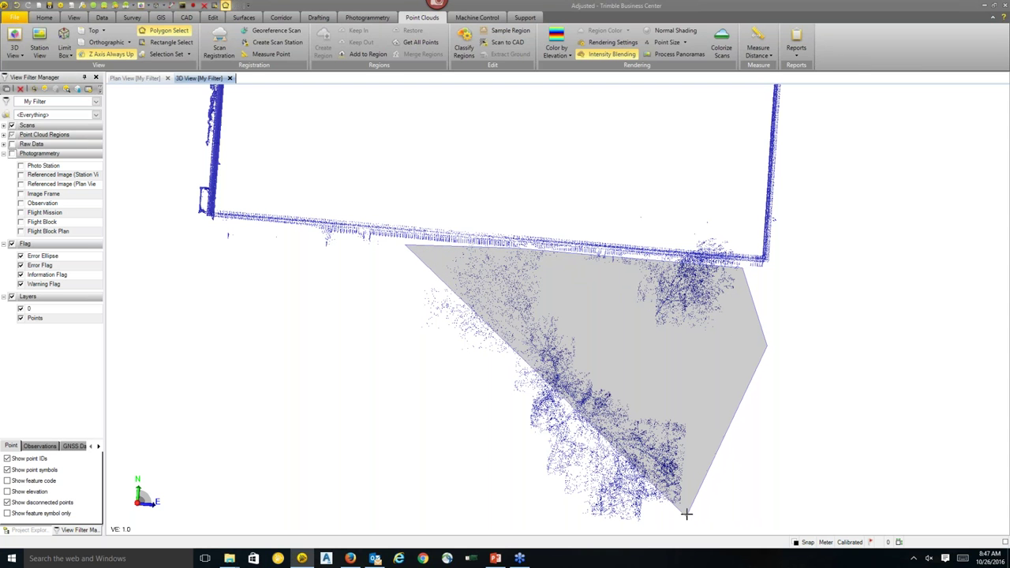
{"action": "left_click", "coordinate": [604, 527]}
{"action": "left_click", "coordinate": [486, 503]}
{"action": "left_click", "coordinate": [378, 330]}
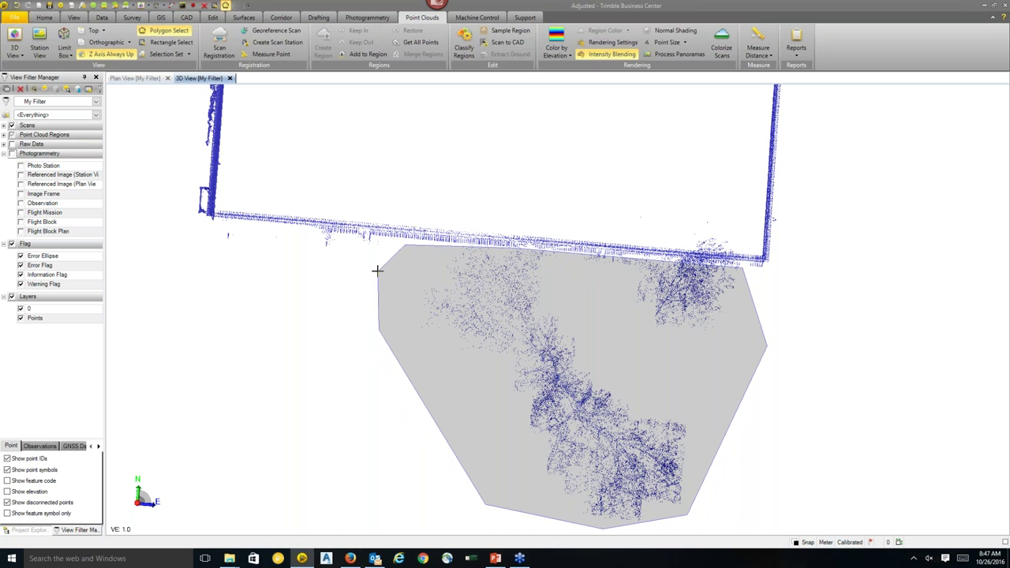
{"action": "double_click", "coordinate": [377, 270]}
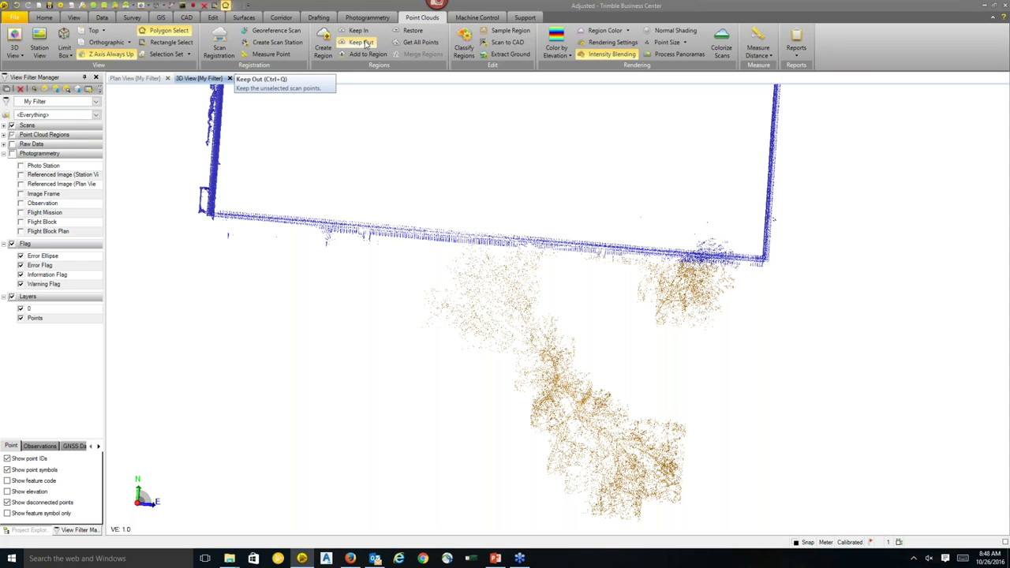
{"action": "left_click", "coordinate": [365, 44]}
{"action": "middle_click_drag", "start_coordinate": [517, 390], "coordinate": [536, 106], "text": "shift"}
{"action": "scroll", "coordinate": [534, 419], "scroll_direction": "up", "scroll_amount": 3}
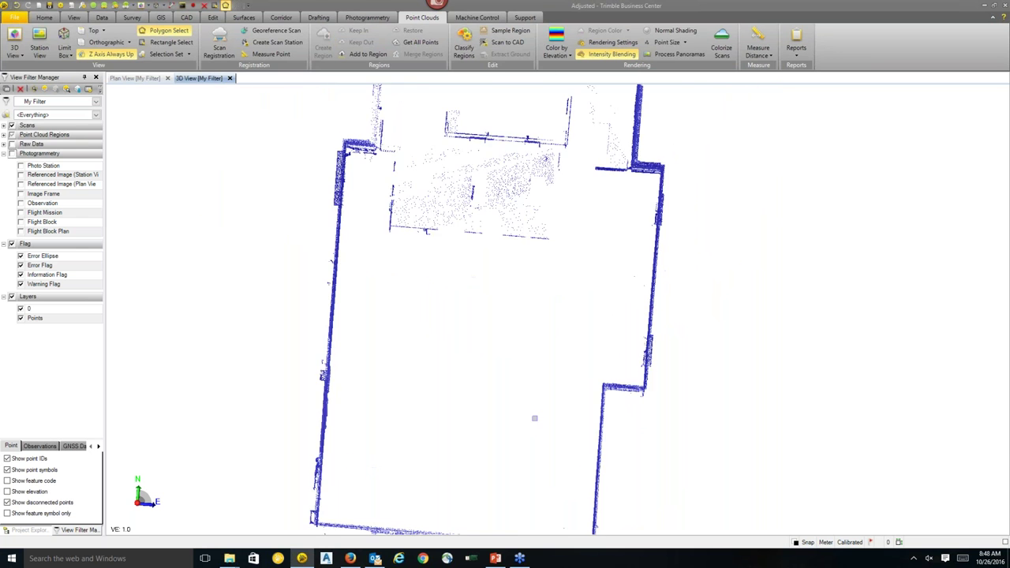
Select the remaining building points and create a point cloud region from them named Drive Thru.
{"action": "scroll", "coordinate": [534, 419], "scroll_direction": "down", "scroll_amount": 3}
{"action": "middle_click_drag", "start_coordinate": [536, 379], "coordinate": [432, 389], "text": "shift"}
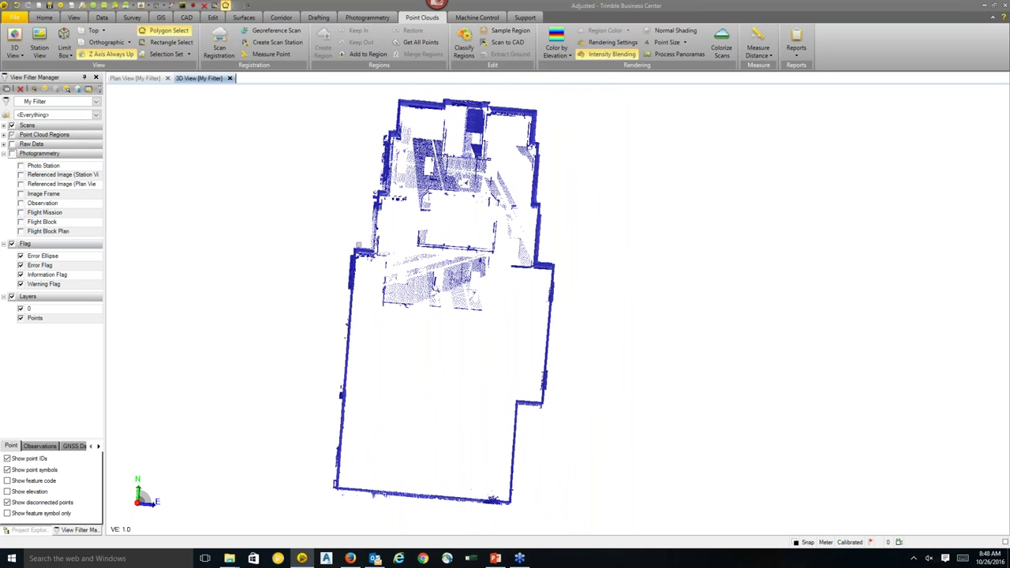
{"action": "middle_click_drag", "start_coordinate": [349, 460], "coordinate": [414, 443]}
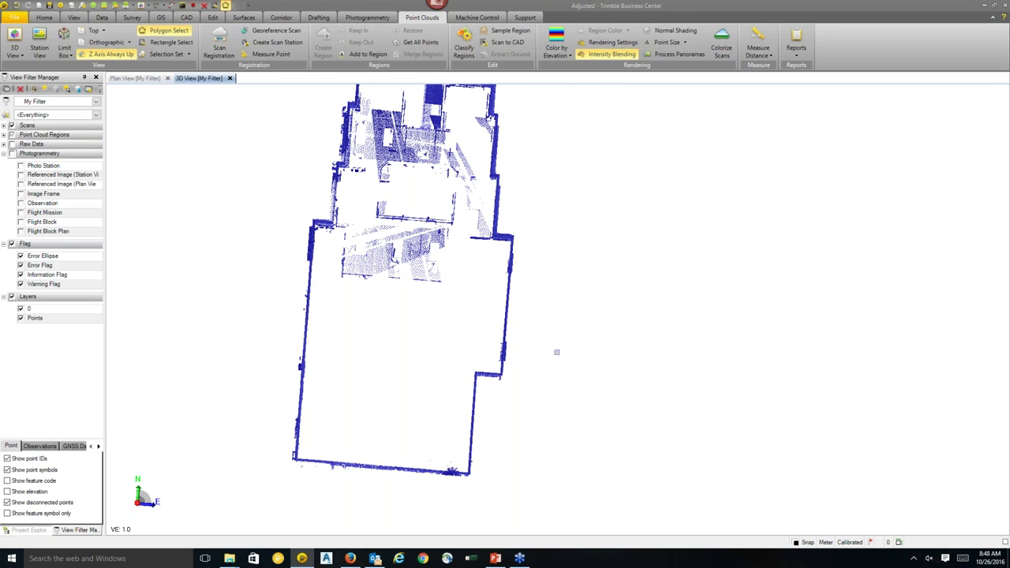
{"action": "middle_click_drag", "start_coordinate": [558, 452], "coordinate": [537, 405]}
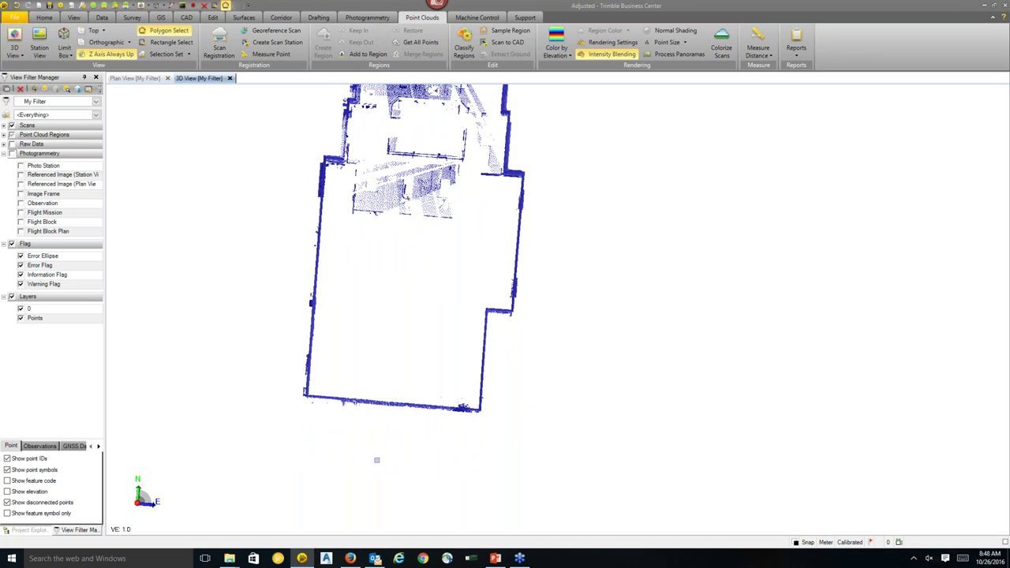
{"action": "middle_click_drag", "start_coordinate": [397, 392], "coordinate": [424, 390]}
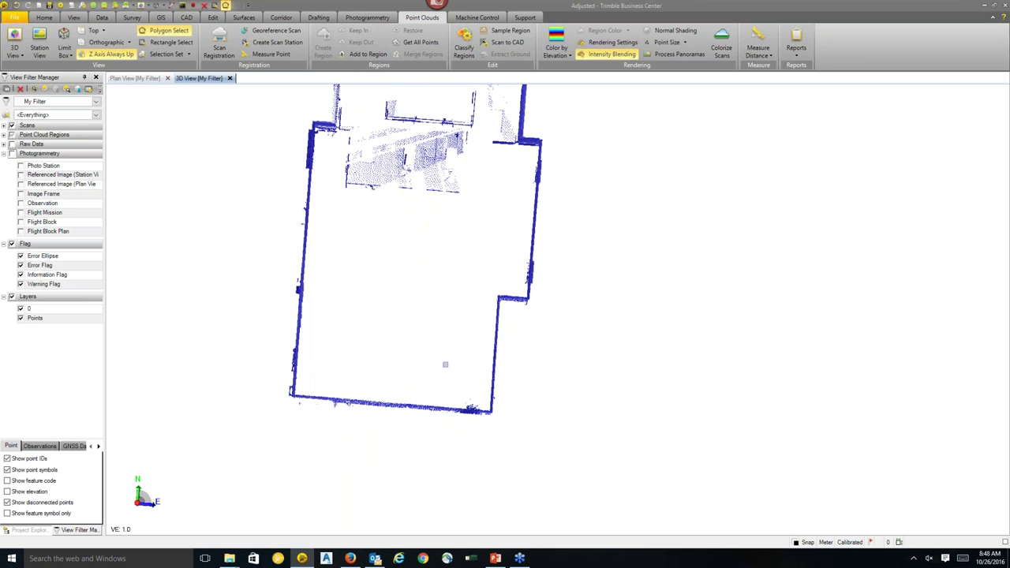
{"action": "middle_click_drag", "start_coordinate": [437, 263], "coordinate": [448, 293]}
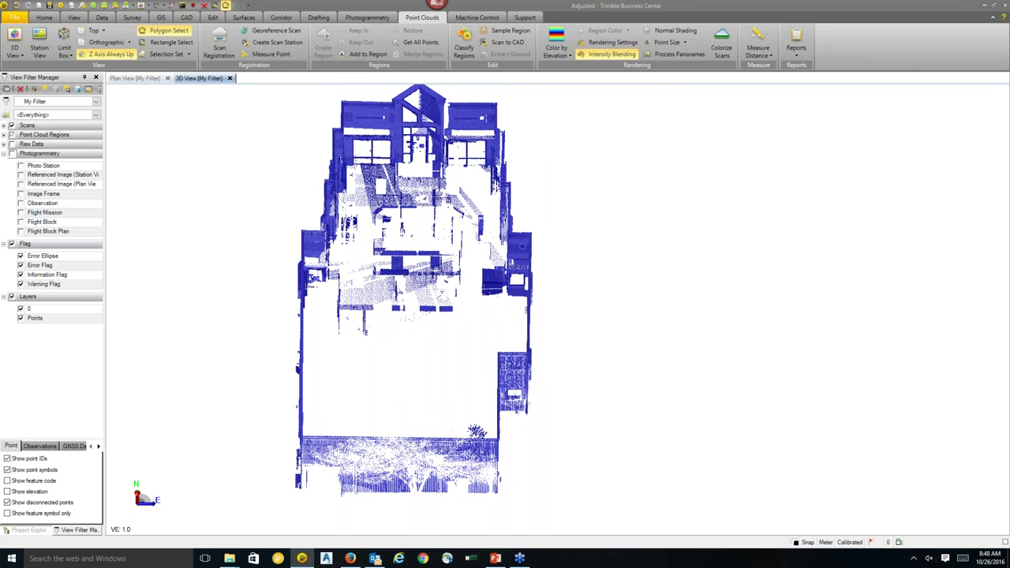
{"action": "left_click", "coordinate": [521, 246]}
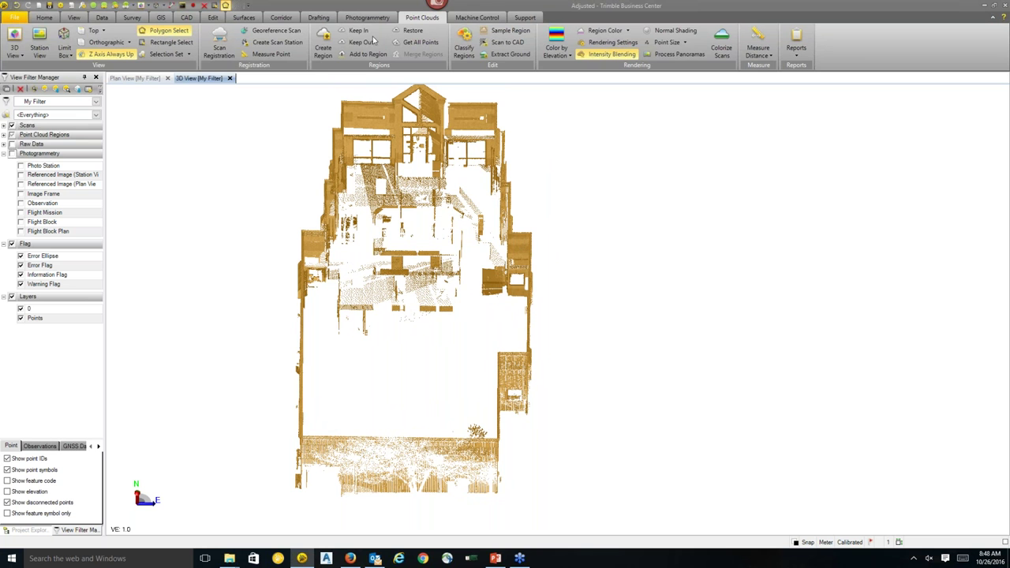
{"action": "left_click", "coordinate": [323, 51]}
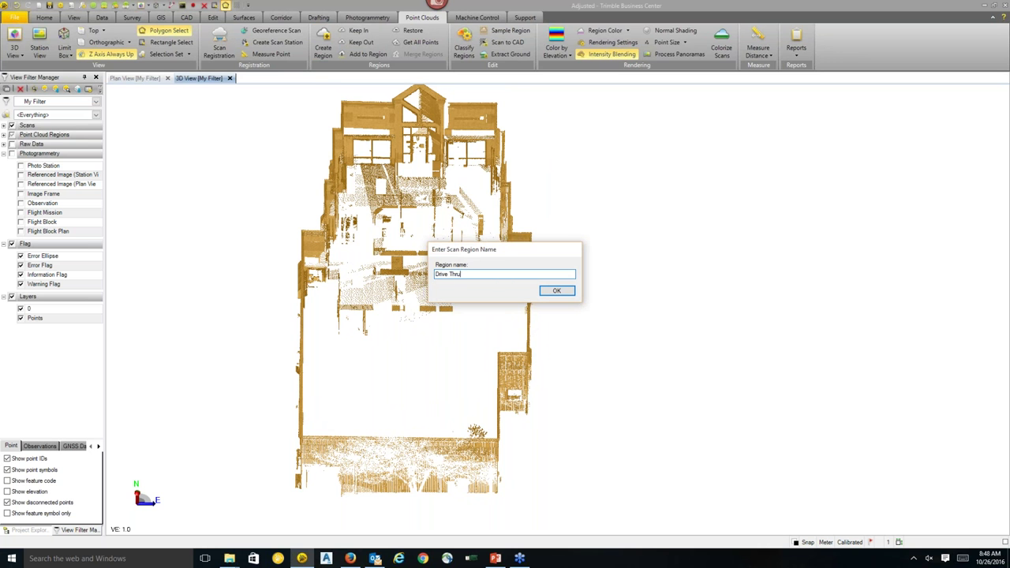
{"action": "left_click", "coordinate": [561, 294]}
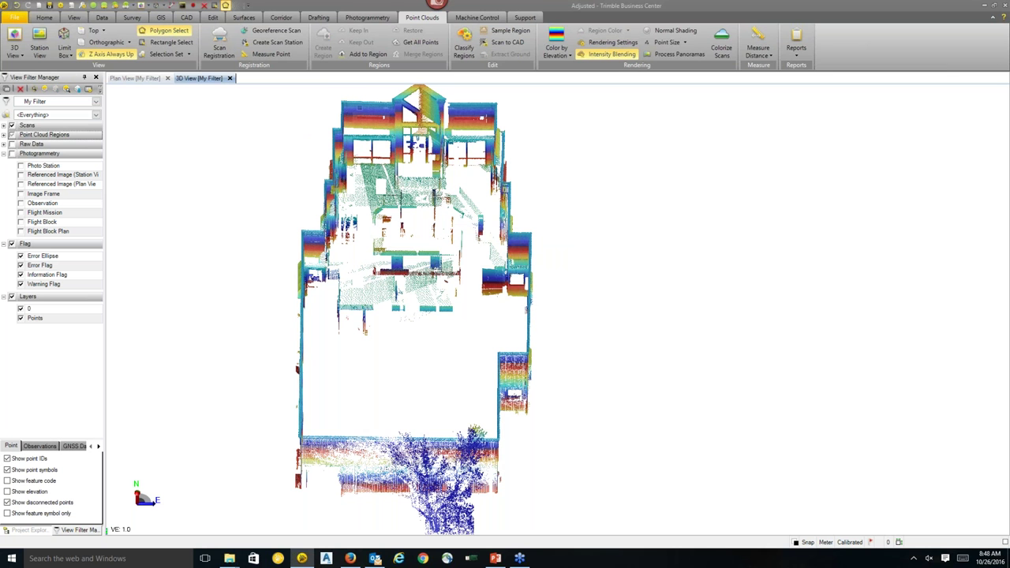
Select the Drive Thru region and switch the point cloud rendering from elevation colouring to True Color.
{"action": "left_click", "coordinate": [359, 109]}
{"action": "right_click", "coordinate": [359, 109]}
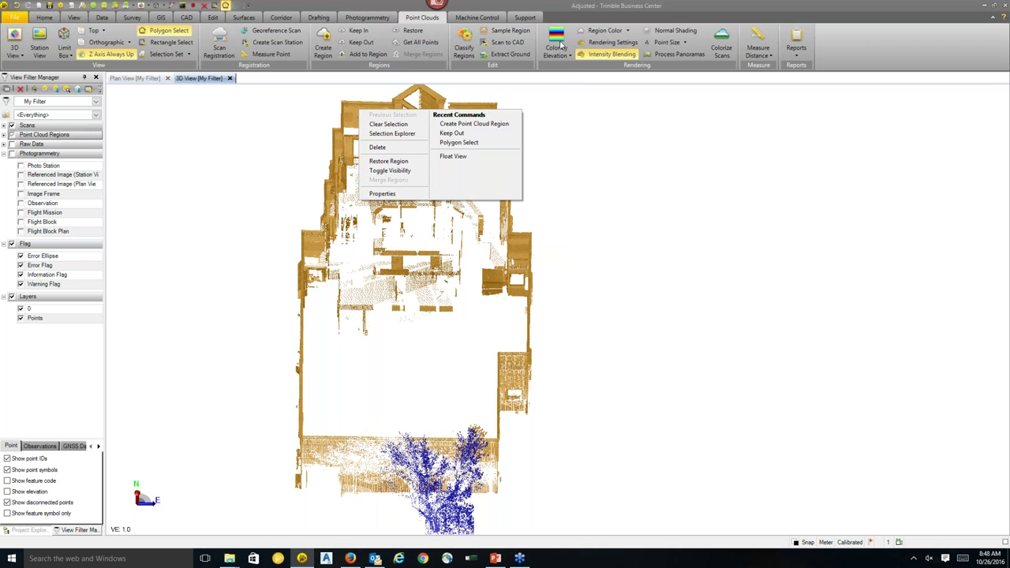
{"action": "left_click", "coordinate": [567, 67]}
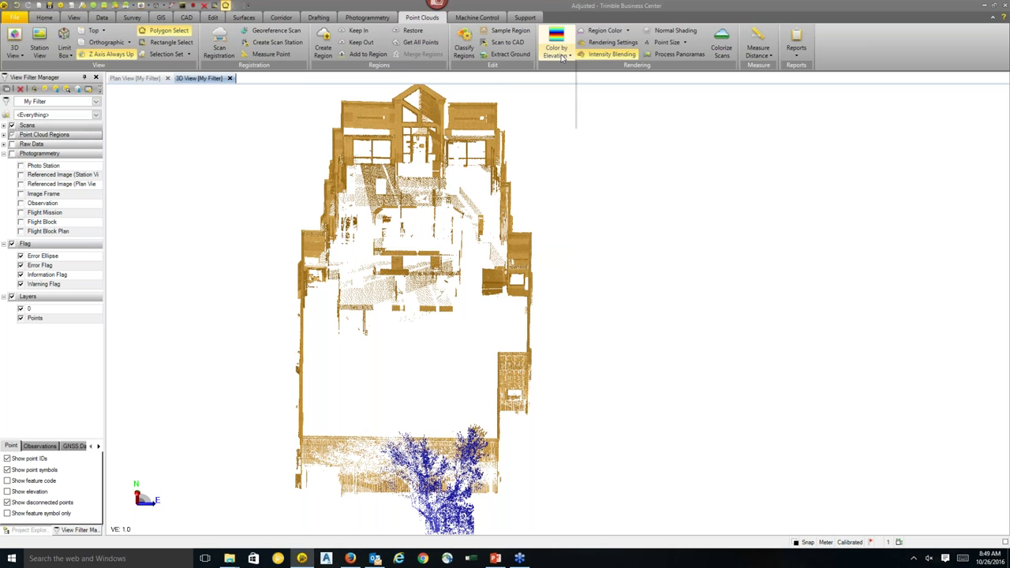
{"action": "left_click", "coordinate": [562, 56]}
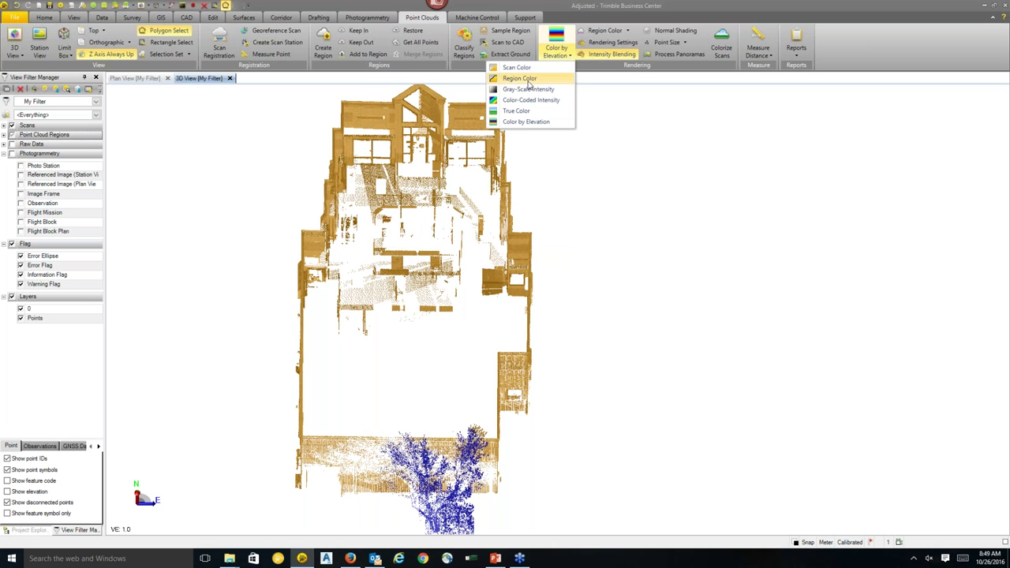
{"action": "left_click", "coordinate": [518, 111]}
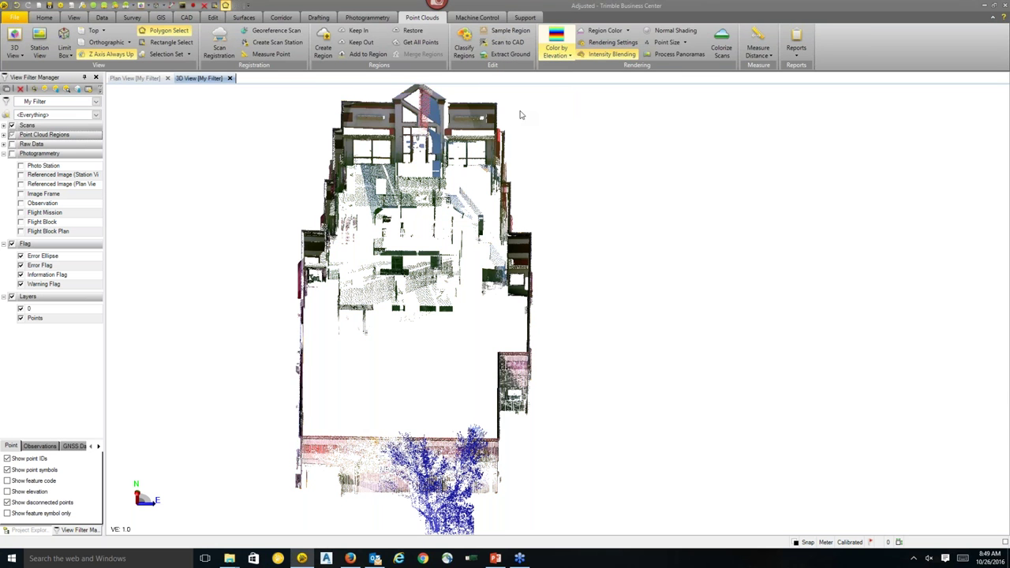
{"action": "mouse_move", "coordinate": [442, 300]}
{"action": "left_mouse_down"}
{"action": "mouse_move", "coordinate": [478, 371]}
{"action": "mouse_move", "coordinate": [339, 362]}
{"action": "mouse_move", "coordinate": [311, 374]}
{"action": "left_mouse_up"}
{"action": "left_click_drag", "start_coordinate": [661, 382], "coordinate": [635, 377]}
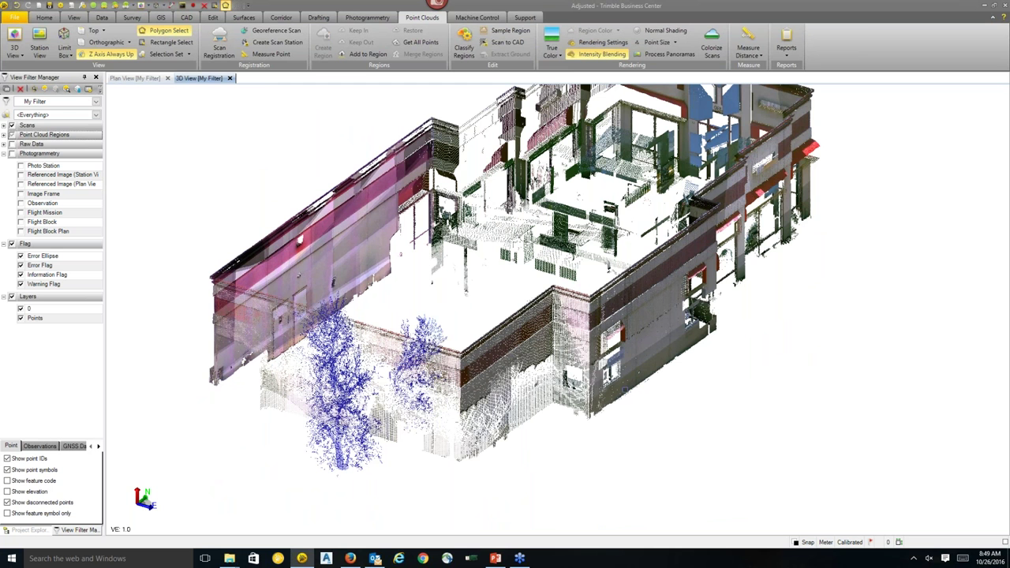
Start a new auto-closing linestring on layer 0 and place its start point at the ground-level building corner beside the trees.
{"action": "middle_click_drag", "start_coordinate": [693, 379], "coordinate": [633, 386]}
{"action": "left_click", "coordinate": [187, 17]}
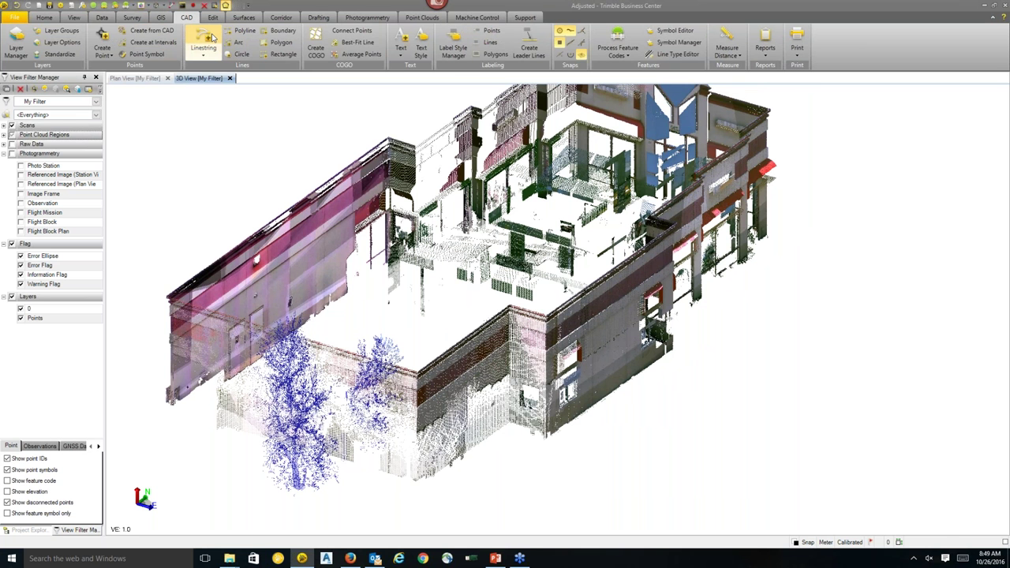
{"action": "left_click", "coordinate": [204, 41]}
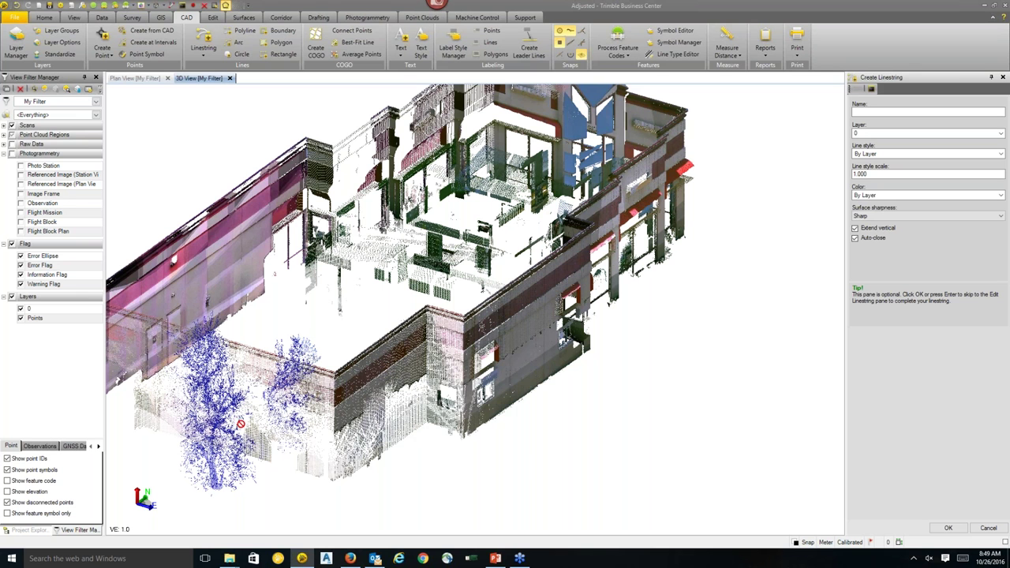
{"action": "left_click", "coordinate": [949, 528]}
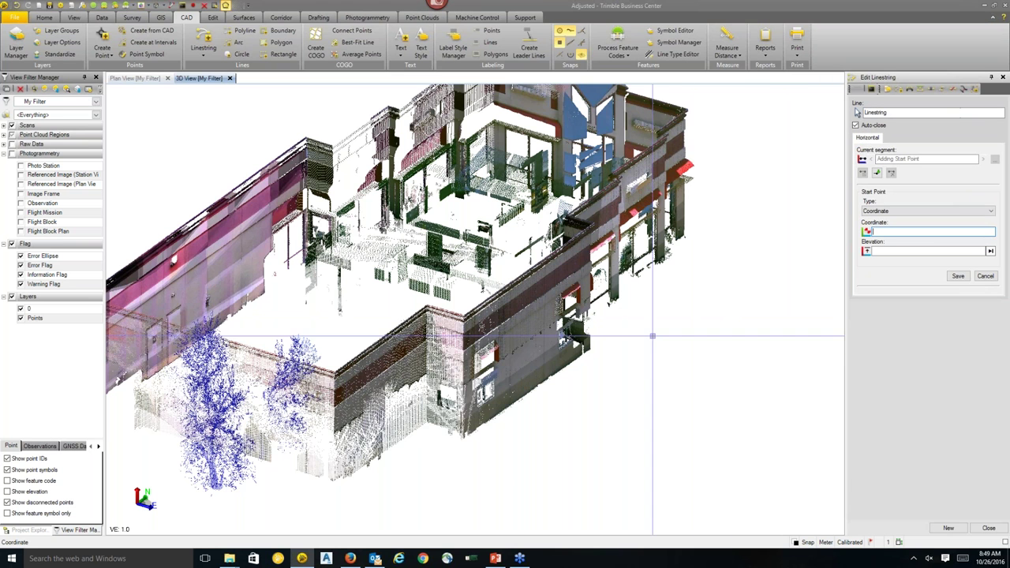
{"action": "middle_click_drag", "start_coordinate": [631, 361], "coordinate": [713, 360]}
{"action": "scroll", "coordinate": [713, 360], "scroll_direction": "down", "scroll_amount": 3}
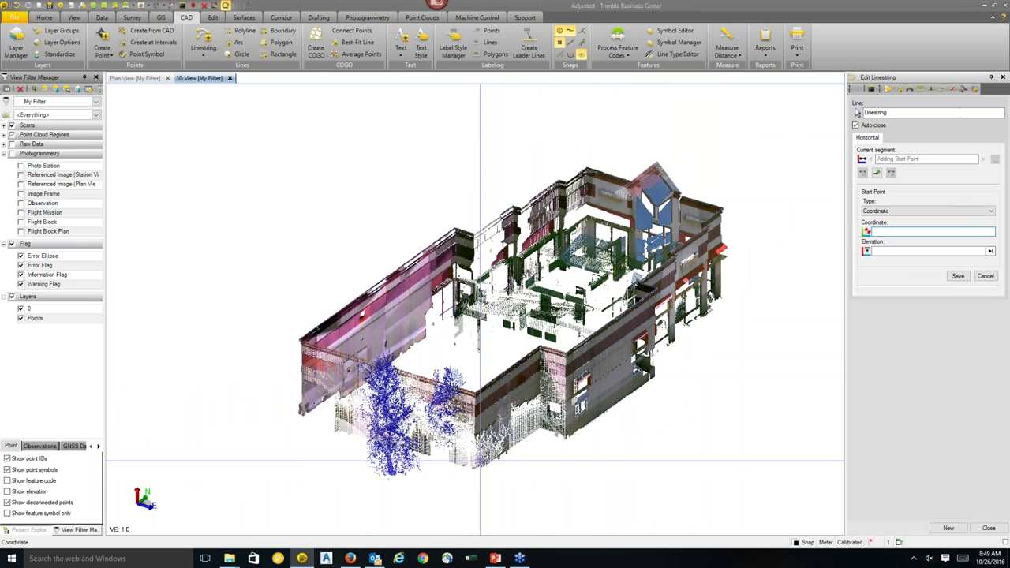
{"action": "scroll", "coordinate": [485, 442], "scroll_direction": "up", "scroll_amount": 3}
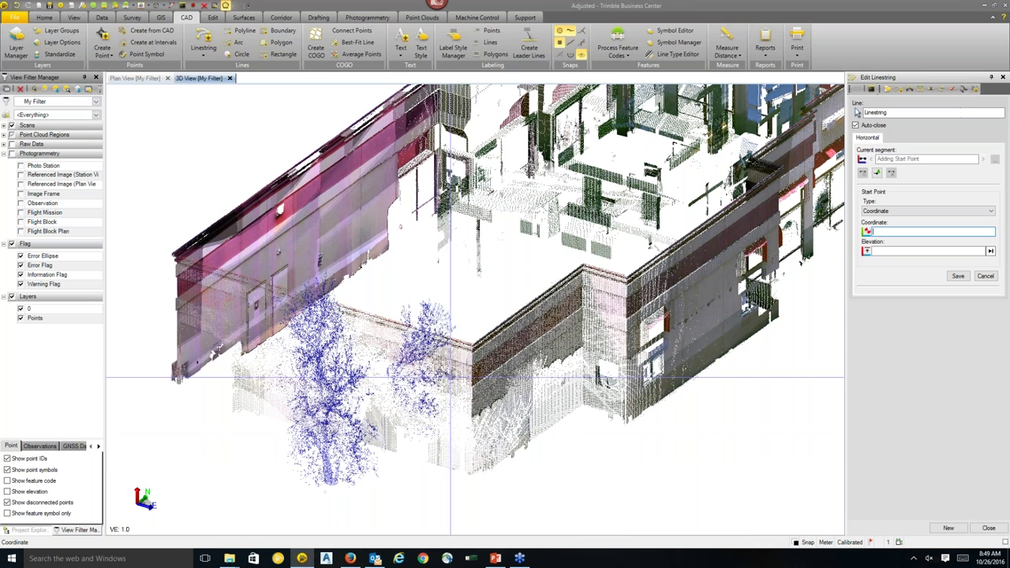
{"action": "scroll", "coordinate": [476, 461], "scroll_direction": "up", "scroll_amount": 2}
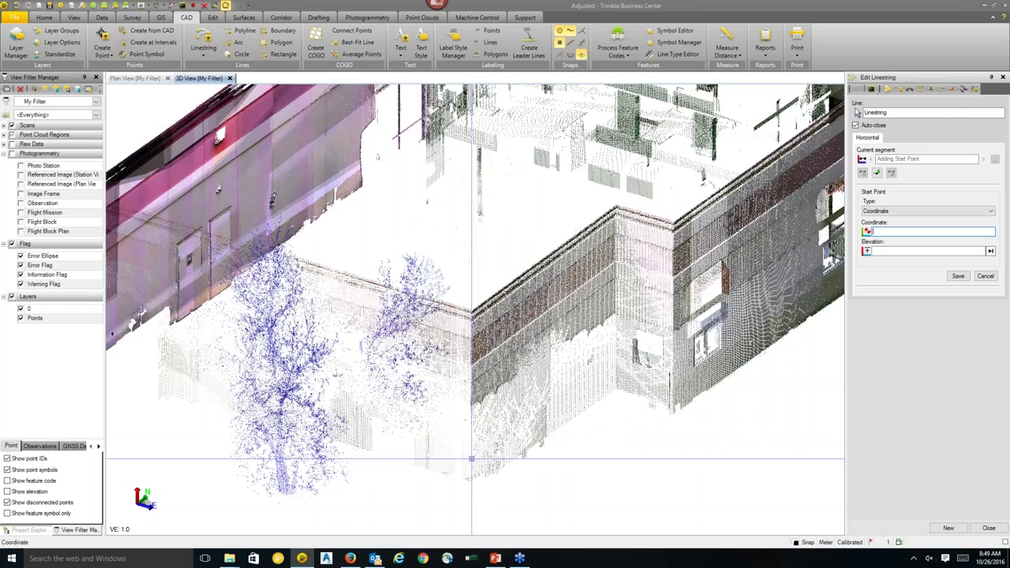
{"action": "middle_click_drag", "start_coordinate": [525, 485], "coordinate": [470, 450]}
{"action": "scroll", "coordinate": [485, 439], "scroll_direction": "up", "scroll_amount": 1}
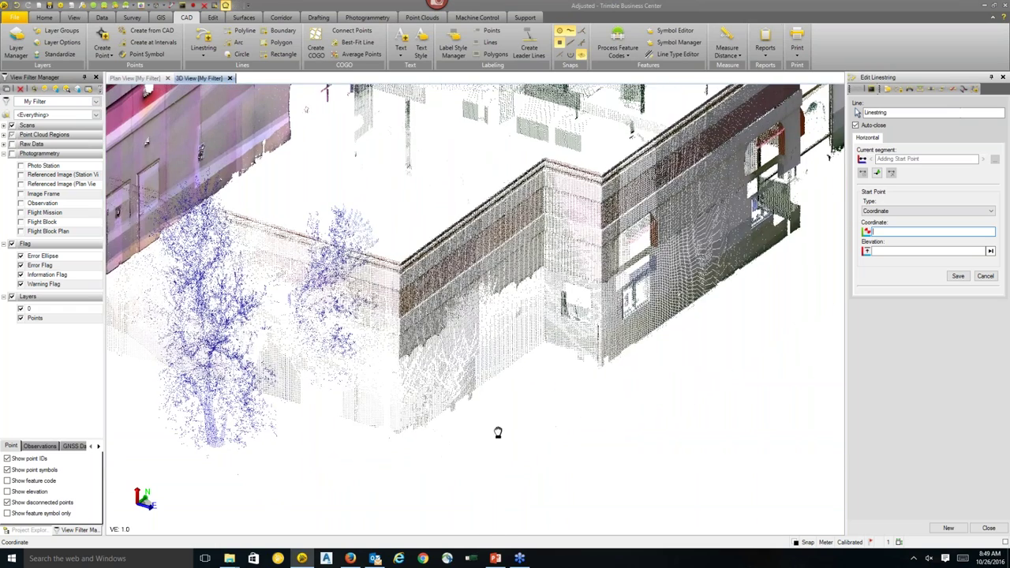
{"action": "scroll", "coordinate": [497, 430], "scroll_direction": "up", "scroll_amount": 1}
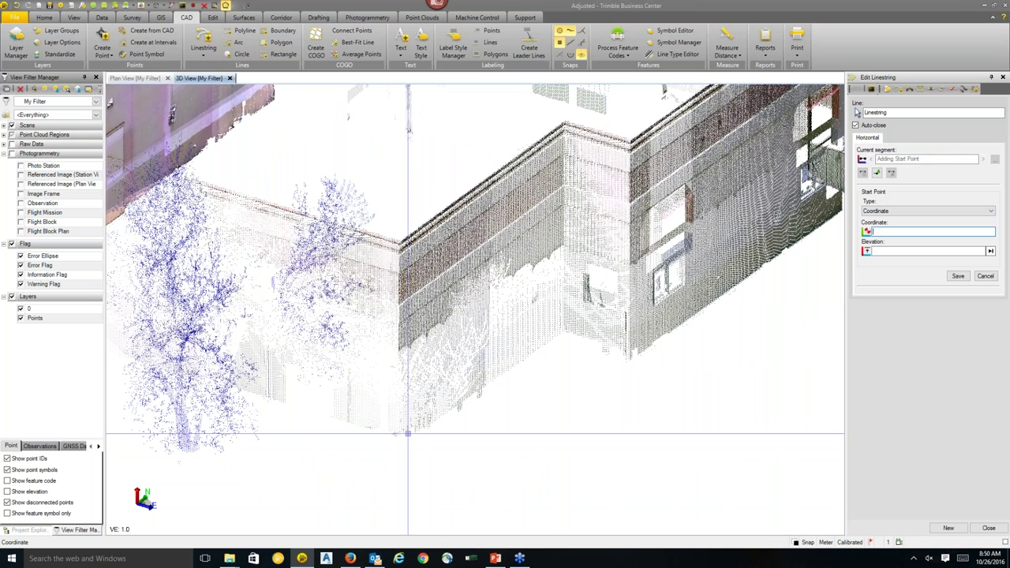
{"action": "scroll", "coordinate": [394, 441], "scroll_direction": "up", "scroll_amount": 1}
{"action": "scroll", "coordinate": [395, 439], "scroll_direction": "up", "scroll_amount": 1}
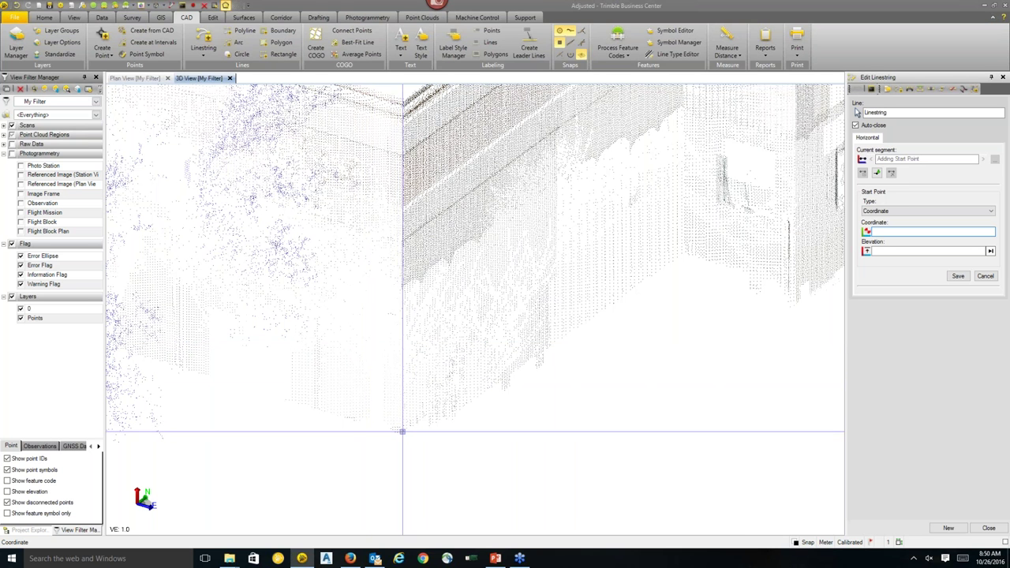
{"action": "left_click", "coordinate": [396, 433]}
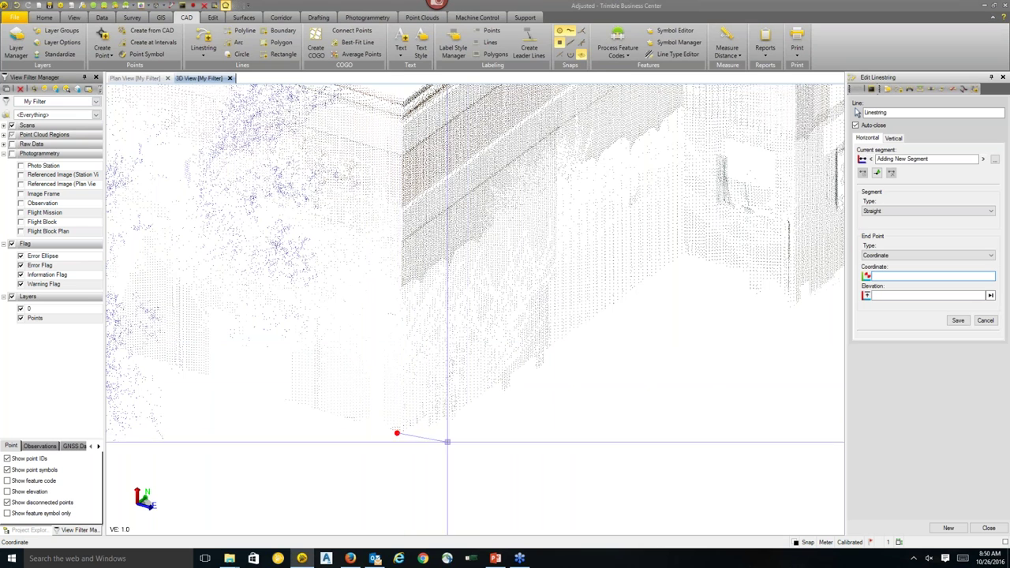
Add straight segments along the wall base to the inner recess corner, the next outer corner and the far end of the long side wall.
{"action": "middle_click_drag", "start_coordinate": [609, 421], "coordinate": [520, 475]}
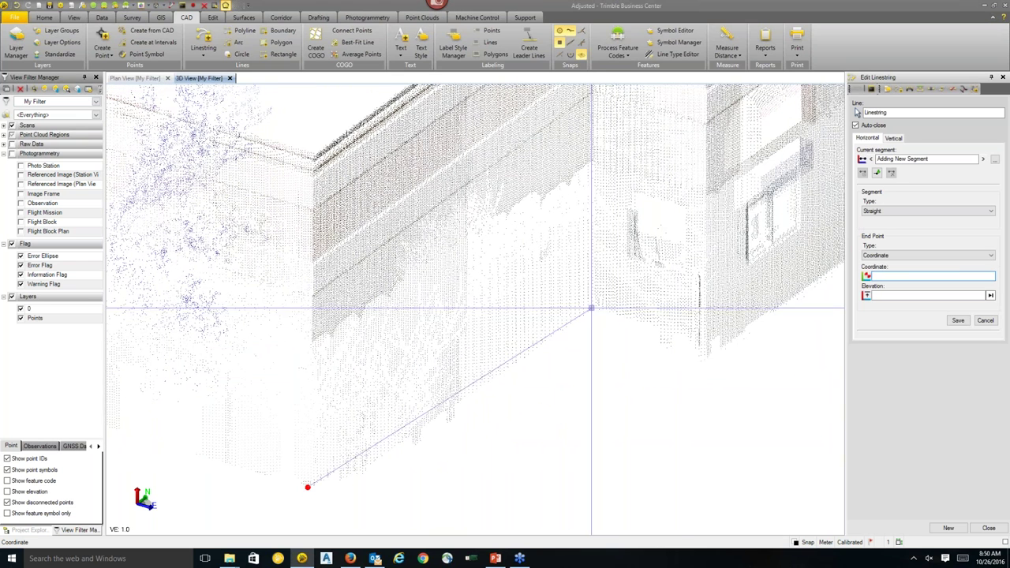
{"action": "left_click", "coordinate": [591, 307]}
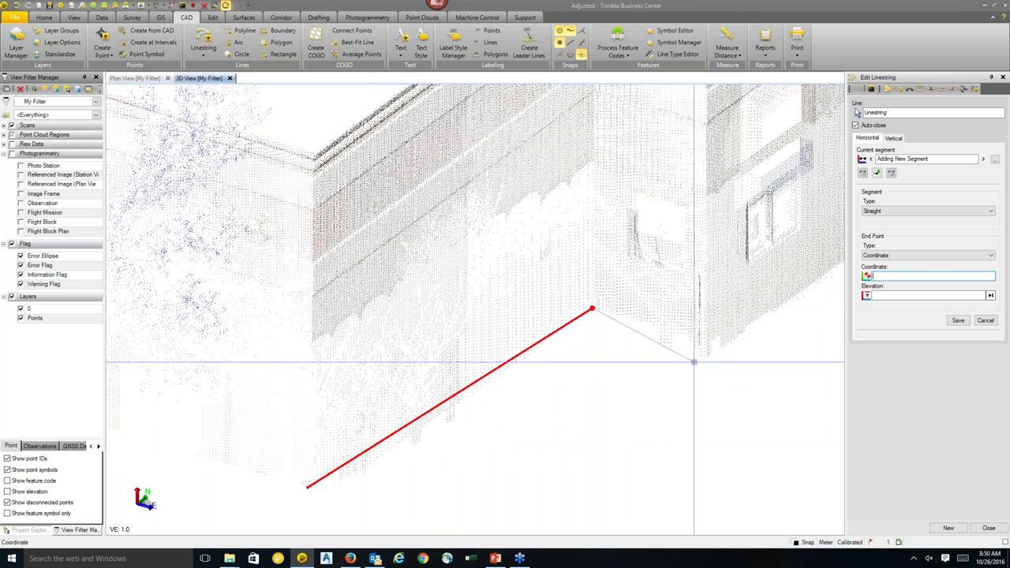
{"action": "left_click", "coordinate": [704, 360]}
{"action": "middle_click_drag", "start_coordinate": [629, 362], "coordinate": [338, 408]}
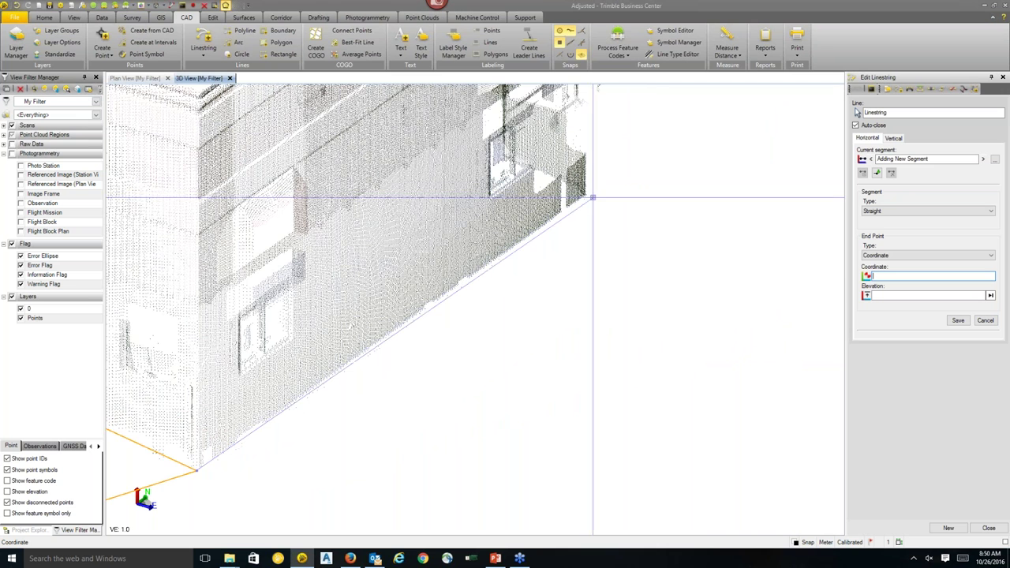
Add a short straight segment from the end of the side wall to the recessed corner beside the first storefront window.
{"action": "scroll", "coordinate": [555, 201], "scroll_direction": "up", "scroll_amount": 5}
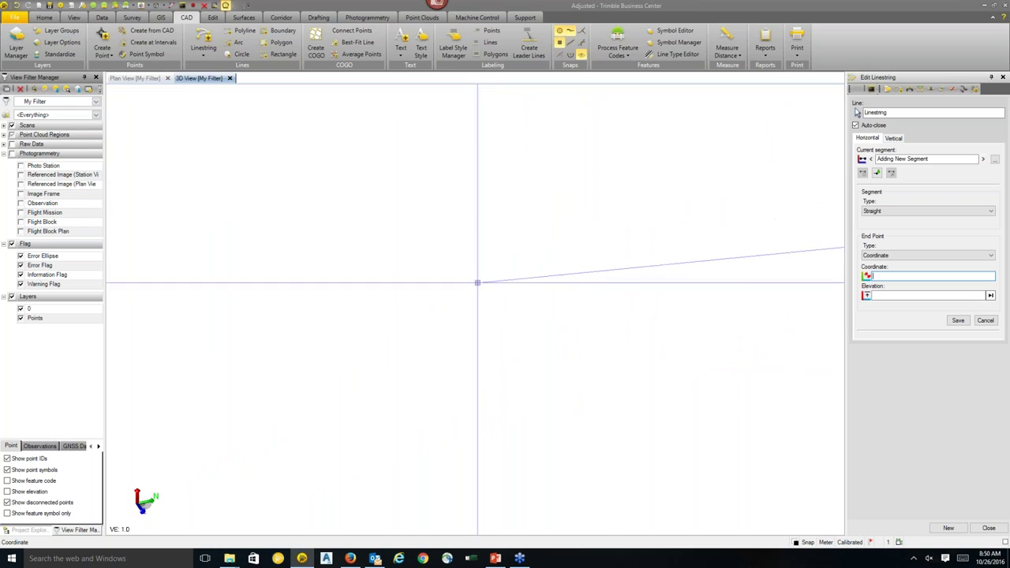
{"action": "scroll", "coordinate": [473, 280], "scroll_direction": "down", "scroll_amount": 5}
{"action": "scroll", "coordinate": [582, 325], "scroll_direction": "up", "scroll_amount": 3}
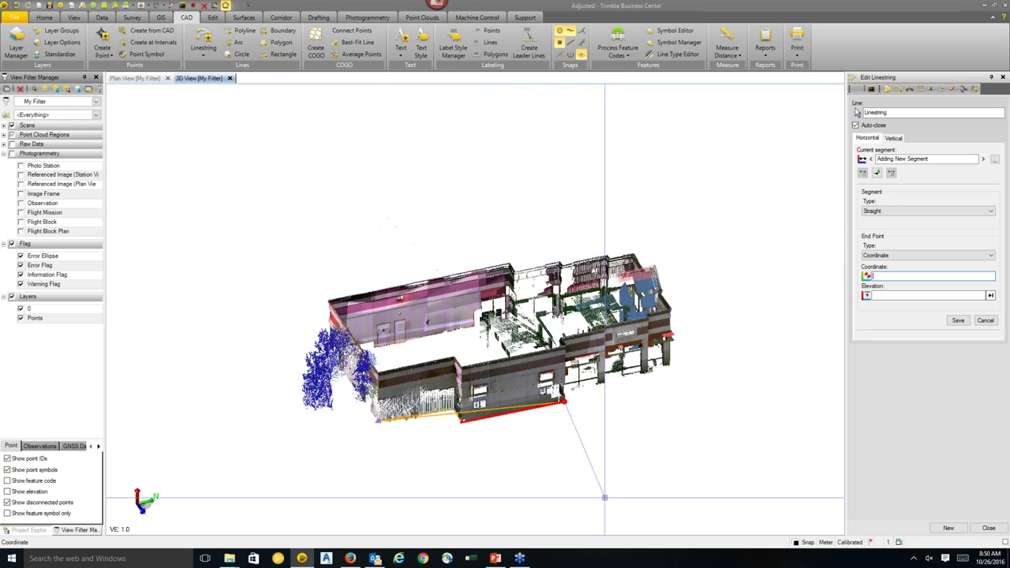
{"action": "scroll", "coordinate": [583, 325], "scroll_direction": "up", "scroll_amount": 5}
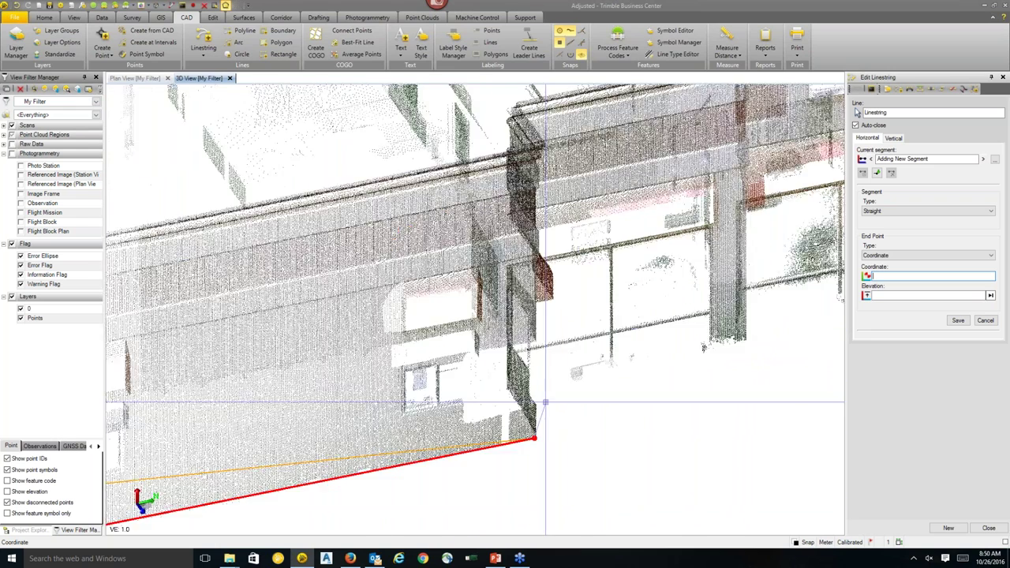
{"action": "middle_click_drag", "start_coordinate": [465, 510], "coordinate": [465, 391]}
{"action": "scroll", "coordinate": [465, 392], "scroll_direction": "up", "scroll_amount": 5}
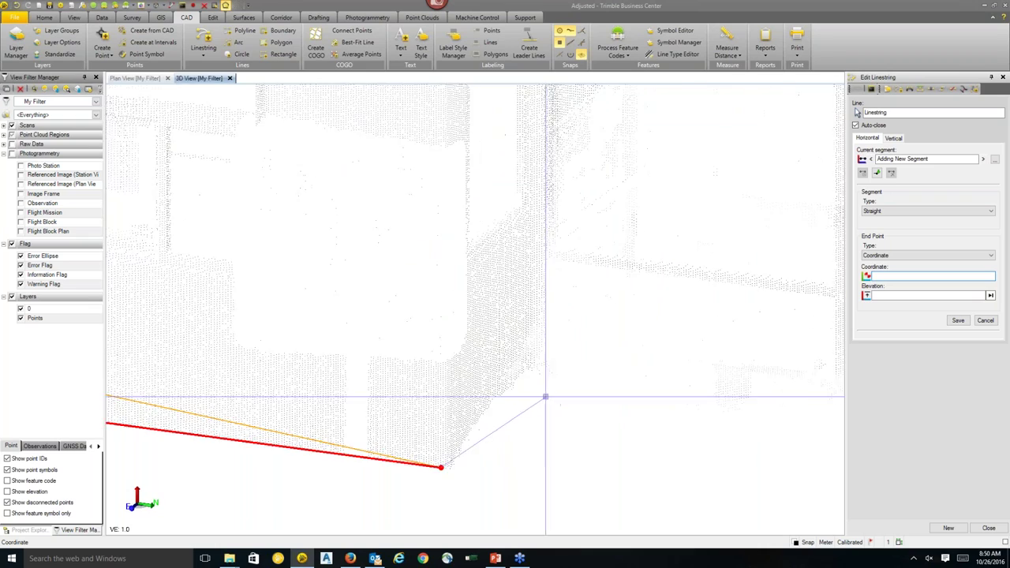
{"action": "scroll", "coordinate": [521, 357], "scroll_direction": "up", "scroll_amount": 3}
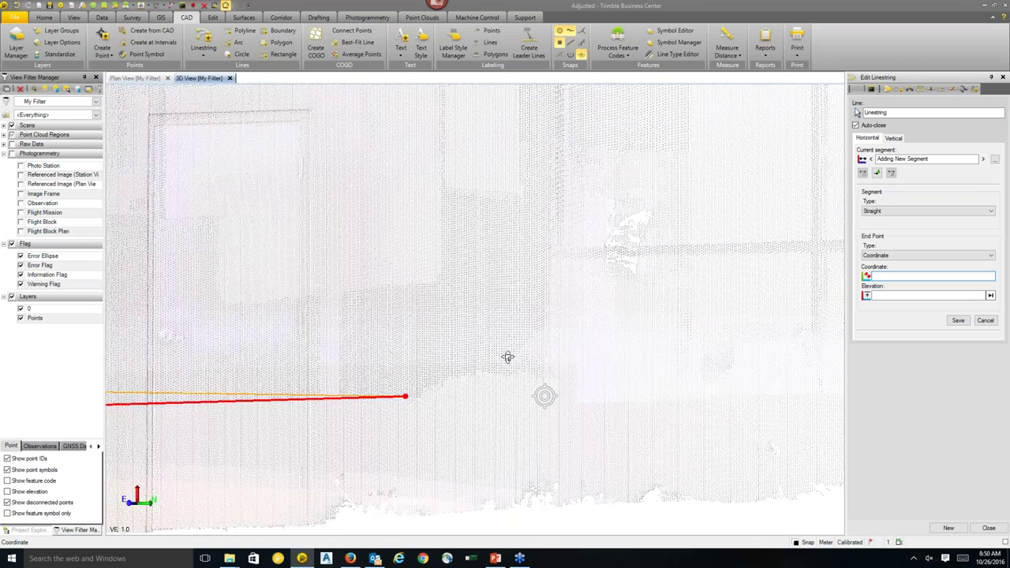
{"action": "left_click", "coordinate": [540, 378]}
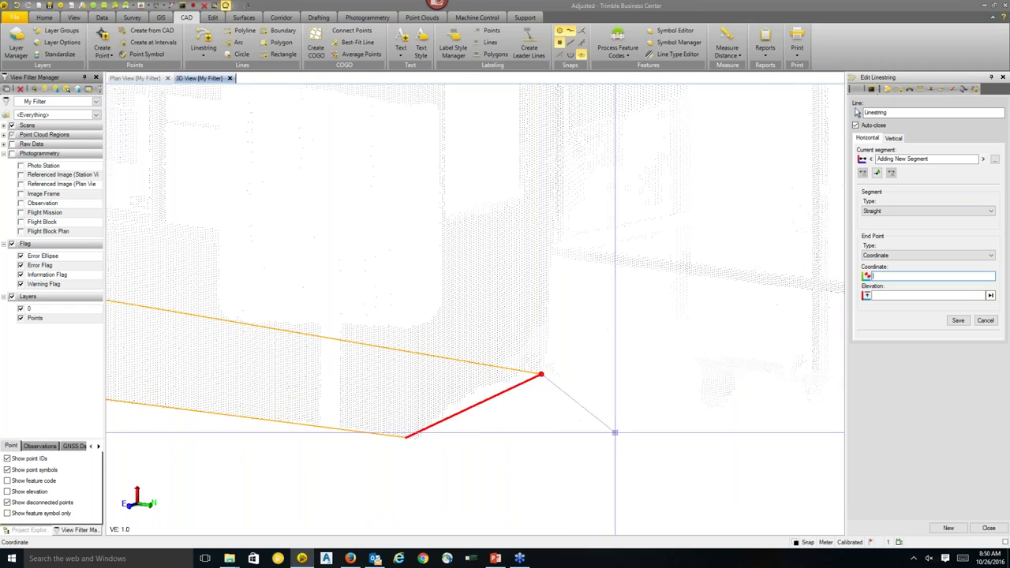
Add a straight segment along the storefront base to the foot of the far corner column.
{"action": "scroll", "coordinate": [605, 426], "scroll_direction": "down", "scroll_amount": 3}
{"action": "scroll", "coordinate": [607, 427], "scroll_direction": "up", "scroll_amount": 5}
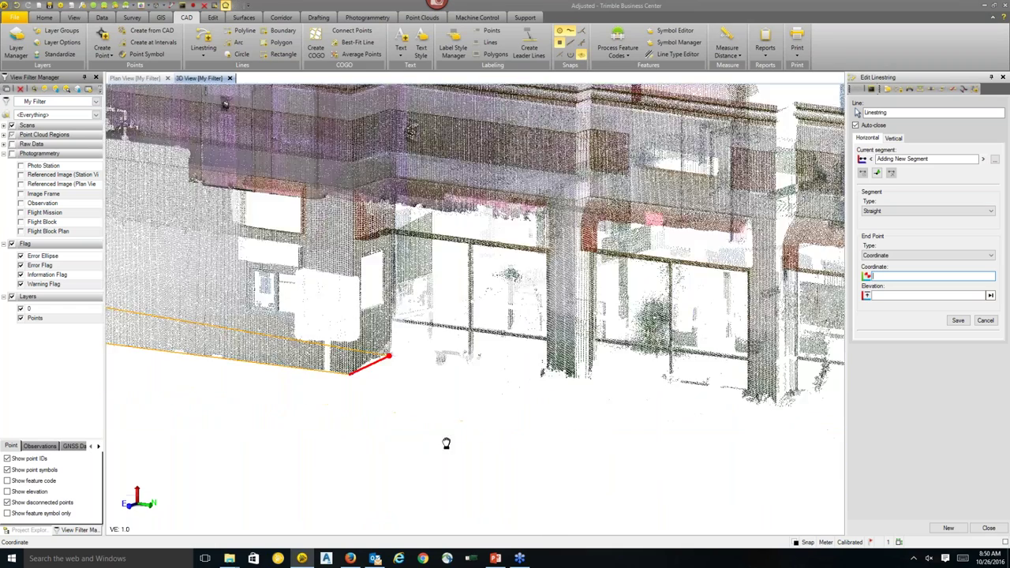
{"action": "middle_click_drag", "start_coordinate": [654, 451], "coordinate": [622, 326]}
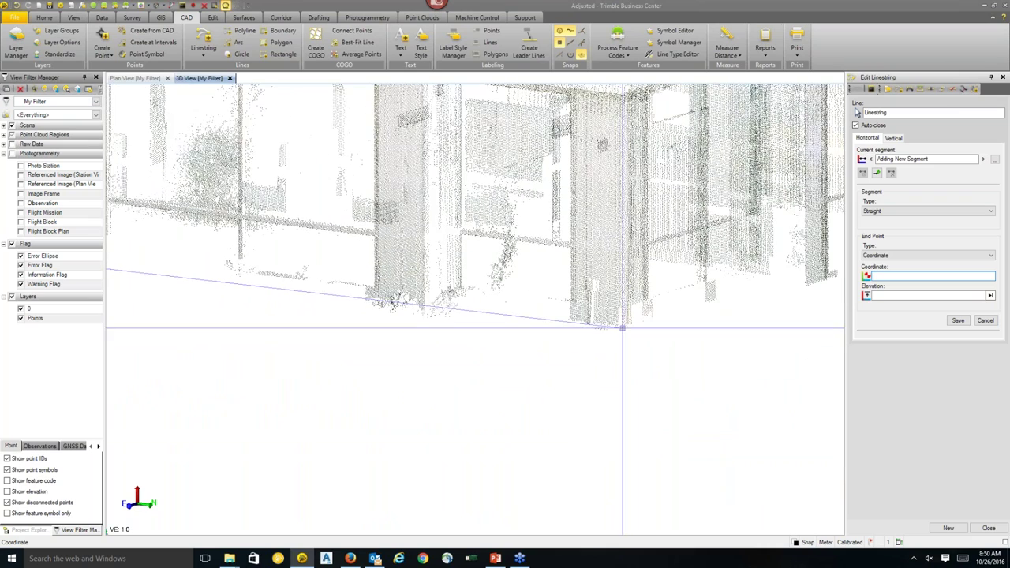
{"action": "left_click", "coordinate": [622, 327]}
Add the next vertex with Bearing Bearing, using bearing 269°43'34" from the corner column and a second bearing from the next large column's base.
{"action": "middle_click_drag", "start_coordinate": [654, 319], "coordinate": [643, 350]}
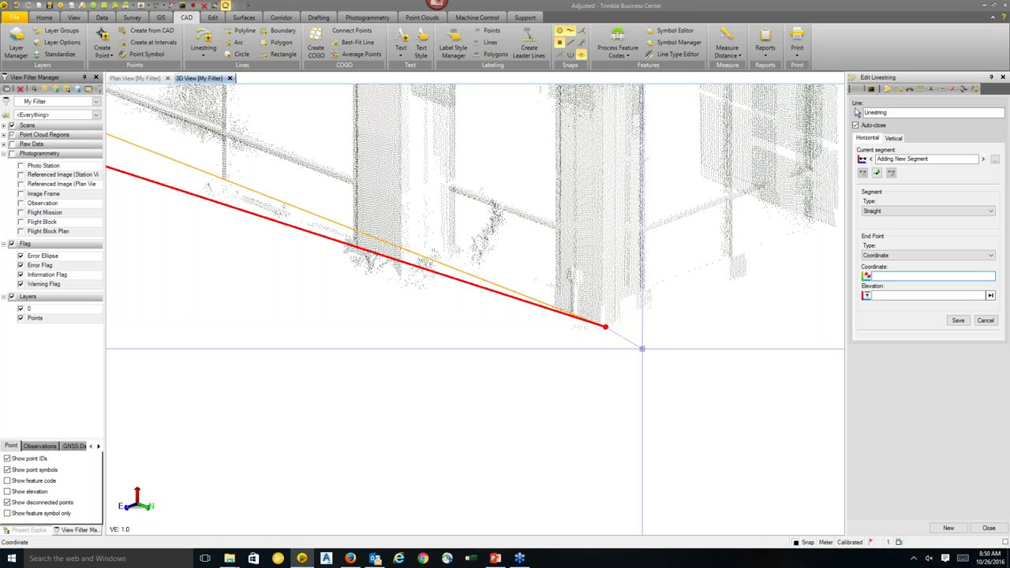
{"action": "right_click", "coordinate": [642, 348]}
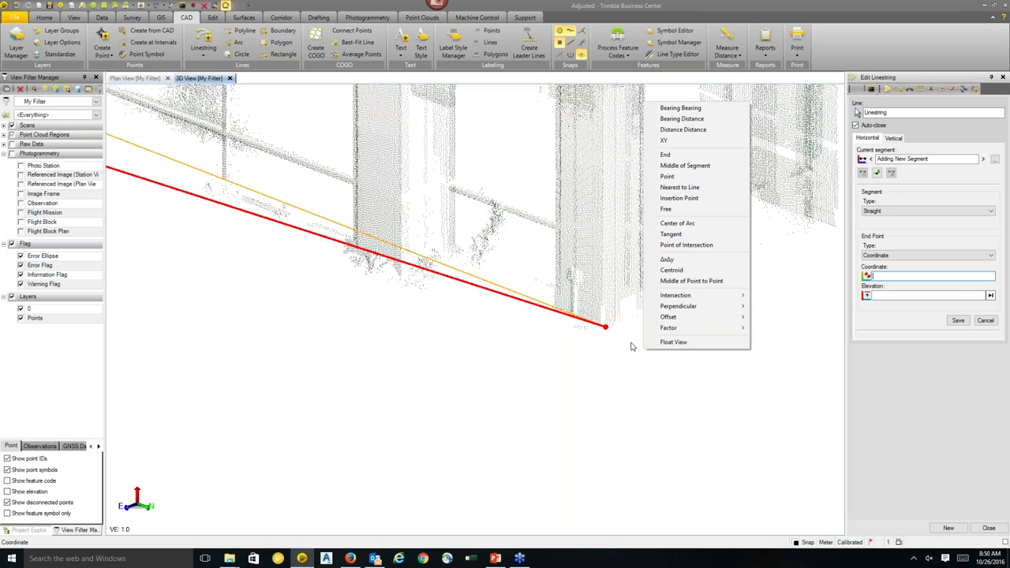
{"action": "left_click", "coordinate": [684, 109]}
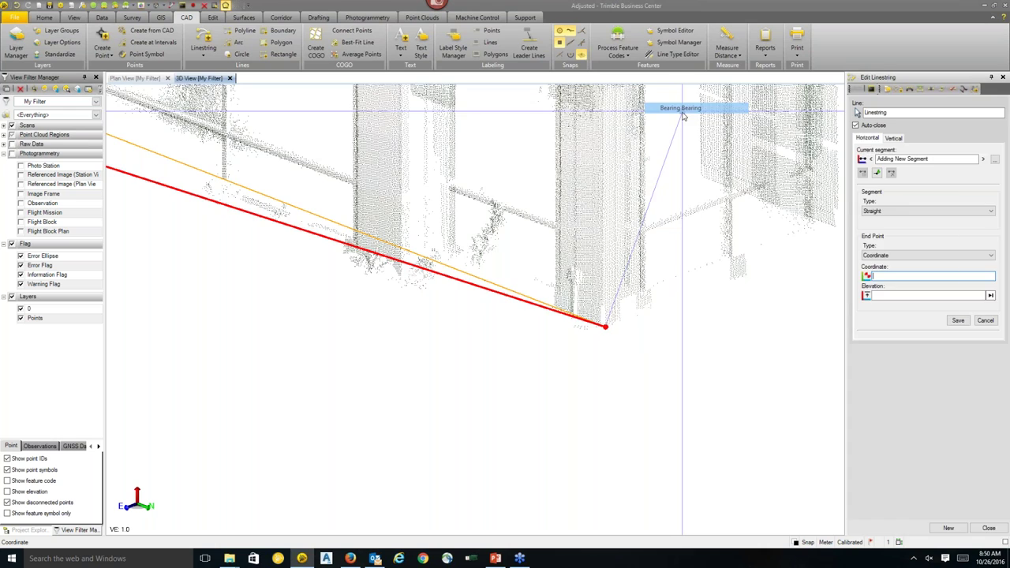
{"action": "middle_click_drag", "start_coordinate": [739, 293], "coordinate": [598, 345]}
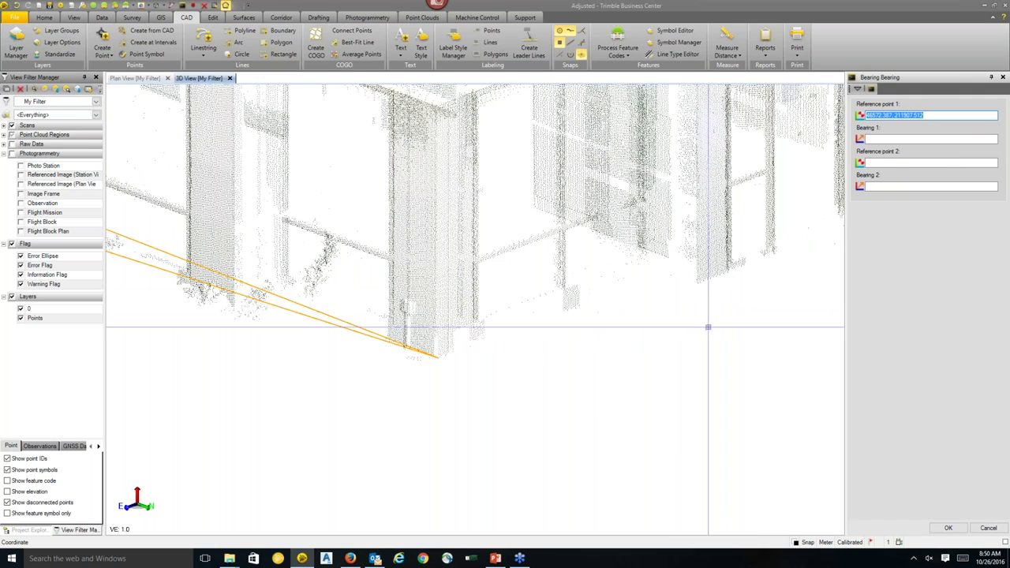
{"action": "scroll", "coordinate": [688, 287], "scroll_direction": "up", "scroll_amount": 3}
{"action": "middle_click_drag", "start_coordinate": [693, 272], "coordinate": [710, 289]}
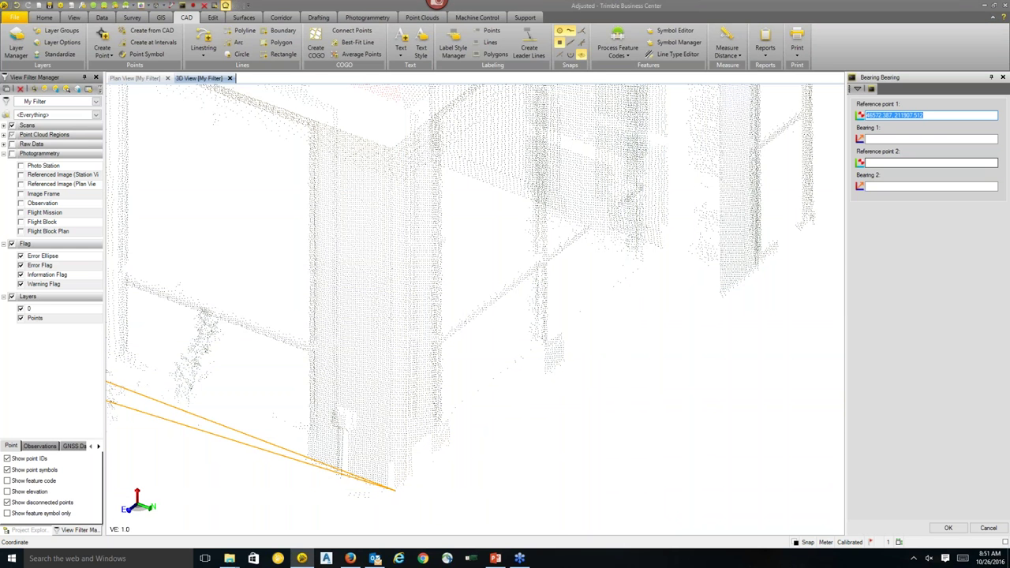
{"action": "left_click", "coordinate": [876, 140]}
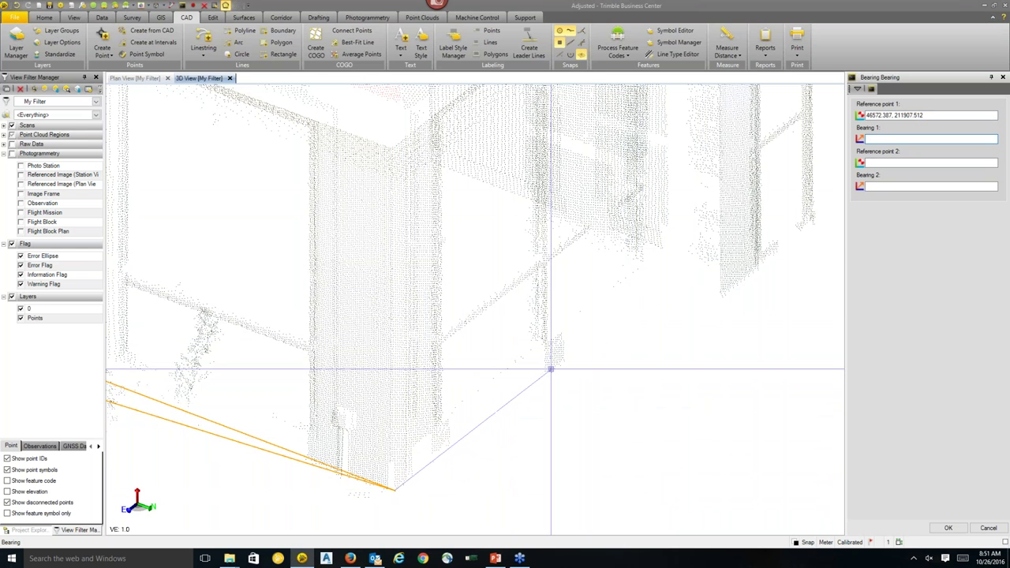
{"action": "left_click", "coordinate": [548, 373]}
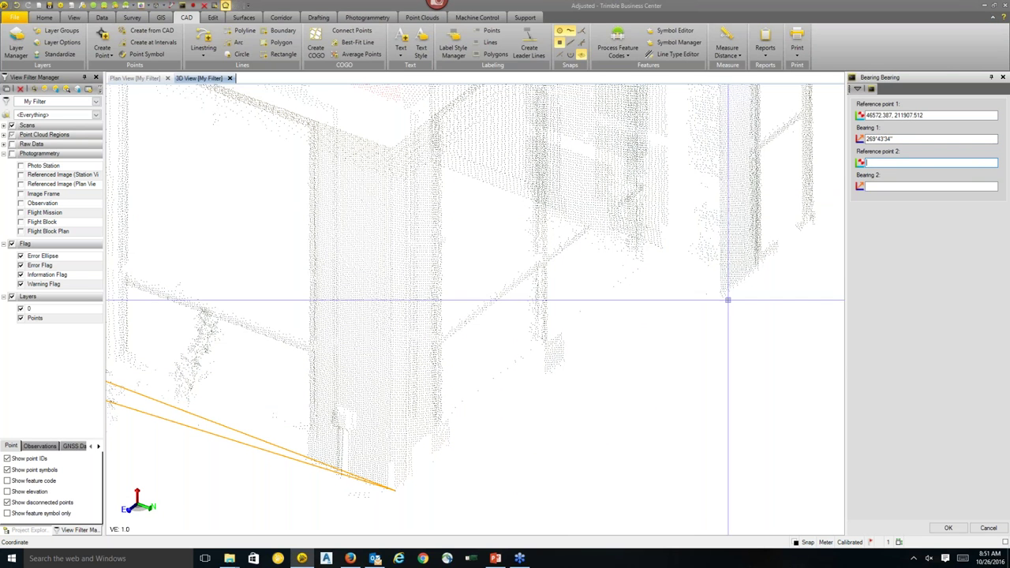
{"action": "left_click", "coordinate": [722, 295]}
{"action": "scroll", "coordinate": [663, 270], "scroll_direction": "up", "scroll_amount": 3}
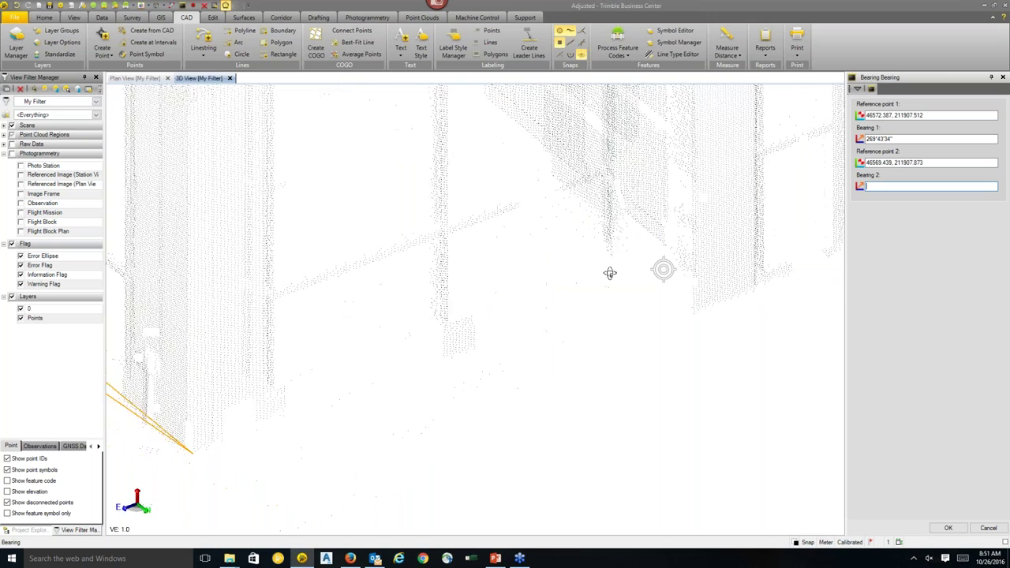
{"action": "scroll", "coordinate": [610, 273], "scroll_direction": "up", "scroll_amount": 4}
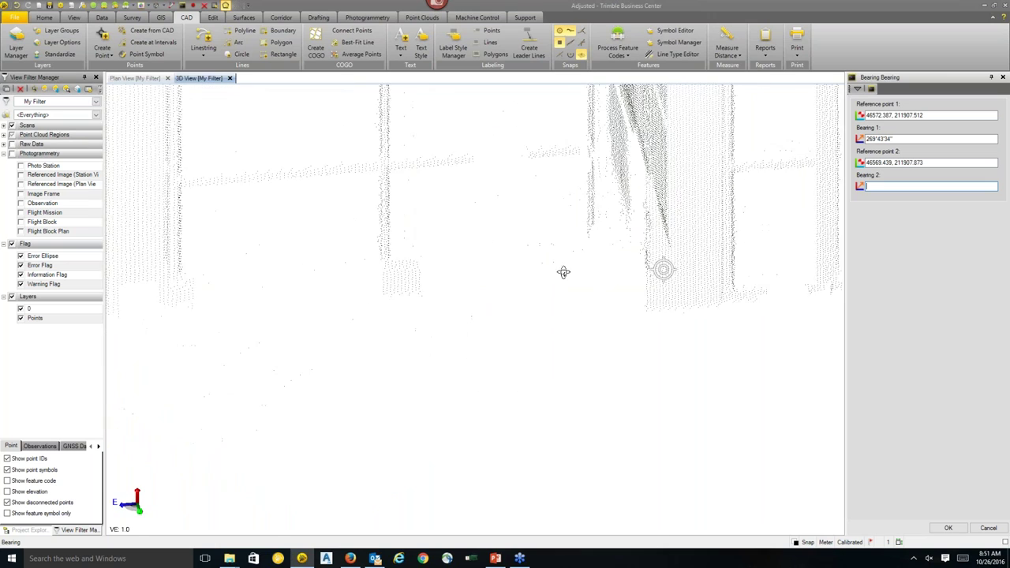
{"action": "left_click", "coordinate": [630, 244]}
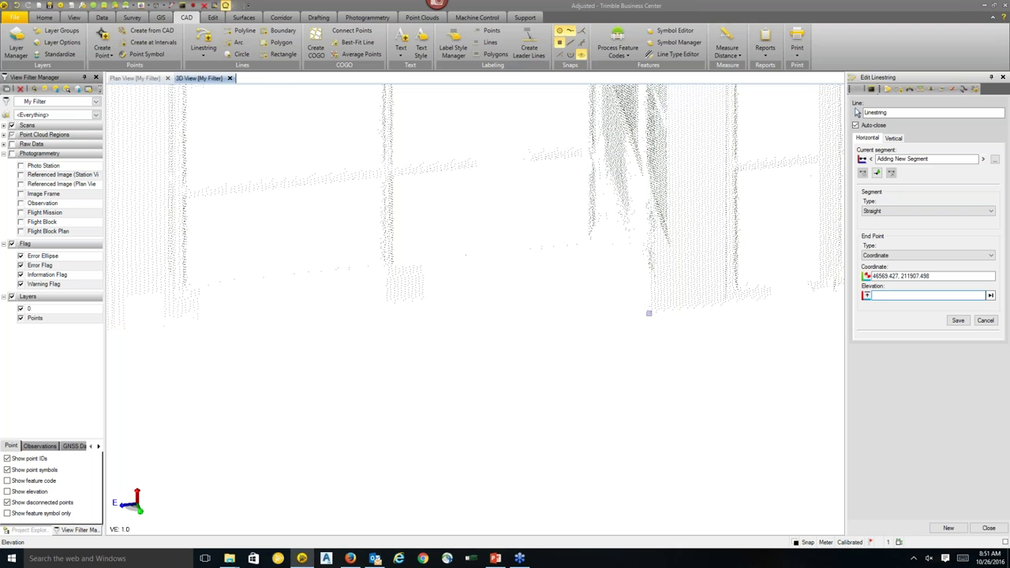
{"action": "scroll", "coordinate": [640, 277], "scroll_direction": "down", "scroll_amount": 2}
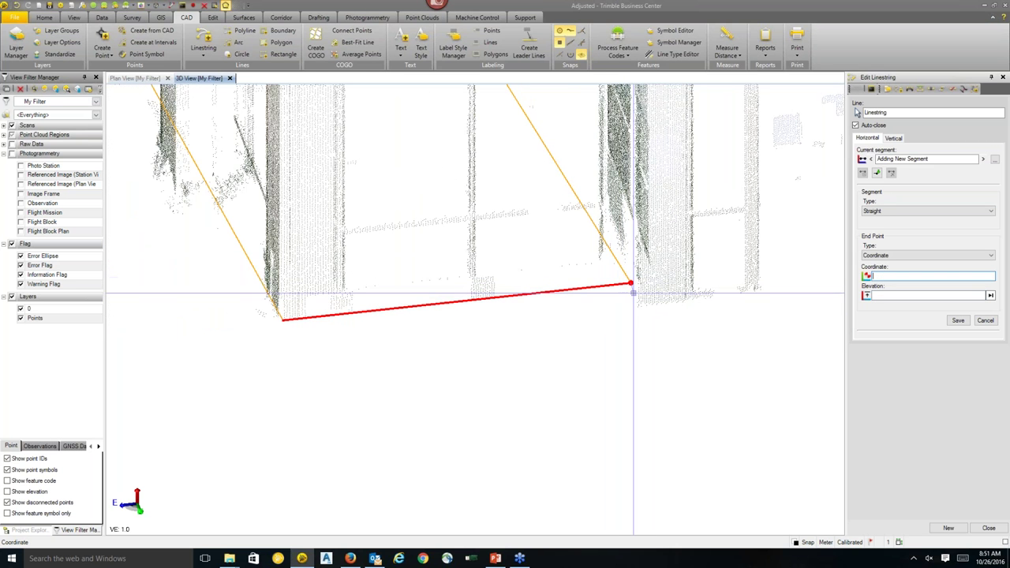
{"action": "middle_click_drag", "start_coordinate": [625, 284], "coordinate": [625, 352]}
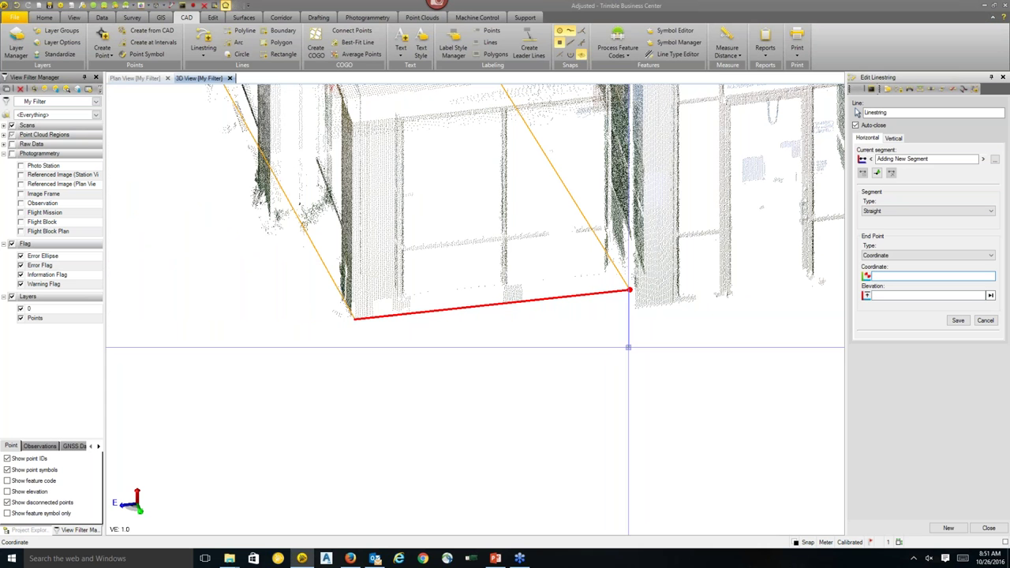
{"action": "right_click", "coordinate": [627, 347]}
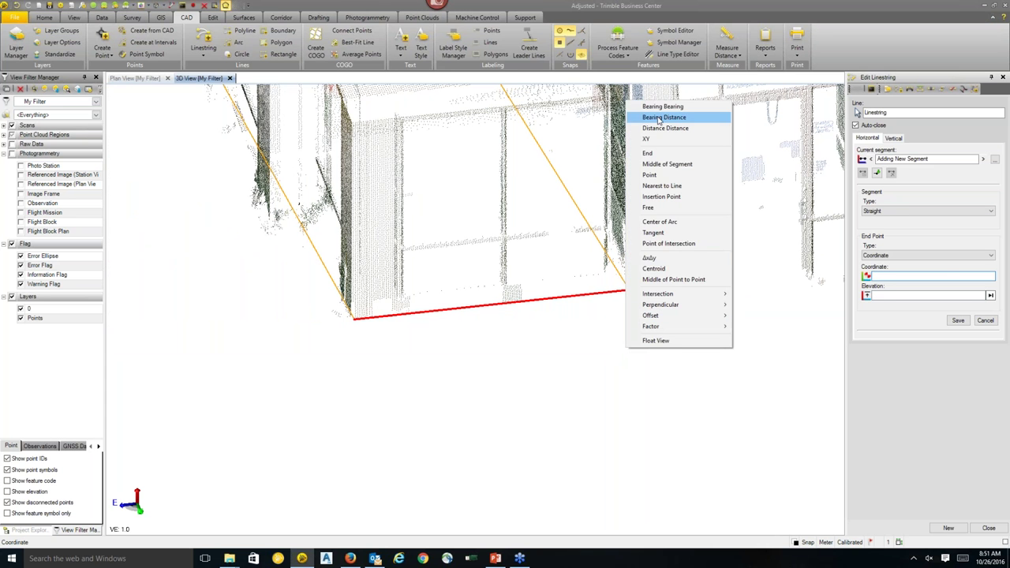
{"action": "middle_click_drag", "start_coordinate": [643, 289], "coordinate": [721, 334]}
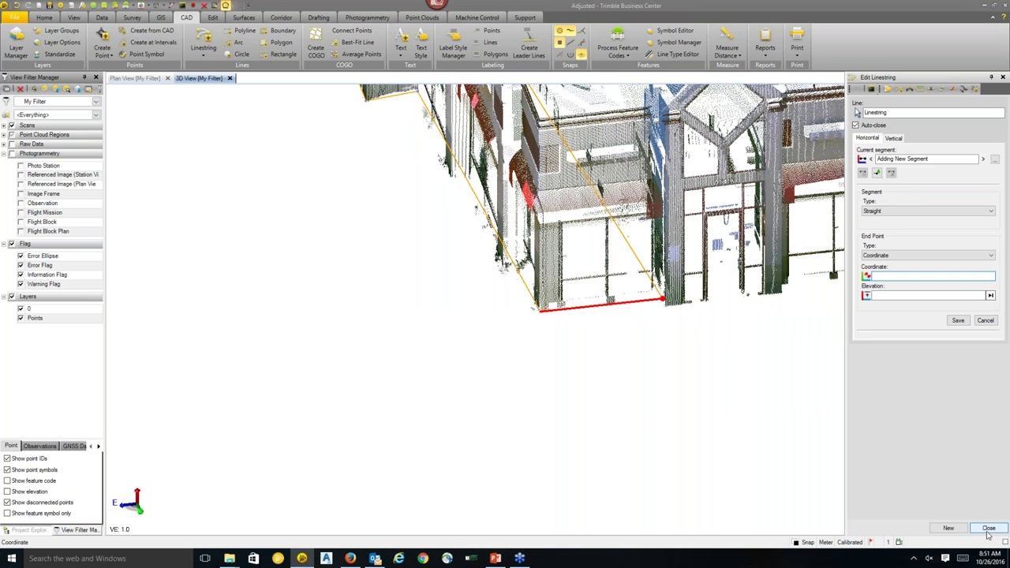
Finish editing the linestring and examine the traced wall-base outline from around the building in the 3D view.
{"action": "left_click", "coordinate": [989, 528]}
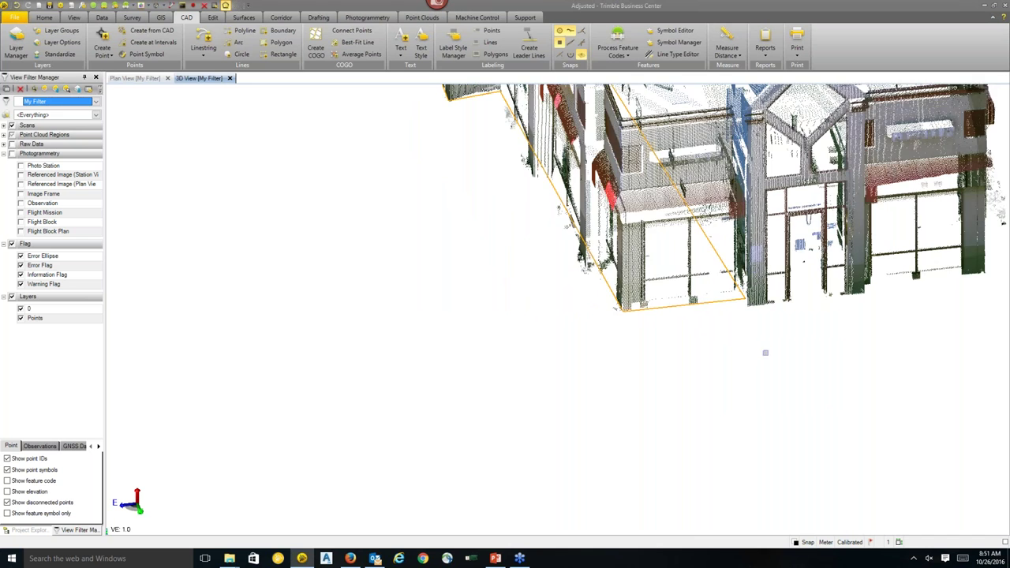
{"action": "middle_click_drag", "start_coordinate": [762, 331], "coordinate": [756, 326]}
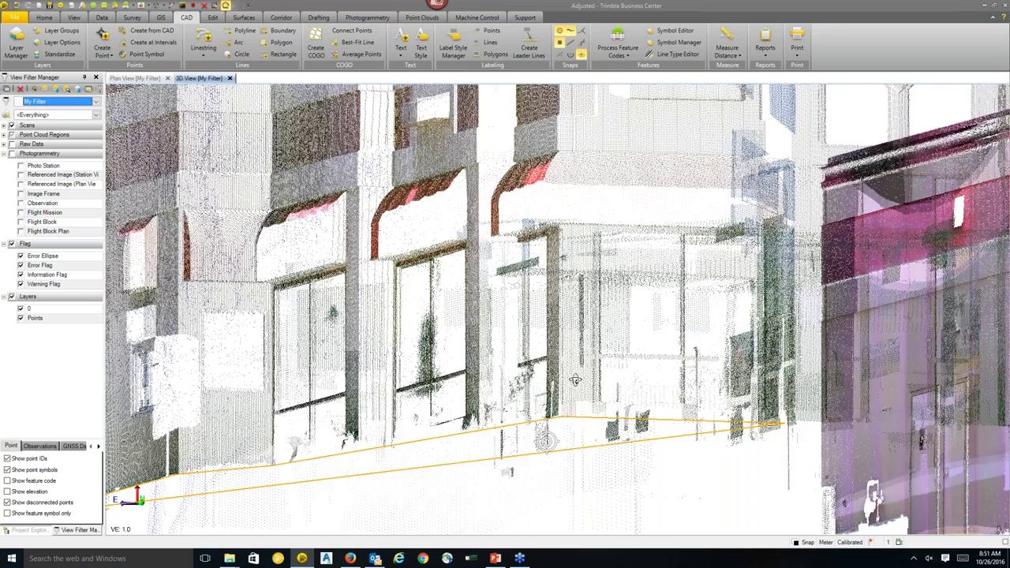
{"action": "mouse_move", "coordinate": [575, 381]}
{"action": "left_mouse_down"}
{"action": "mouse_move", "coordinate": [437, 402]}
{"action": "mouse_move", "coordinate": [532, 428]}
{"action": "mouse_move", "coordinate": [683, 419]}
{"action": "left_mouse_up"}
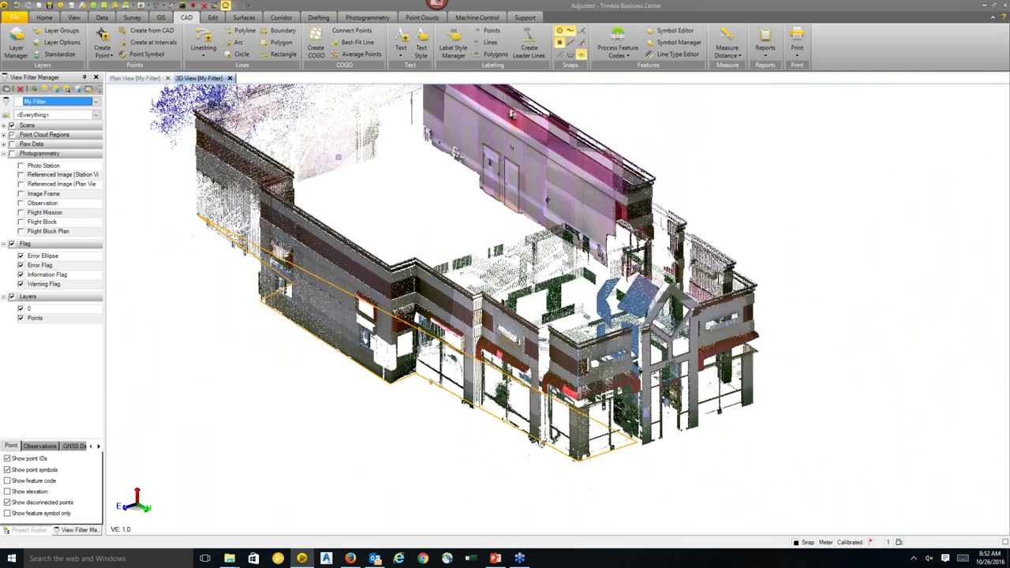
{"action": "left_click_drag", "start_coordinate": [310, 430], "coordinate": [296, 461]}
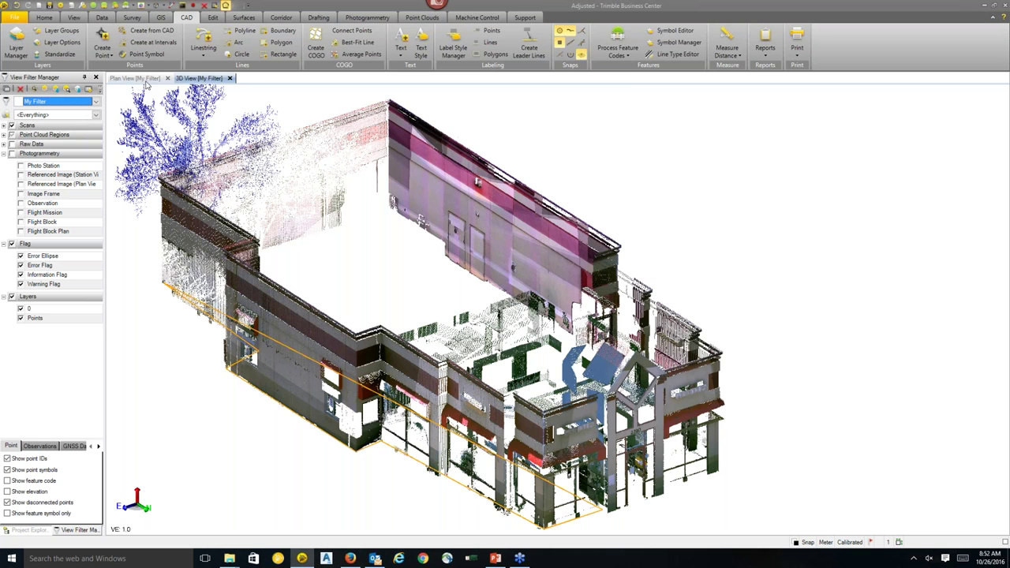
Switch to the plan view, inspect the traced linestring against the building's scan outline and clear the selection.
{"action": "left_click", "coordinate": [138, 78]}
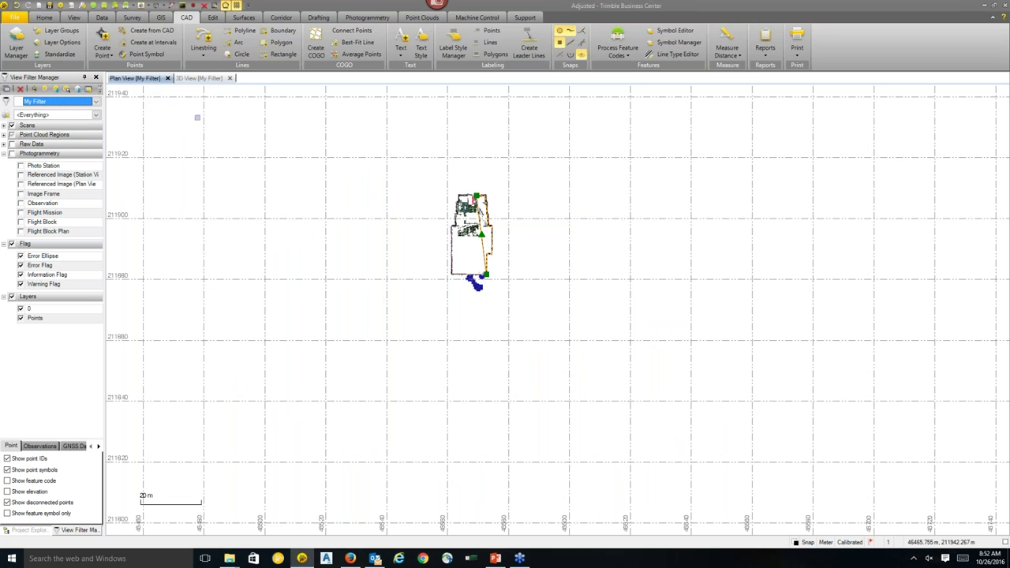
{"action": "scroll", "coordinate": [482, 214], "scroll_direction": "up", "scroll_amount": 5}
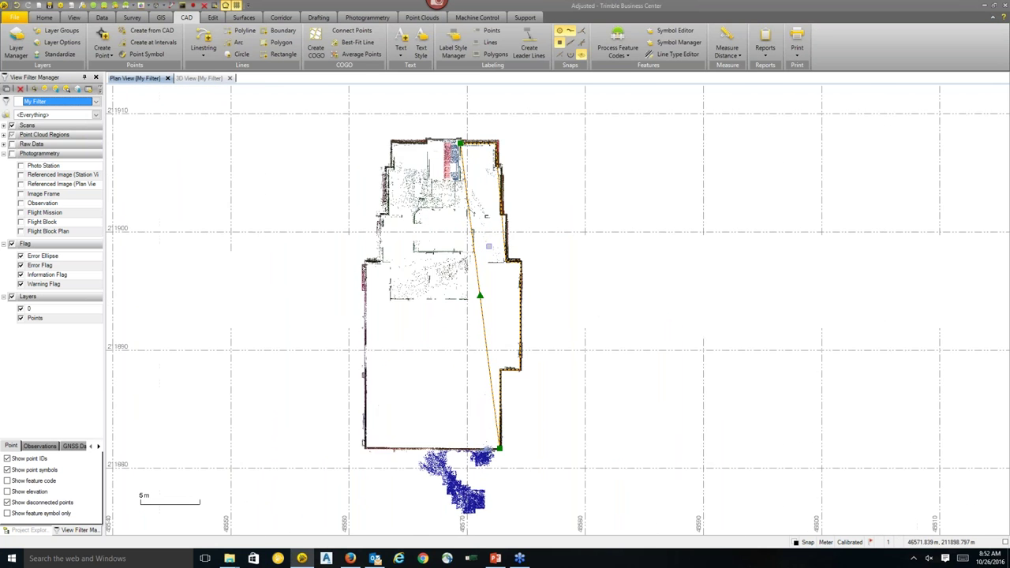
{"action": "key", "text": "Escape"}
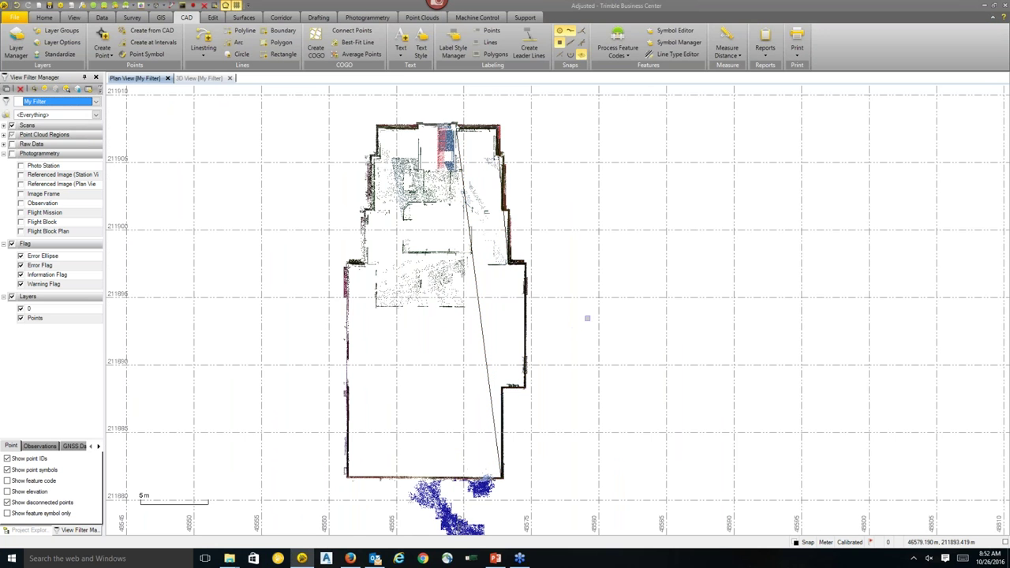
{"action": "scroll", "coordinate": [584, 310], "scroll_direction": "down", "scroll_amount": 2}
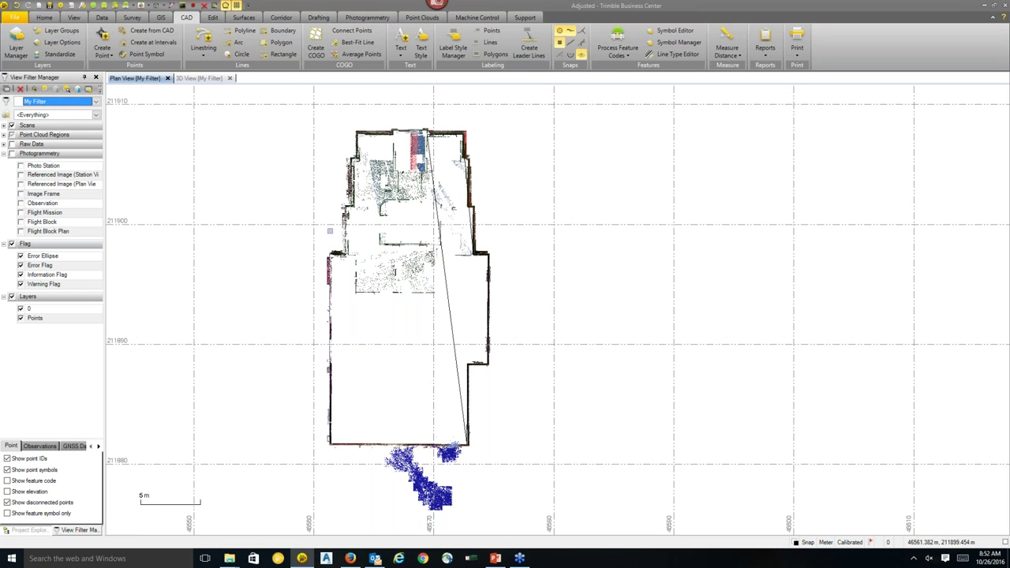
Hide the point cloud regions and display the raw data points around the linestring in the plan view.
{"action": "left_click", "coordinate": [11, 135]}
{"action": "left_click", "coordinate": [11, 135]}
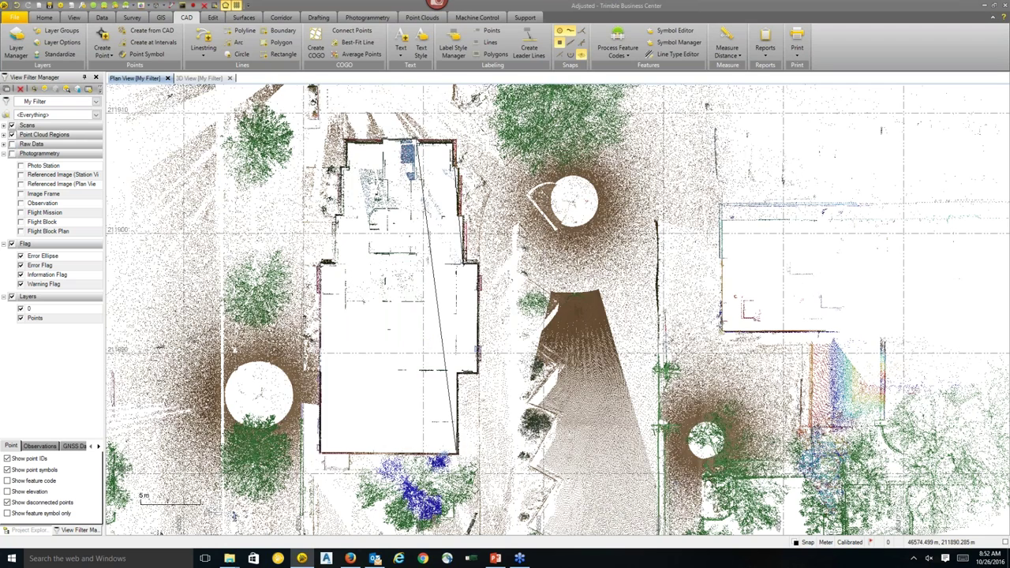
{"action": "left_click", "coordinate": [11, 135]}
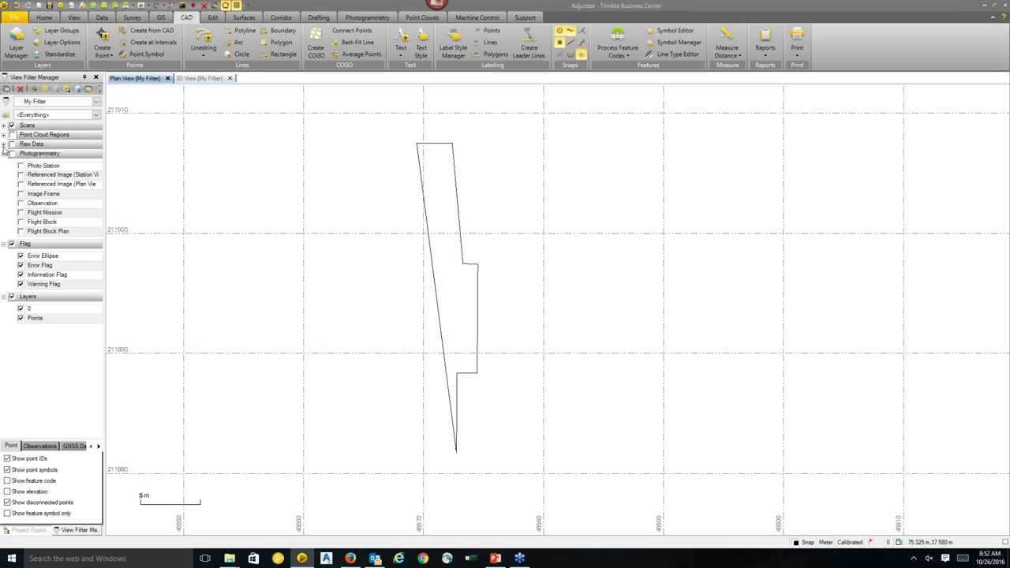
{"action": "left_click", "coordinate": [4, 145]}
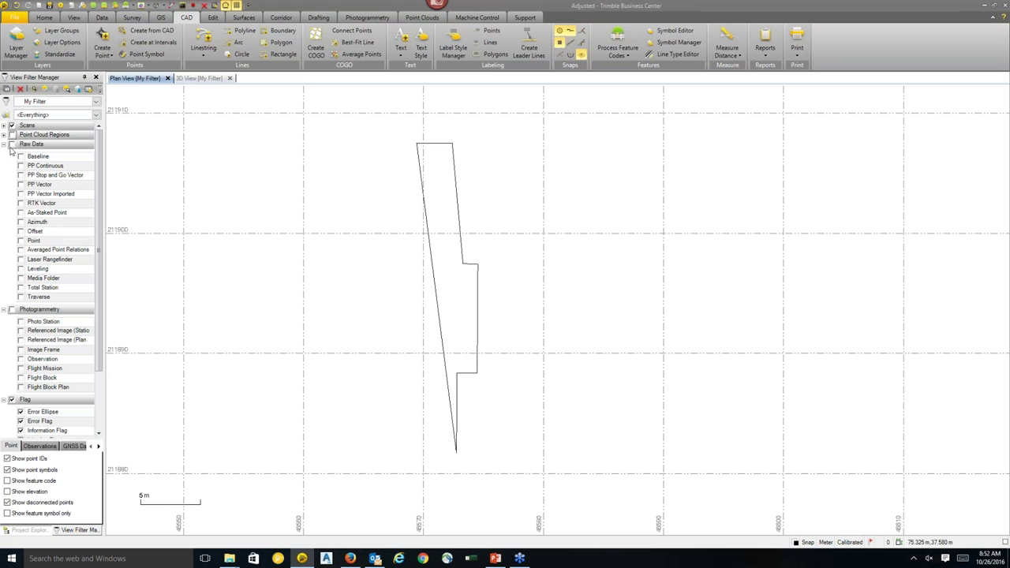
{"action": "left_click", "coordinate": [21, 240]}
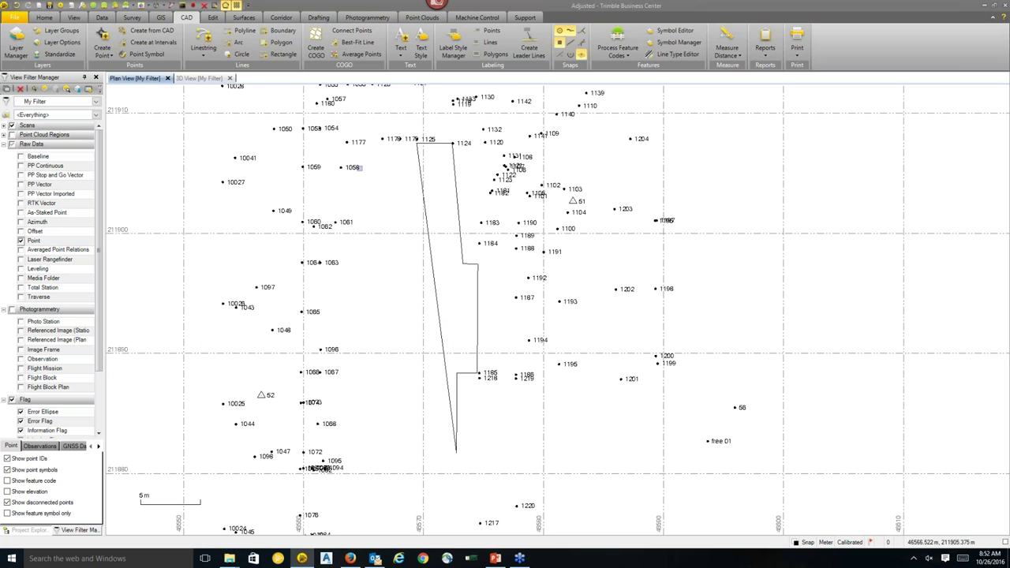
{"action": "scroll", "coordinate": [371, 330], "scroll_direction": "down", "scroll_amount": 4}
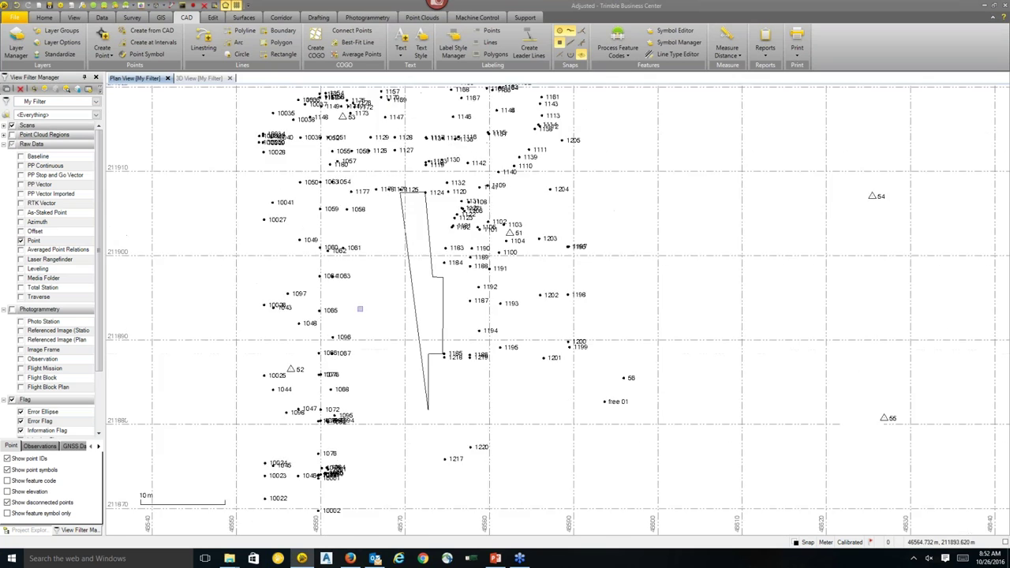
{"action": "middle_click_drag", "start_coordinate": [449, 475], "coordinate": [505, 353]}
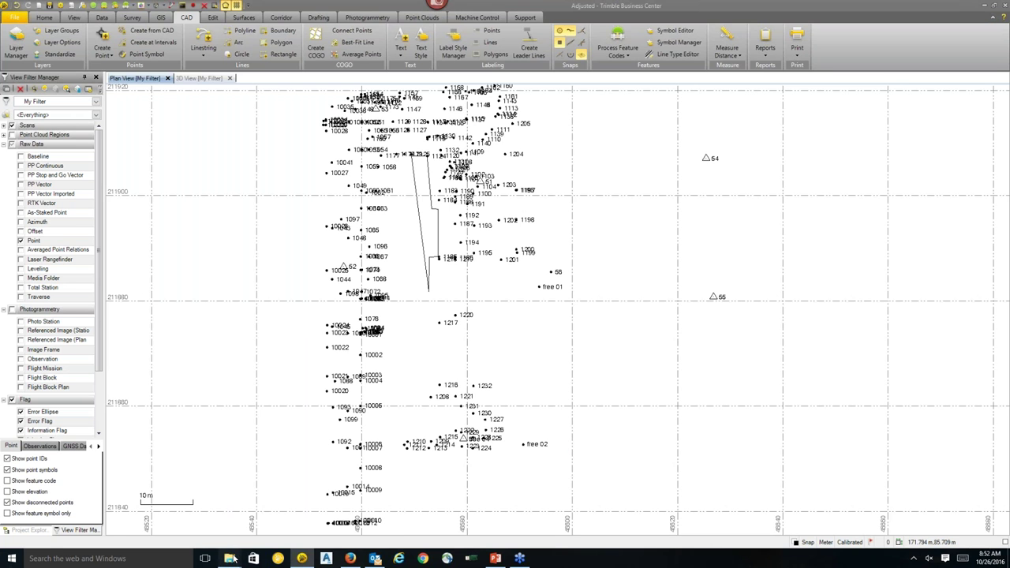
{"action": "mouse_move", "coordinate": [234, 559]}
{"action": "left_click", "coordinate": [340, 489]}
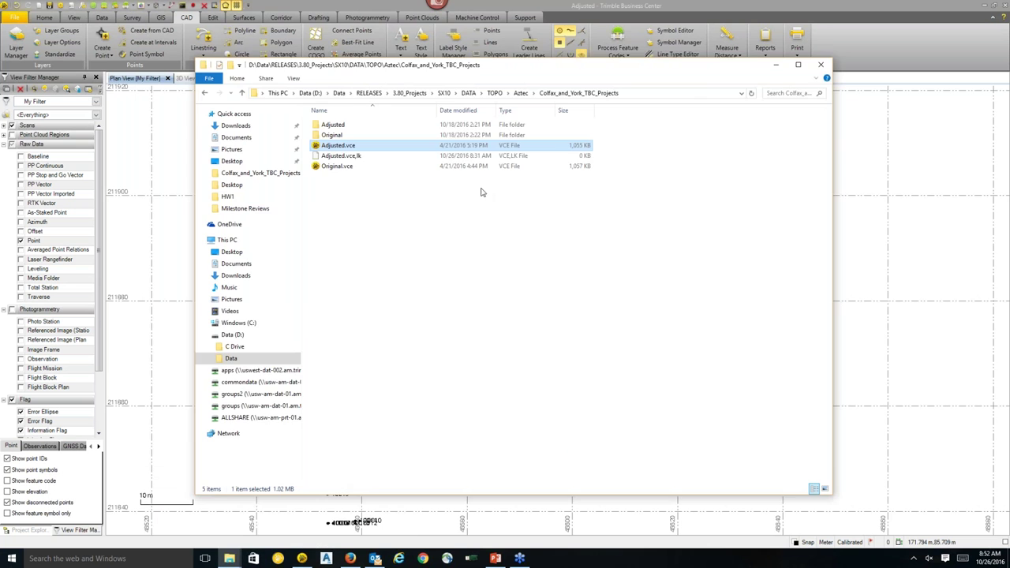
{"action": "left_click", "coordinate": [775, 65]}
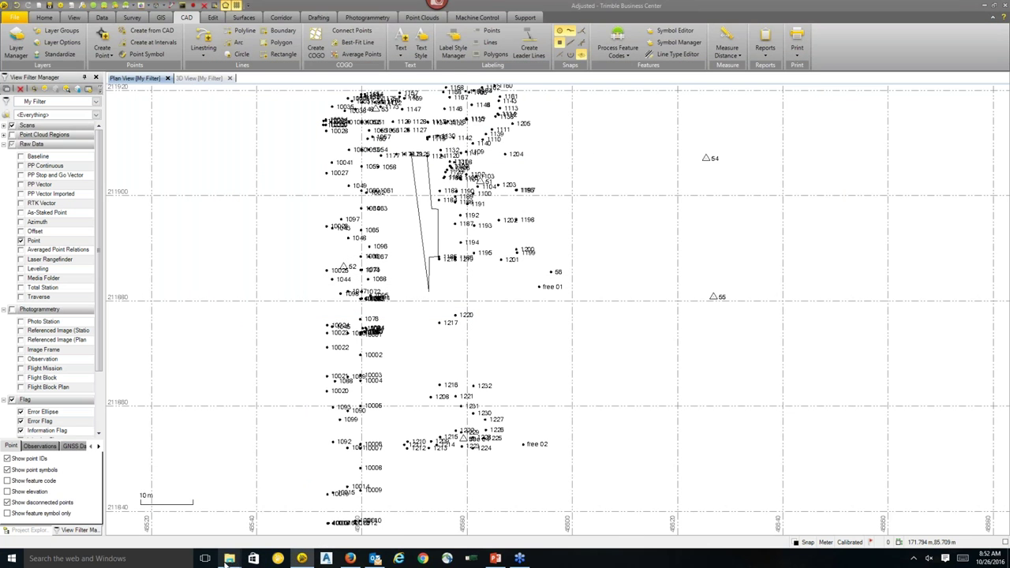
Switch to File Explorer, open the Plot Ready folder and import the feature definition file AZTEC2015B.FXL into the project.
{"action": "mouse_move", "coordinate": [229, 559]}
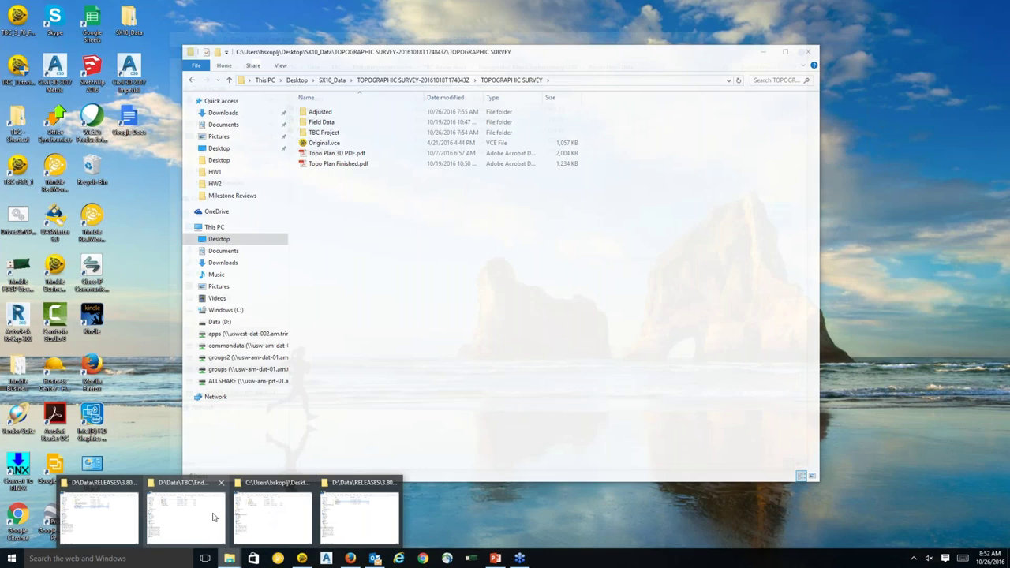
{"action": "left_click", "coordinate": [203, 519]}
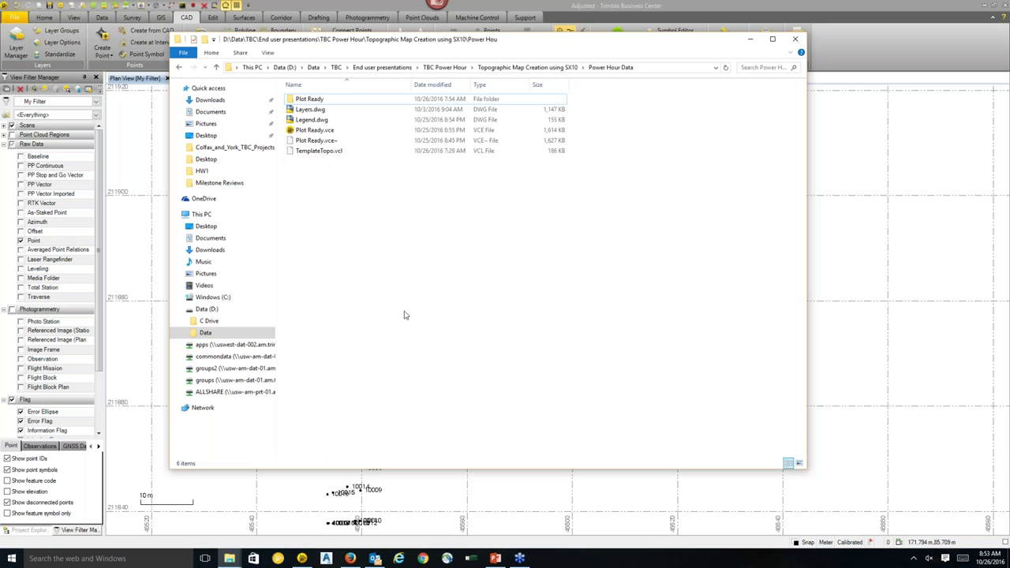
{"action": "double_click", "coordinate": [342, 101]}
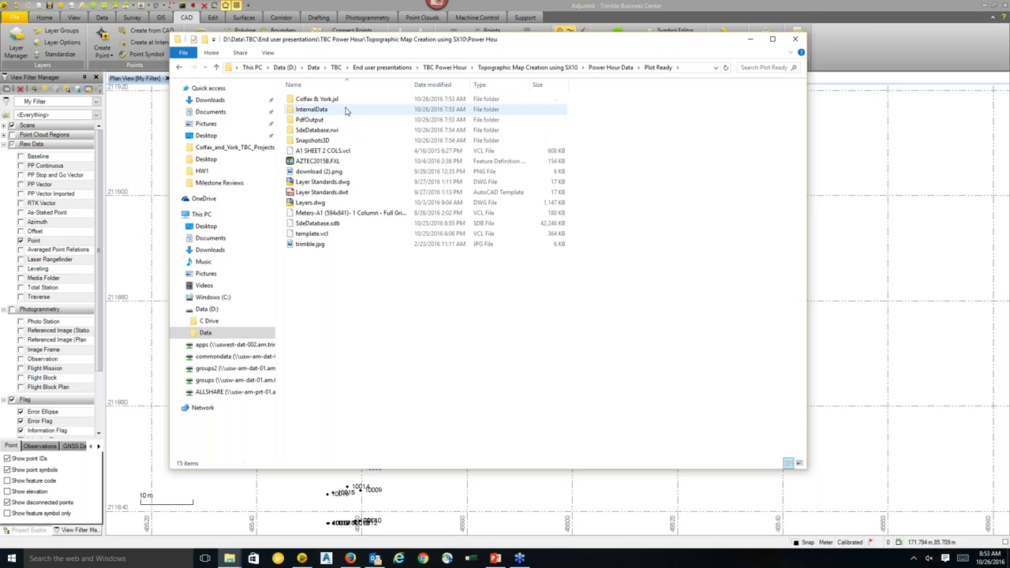
{"action": "left_click_drag", "start_coordinate": [412, 46], "coordinate": [695, 126]}
{"action": "left_click", "coordinate": [608, 245]}
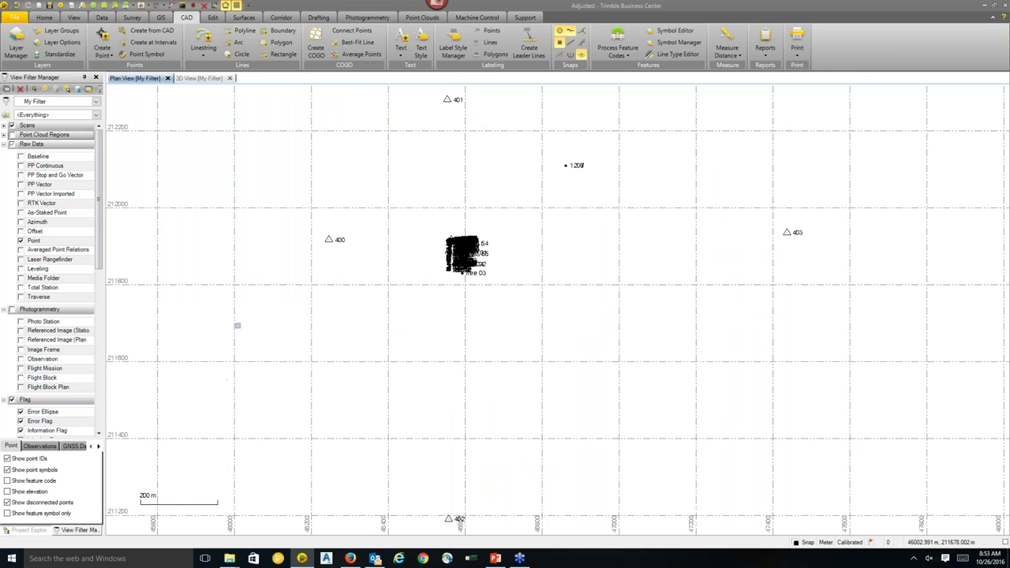
Process the feature codes of the point source Colfax & York.jxl, declining the feature code processing report.
{"action": "scroll", "coordinate": [464, 251], "scroll_direction": "up", "scroll_amount": 5}
{"action": "scroll", "coordinate": [544, 249], "scroll_direction": "up", "scroll_amount": 2}
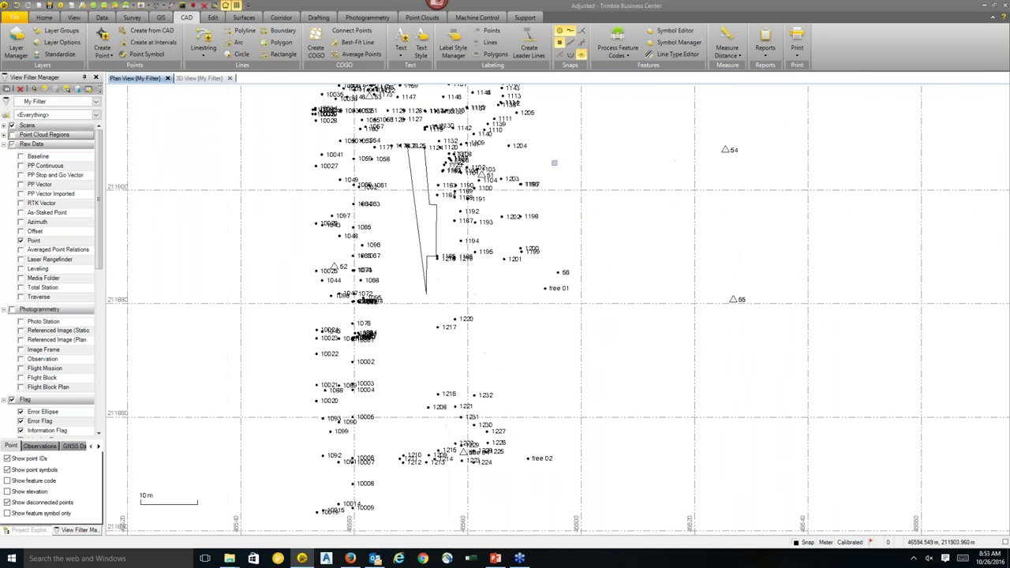
{"action": "left_click", "coordinate": [617, 41]}
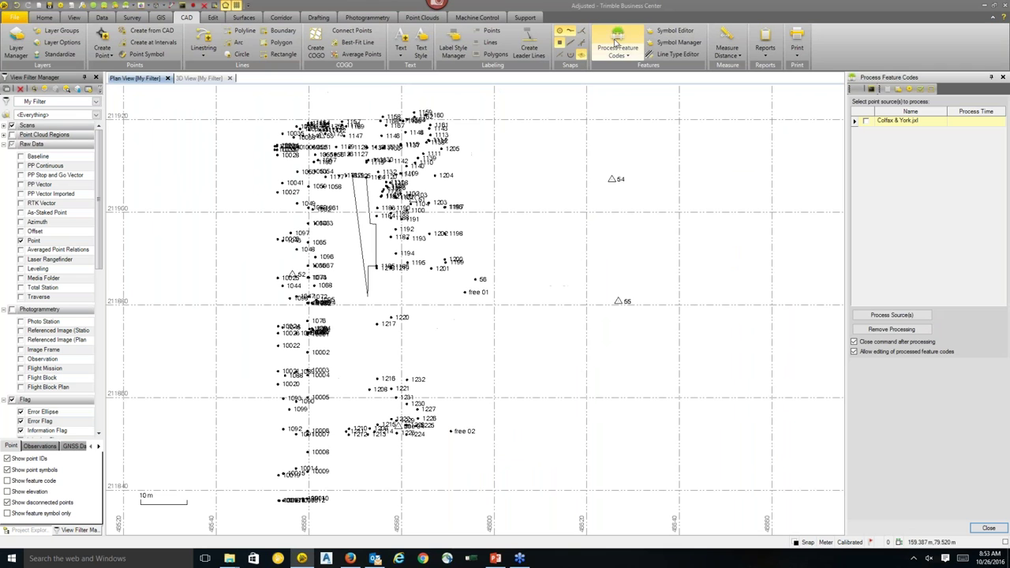
{"action": "left_click", "coordinate": [865, 121]}
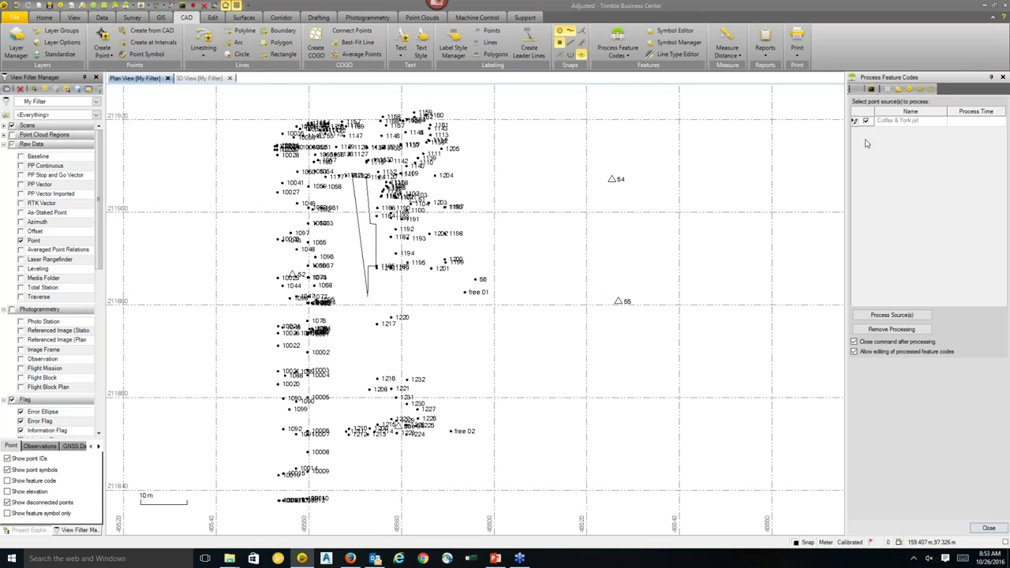
{"action": "left_click", "coordinate": [878, 317]}
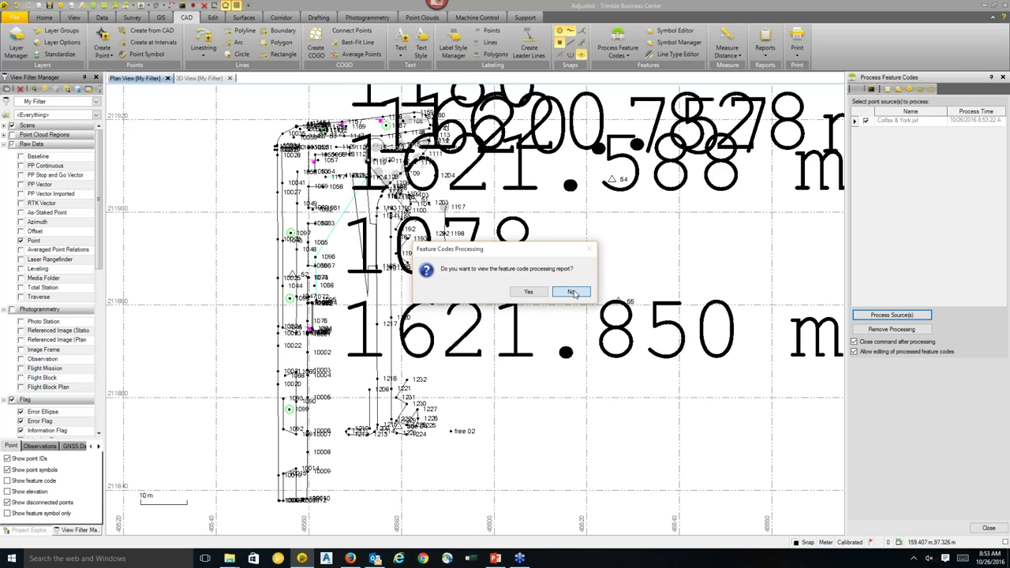
{"action": "left_click", "coordinate": [571, 291]}
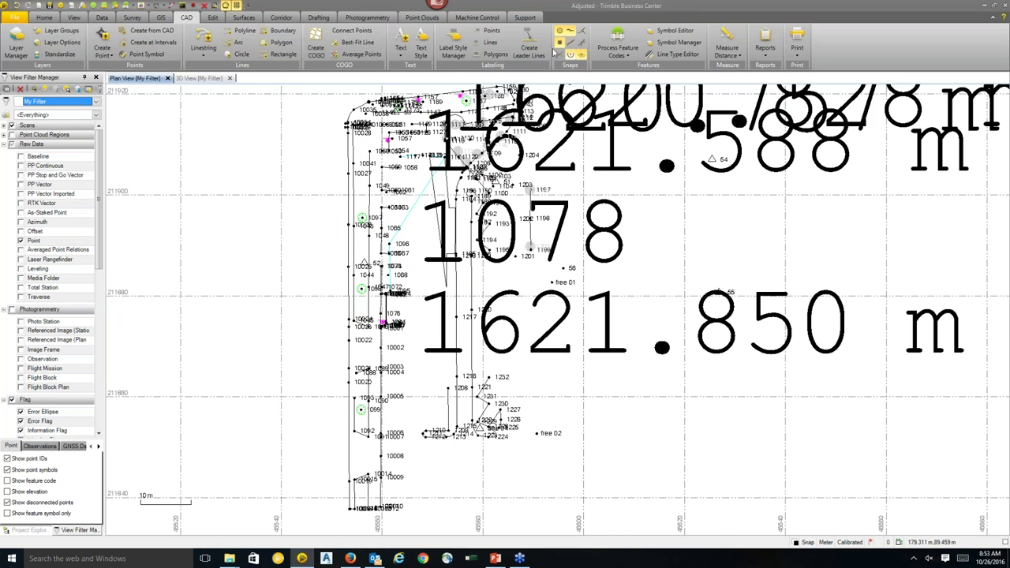
Switch the Standard text style's size to ground units and reduce its height.
{"action": "left_click", "coordinate": [422, 51]}
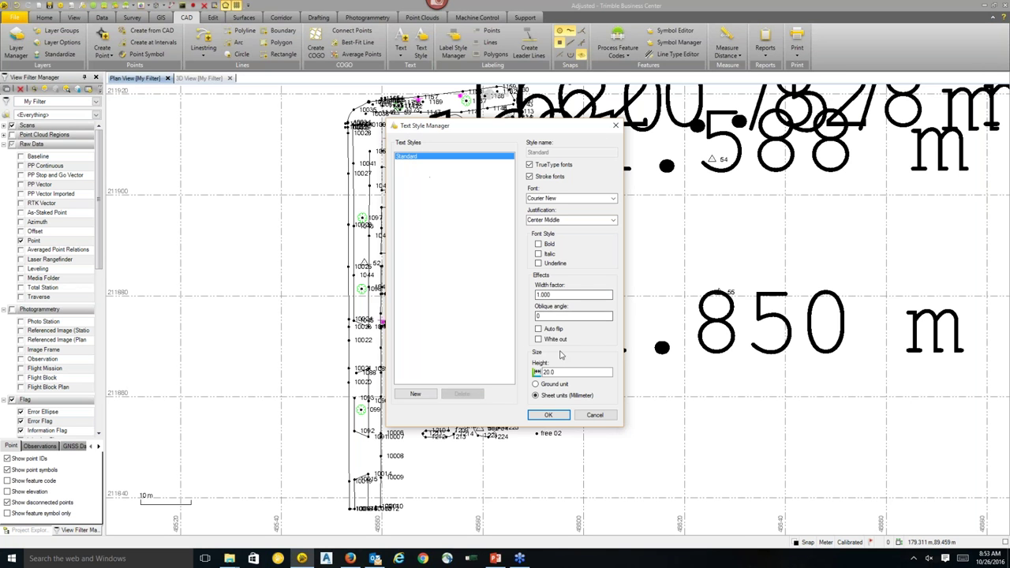
{"action": "left_click", "coordinate": [536, 384]}
{"action": "left_click_drag", "start_coordinate": [551, 372], "coordinate": [563, 369]}
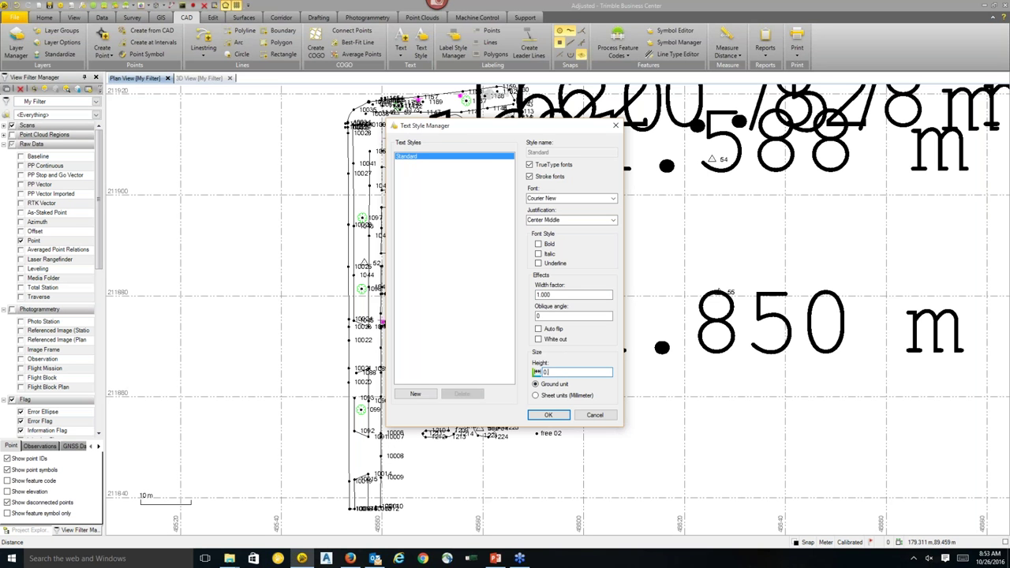
{"action": "left_click", "coordinate": [548, 414]}
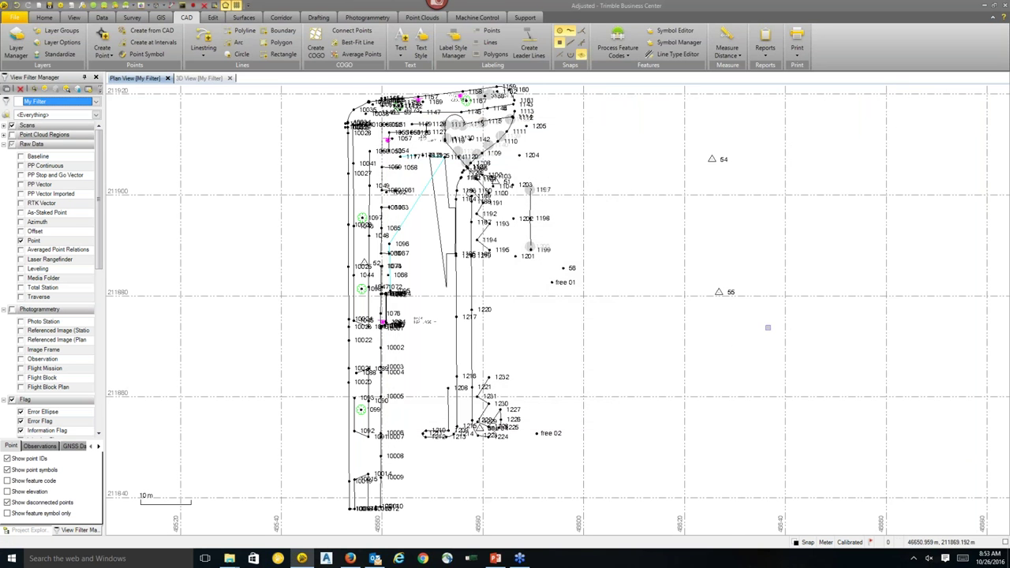
Inspect the properties of sign point 1170 near the northern edge of the site, and clear the selection.
{"action": "scroll", "coordinate": [323, 210], "scroll_direction": "up", "scroll_amount": 3}
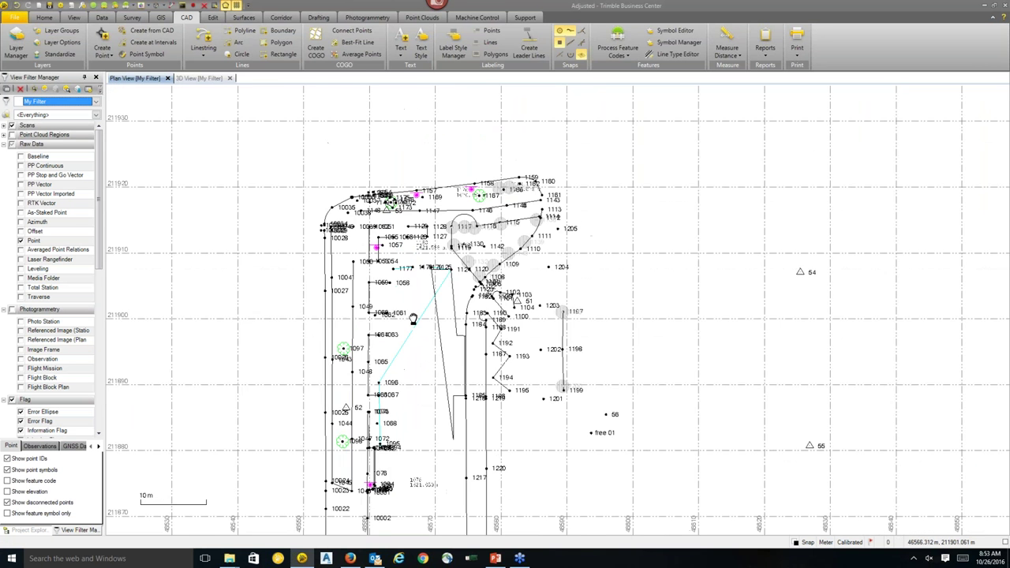
{"action": "scroll", "coordinate": [351, 99], "scroll_direction": "up", "scroll_amount": 2}
{"action": "scroll", "coordinate": [321, 183], "scroll_direction": "up", "scroll_amount": 2}
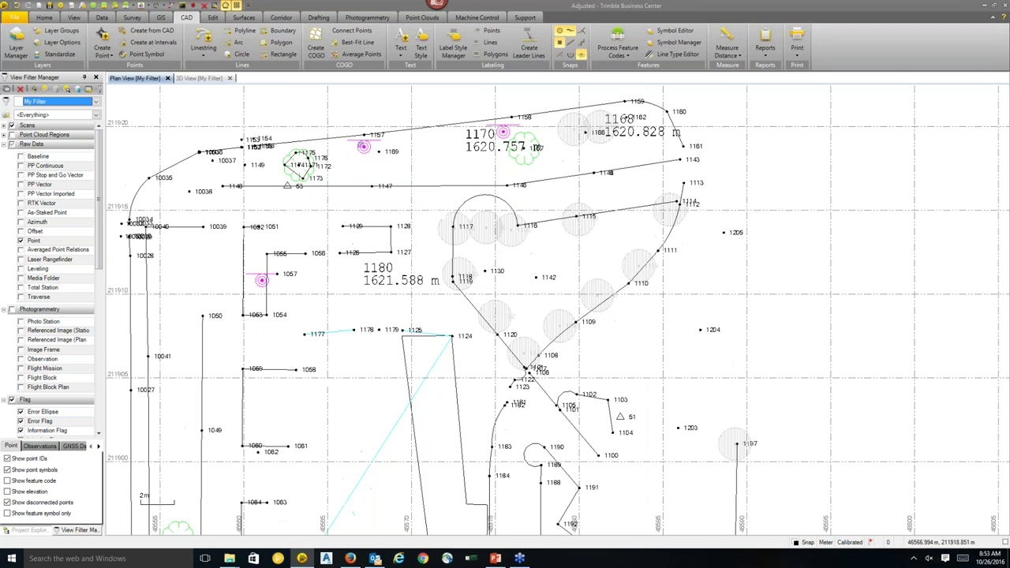
{"action": "right_click", "coordinate": [355, 147]}
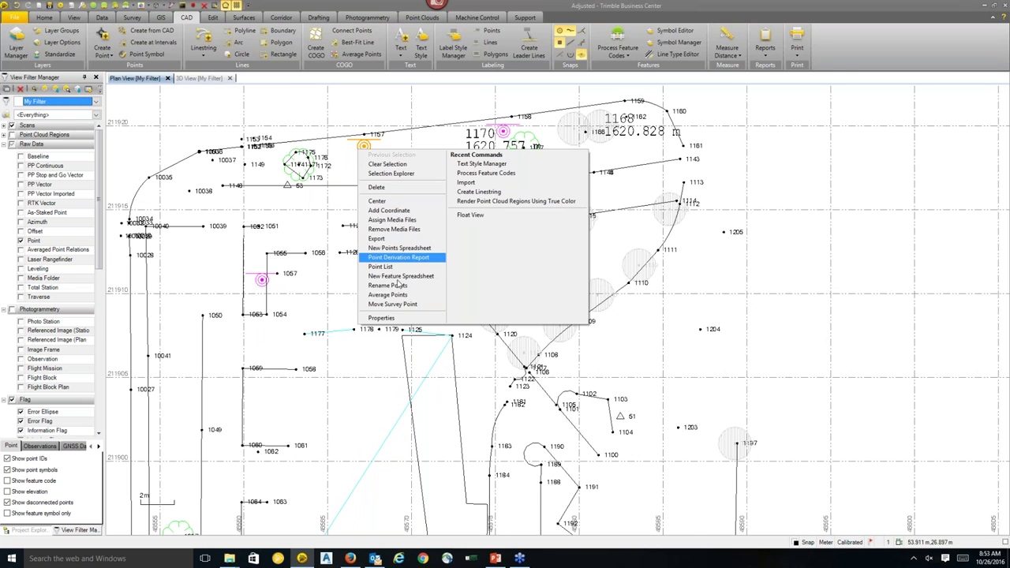
{"action": "left_click", "coordinate": [398, 319]}
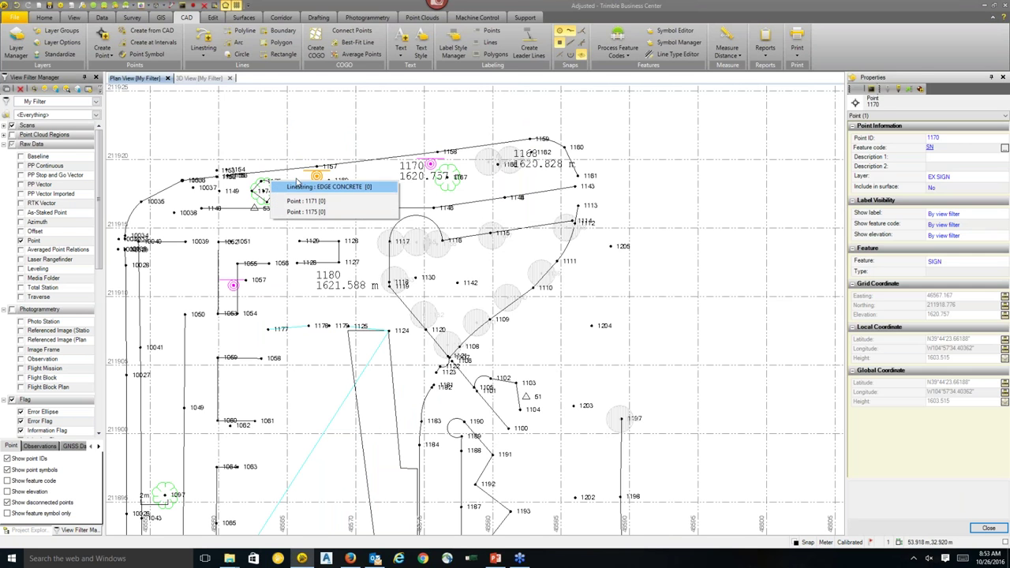
{"action": "left_click", "coordinate": [295, 135]}
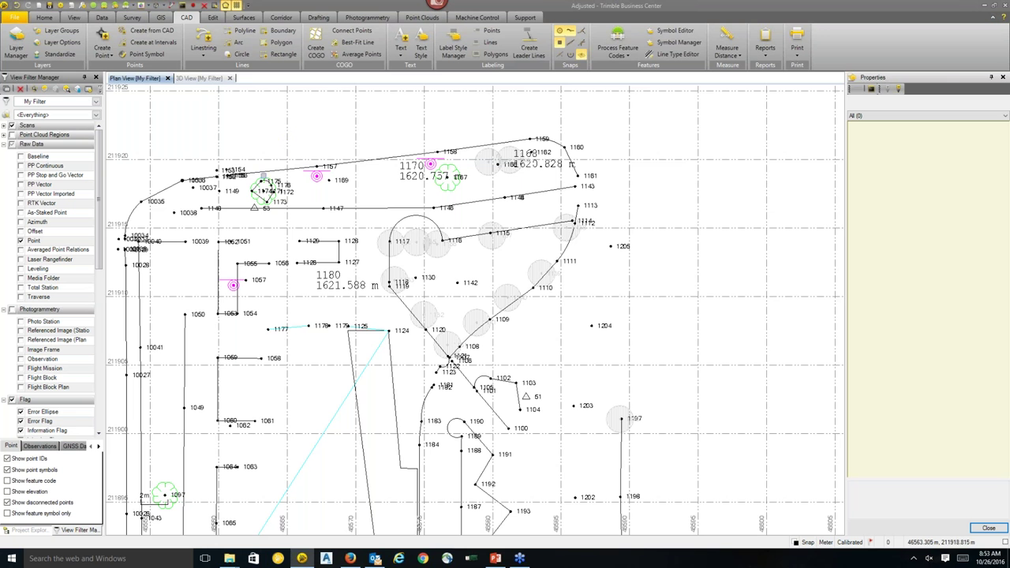
Select the SIDEWALK linestring curving past points 1117 and 1116 to view its properties.
{"action": "middle_click_drag", "start_coordinate": [518, 368], "coordinate": [576, 347]}
{"action": "scroll", "coordinate": [525, 228], "scroll_direction": "up", "scroll_amount": 2}
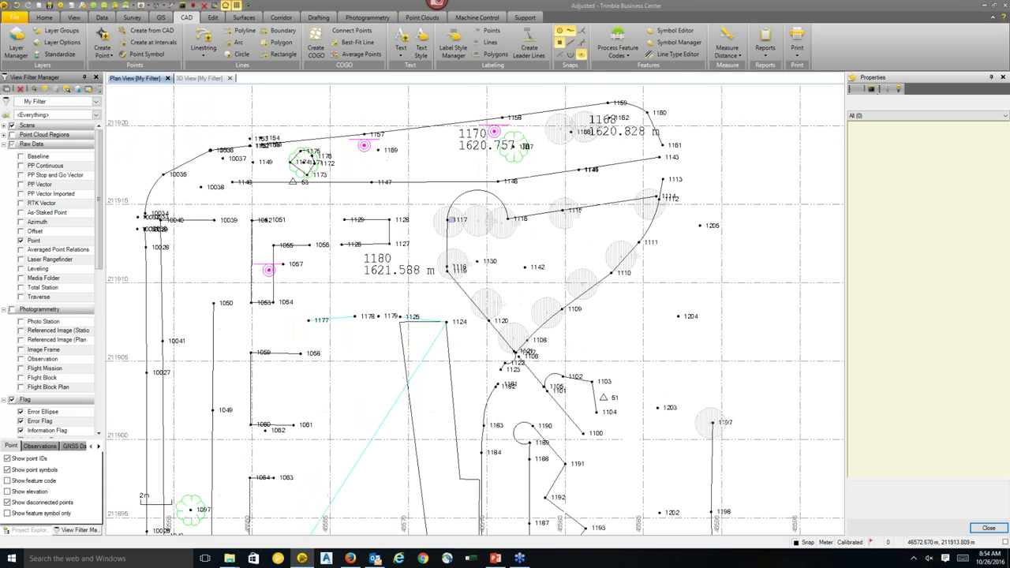
{"action": "left_click", "coordinate": [508, 192]}
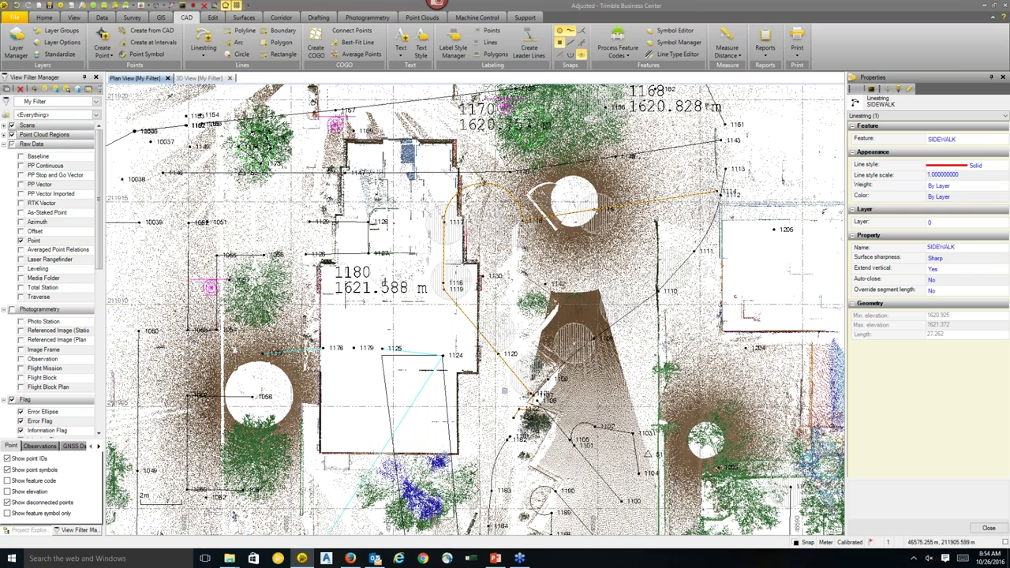
Render the point cloud in true color and switch to the 3D view of the site.
{"action": "left_click", "coordinate": [416, 19]}
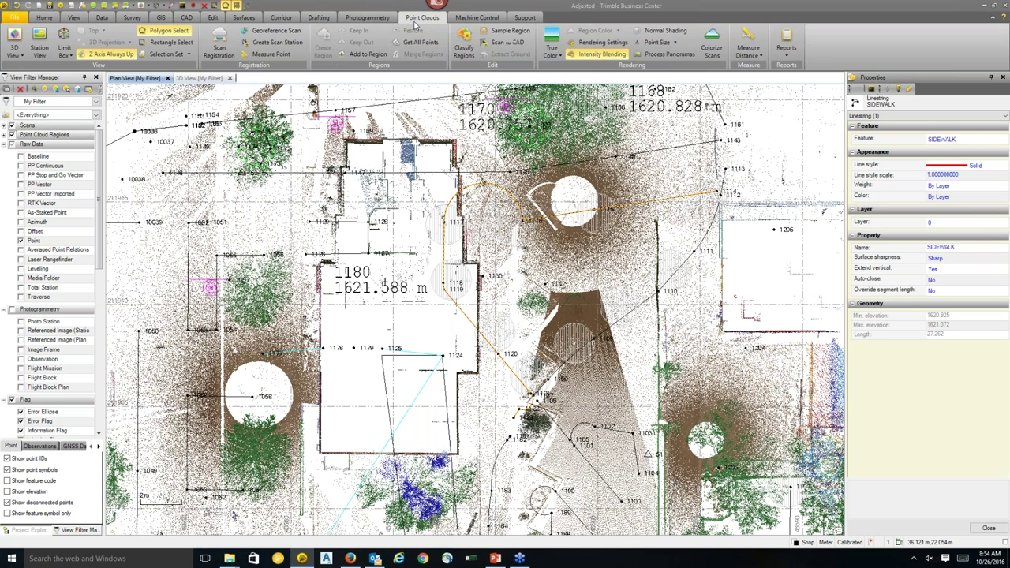
{"action": "left_click", "coordinate": [552, 49]}
{"action": "left_click", "coordinate": [552, 49]}
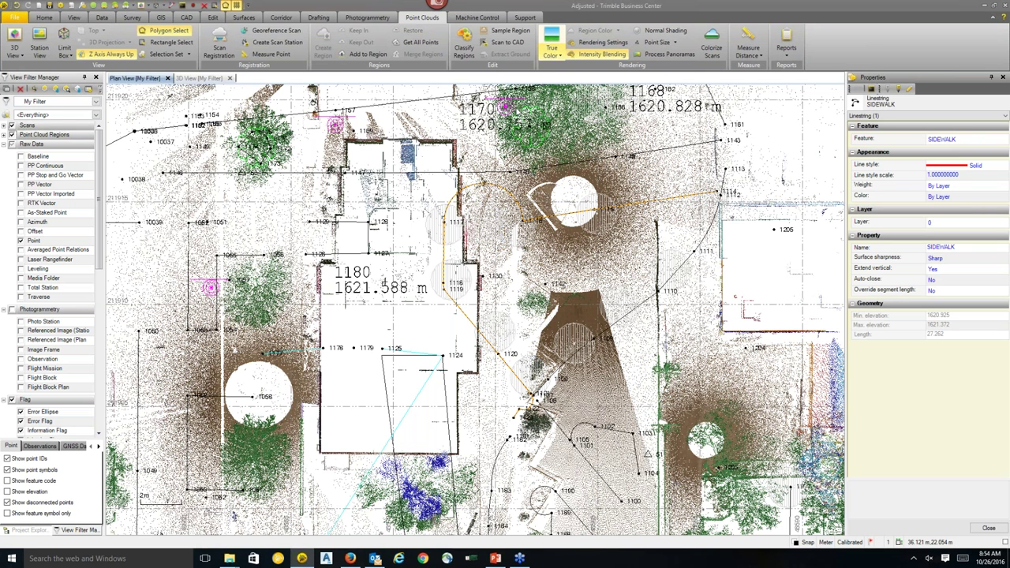
{"action": "left_click", "coordinate": [544, 40]}
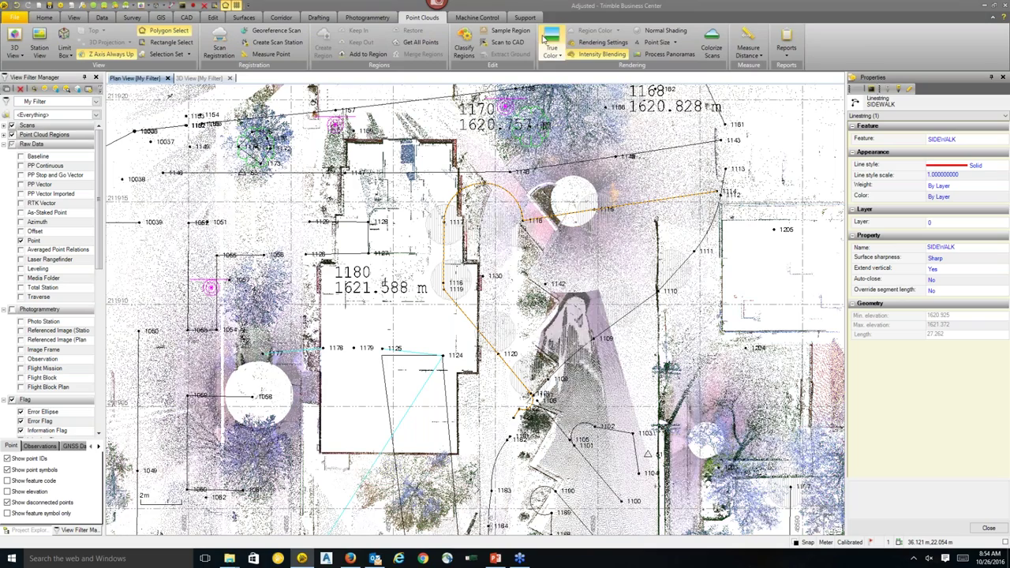
{"action": "scroll", "coordinate": [495, 201], "scroll_direction": "up", "scroll_amount": 1}
{"action": "scroll", "coordinate": [494, 201], "scroll_direction": "up", "scroll_amount": 1}
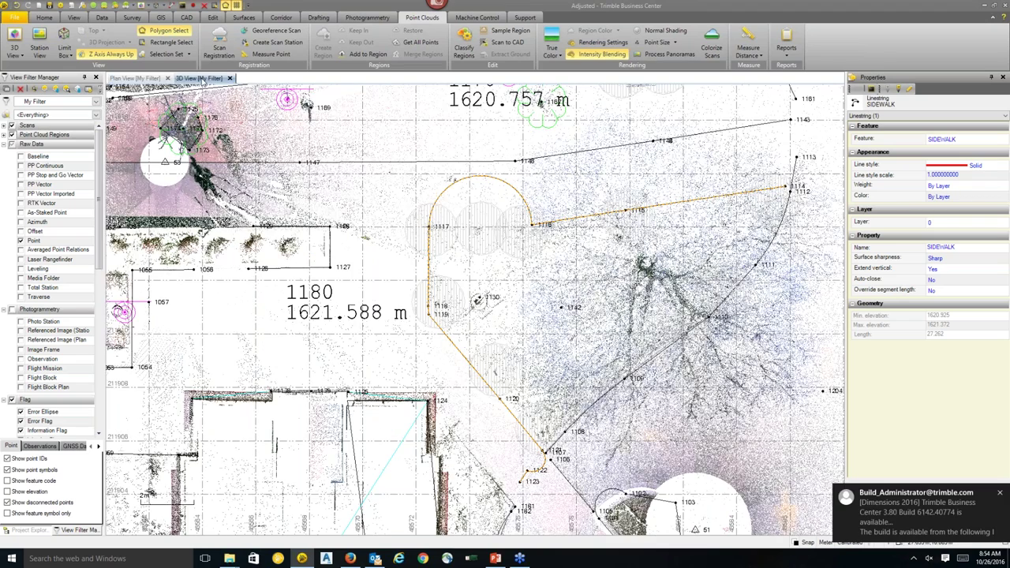
{"action": "left_click", "coordinate": [199, 78]}
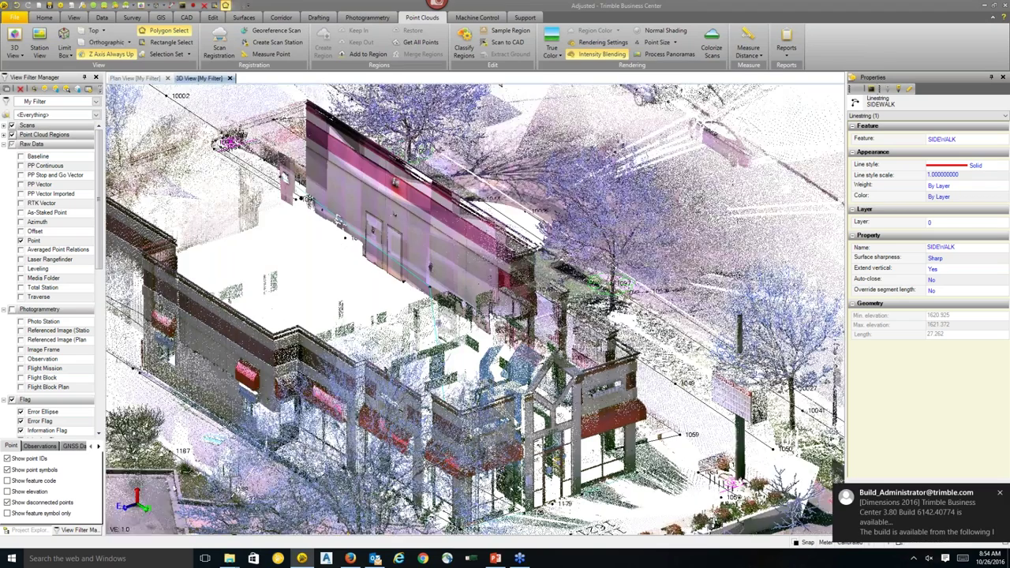
{"action": "scroll", "coordinate": [441, 327], "scroll_direction": "down", "scroll_amount": 2}
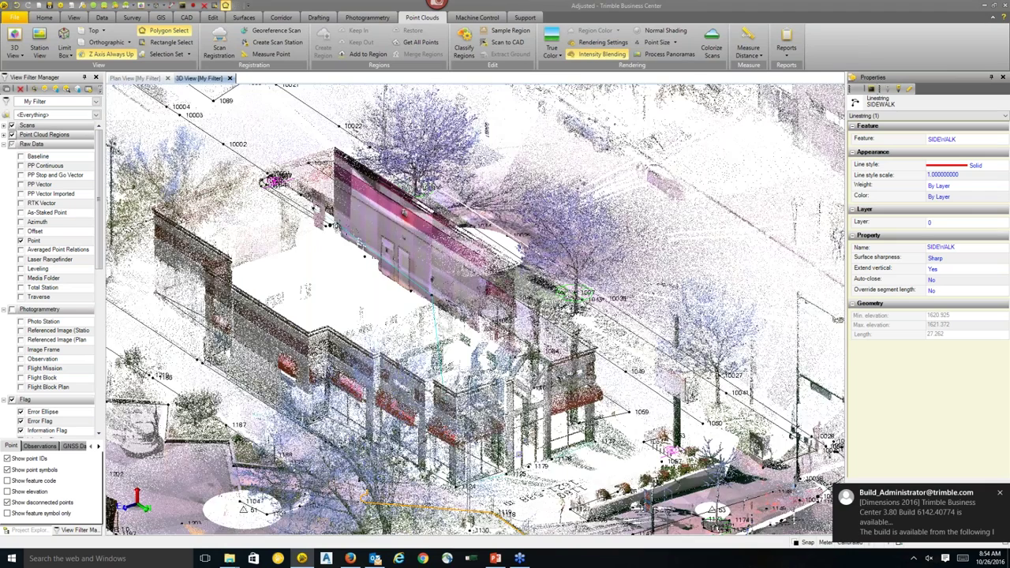
Edit the SIDEWALK linestring, changing its tangent arc segment between points 1116 and 1117 to a straight segment.
{"action": "middle_click_drag", "start_coordinate": [505, 528], "coordinate": [527, 372]}
{"action": "scroll", "coordinate": [527, 372], "scroll_direction": "up", "scroll_amount": 5}
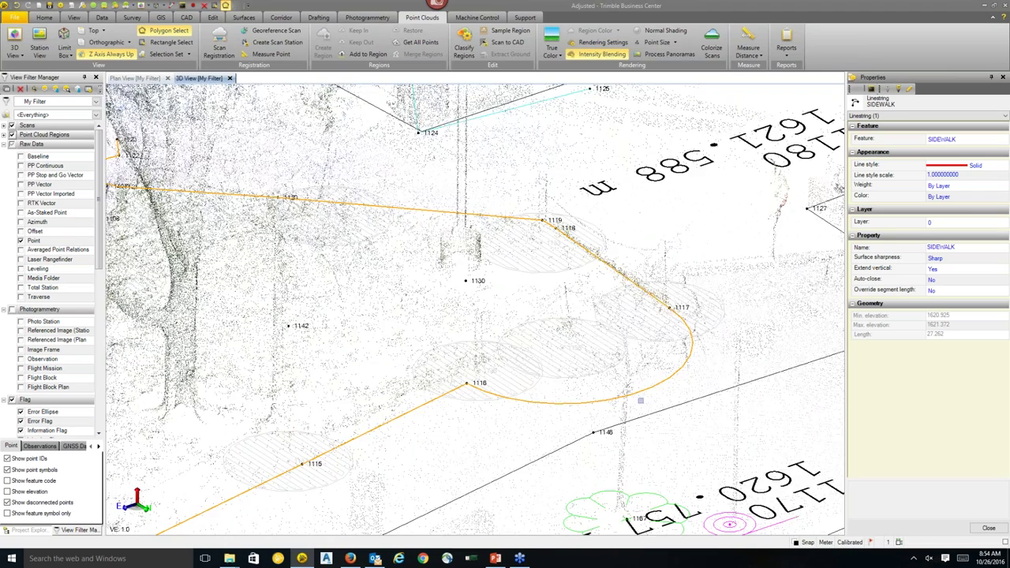
{"action": "middle_click_drag", "start_coordinate": [677, 319], "coordinate": [623, 335]}
{"action": "scroll", "coordinate": [466, 389], "scroll_direction": "up", "scroll_amount": 4}
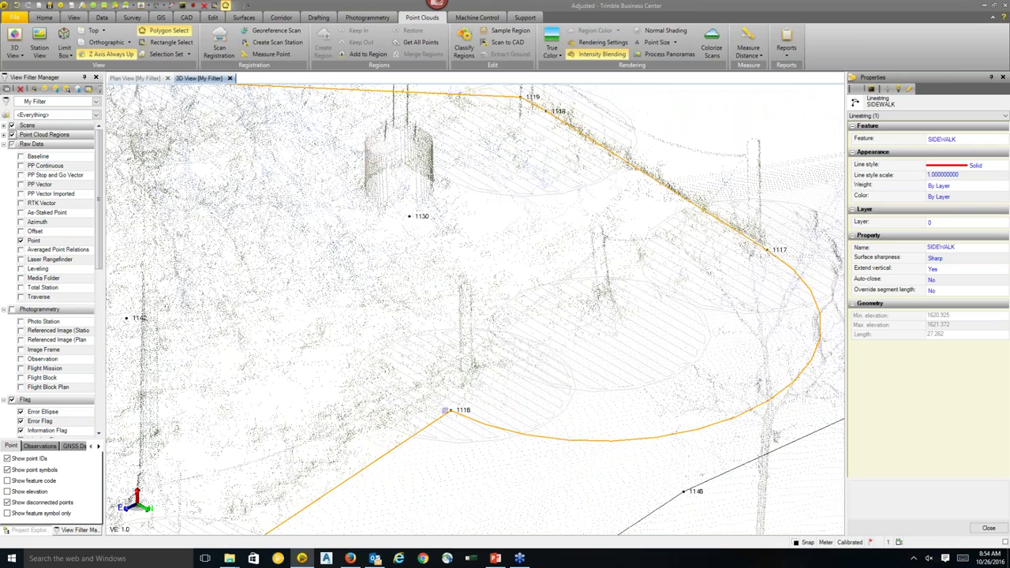
{"action": "scroll", "coordinate": [460, 407], "scroll_direction": "down", "scroll_amount": 3}
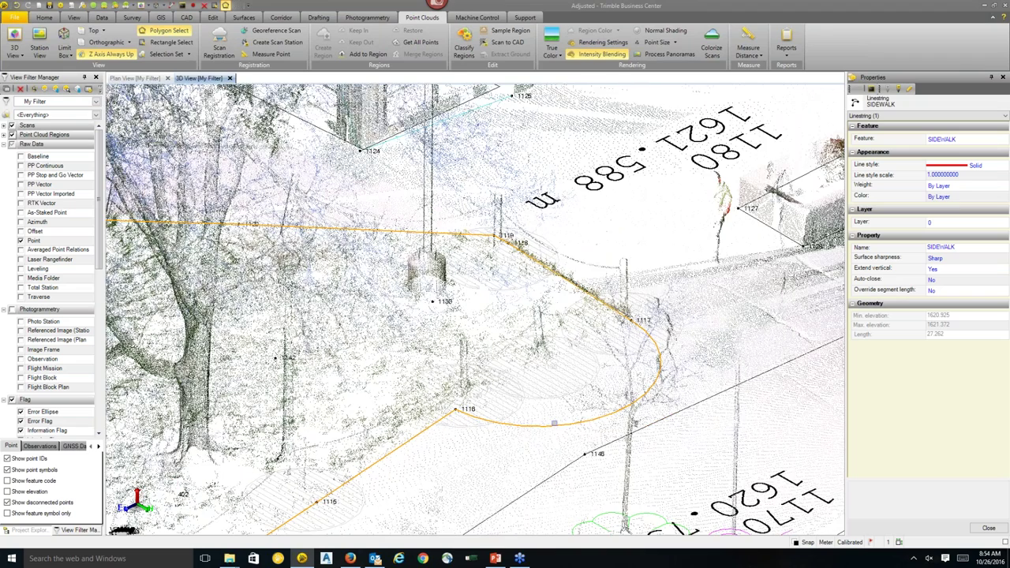
{"action": "right_click", "coordinate": [556, 262]}
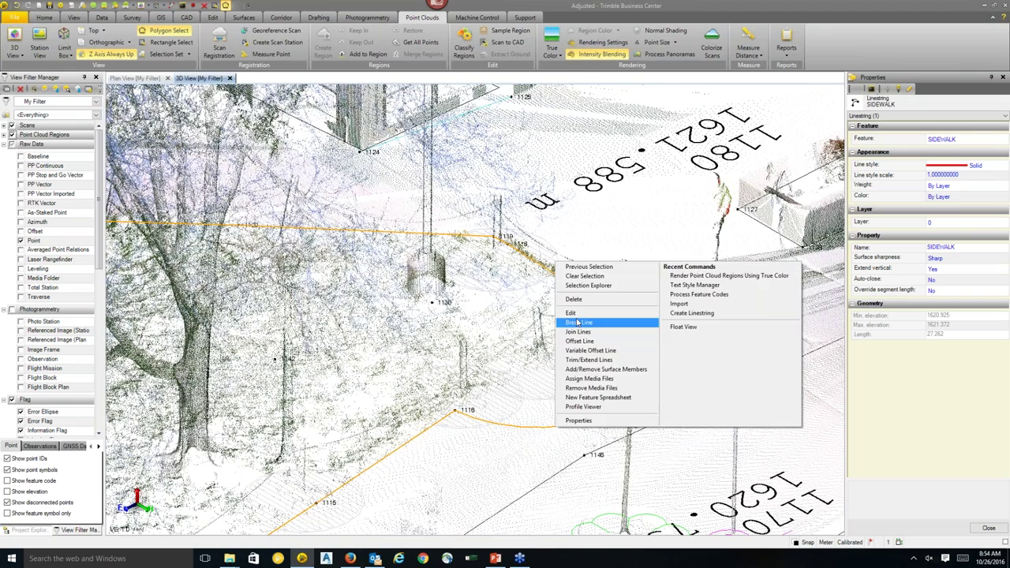
{"action": "left_click", "coordinate": [570, 313]}
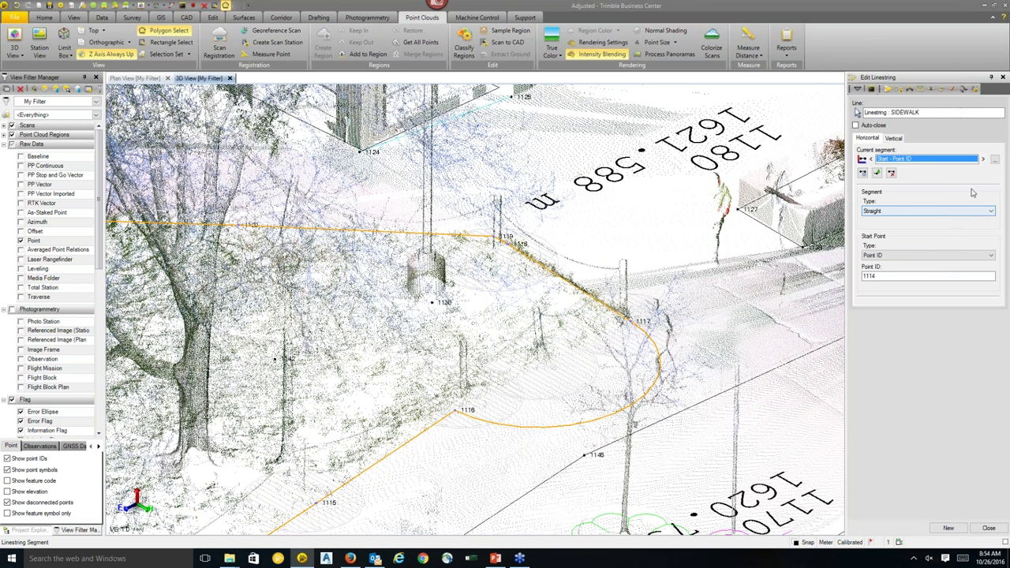
{"action": "left_click", "coordinate": [552, 426]}
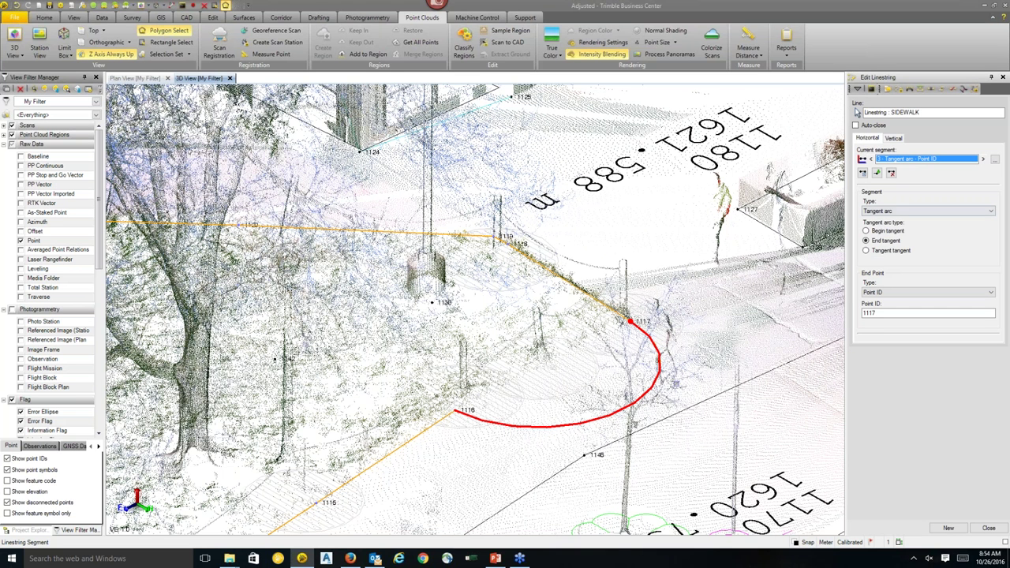
{"action": "left_click", "coordinate": [931, 210]}
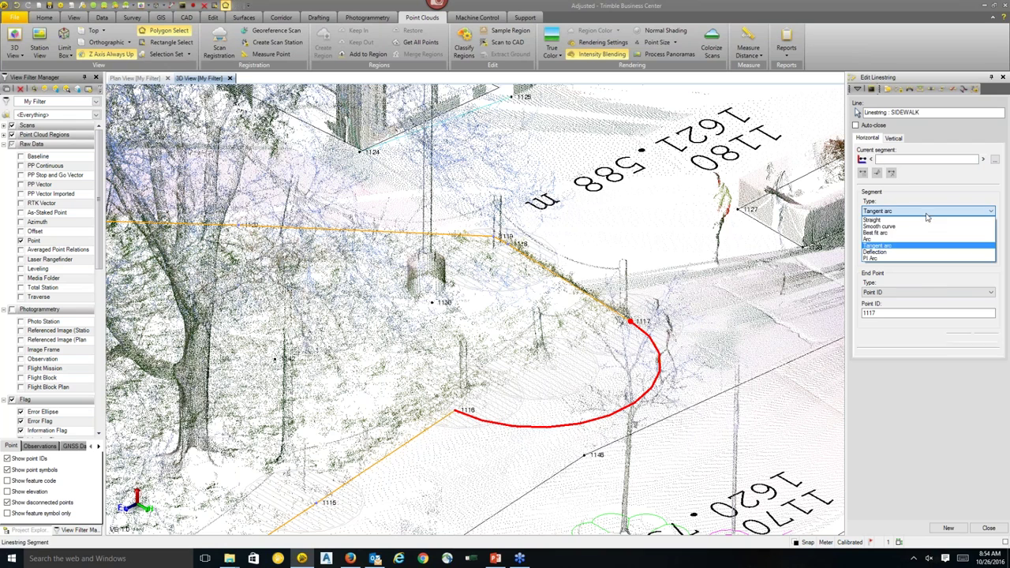
{"action": "left_click", "coordinate": [888, 220]}
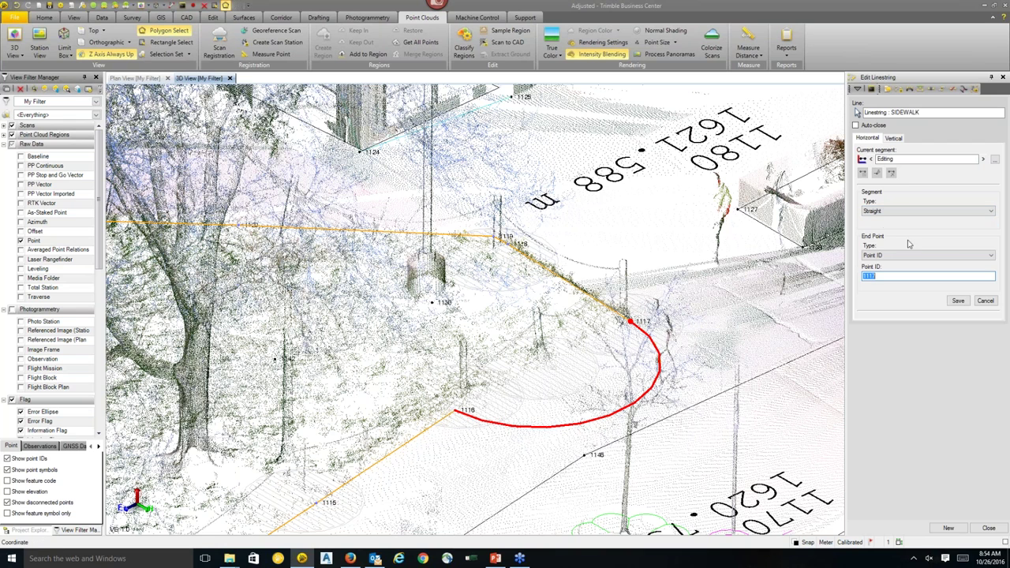
{"action": "left_click", "coordinate": [953, 301]}
Examine the curb and sidewalk linework around scan station 51 in 3D, including the SIDEWALK arc segment ending at point 1122.
{"action": "scroll", "coordinate": [572, 365], "scroll_direction": "down", "scroll_amount": 1}
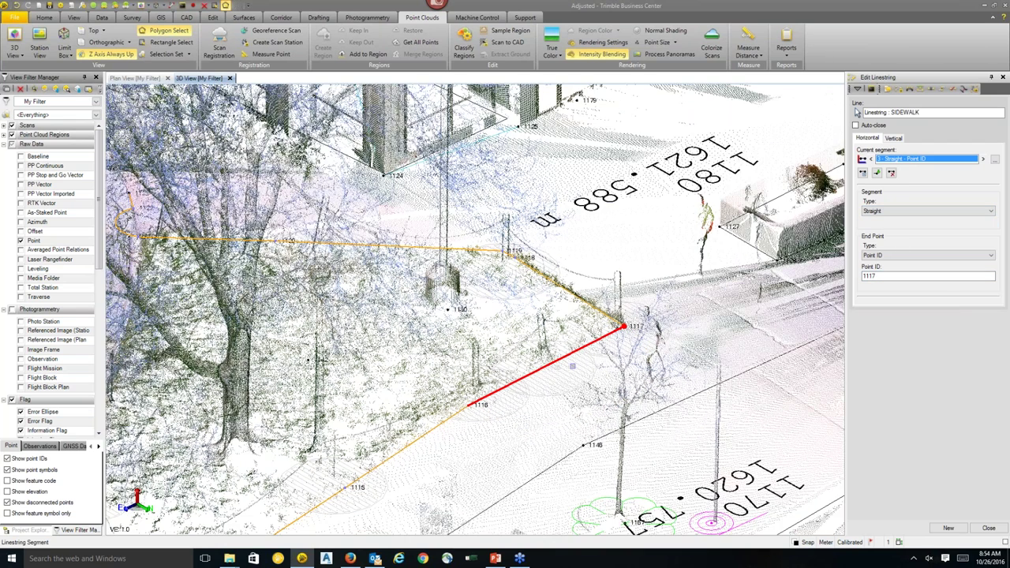
{"action": "scroll", "coordinate": [572, 365], "scroll_direction": "down", "scroll_amount": 2}
{"action": "middle_click_drag", "start_coordinate": [501, 411], "coordinate": [621, 495]}
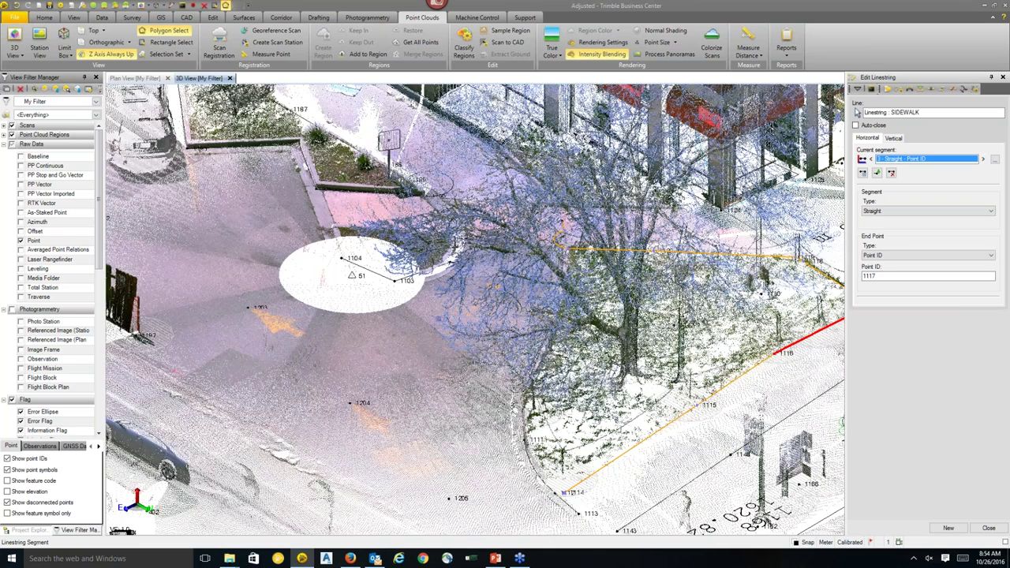
{"action": "middle_click_drag", "start_coordinate": [604, 346], "coordinate": [774, 385]}
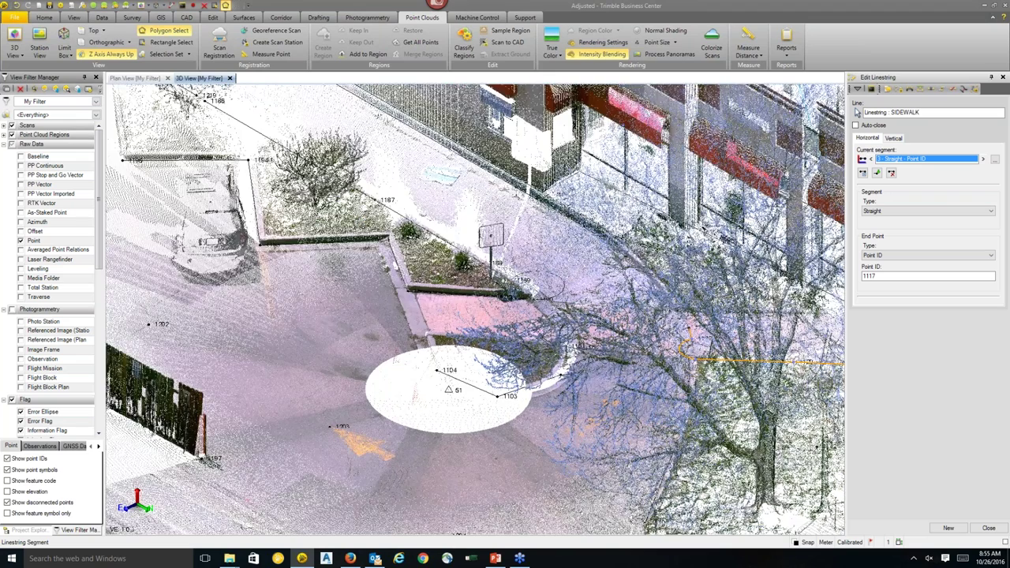
{"action": "scroll", "coordinate": [464, 343], "scroll_direction": "up", "scroll_amount": 3}
{"action": "mouse_move", "coordinate": [580, 411]}
{"action": "middle_mouse_down"}
{"action": "mouse_move", "coordinate": [744, 381]}
{"action": "mouse_move", "coordinate": [802, 403]}
{"action": "middle_mouse_up"}
{"action": "scroll", "coordinate": [386, 414], "scroll_direction": "down", "scroll_amount": 4}
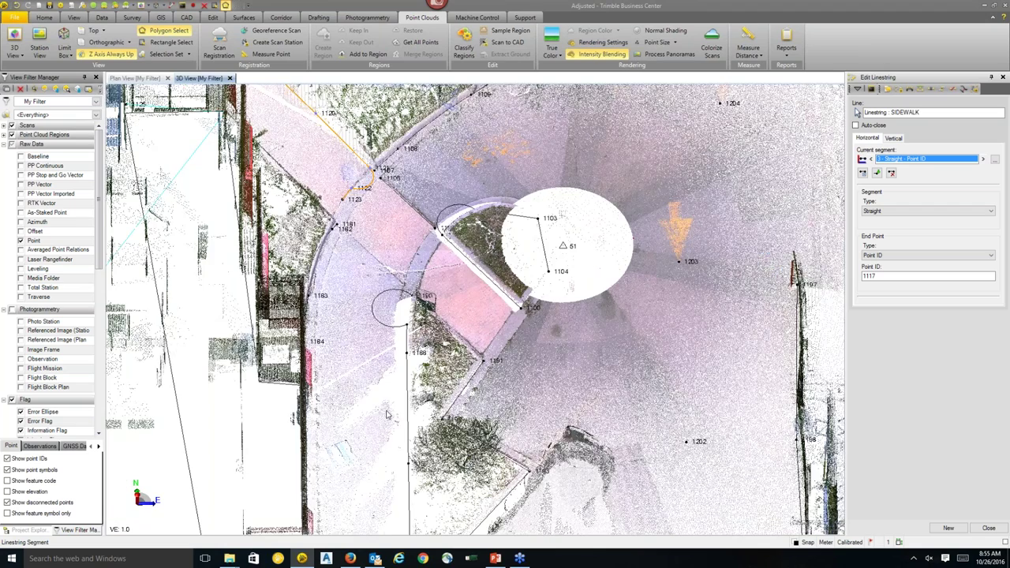
{"action": "middle_click_drag", "start_coordinate": [510, 212], "coordinate": [495, 422]}
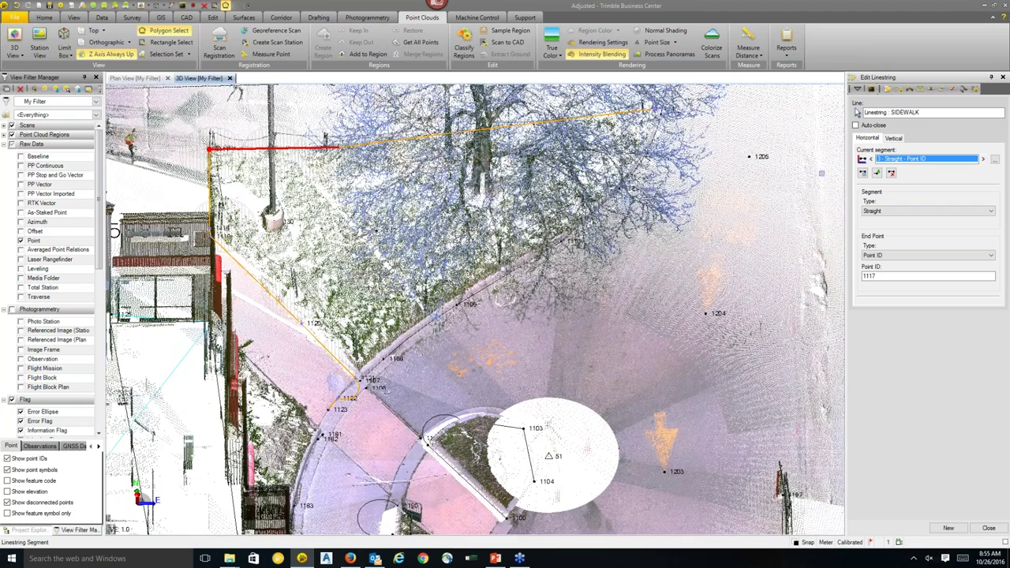
{"action": "scroll", "coordinate": [502, 427], "scroll_direction": "up", "scroll_amount": 1}
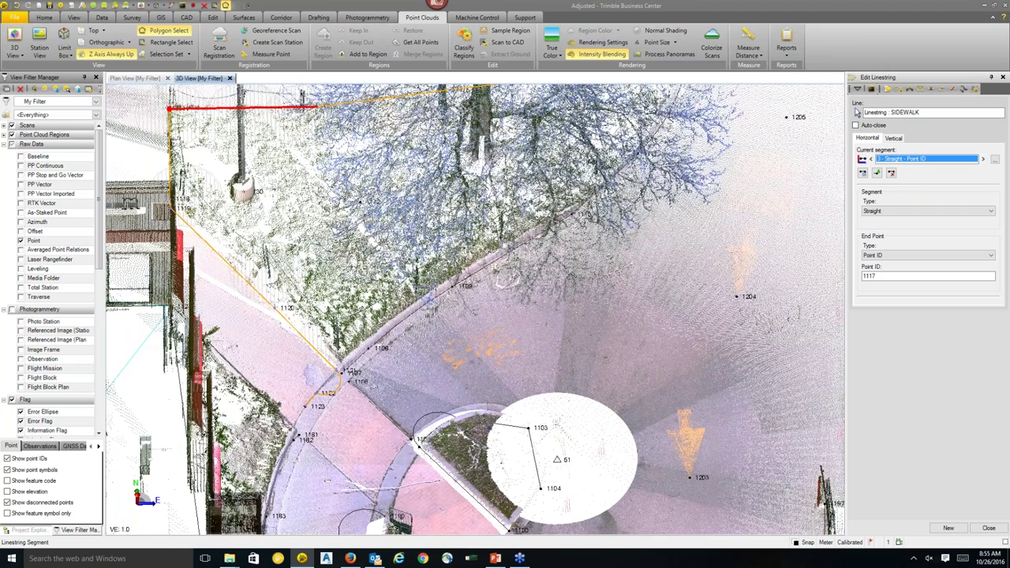
{"action": "scroll", "coordinate": [502, 428], "scroll_direction": "up", "scroll_amount": 1}
{"action": "scroll", "coordinate": [398, 527], "scroll_direction": "up", "scroll_amount": 5}
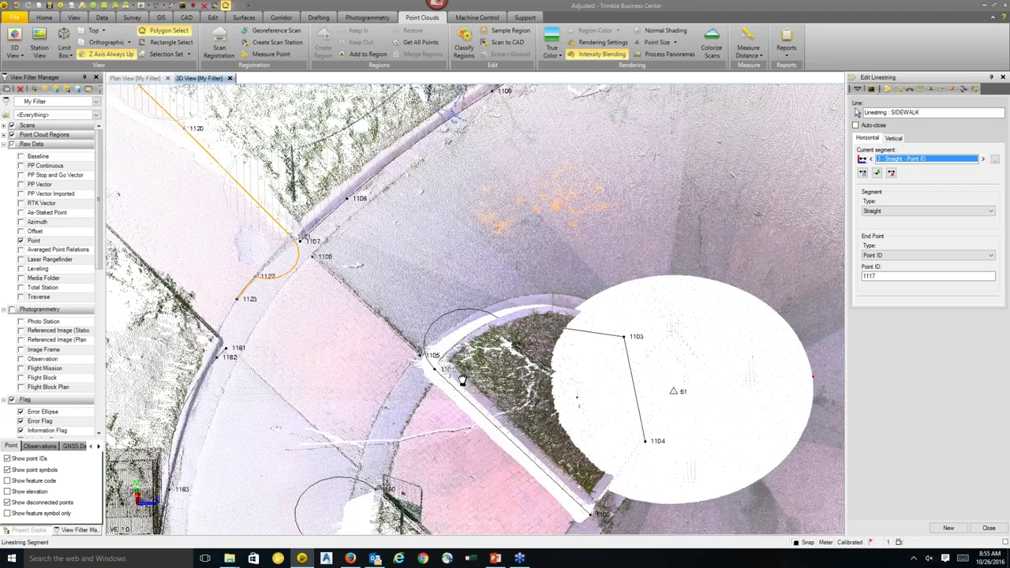
{"action": "key", "text": "Up"}
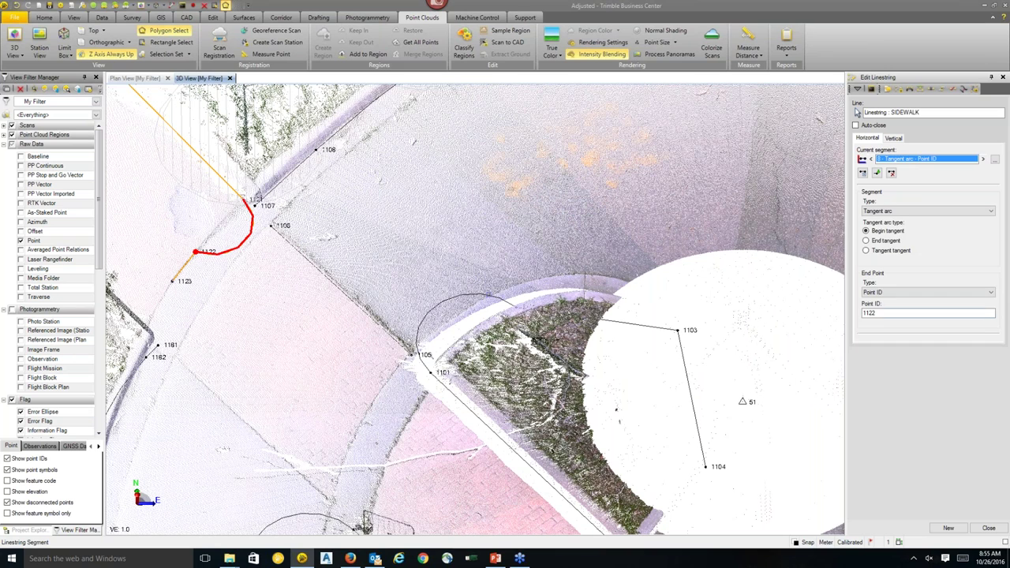
{"action": "key", "text": "Return"}
{"action": "key", "text": "Return"}
Load the FLOWLINE linestring around the planted island for editing and change its arc from point 1101 to point 1102 to a smooth curve.
{"action": "left_click", "coordinate": [900, 113]}
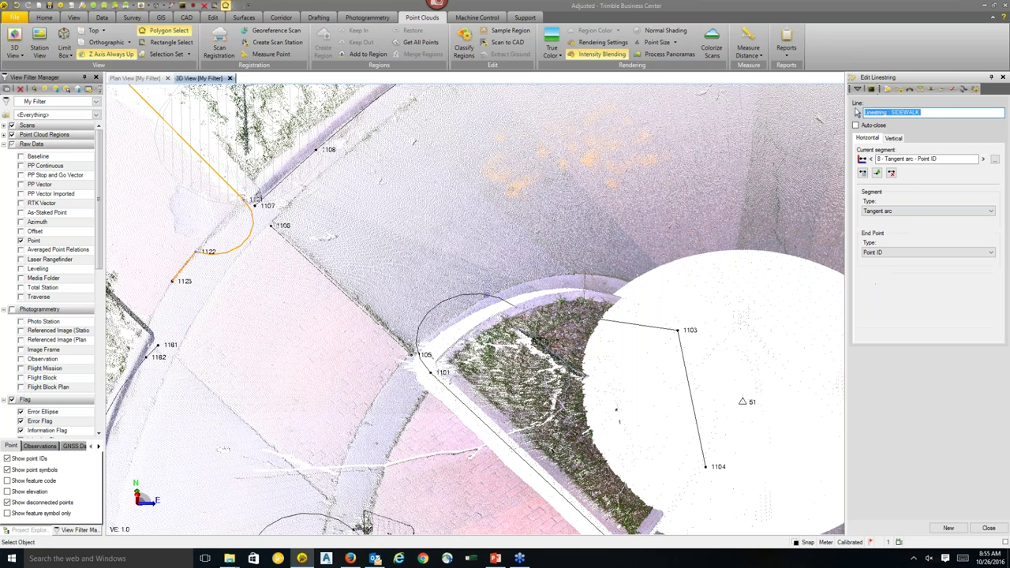
{"action": "key", "text": "Down"}
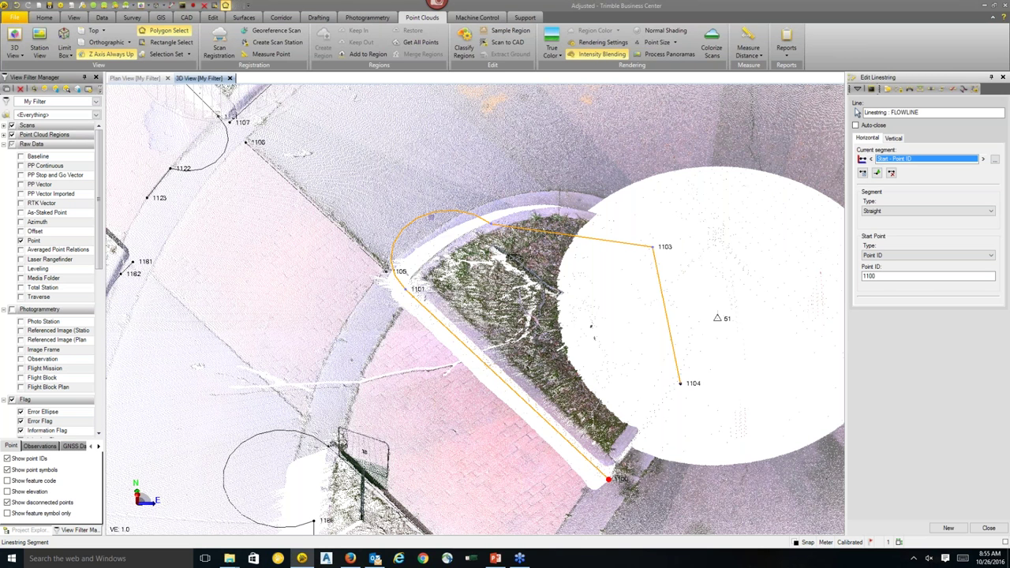
{"action": "left_click", "coordinate": [420, 214]}
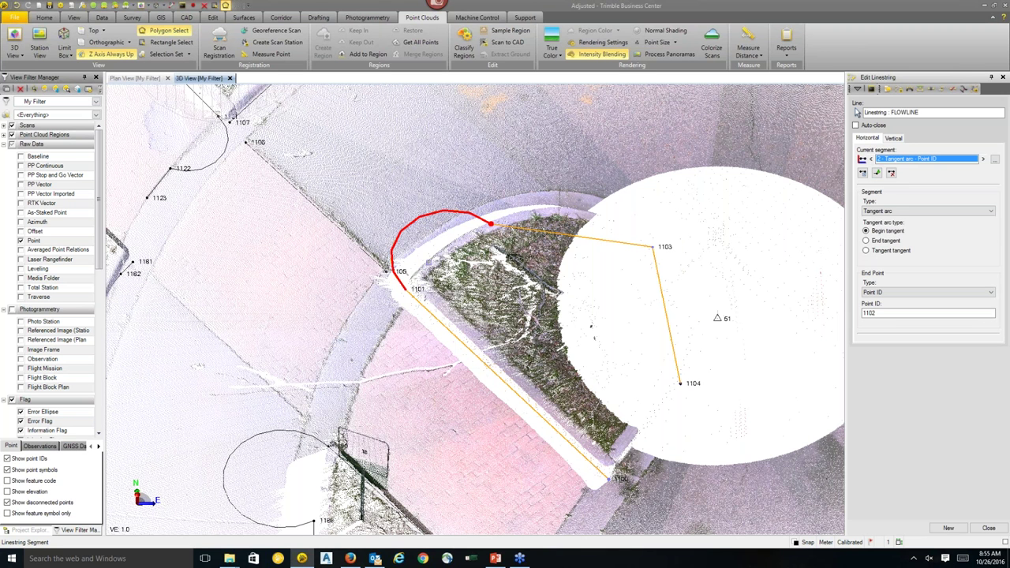
{"action": "left_click", "coordinate": [876, 211]}
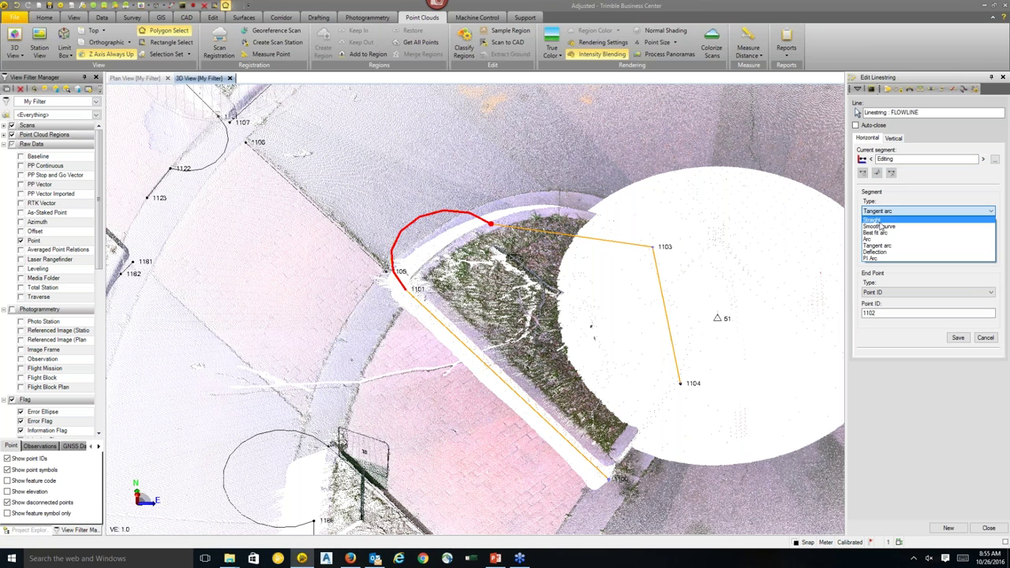
{"action": "left_click", "coordinate": [877, 227]}
{"action": "left_click", "coordinate": [958, 301]}
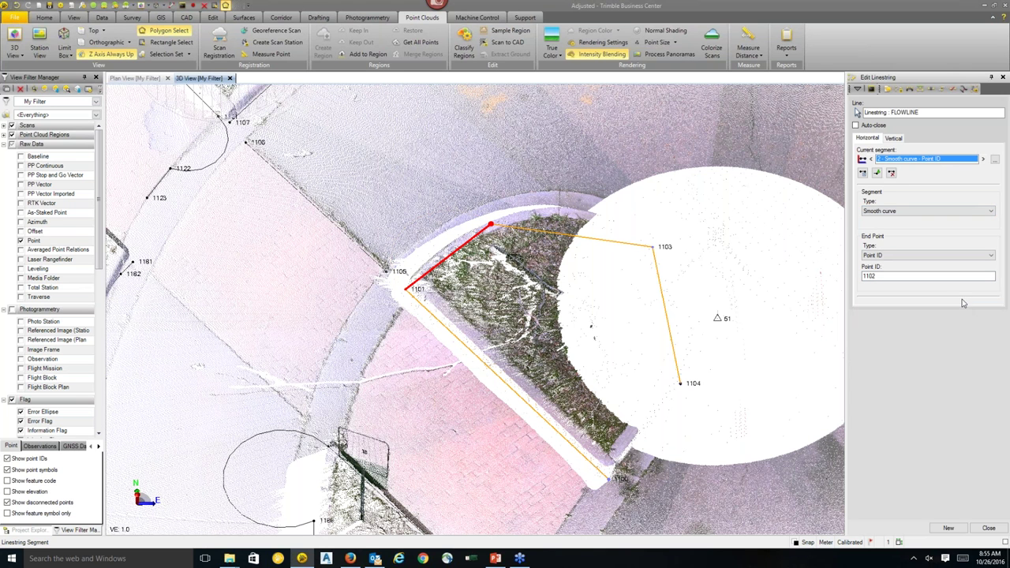
Change the FLOWLINE segment ending at point 1103 from straight to a smooth curve.
{"action": "left_click", "coordinate": [983, 158]}
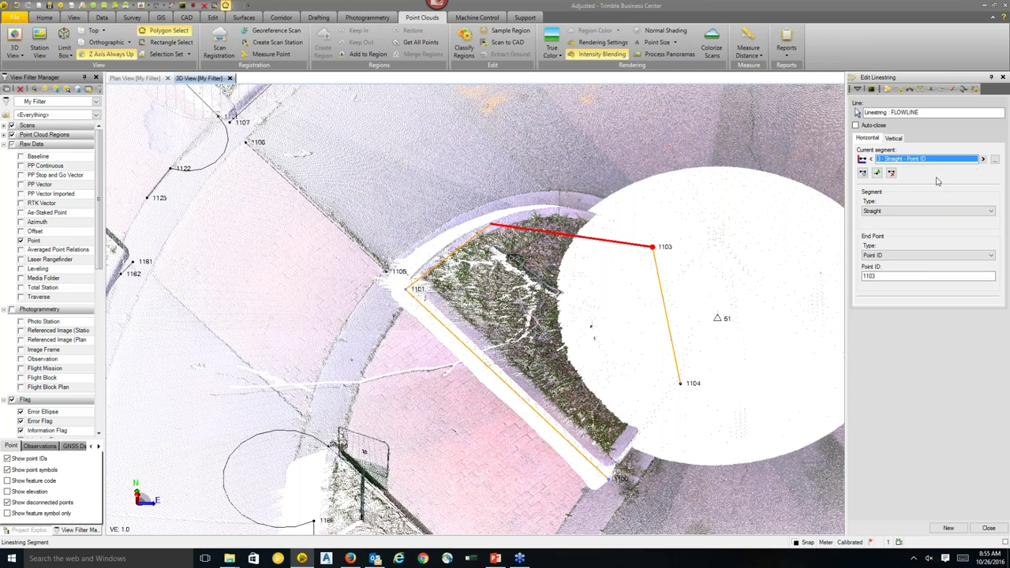
{"action": "left_click", "coordinate": [911, 211]}
{"action": "left_click", "coordinate": [878, 227]}
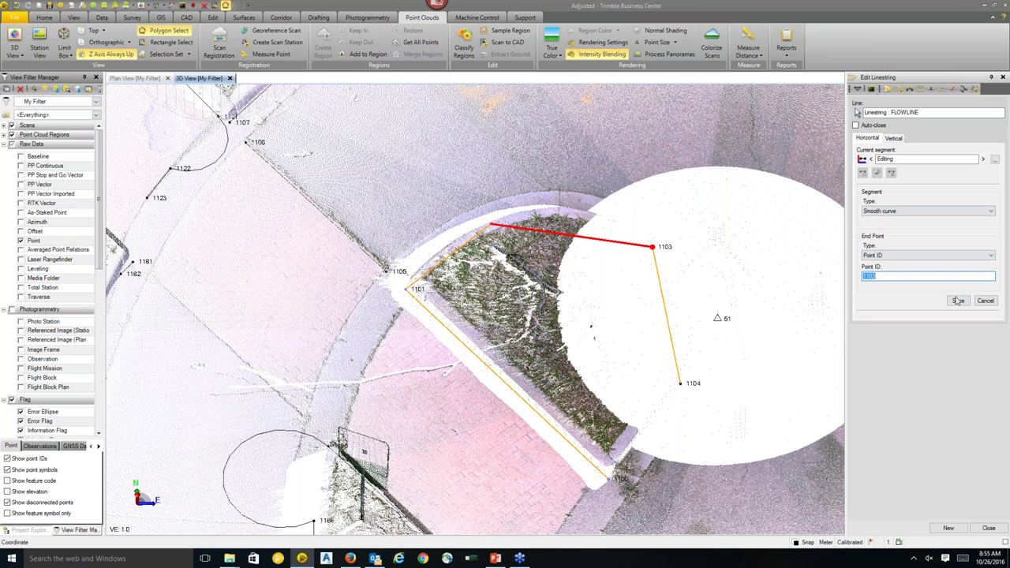
{"action": "left_click", "coordinate": [958, 301]}
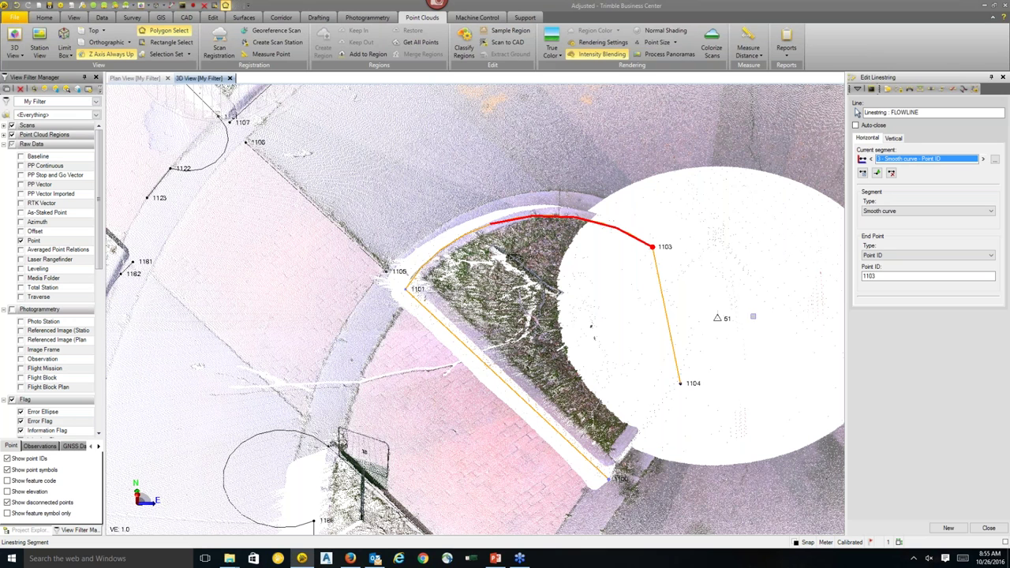
Change the FLOWLINE's last segment, ending at point 1104, to a smooth curve and finish editing the linestring.
{"action": "left_click", "coordinate": [982, 159]}
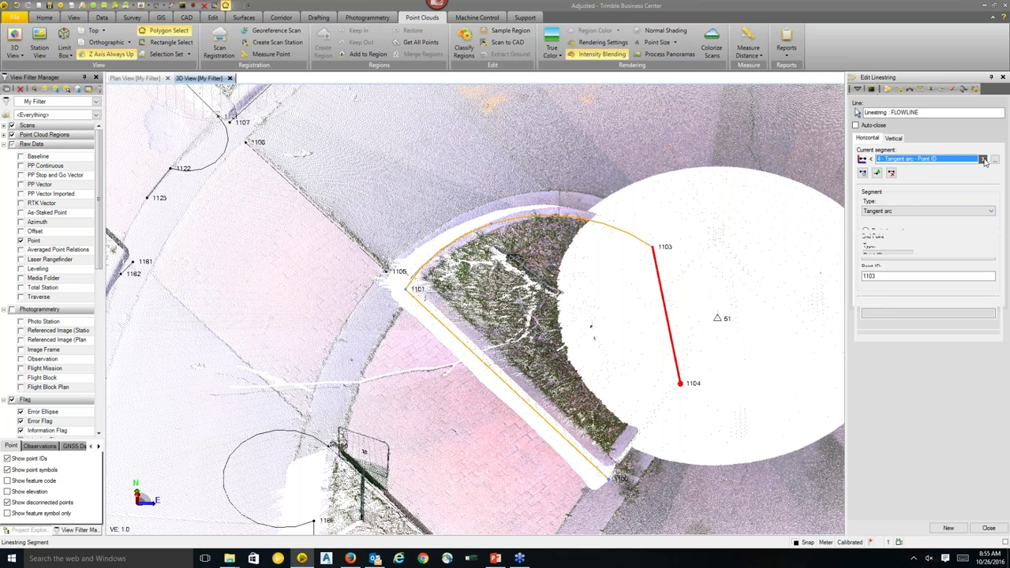
{"action": "left_click", "coordinate": [908, 211]}
{"action": "left_click", "coordinate": [879, 226]}
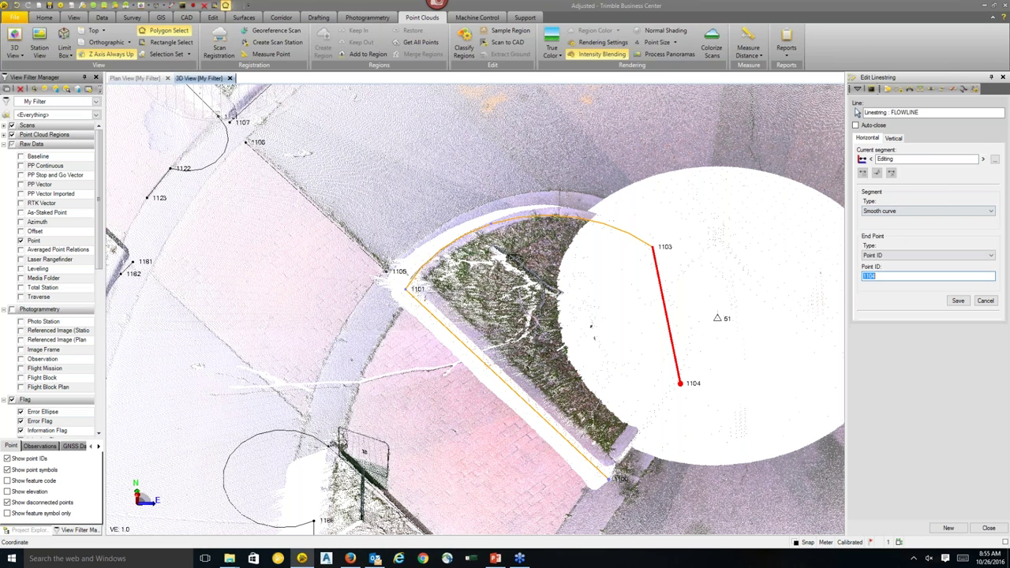
{"action": "left_click", "coordinate": [958, 301]}
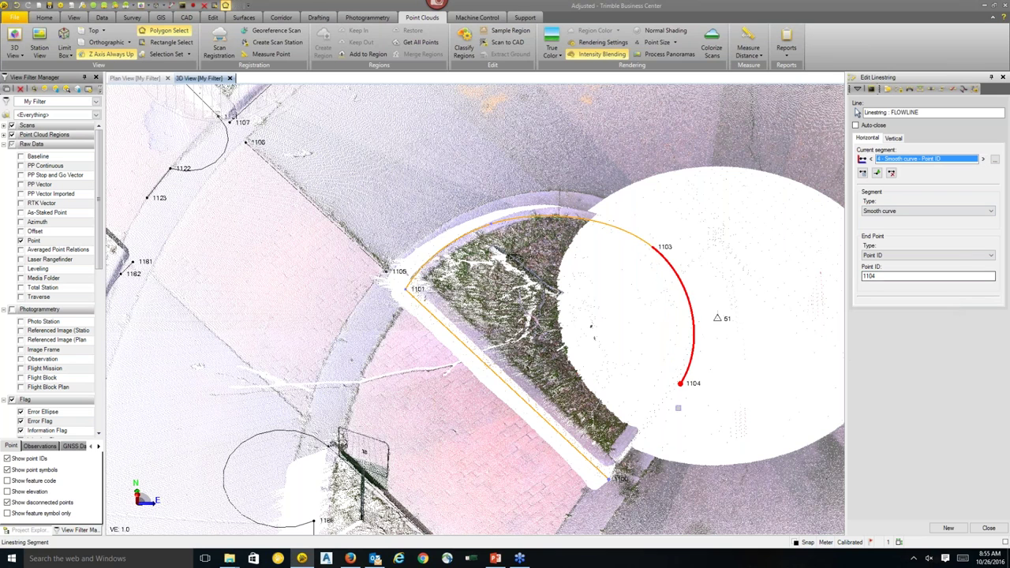
{"action": "scroll", "coordinate": [641, 436], "scroll_direction": "up", "scroll_amount": 1}
{"action": "scroll", "coordinate": [641, 436], "scroll_direction": "up", "scroll_amount": 1}
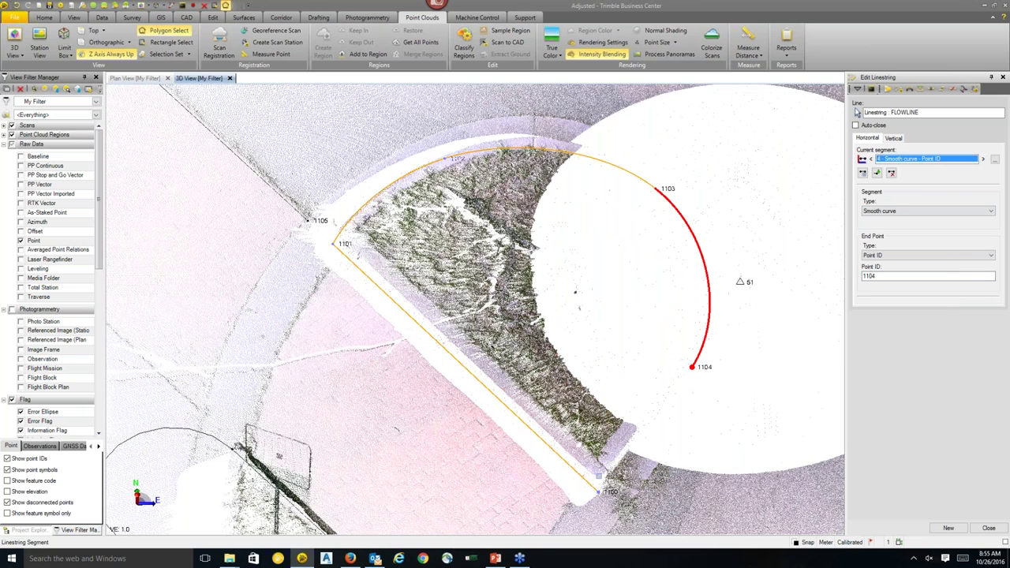
{"action": "left_click", "coordinate": [989, 528]}
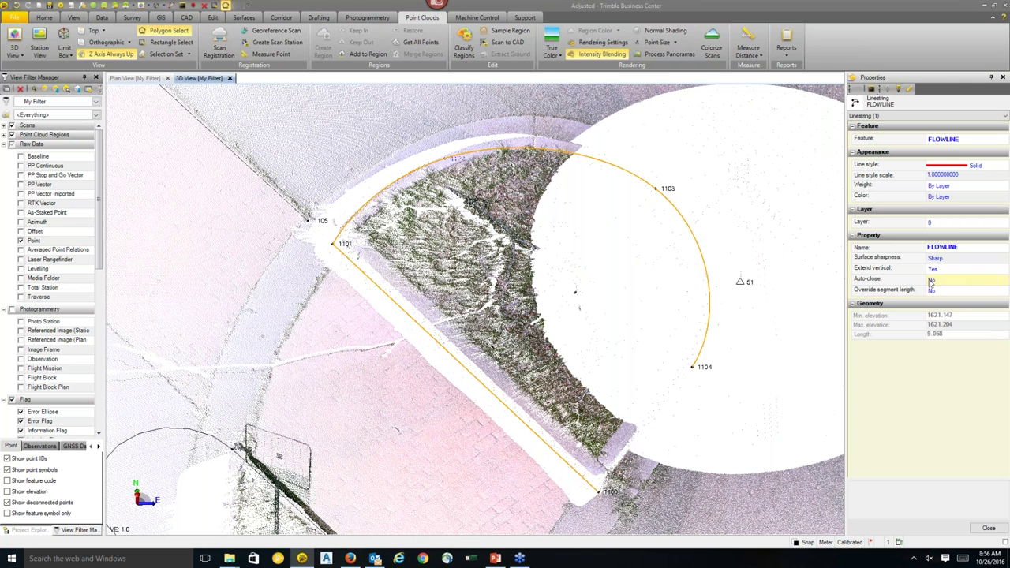
Set the FLOWLINE linestring's auto-close to Yes so its last point connects back to its first point 1100.
{"action": "left_click", "coordinate": [955, 281]}
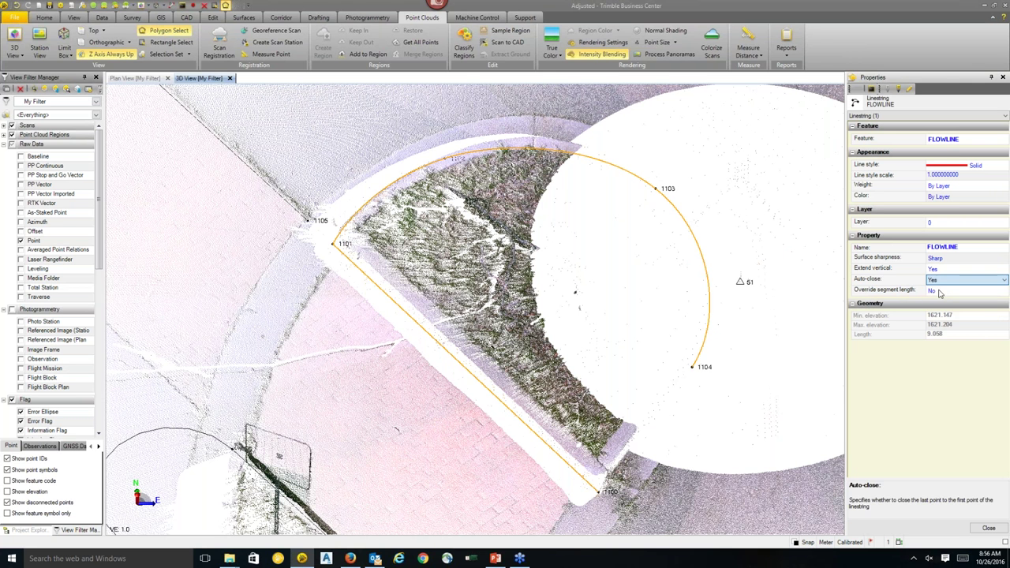
{"action": "left_click", "coordinate": [939, 290]}
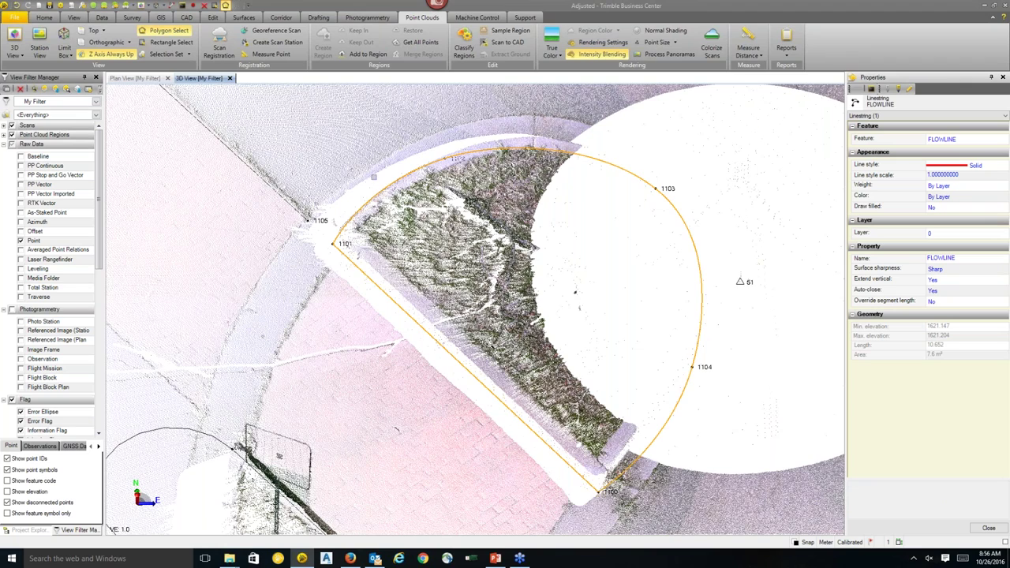
{"action": "scroll", "coordinate": [356, 183], "scroll_direction": "up", "scroll_amount": 1}
{"action": "mouse_move", "coordinate": [357, 184]}
{"action": "middle_mouse_down"}
{"action": "mouse_move", "coordinate": [550, 168]}
{"action": "mouse_move", "coordinate": [451, 142]}
{"action": "mouse_move", "coordinate": [758, 395]}
{"action": "middle_mouse_up"}
{"action": "left_click", "coordinate": [989, 529]}
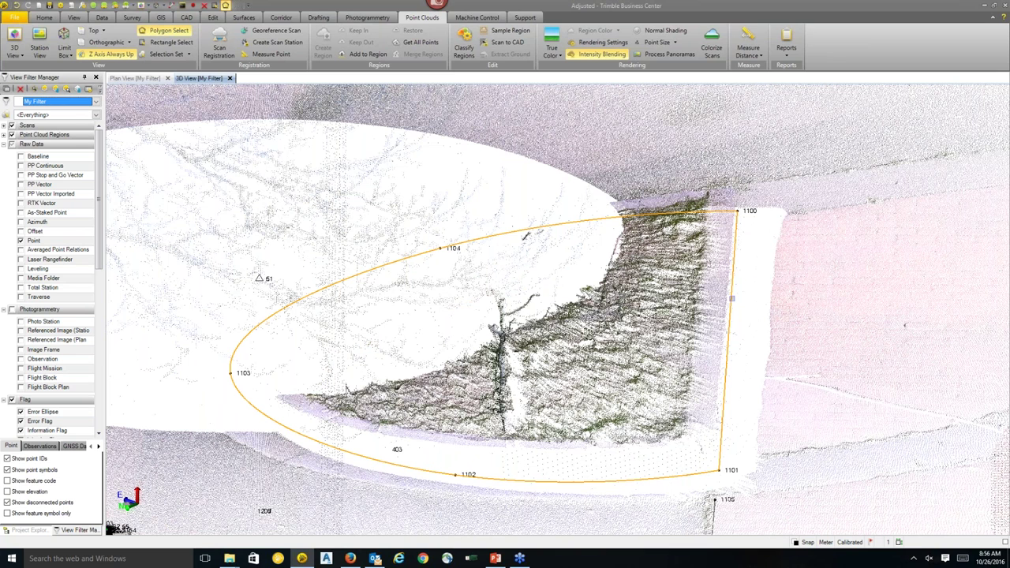
Offset the closed FLOWLINE linestring 0.300 m to its left side with a vertical offset of 0.050 m on layer 0.
{"action": "right_click", "coordinate": [733, 301]}
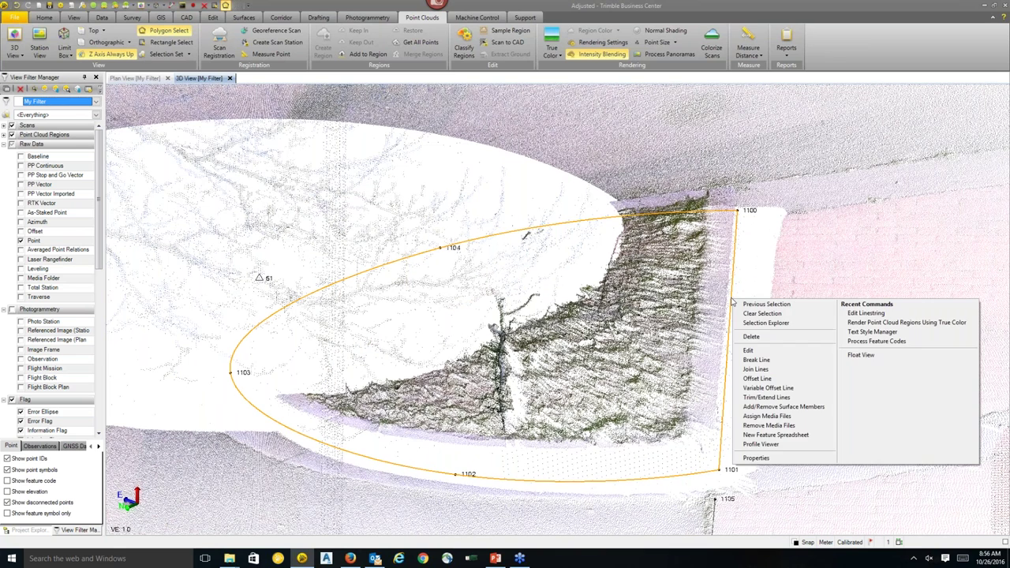
{"action": "left_click", "coordinate": [756, 379]}
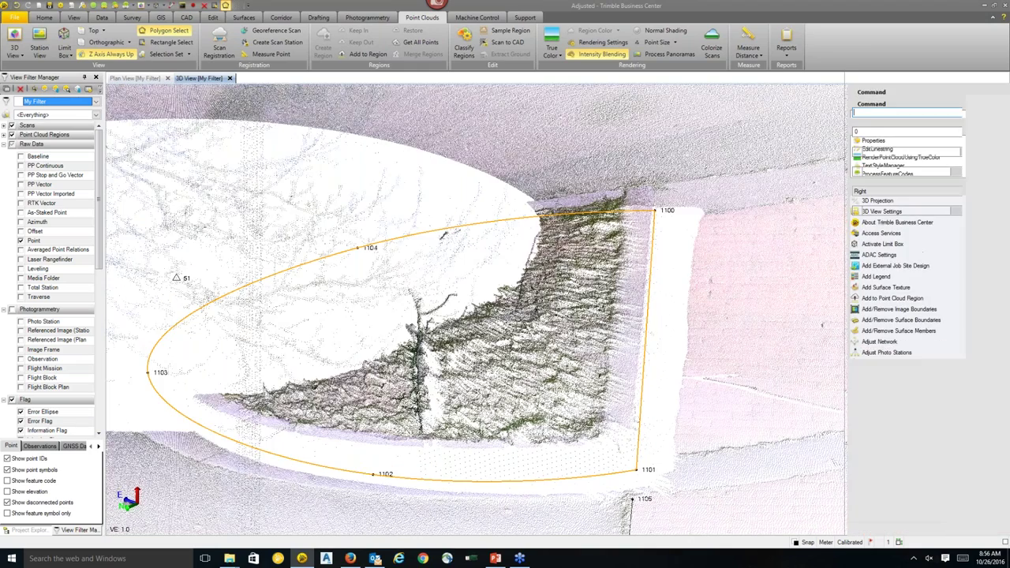
{"action": "left_click", "coordinate": [187, 18]}
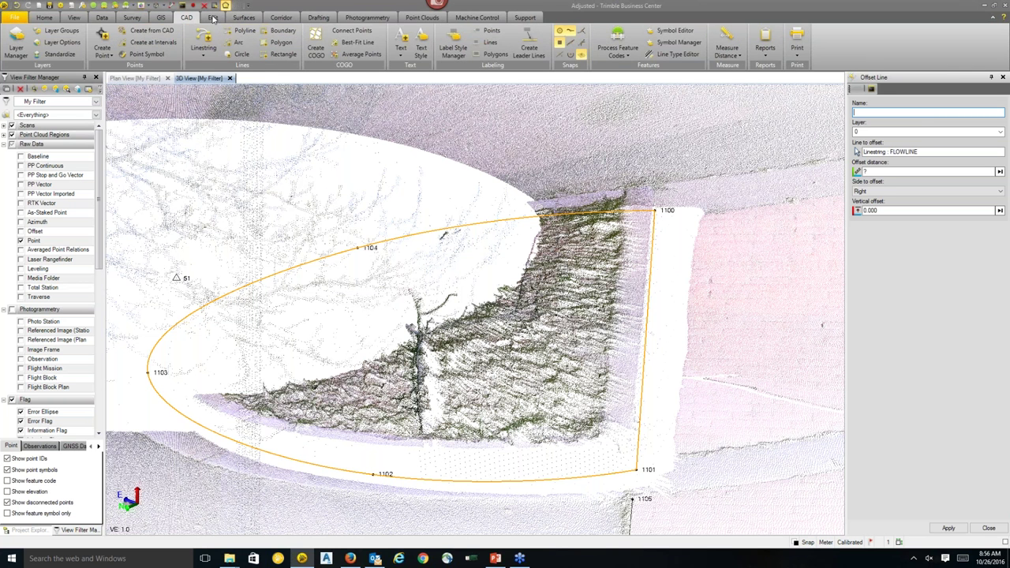
{"action": "left_click", "coordinate": [213, 18]}
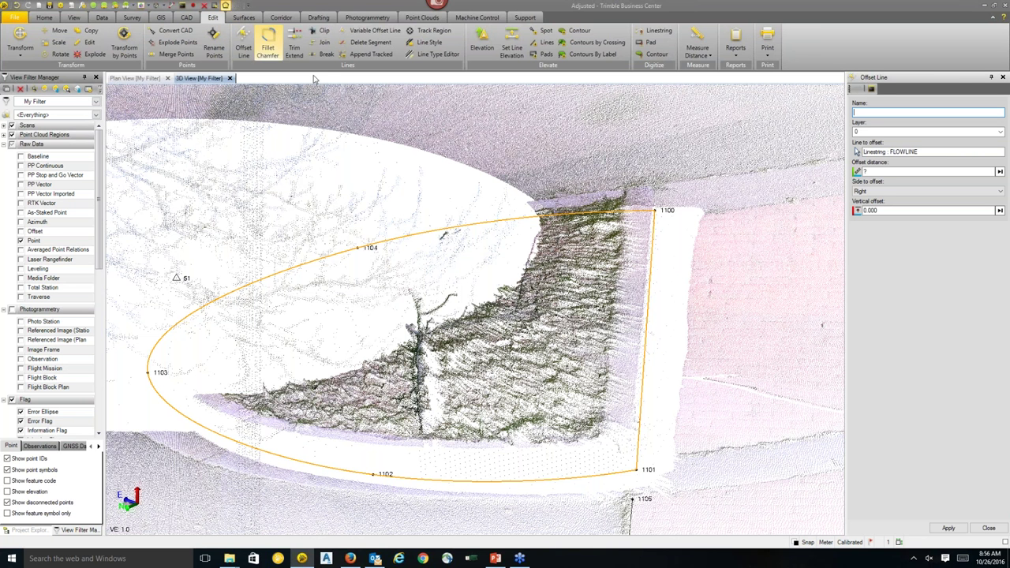
{"action": "left_click", "coordinate": [887, 152]}
{"action": "left_click_drag", "start_coordinate": [920, 153], "coordinate": [912, 153]}
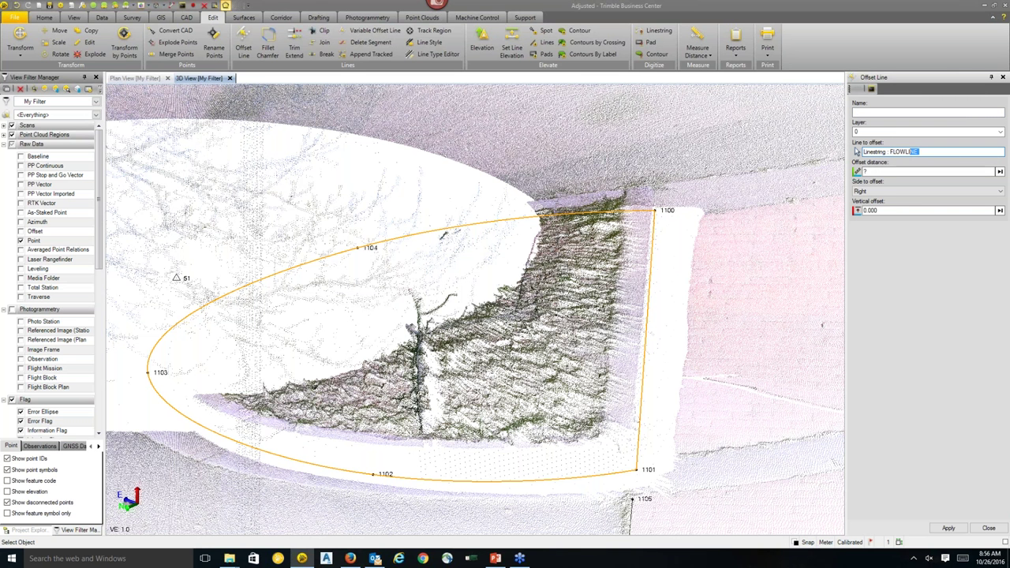
{"action": "left_click", "coordinate": [875, 172]}
{"action": "left_click", "coordinate": [886, 192]}
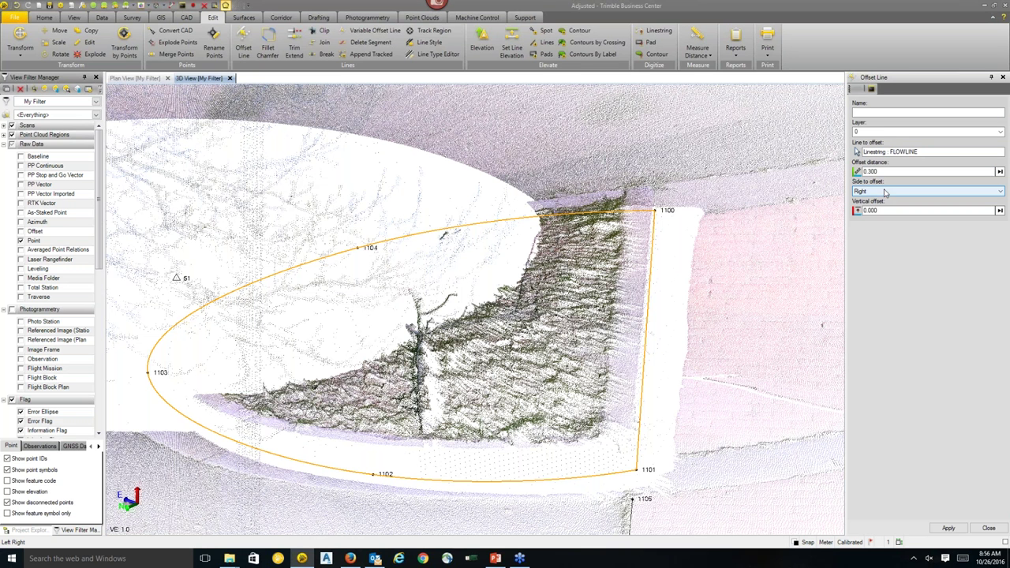
{"action": "key", "text": "Up"}
{"action": "key", "text": "Tab"}
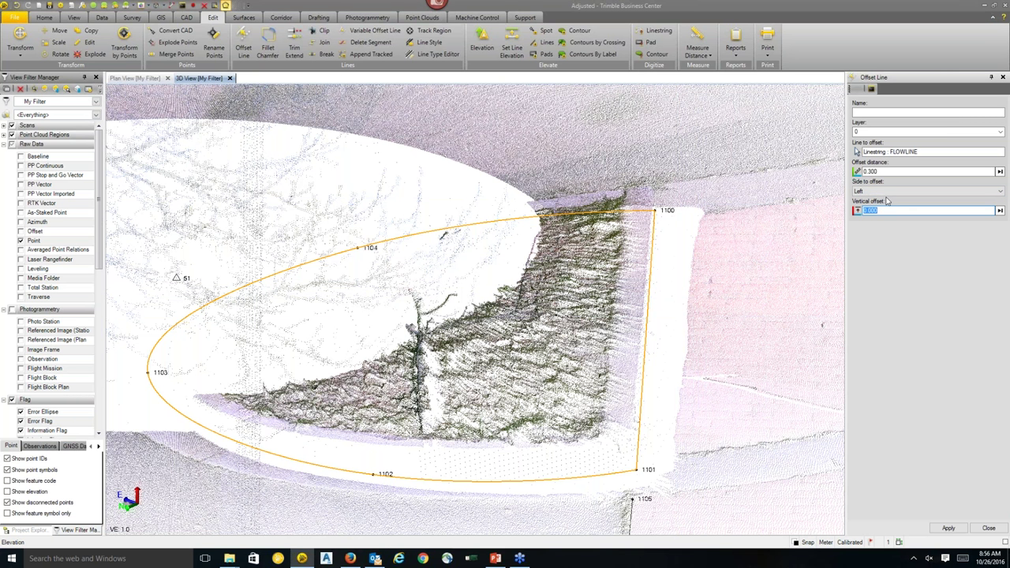
{"action": "type", "text": "0"}
{"action": "left_click", "coordinate": [949, 528]}
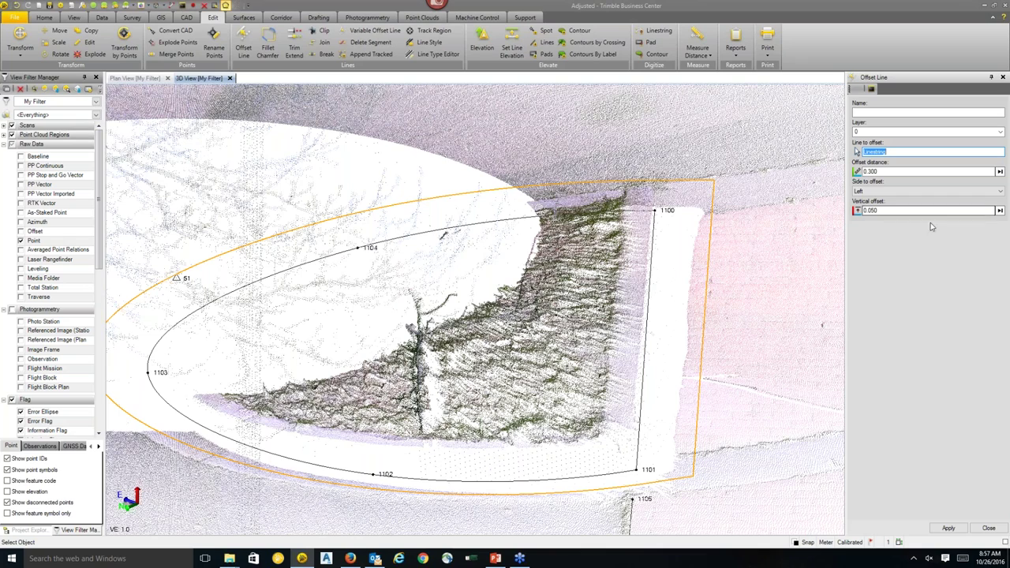
Measure the distance between two ground scan points on either side of the FLOWLINE arc near point 1100.
{"action": "scroll", "coordinate": [718, 251], "scroll_direction": "up", "scroll_amount": 1}
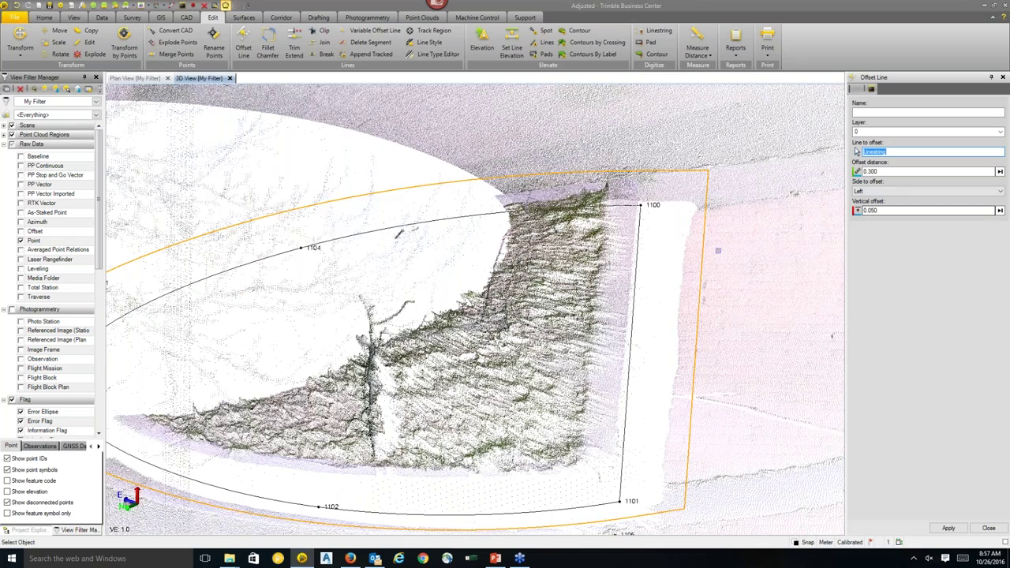
{"action": "scroll", "coordinate": [717, 251], "scroll_direction": "up", "scroll_amount": 1}
{"action": "middle_click_drag", "start_coordinate": [648, 313], "coordinate": [204, 100]}
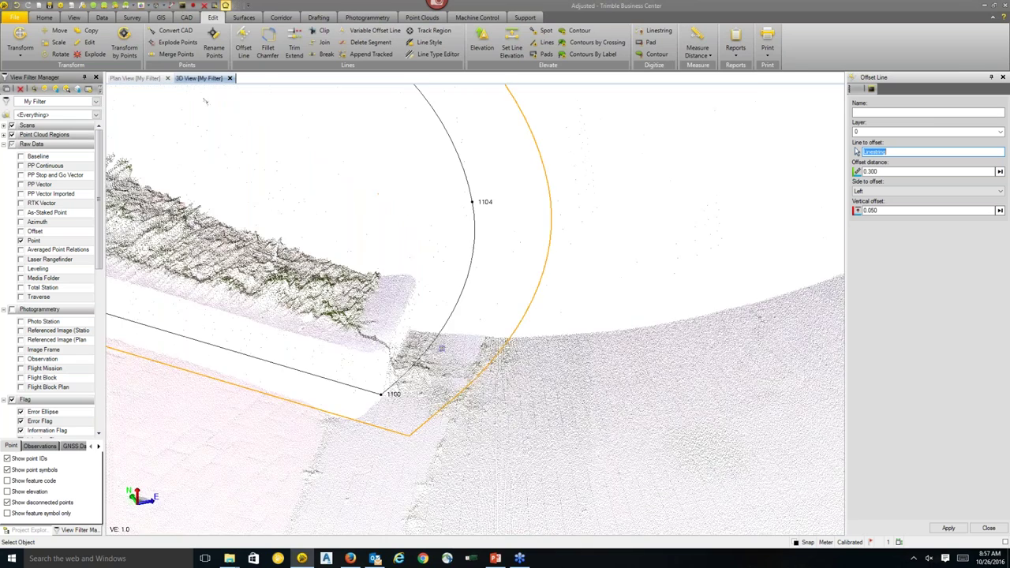
{"action": "left_click", "coordinate": [698, 49]}
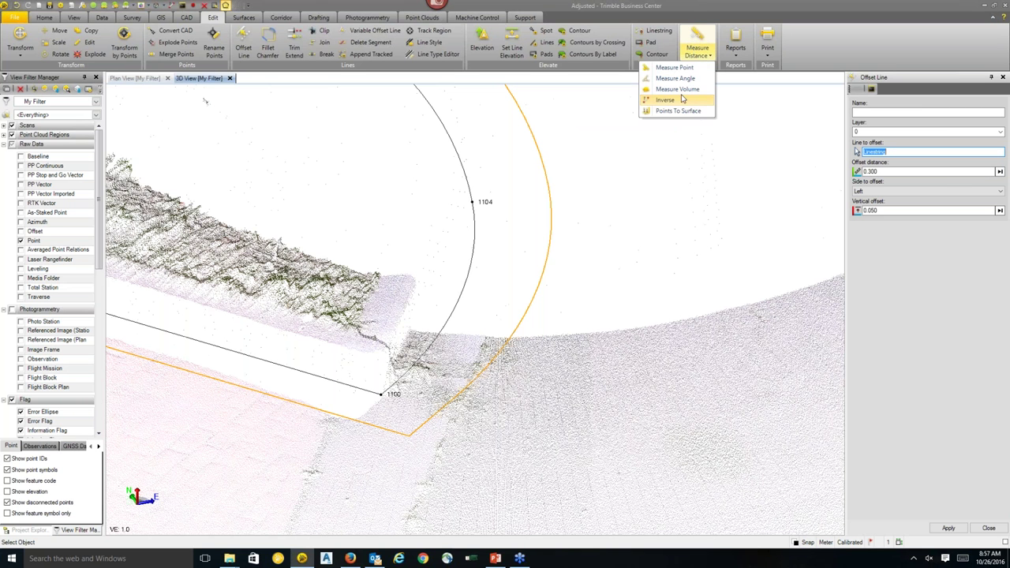
{"action": "left_click", "coordinate": [698, 34]}
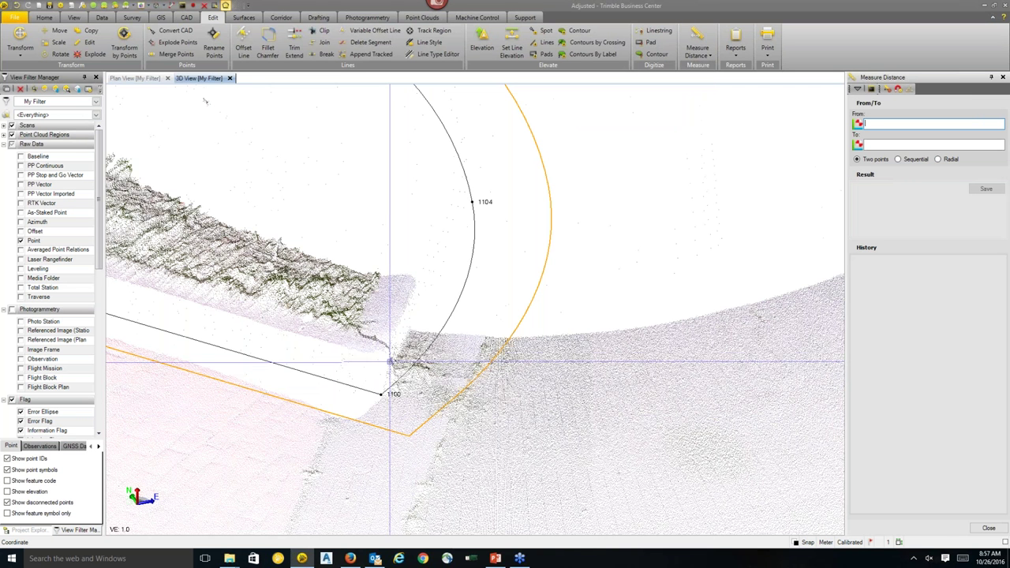
{"action": "scroll", "coordinate": [392, 365], "scroll_direction": "up", "scroll_amount": 3}
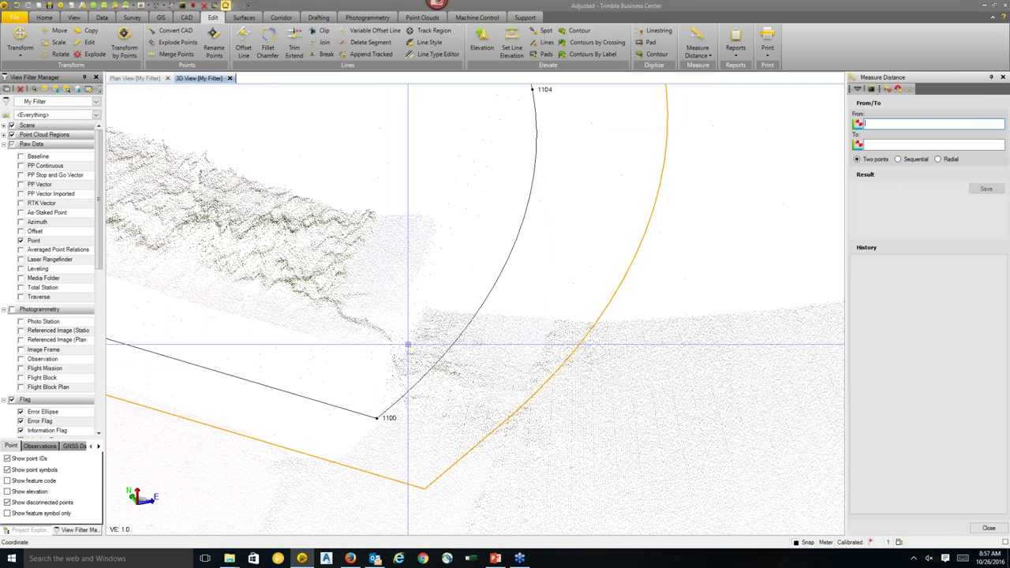
{"action": "left_click", "coordinate": [408, 345]}
{"action": "left_click", "coordinate": [533, 367]}
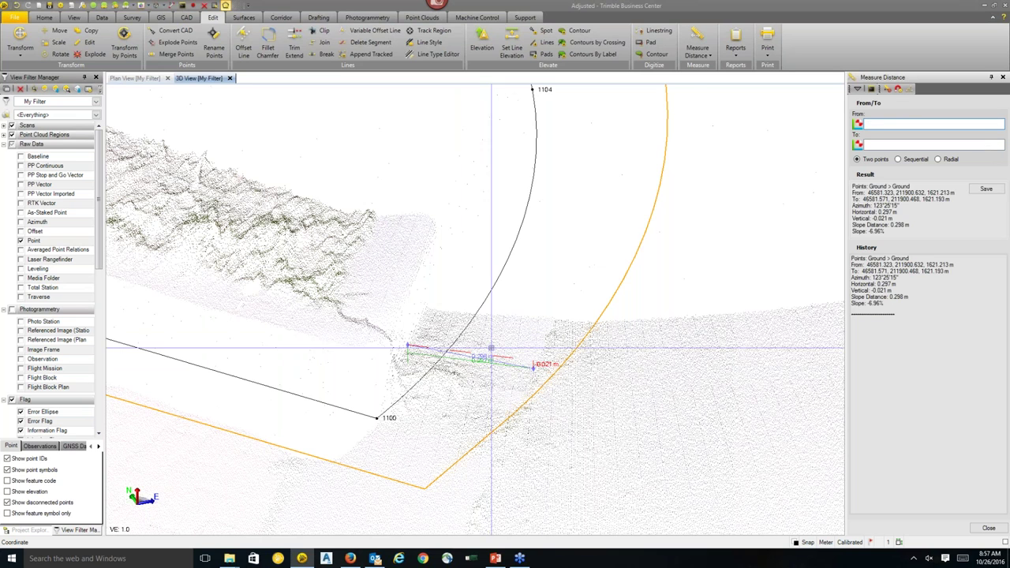
{"action": "scroll", "coordinate": [491, 348], "scroll_direction": "up", "scroll_amount": 6}
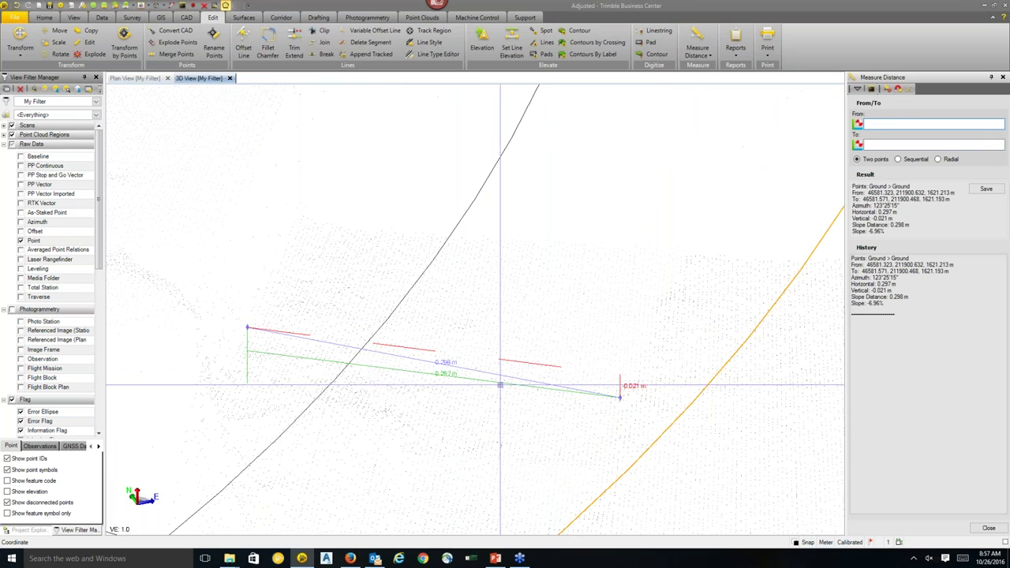
{"action": "scroll", "coordinate": [587, 401], "scroll_direction": "down", "scroll_amount": 3}
{"action": "middle_click_drag", "start_coordinate": [587, 401], "coordinate": [609, 413]}
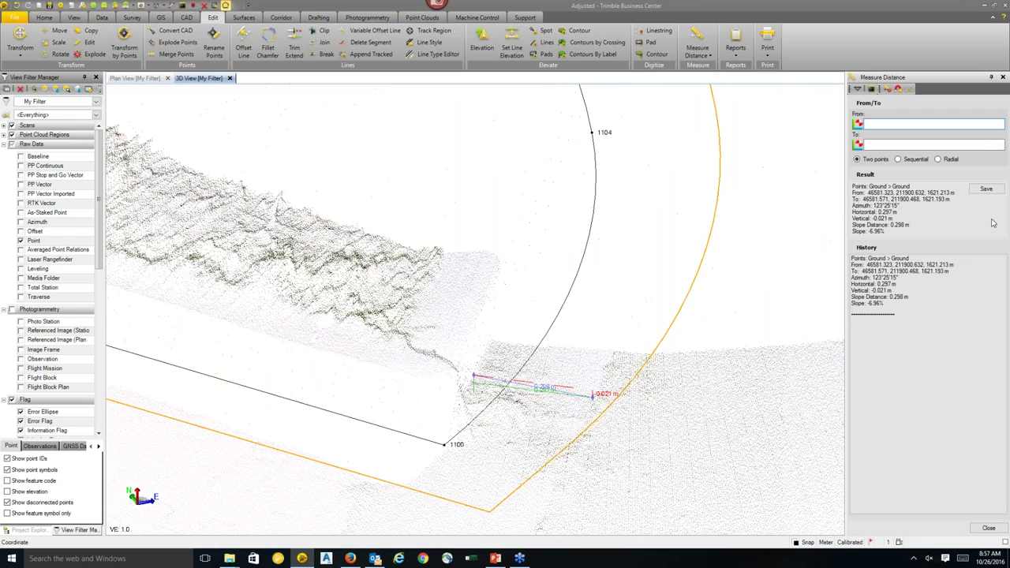
{"action": "left_click", "coordinate": [1003, 77]}
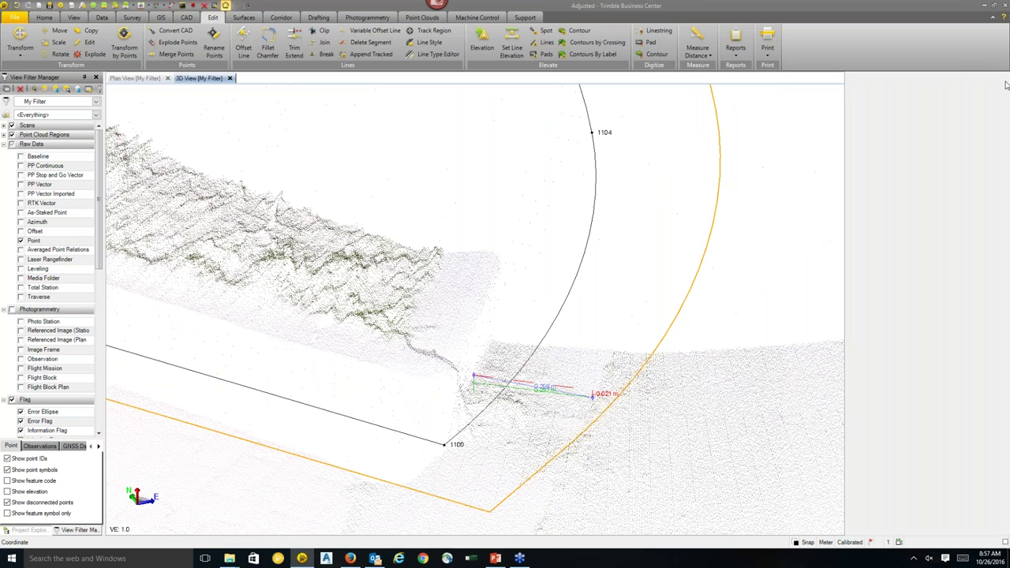
Measure the coordinates of a ground scan point between the two curves near point 1100 and save it as Point on layer 0.
{"action": "left_click", "coordinate": [698, 49]}
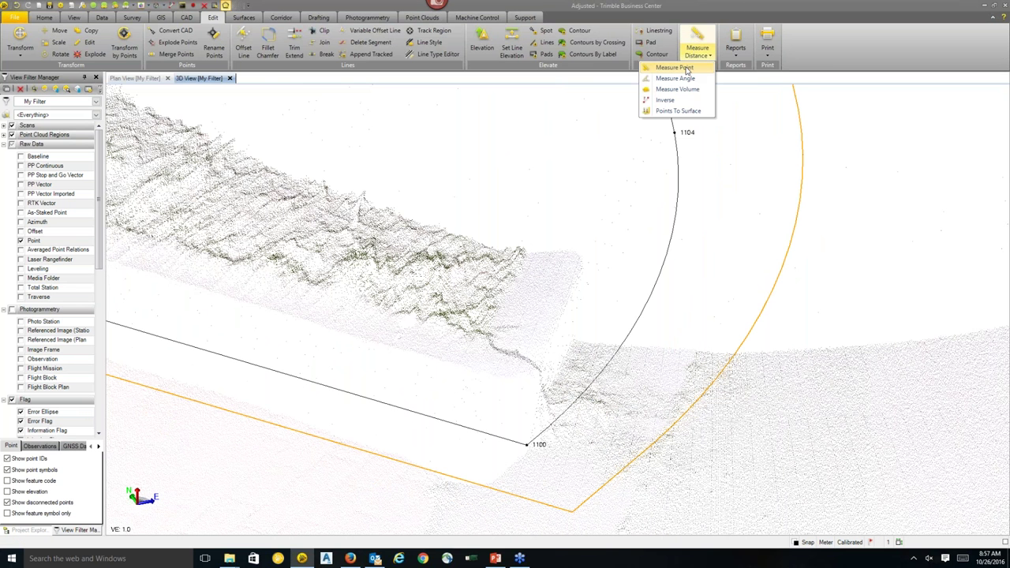
{"action": "left_click", "coordinate": [685, 69]}
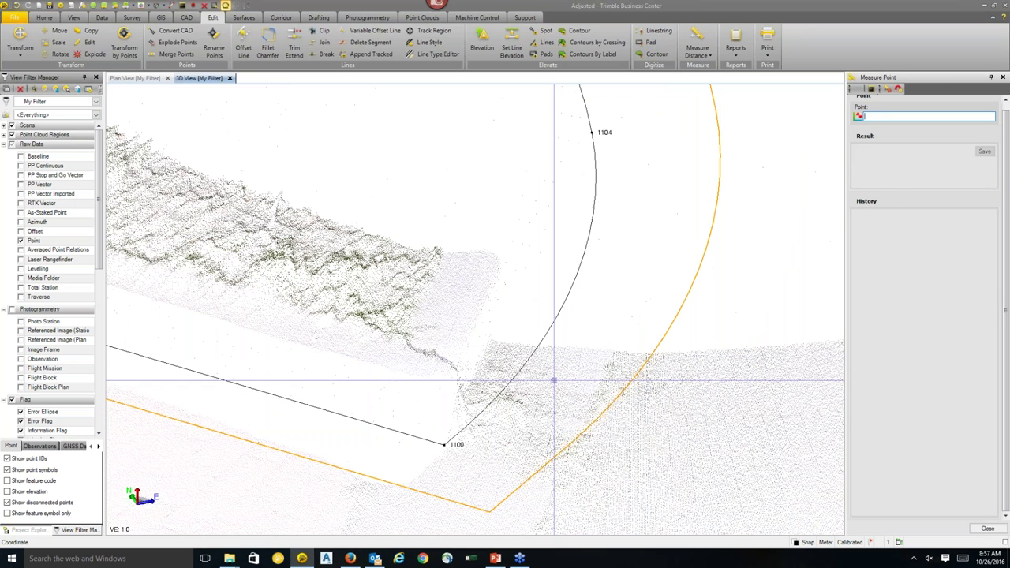
{"action": "scroll", "coordinate": [432, 402], "scroll_direction": "up", "scroll_amount": 3}
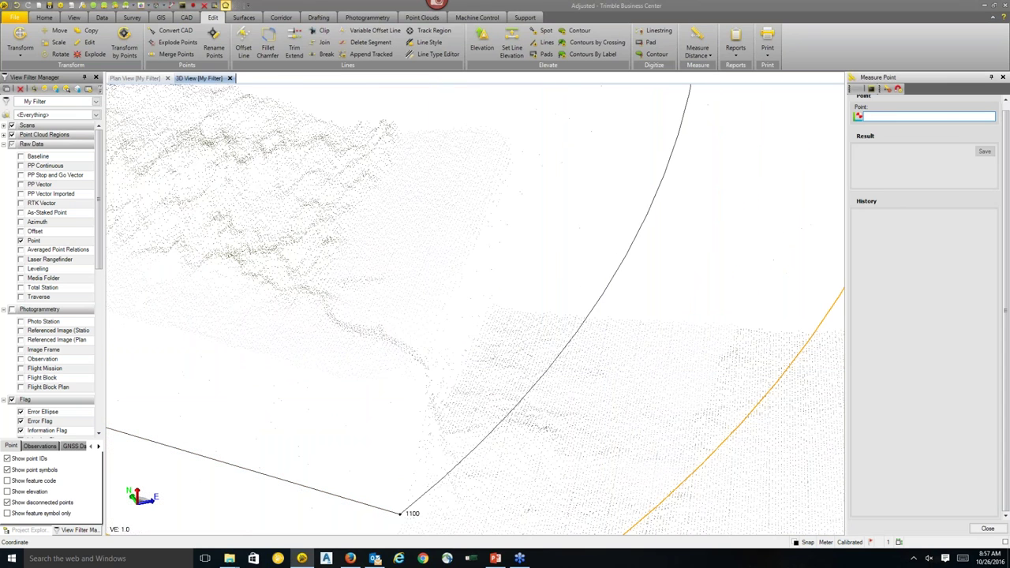
{"action": "left_click", "coordinate": [645, 341]}
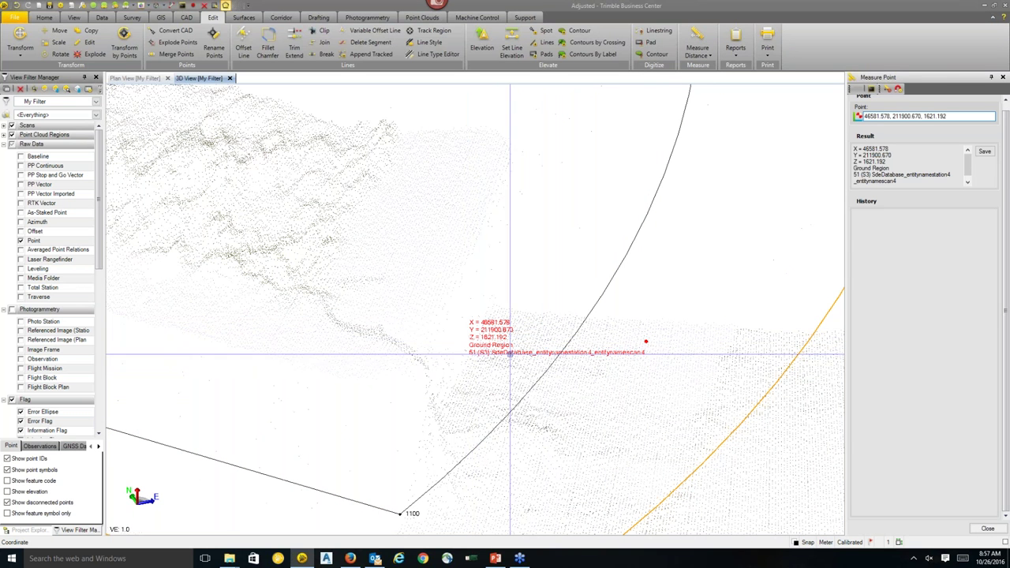
{"action": "left_click", "coordinate": [986, 152]}
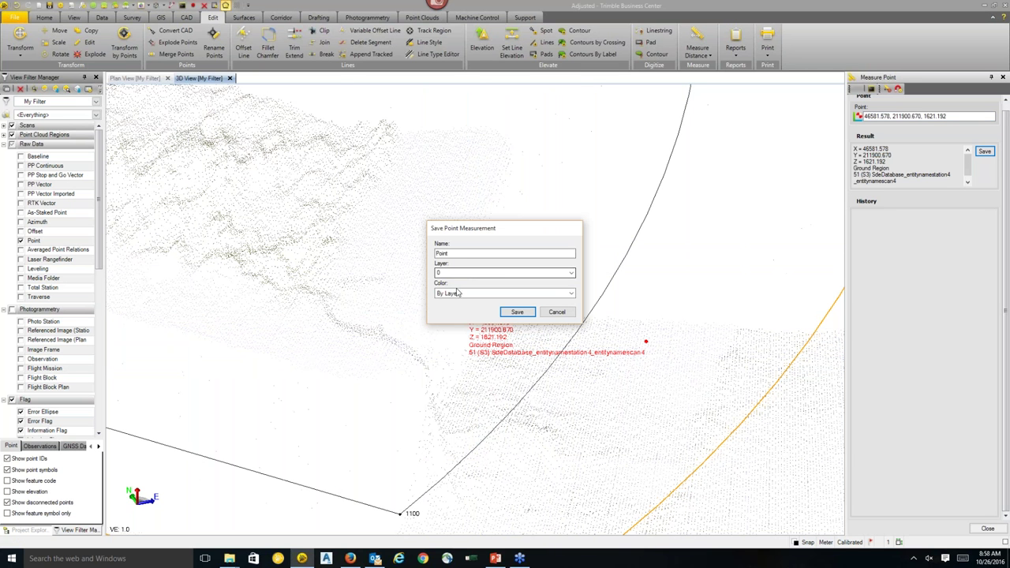
{"action": "left_click", "coordinate": [517, 312]}
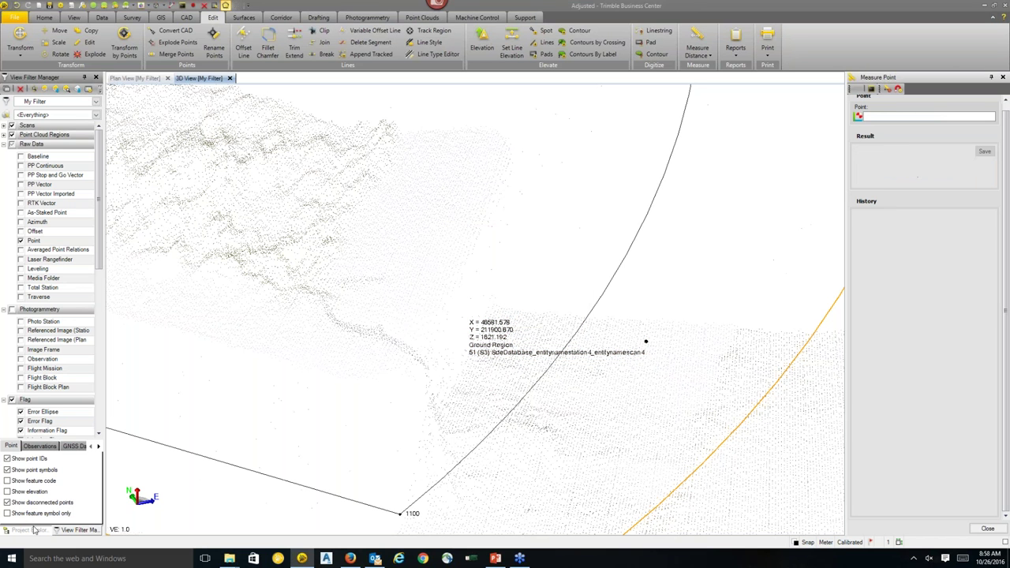
Expand the project's stored measurements to check the saved point measurement.
{"action": "left_click", "coordinate": [30, 530]}
{"action": "left_click", "coordinate": [7, 115]}
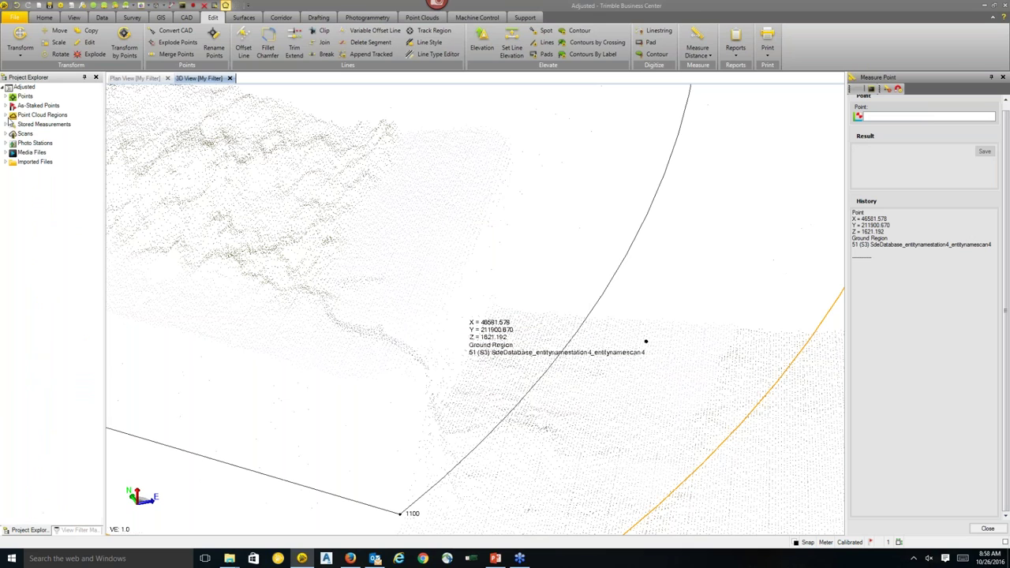
{"action": "left_click", "coordinate": [7, 125]}
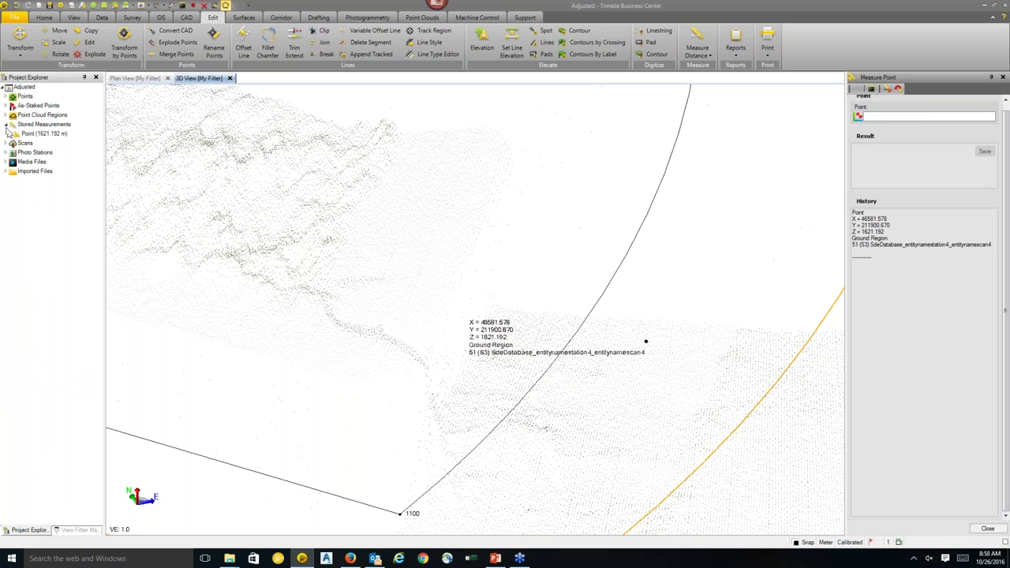
Select survey point 51 beside the planted island and show all Raw Data and Photogrammetry items in the 3D view.
{"action": "middle_click_drag", "start_coordinate": [299, 274], "coordinate": [237, 260]}
{"action": "middle_click_drag", "start_coordinate": [273, 417], "coordinate": [510, 302]}
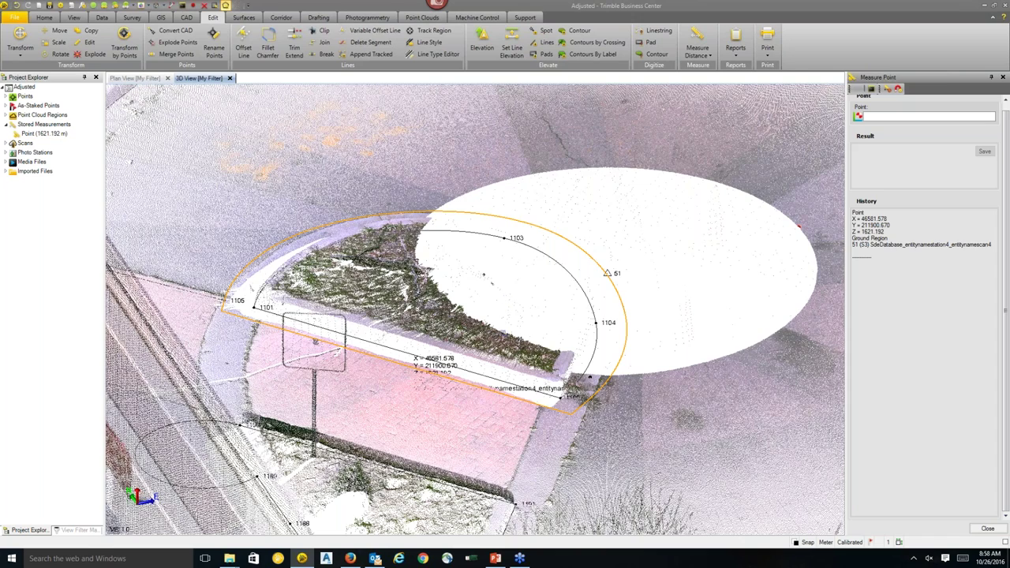
{"action": "middle_click_drag", "start_coordinate": [504, 333], "coordinate": [469, 432]}
{"action": "scroll", "coordinate": [404, 307], "scroll_direction": "down", "scroll_amount": 3}
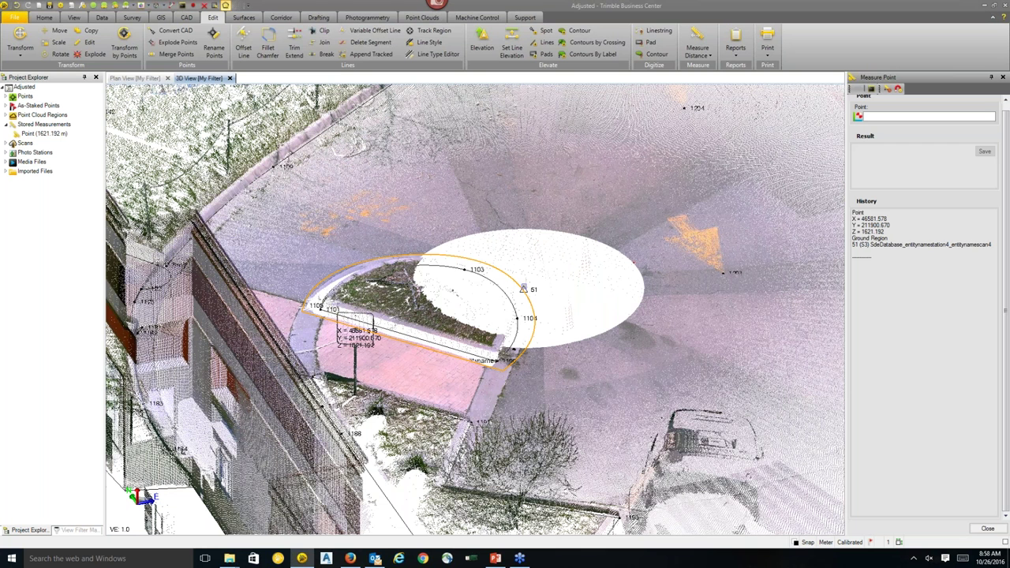
{"action": "right_click", "coordinate": [532, 293]}
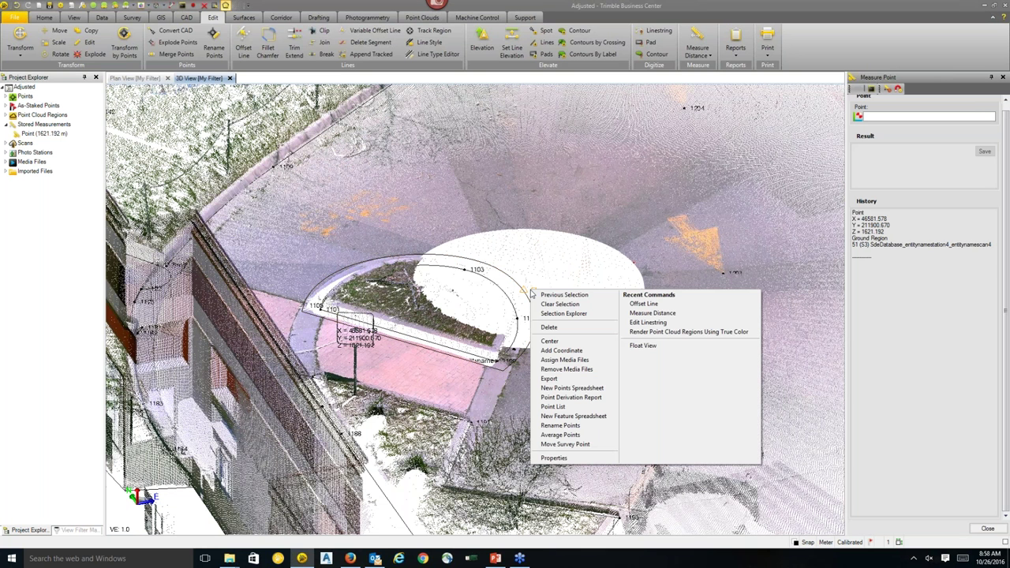
{"action": "left_click", "coordinate": [97, 479]}
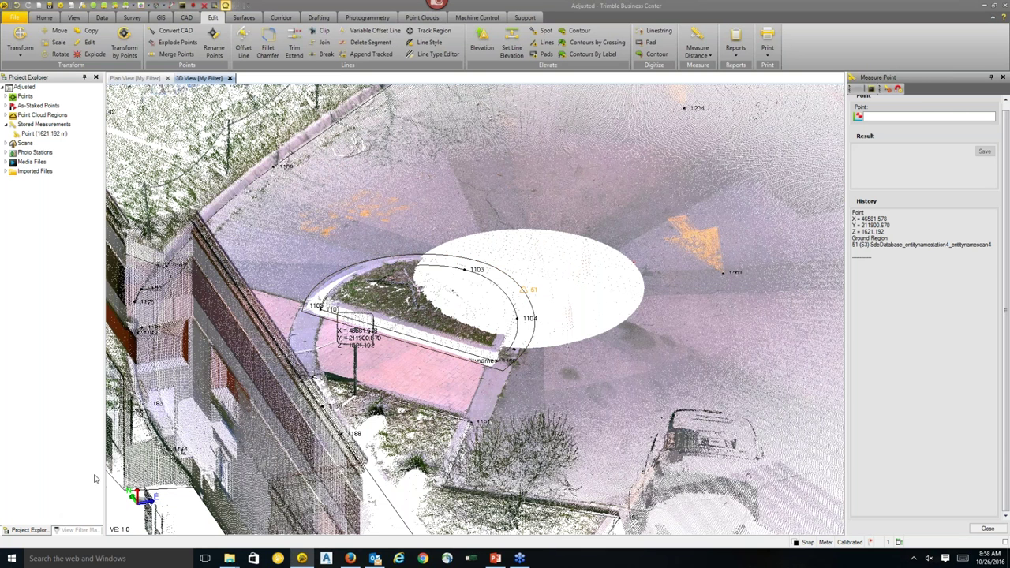
{"action": "left_click", "coordinate": [79, 531]}
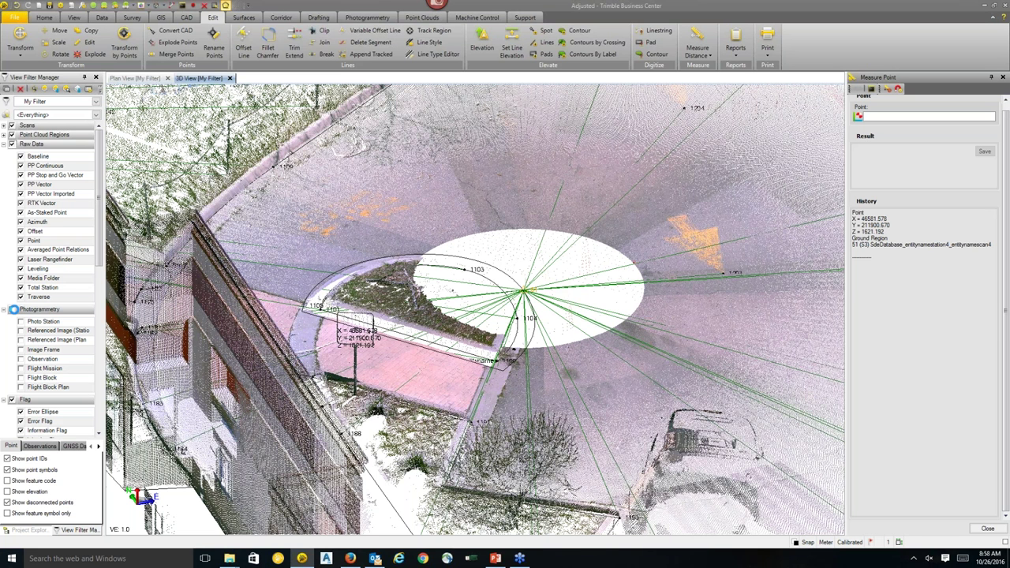
{"action": "left_click", "coordinate": [13, 309]}
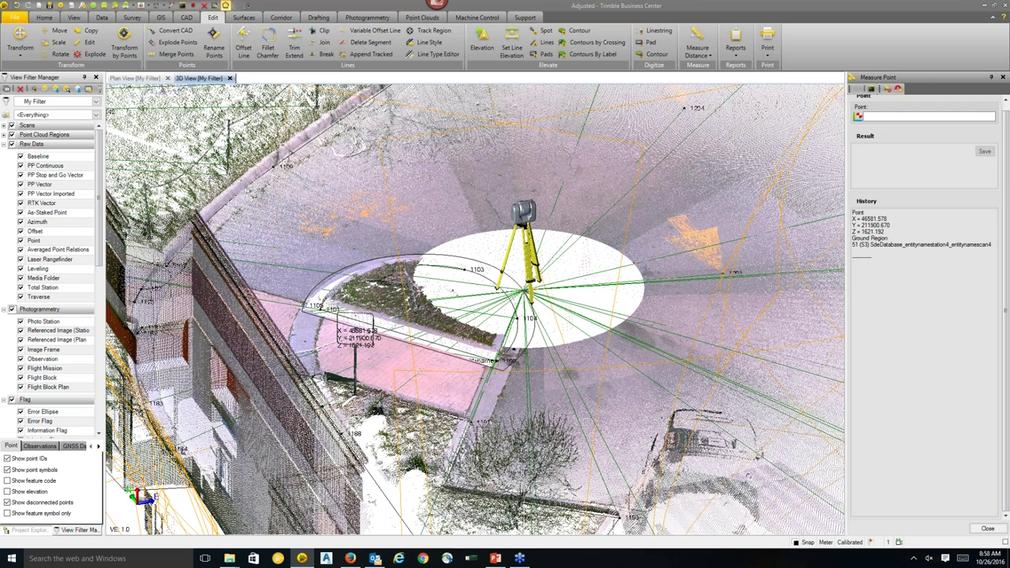
{"action": "mouse_move", "coordinate": [524, 292]}
{"action": "mouse_move", "coordinate": [531, 231]}
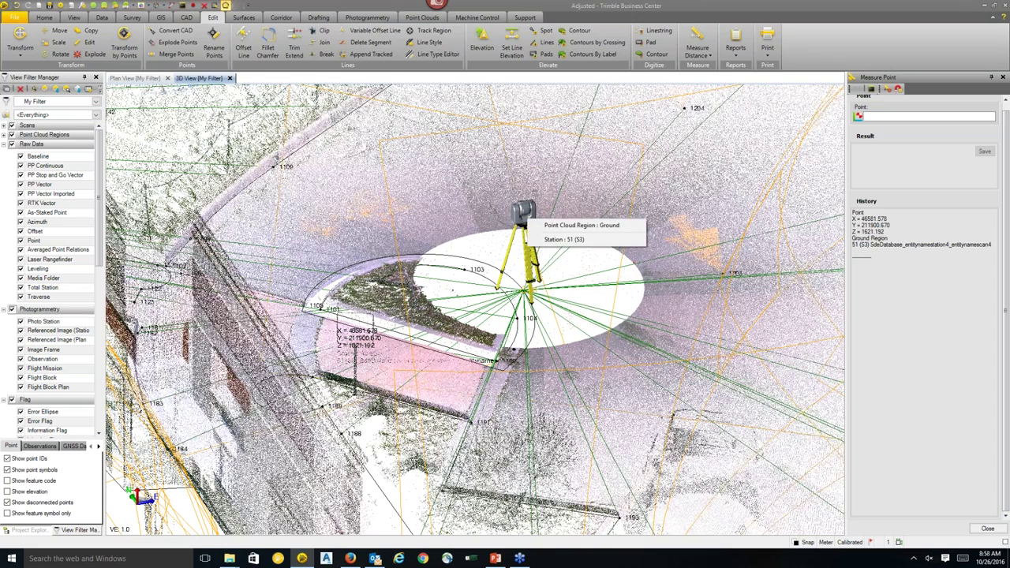
Open a station view from station 51 (S3) and look along the fence and parking area.
{"action": "left_click", "coordinate": [524, 212]}
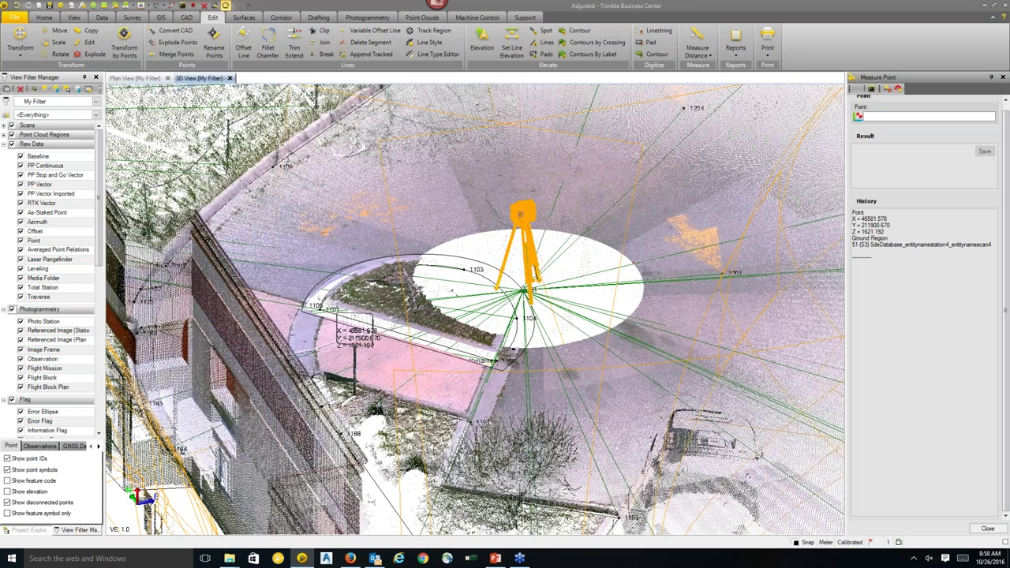
{"action": "right_click", "coordinate": [522, 215]}
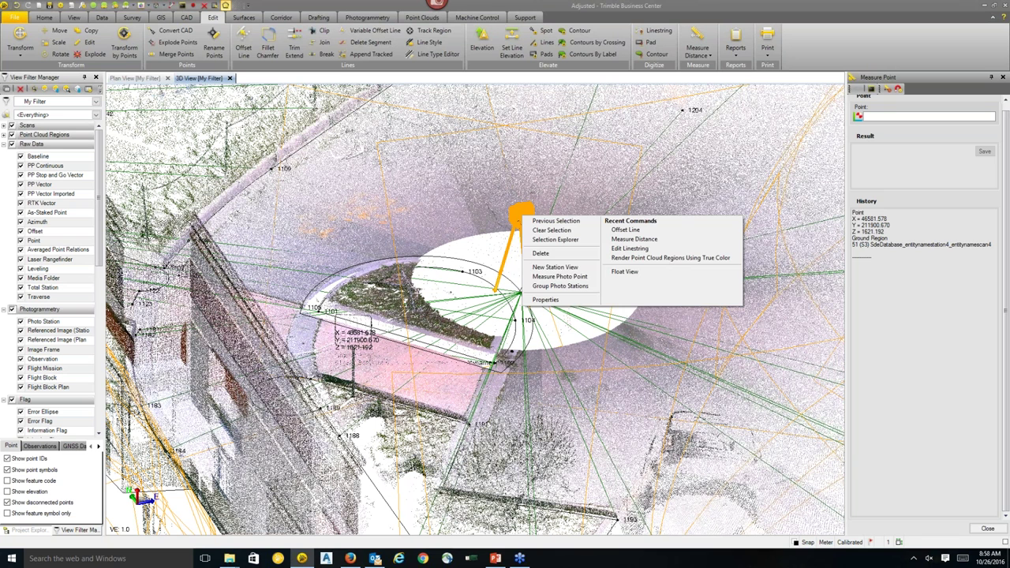
{"action": "left_click", "coordinate": [561, 271]}
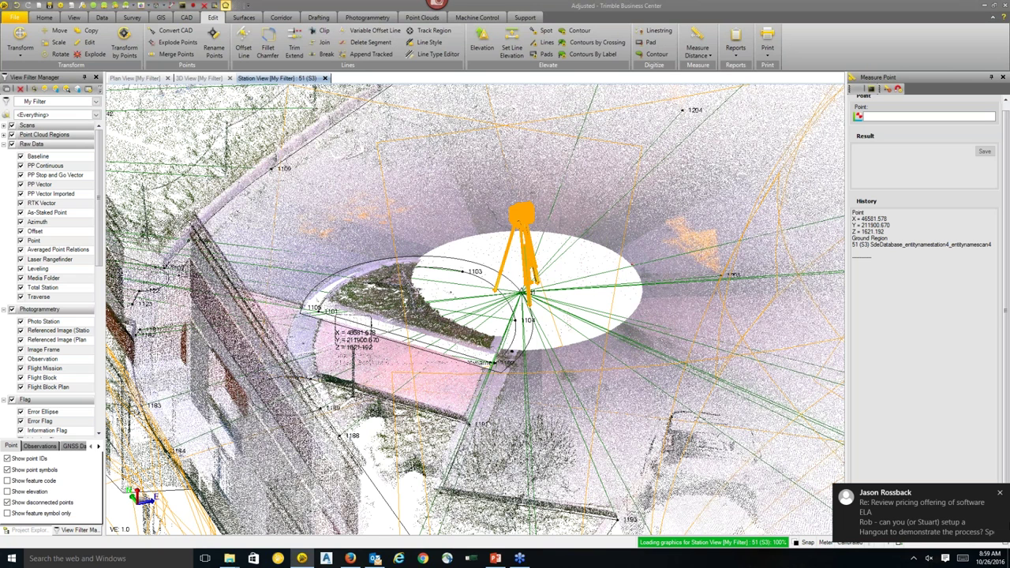
{"action": "left_click", "coordinate": [999, 493]}
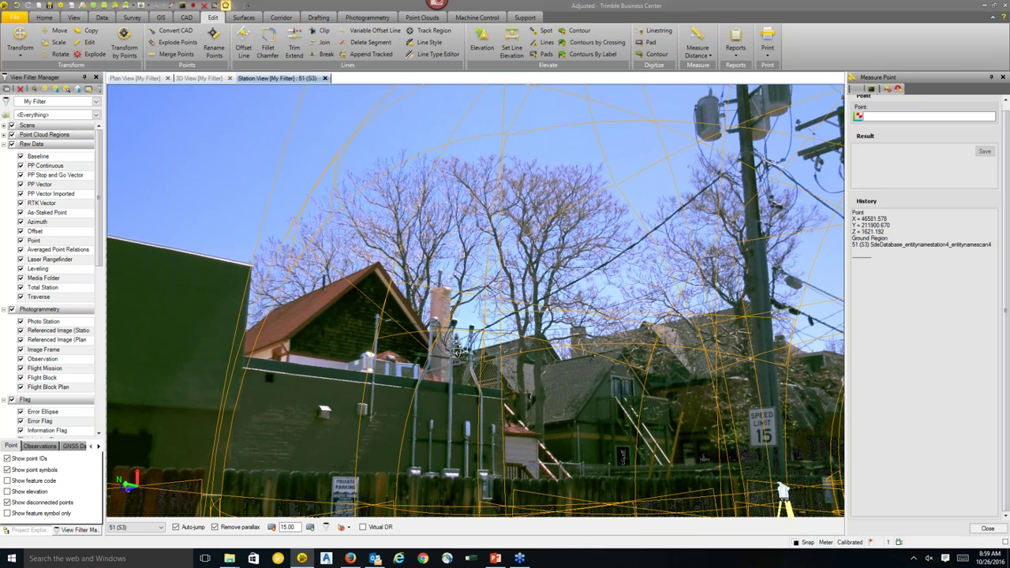
{"action": "left_click_drag", "start_coordinate": [450, 336], "coordinate": [255, 302]}
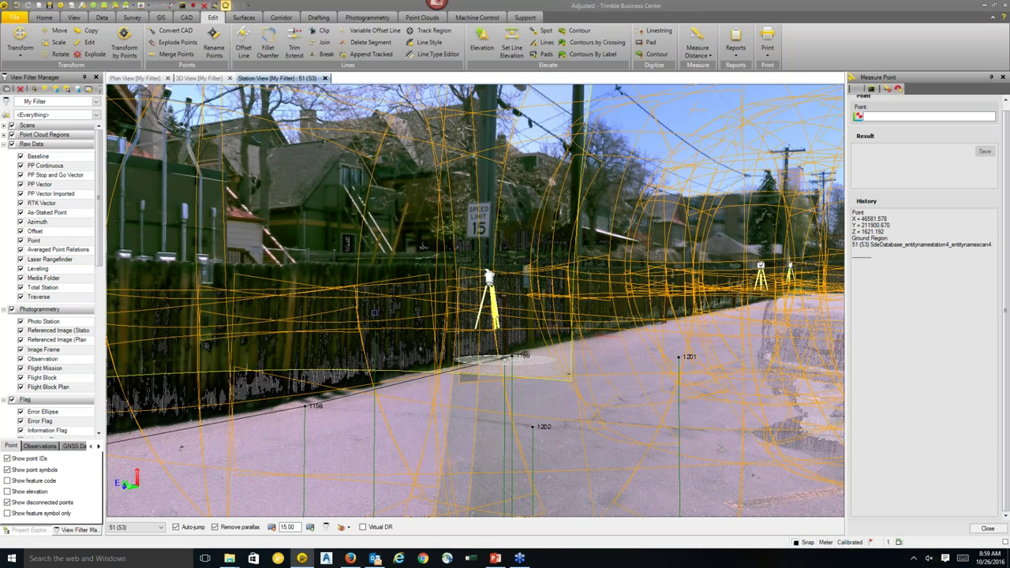
Hide the photogrammetry image frames and enable Virtual DR in the station view.
{"action": "left_click", "coordinate": [20, 349]}
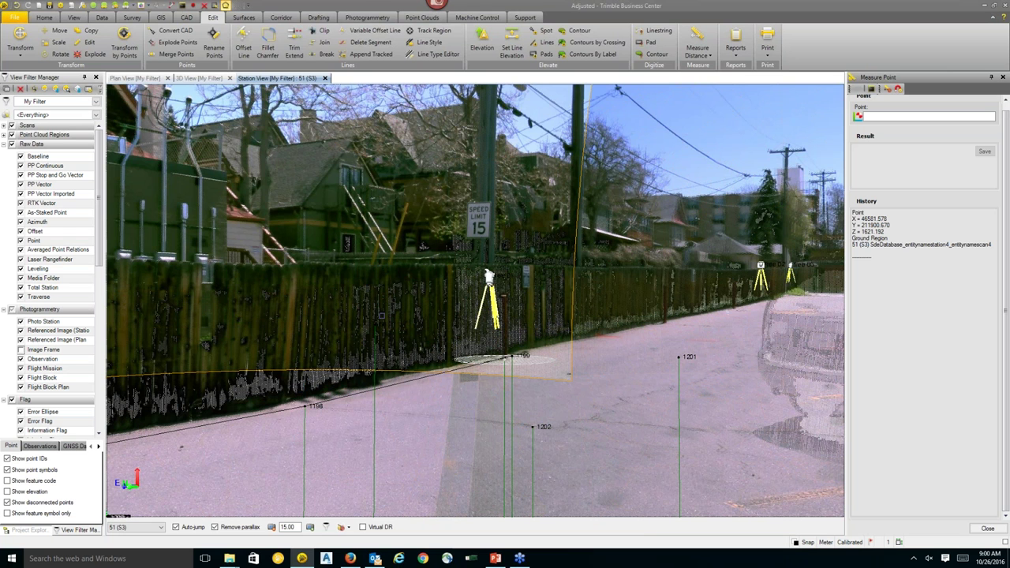
{"action": "middle_click_drag", "start_coordinate": [729, 367], "coordinate": [489, 347]}
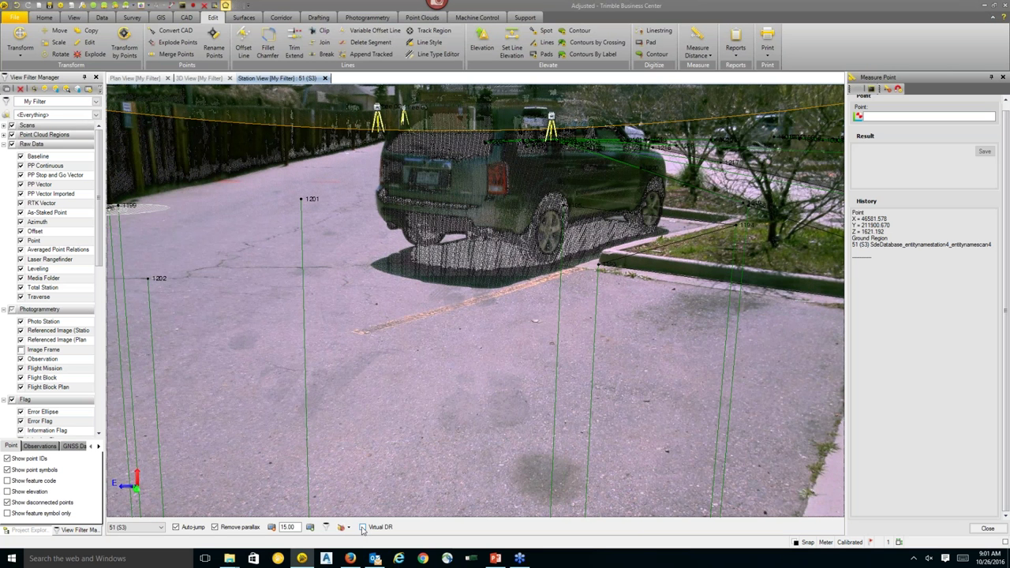
{"action": "left_click", "coordinate": [363, 527]}
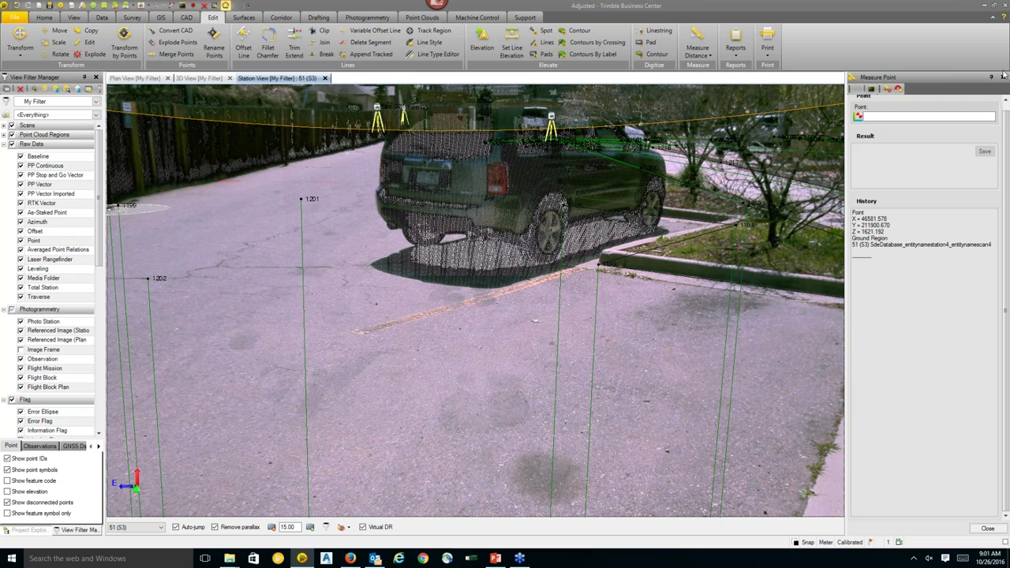
{"action": "left_click", "coordinate": [186, 19]}
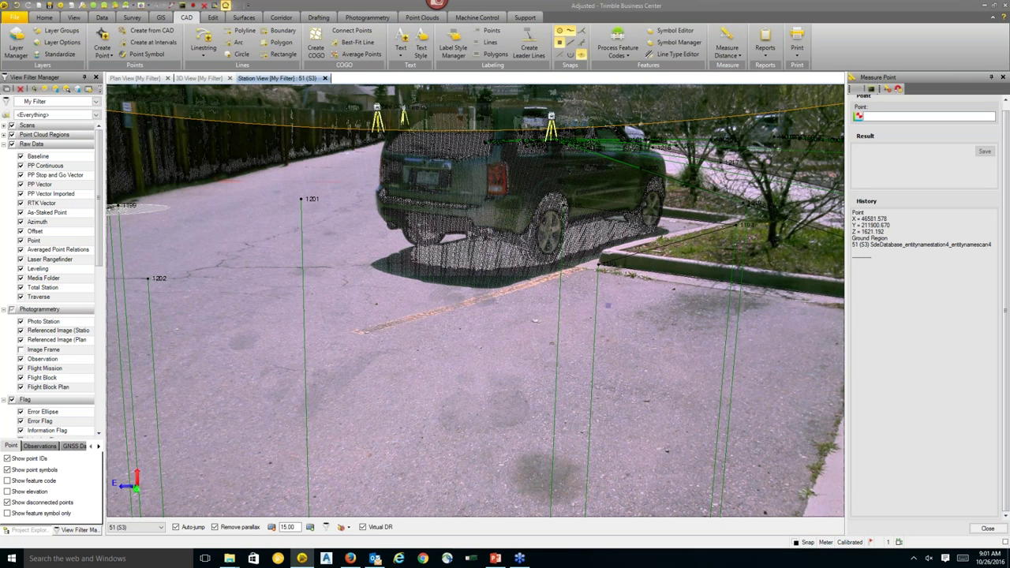
{"action": "left_click_drag", "start_coordinate": [635, 313], "coordinate": [172, 488]}
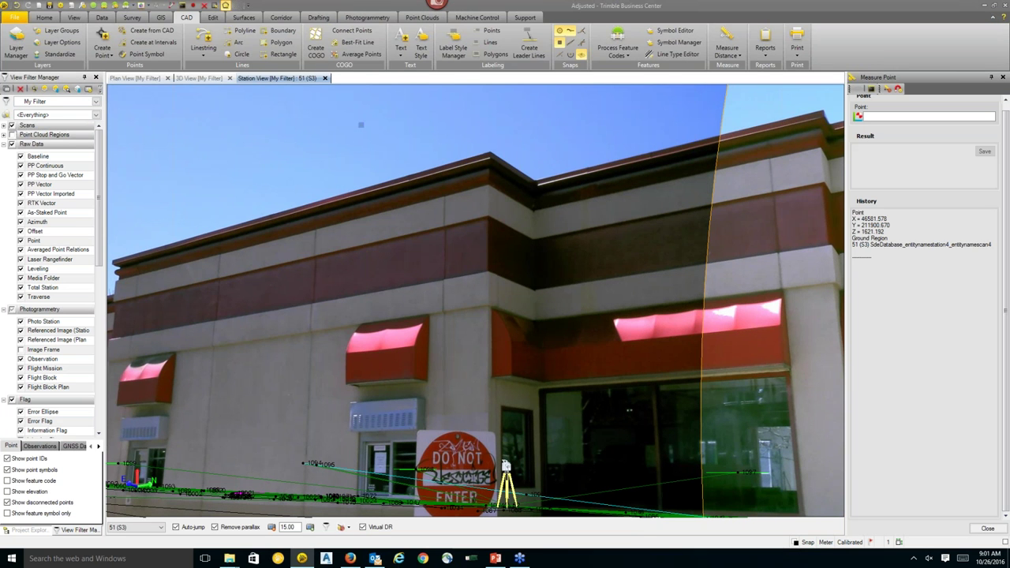
{"action": "left_click", "coordinate": [110, 44]}
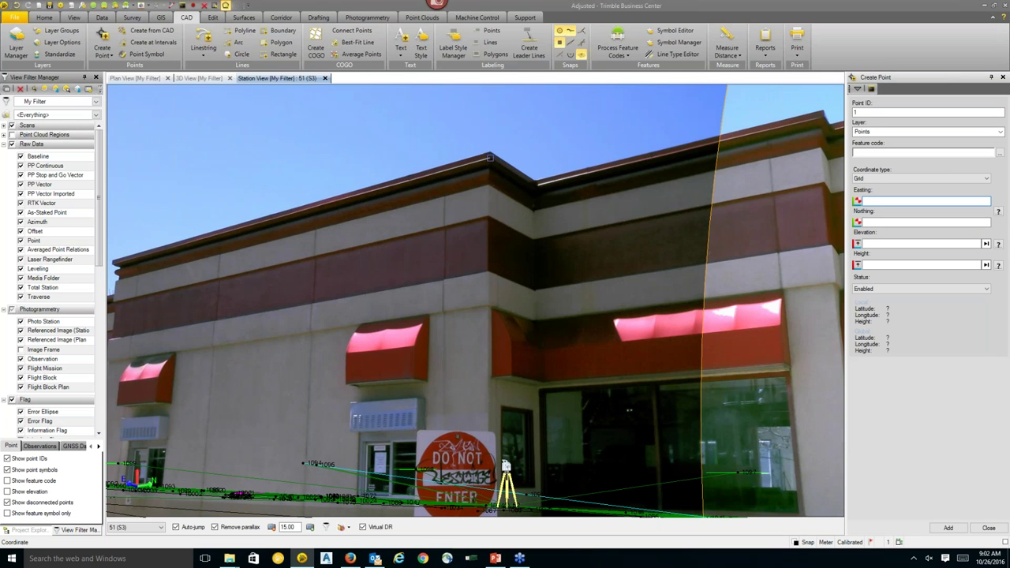
Start a new sharp linestring on layer 0 with By Layer style and color, facing the storefront windows.
{"action": "middle_click_drag", "start_coordinate": [667, 375], "coordinate": [667, 266]}
{"action": "left_click", "coordinate": [203, 41]}
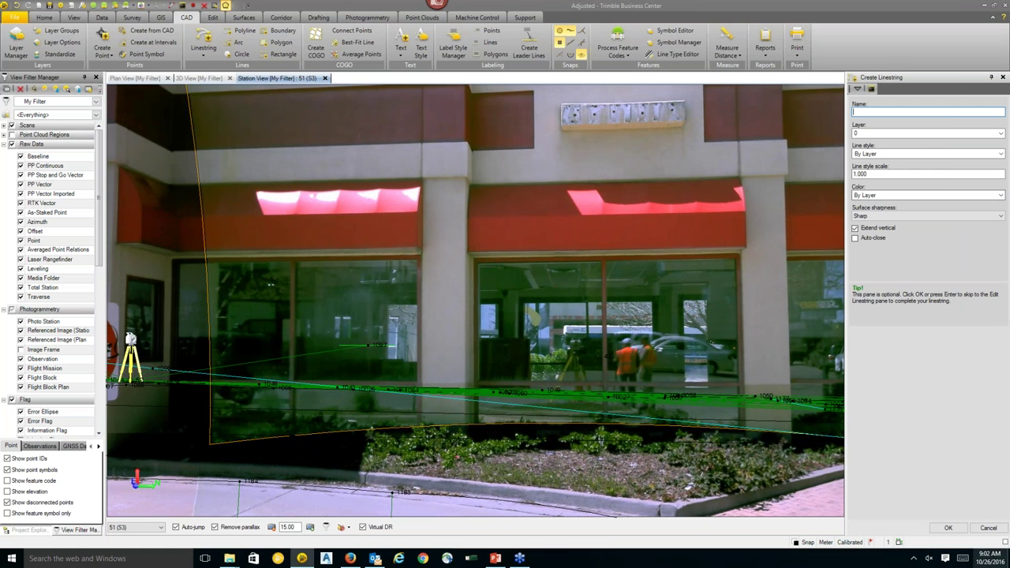
{"action": "left_click", "coordinate": [946, 528]}
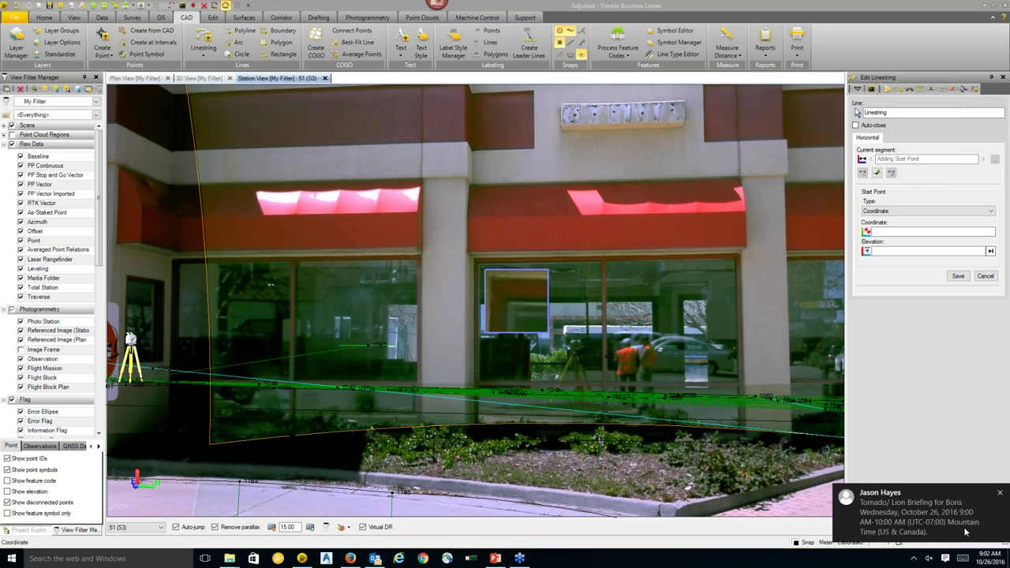
{"action": "left_click", "coordinate": [1000, 492]}
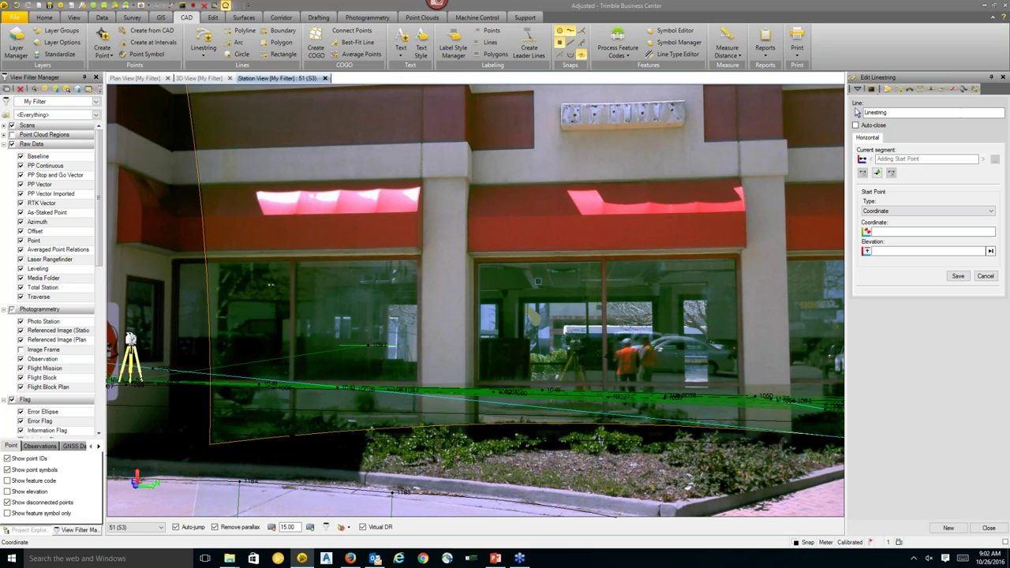
{"action": "left_click", "coordinate": [928, 232]}
Show the point cloud regions and turn off Remove parallax in the station view.
{"action": "left_click", "coordinate": [12, 134]}
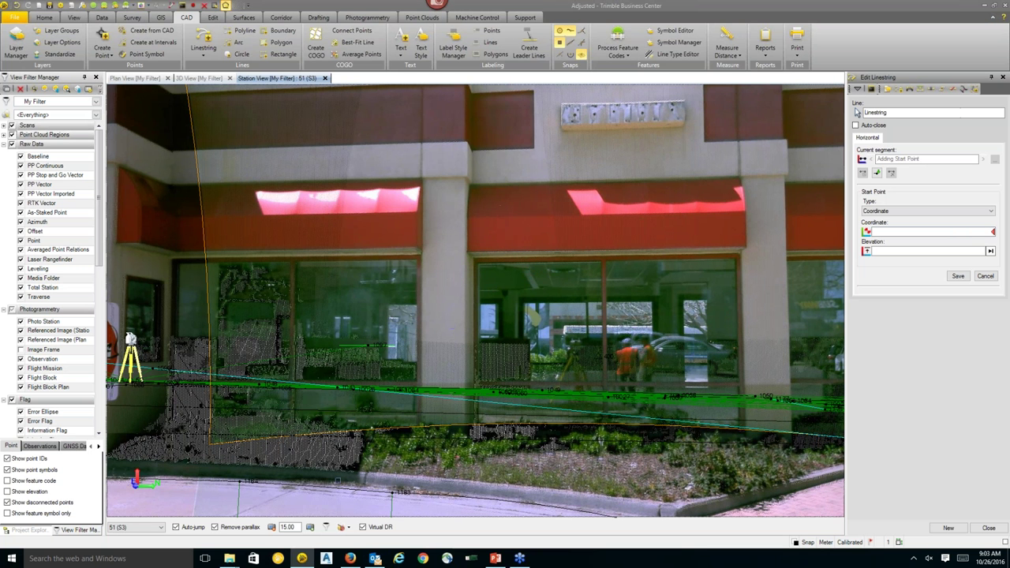
{"action": "left_click", "coordinate": [215, 528]}
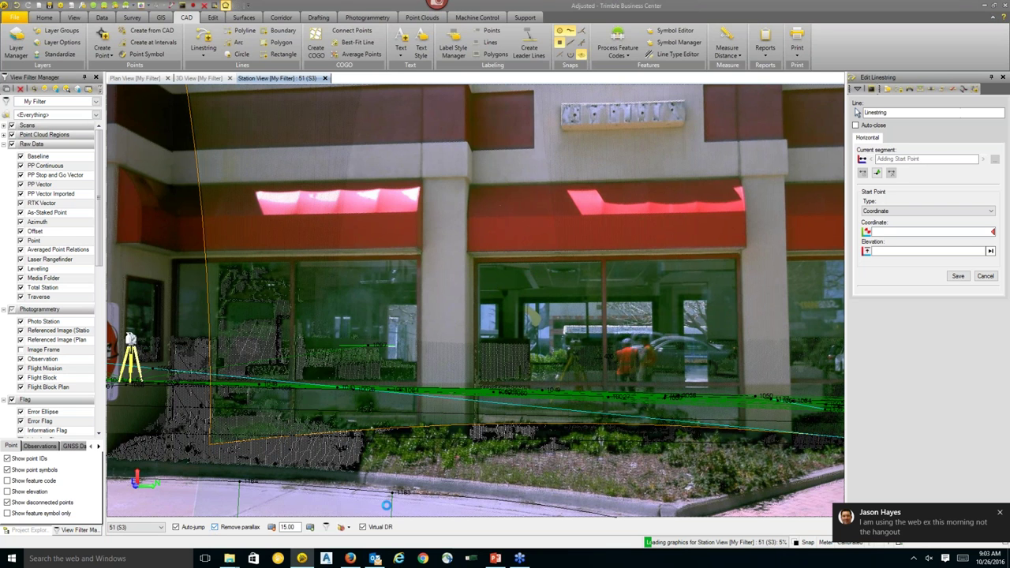
{"action": "left_click", "coordinate": [999, 514]}
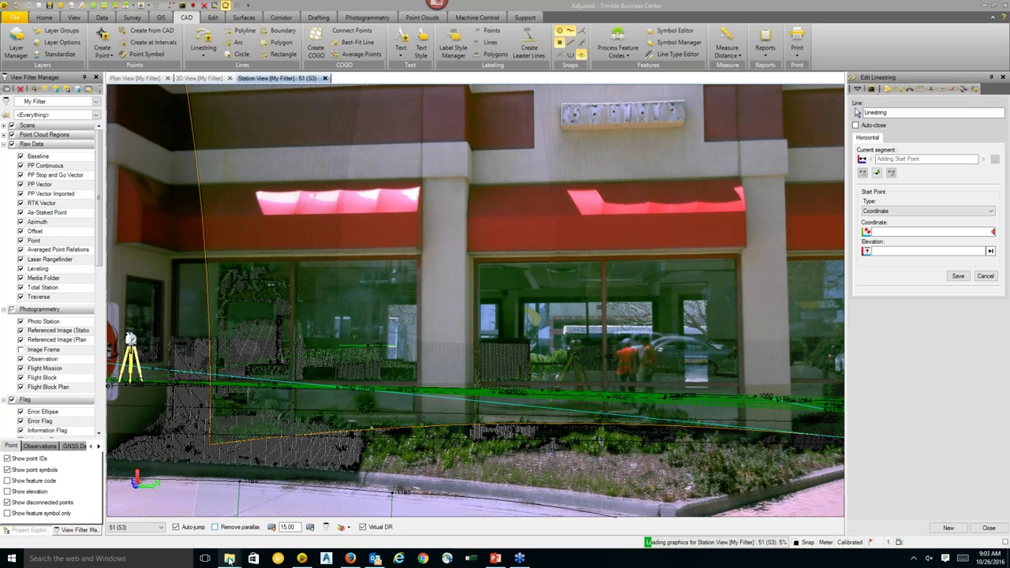
Open Topo Plan Finished.vce from the TBC Project folder inside the desktop's SX10_Data topographic survey data.
{"action": "mouse_move", "coordinate": [233, 561]}
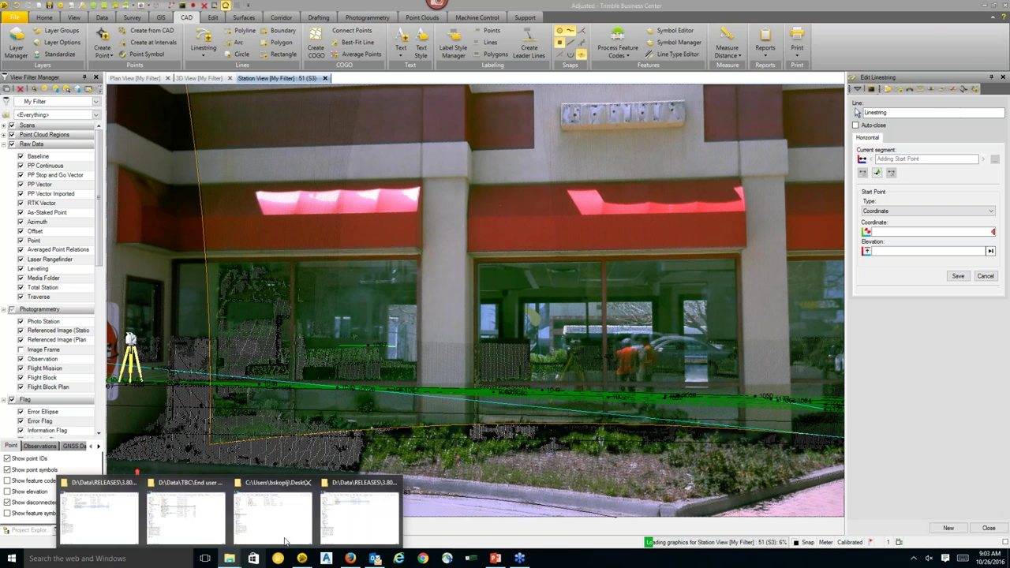
{"action": "left_click", "coordinate": [99, 517]}
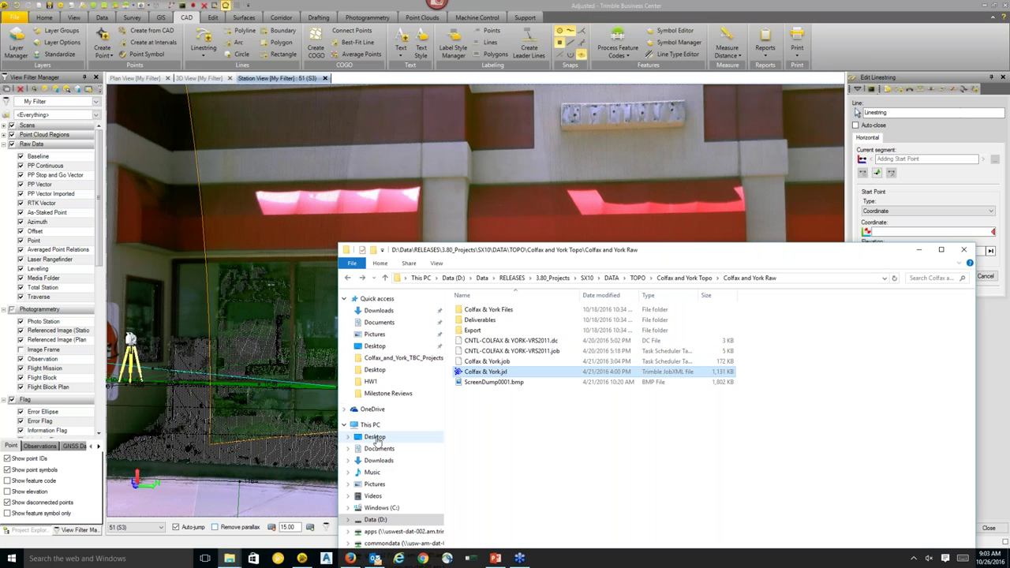
{"action": "left_click", "coordinate": [375, 437]}
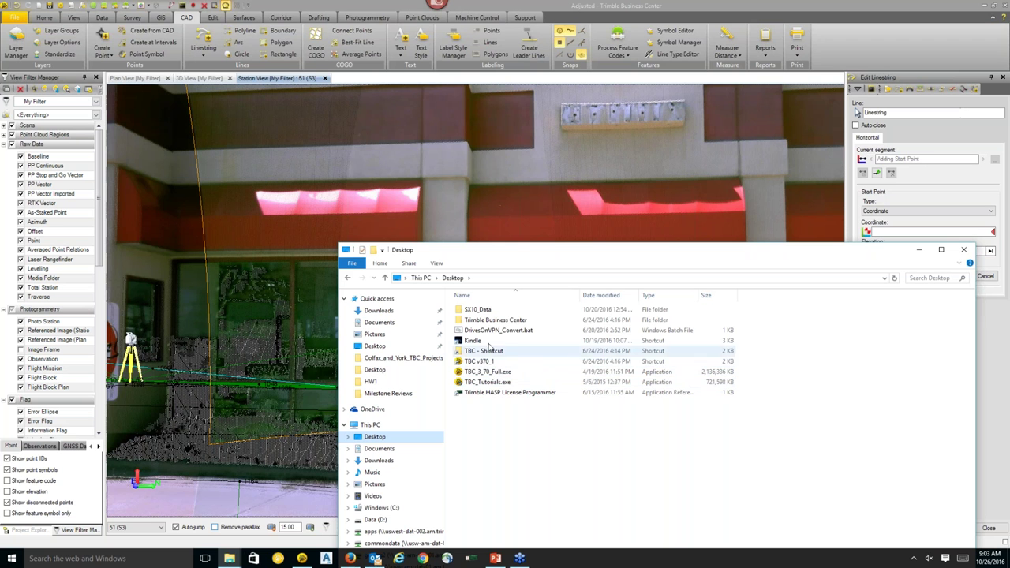
{"action": "double_click", "coordinate": [478, 309]}
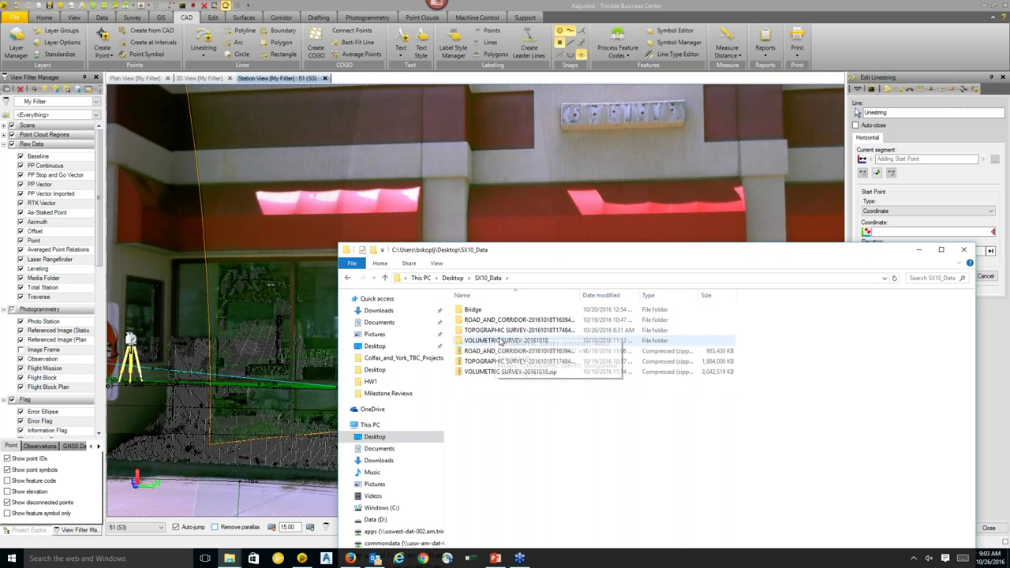
{"action": "double_click", "coordinate": [503, 330]}
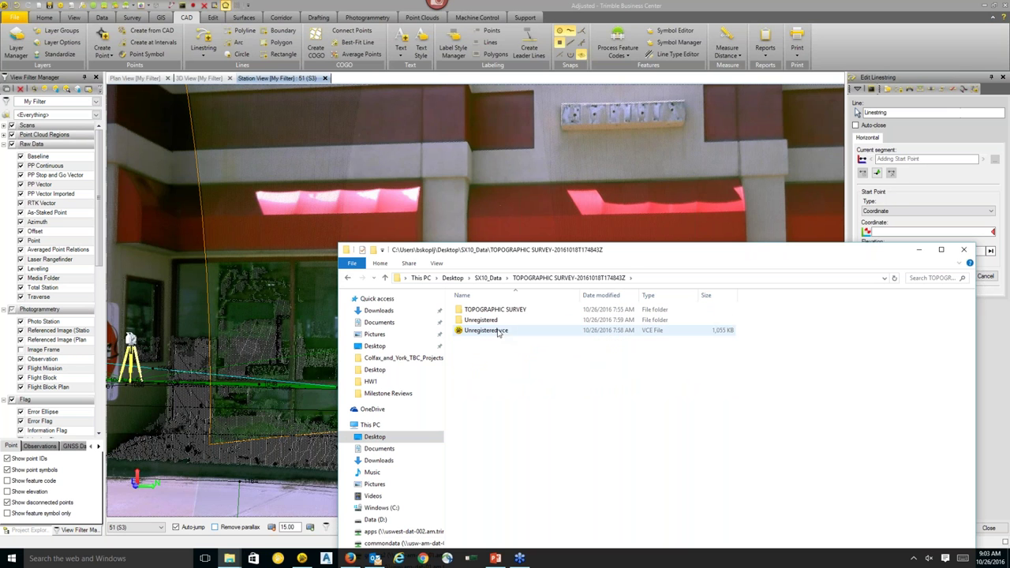
{"action": "double_click", "coordinate": [505, 312]}
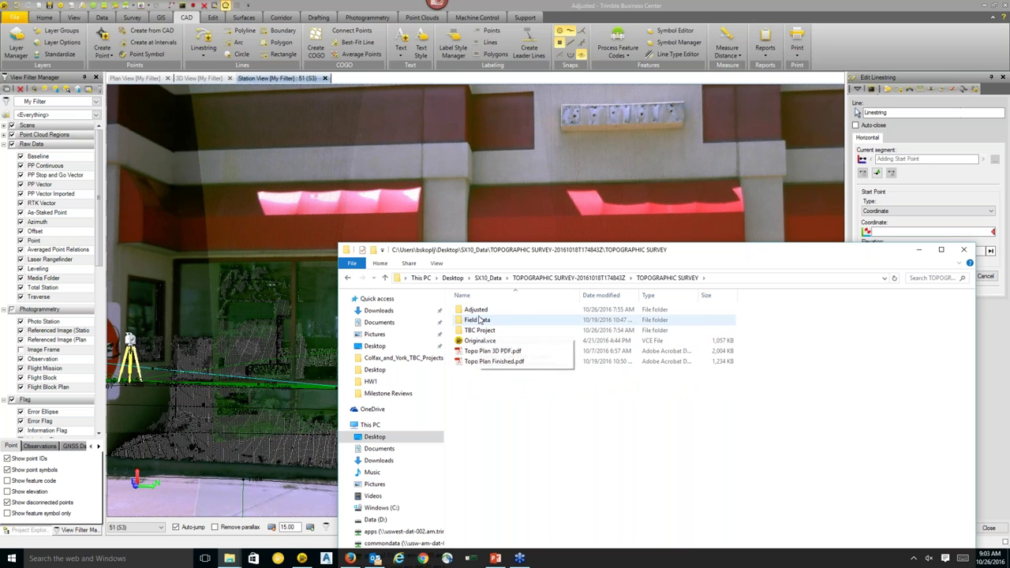
{"action": "double_click", "coordinate": [479, 330]}
{"action": "left_click", "coordinate": [488, 324]}
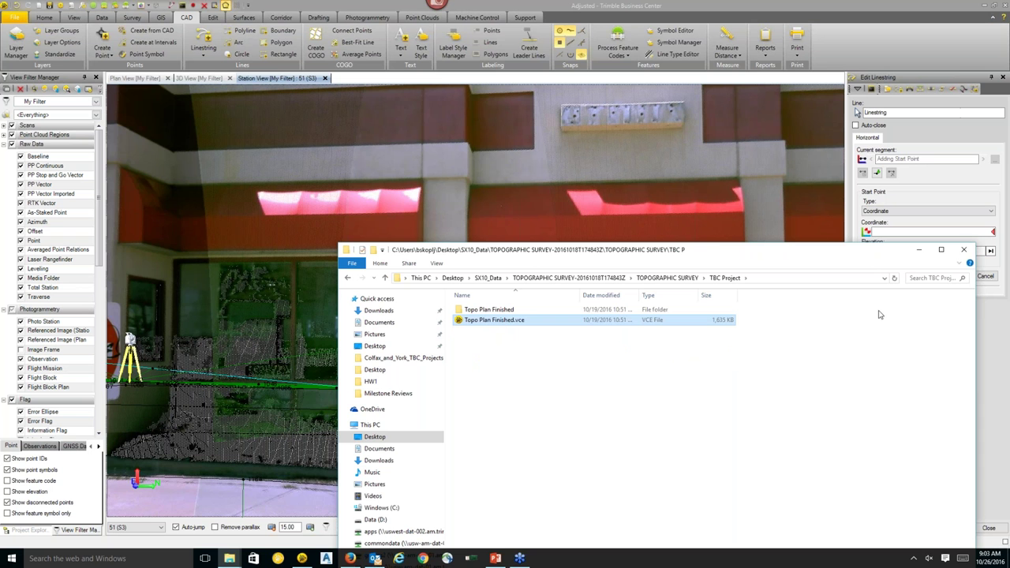
{"action": "key", "text": "Return"}
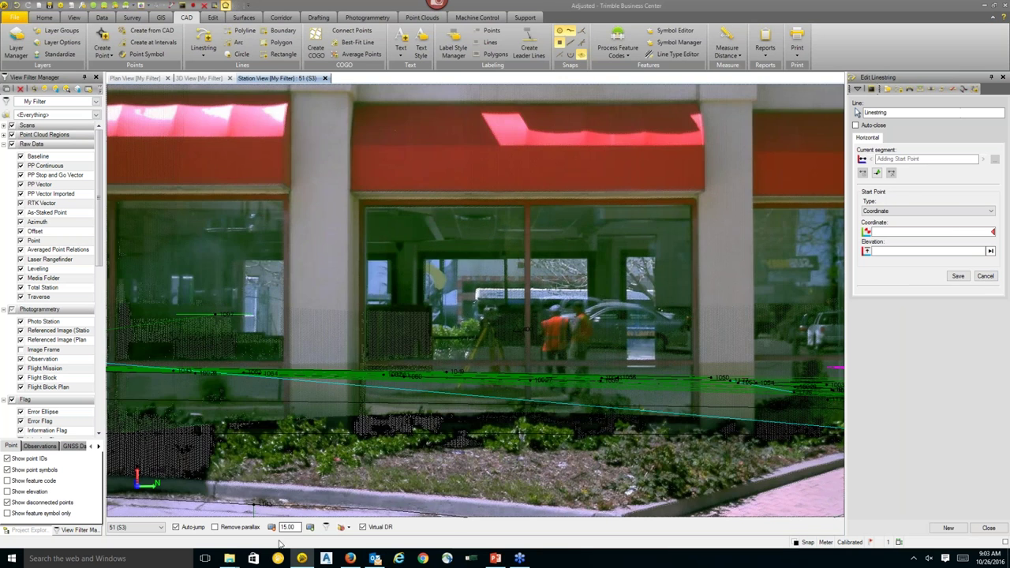
Trace the middle storefront window between the two pillars as a straight-segment linestring and auto-close it in the Adjusted project.
{"action": "left_click", "coordinate": [924, 231]}
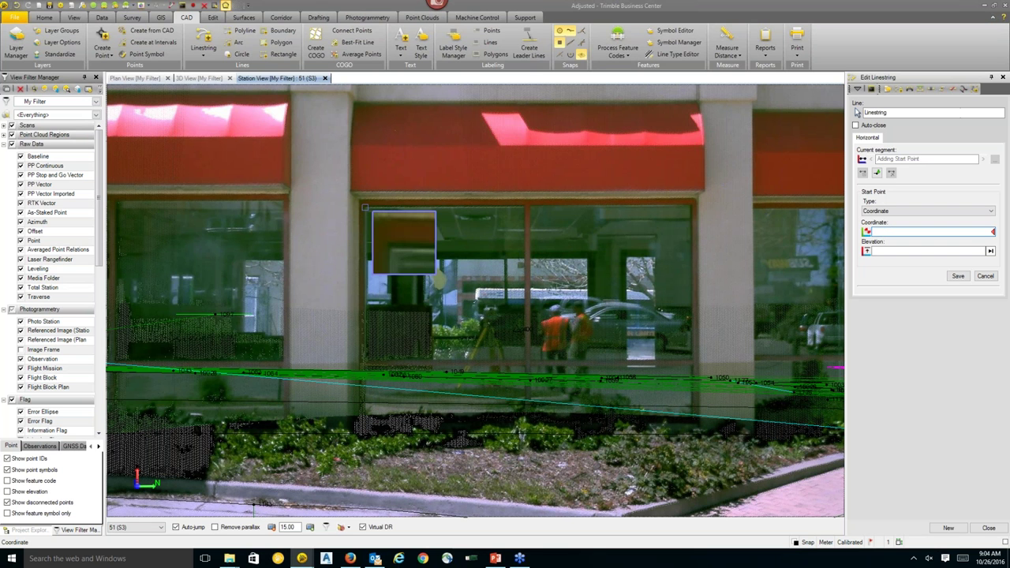
{"action": "left_click", "coordinate": [404, 247]}
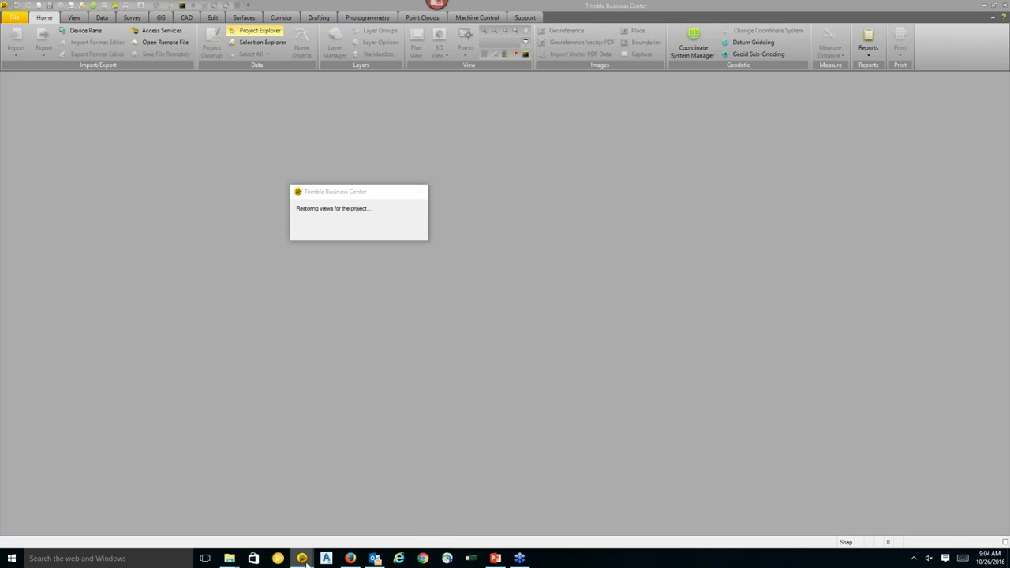
{"action": "mouse_move", "coordinate": [301, 557]}
{"action": "left_click", "coordinate": [280, 442]}
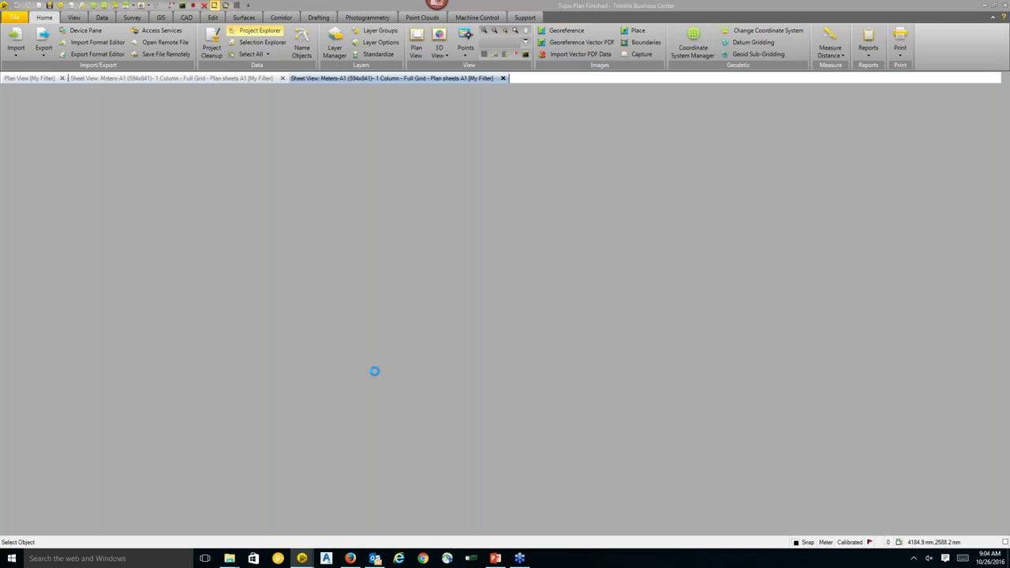
{"action": "left_click", "coordinate": [300, 558]}
{"action": "left_click", "coordinate": [260, 517]}
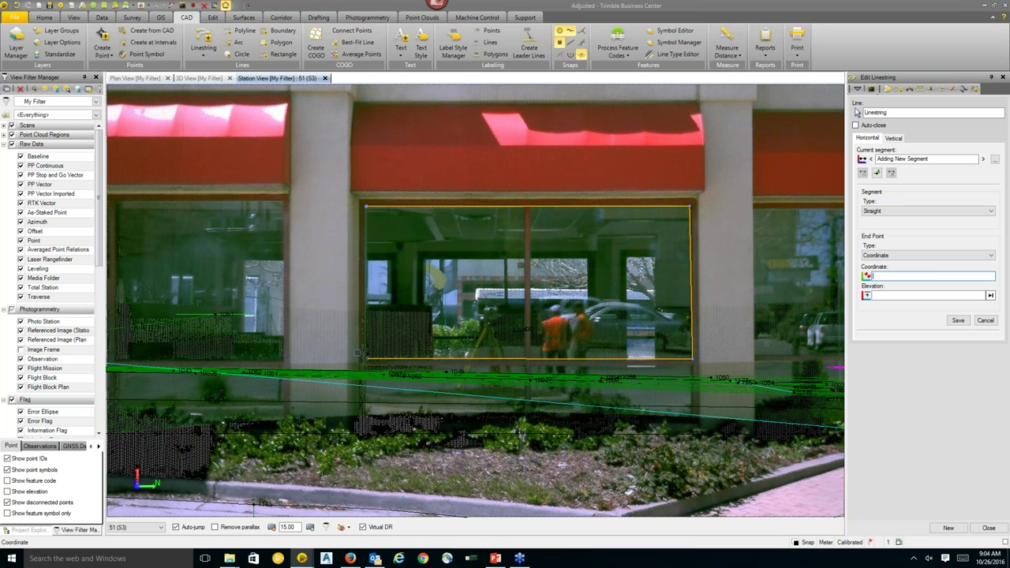
{"action": "left_click", "coordinate": [855, 126]}
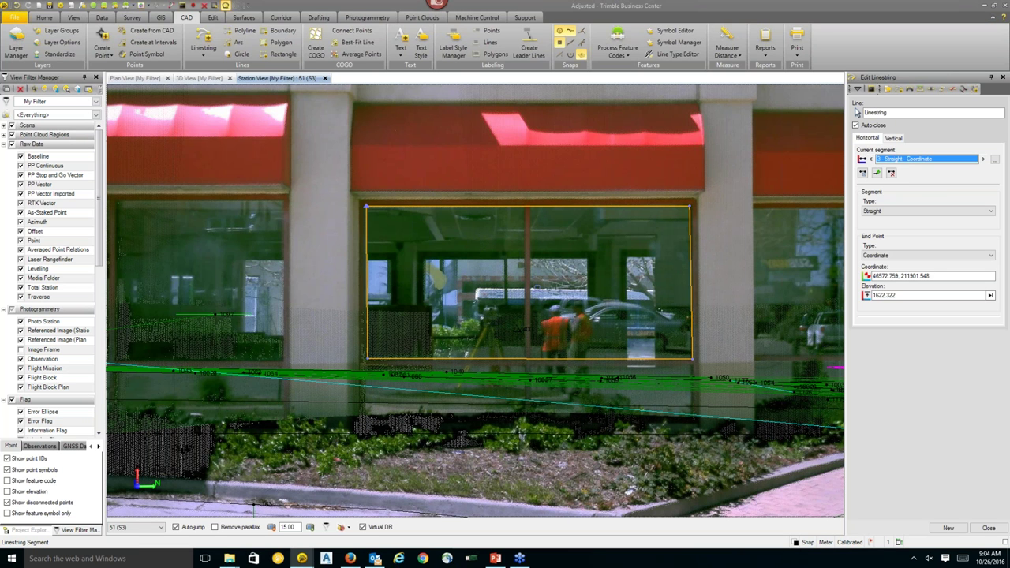
{"action": "left_click", "coordinate": [1003, 78]}
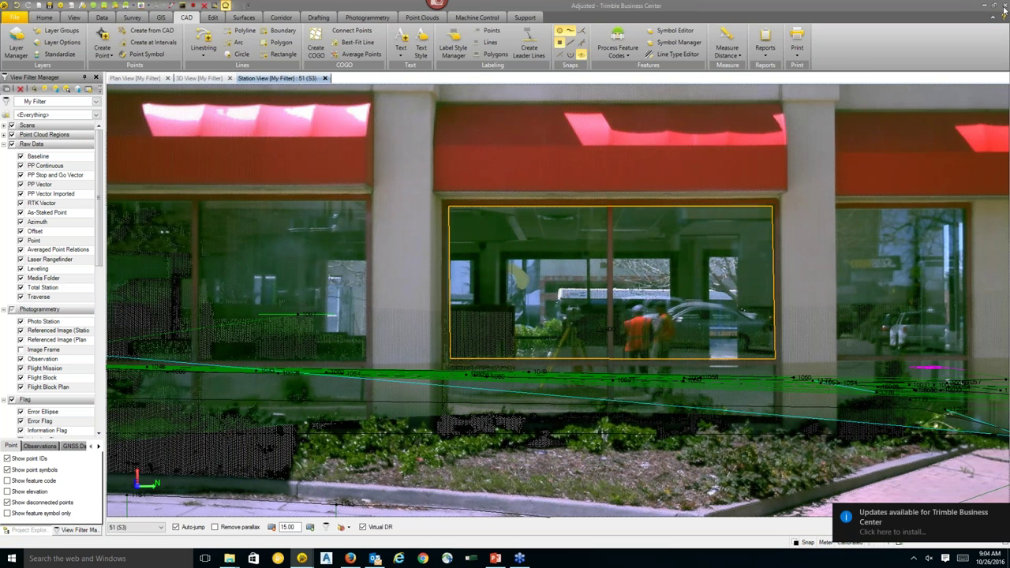
Close the Adjusted project and show the Topo Plan Finished plan view around the building.
{"action": "left_click", "coordinate": [1004, 7]}
{"action": "left_click", "coordinate": [555, 292]}
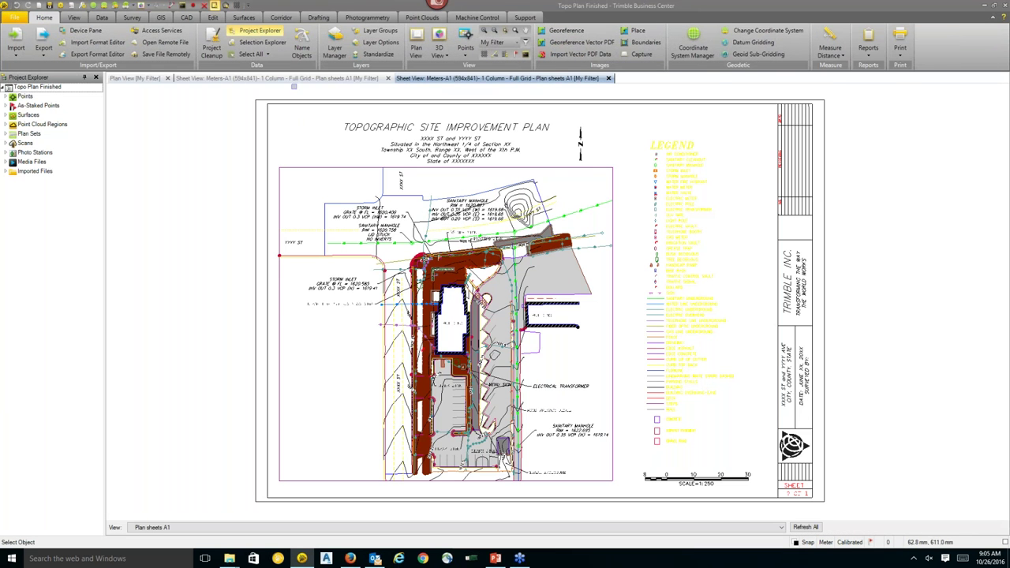
{"action": "left_click", "coordinate": [139, 80]}
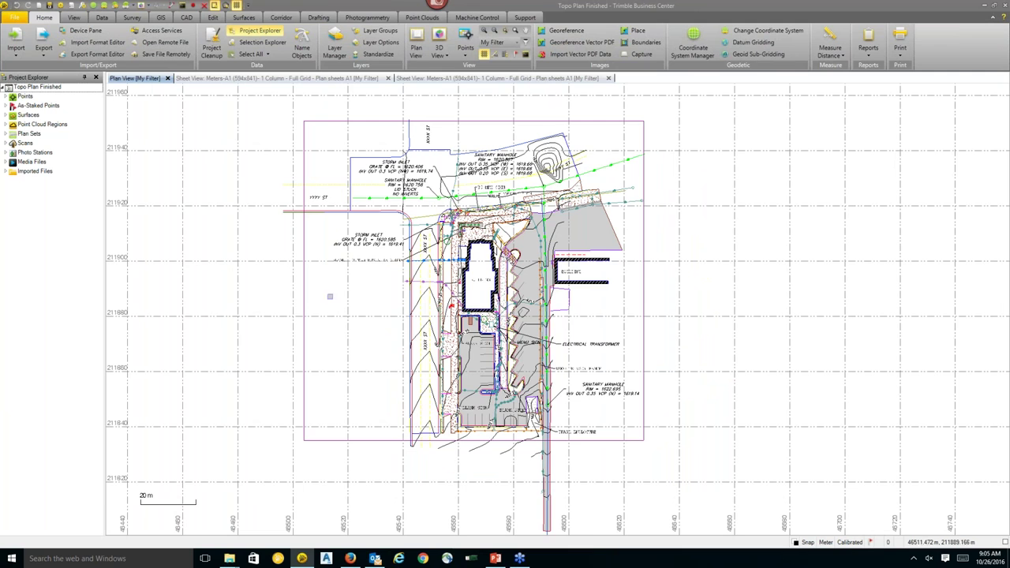
{"action": "scroll", "coordinate": [477, 284], "scroll_direction": "up", "scroll_amount": 2}
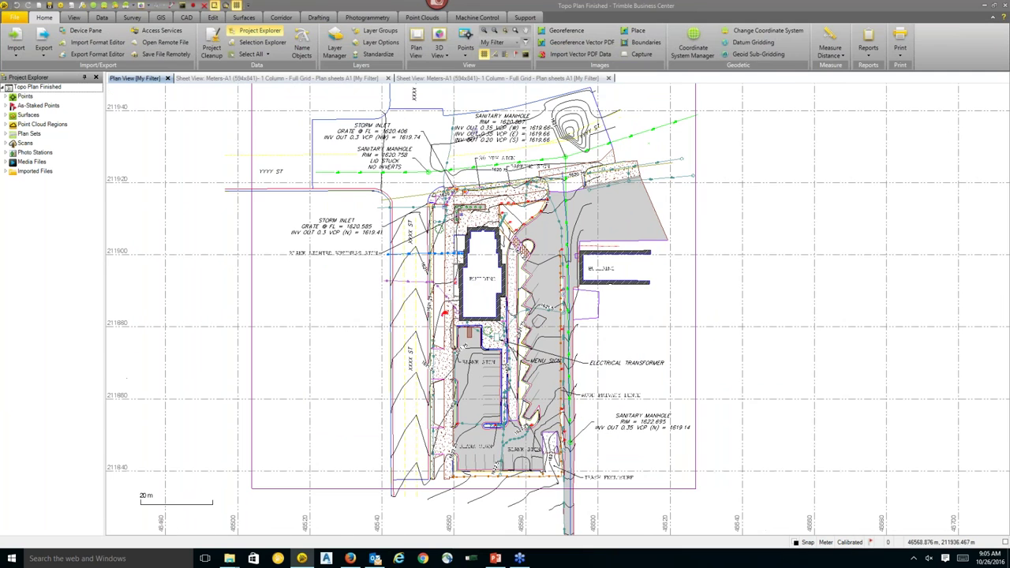
{"action": "scroll", "coordinate": [505, 252], "scroll_direction": "up", "scroll_amount": 2}
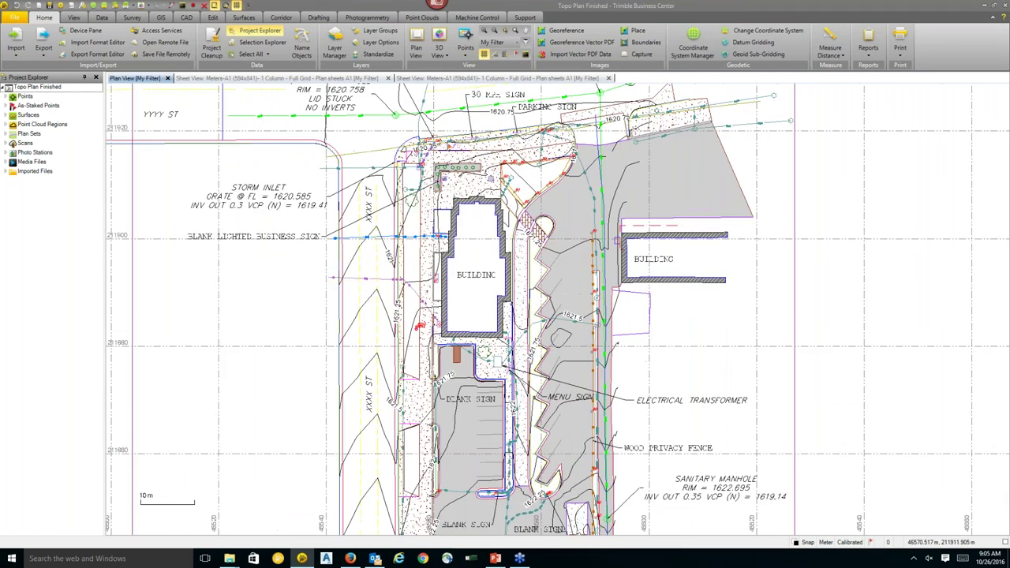
Examine the finished plan around the building, from the parking area and sign labels to the storm inlet and sanitary manhole annotations.
{"action": "scroll", "coordinate": [477, 274], "scroll_direction": "up", "scroll_amount": 2}
{"action": "middle_click_drag", "start_coordinate": [478, 340], "coordinate": [412, 169]}
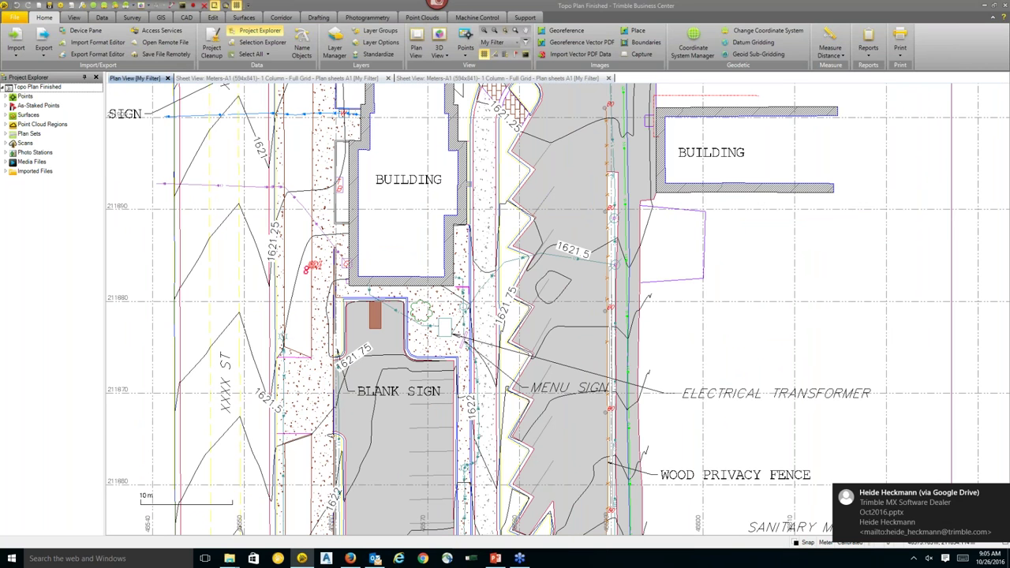
{"action": "left_click", "coordinate": [1001, 494]}
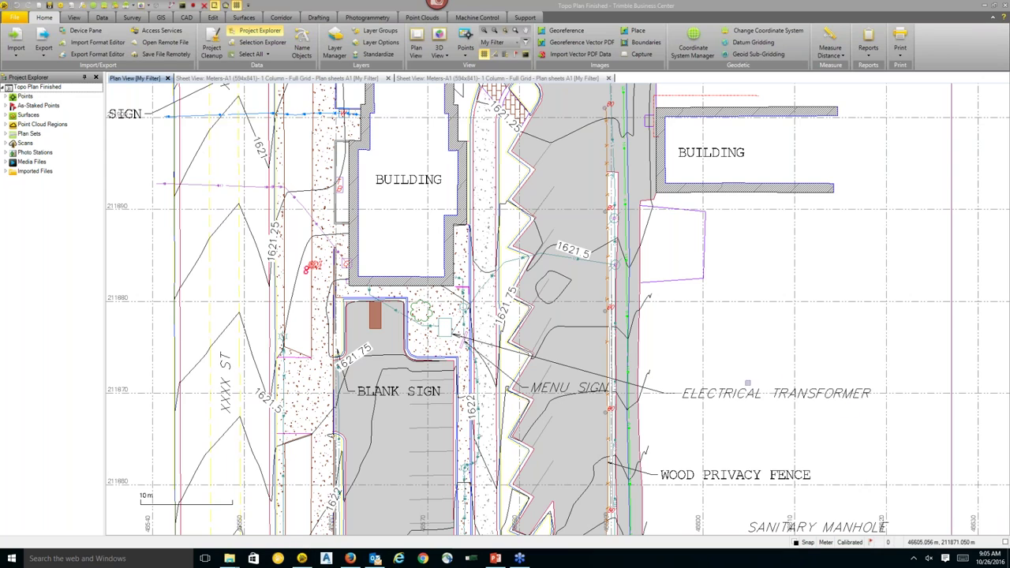
{"action": "scroll", "coordinate": [392, 308], "scroll_direction": "up", "scroll_amount": 5}
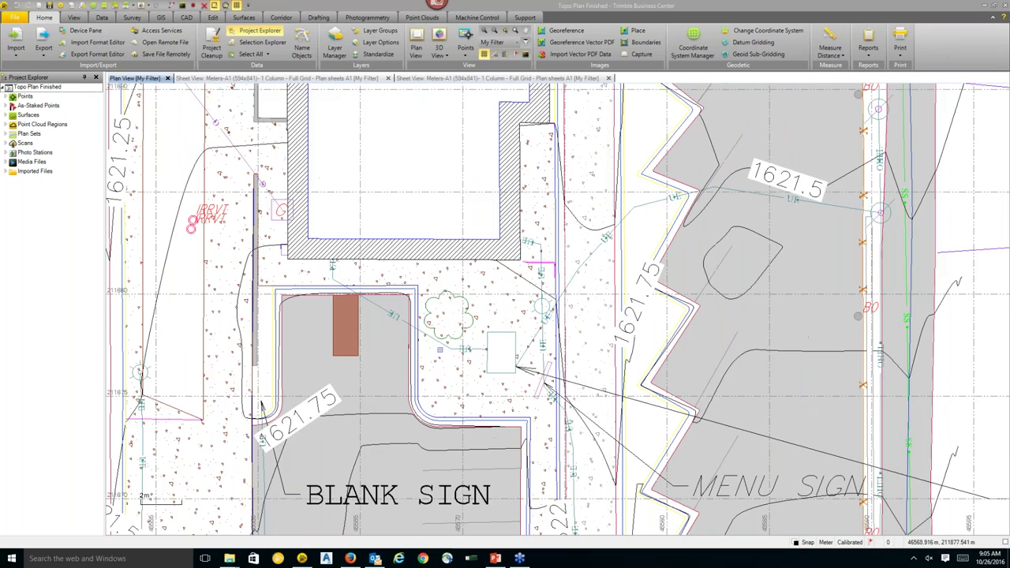
{"action": "scroll", "coordinate": [392, 308], "scroll_direction": "down", "scroll_amount": 1}
{"action": "scroll", "coordinate": [392, 308], "scroll_direction": "up", "scroll_amount": 2}
{"action": "scroll", "coordinate": [392, 308], "scroll_direction": "down", "scroll_amount": 4}
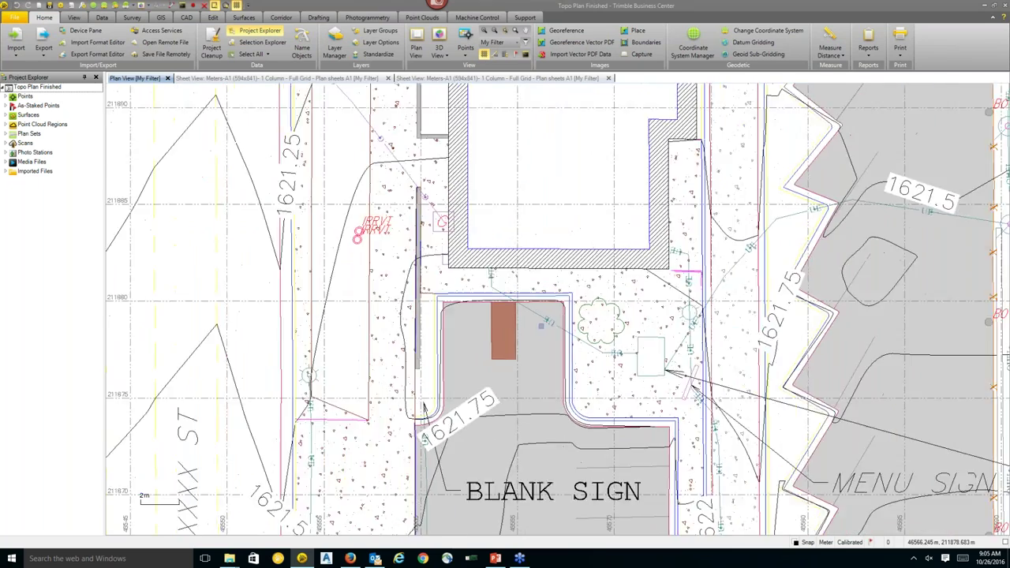
{"action": "scroll", "coordinate": [392, 307], "scroll_direction": "down", "scroll_amount": 4}
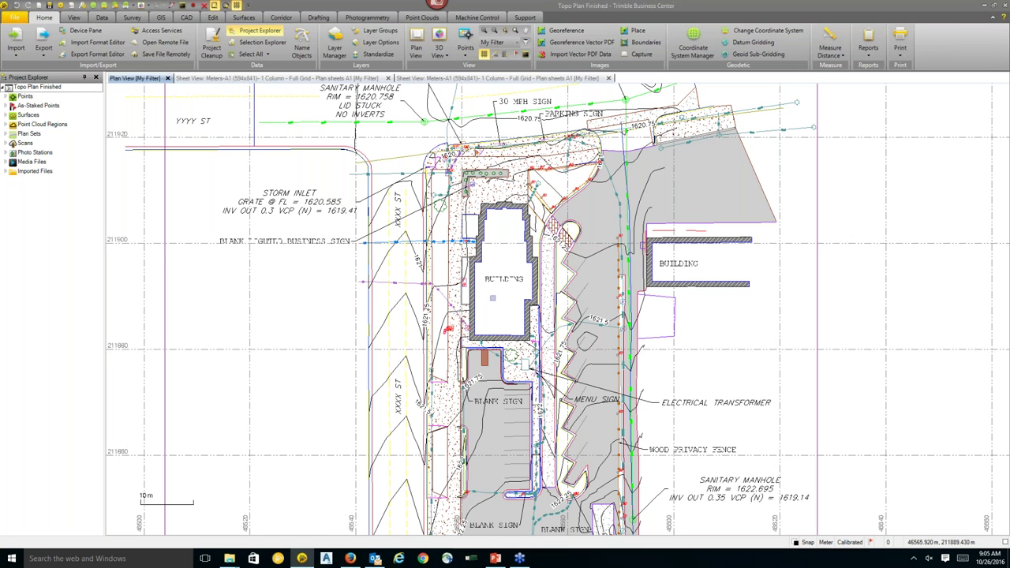
{"action": "middle_click_drag", "start_coordinate": [443, 167], "coordinate": [419, 269]}
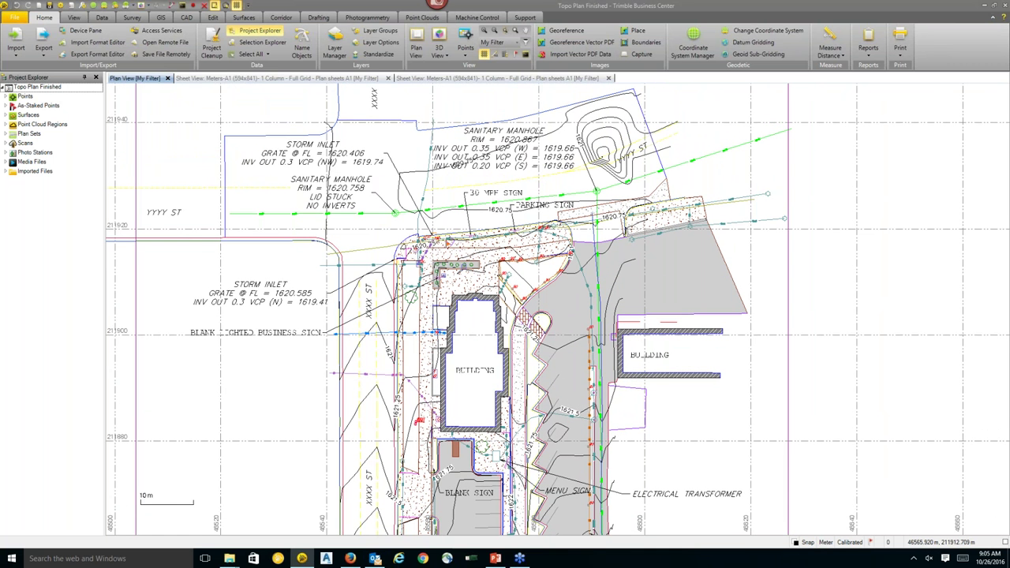
{"action": "mouse_move", "coordinate": [461, 281]}
{"action": "middle_mouse_down"}
{"action": "mouse_move", "coordinate": [513, 193]}
{"action": "mouse_move", "coordinate": [508, 146]}
{"action": "mouse_move", "coordinate": [461, 130]}
{"action": "mouse_move", "coordinate": [464, 75]}
{"action": "mouse_move", "coordinate": [558, 219]}
{"action": "mouse_move", "coordinate": [564, 282]}
{"action": "mouse_move", "coordinate": [489, 261]}
{"action": "middle_mouse_up"}
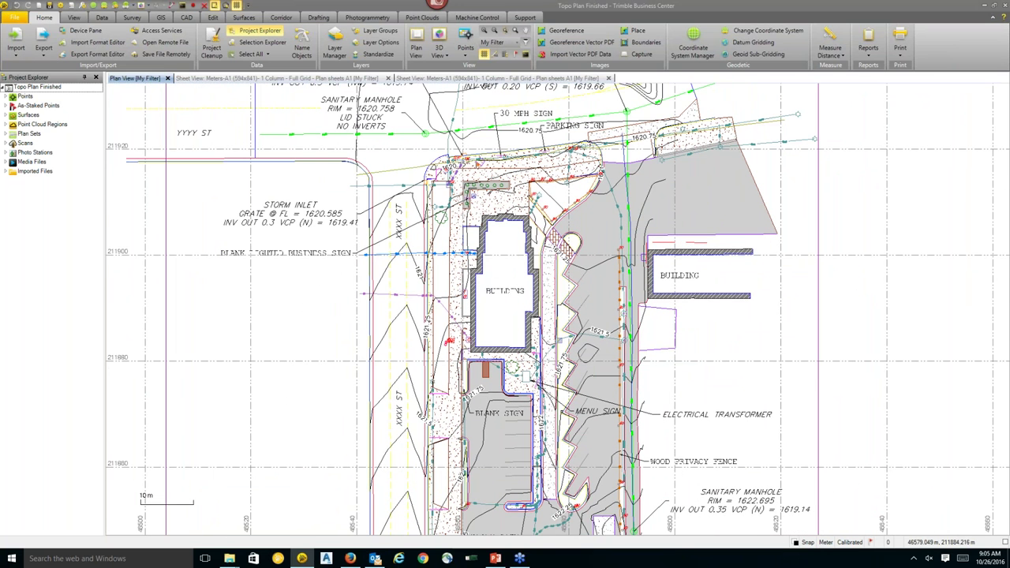
{"action": "scroll", "coordinate": [511, 333], "scroll_direction": "down", "scroll_amount": 1}
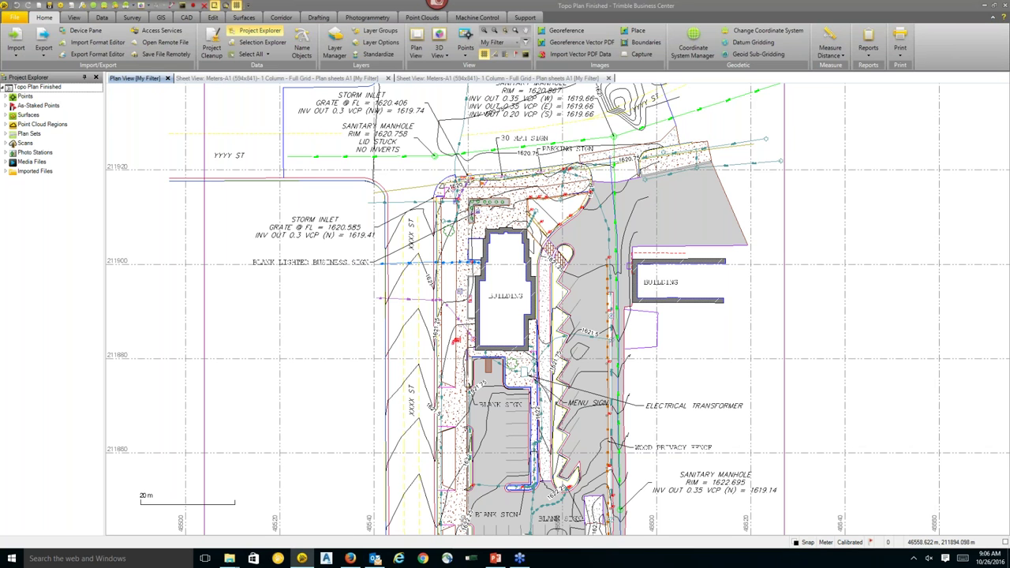
Turn on all point cloud regions in My Filter so the scan points overlay the plan view around the building.
{"action": "left_click", "coordinate": [6, 125]}
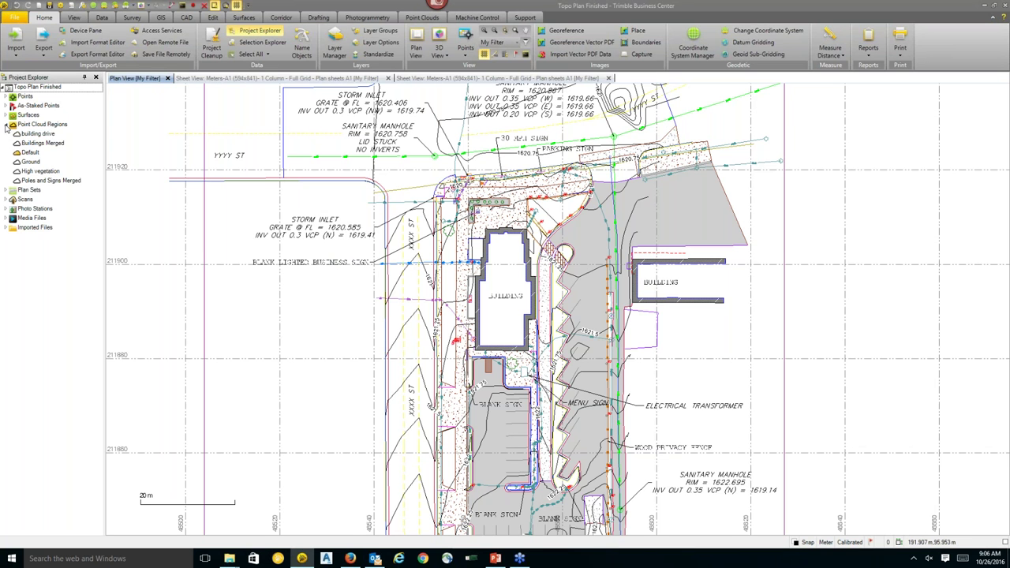
{"action": "left_click", "coordinate": [6, 126]}
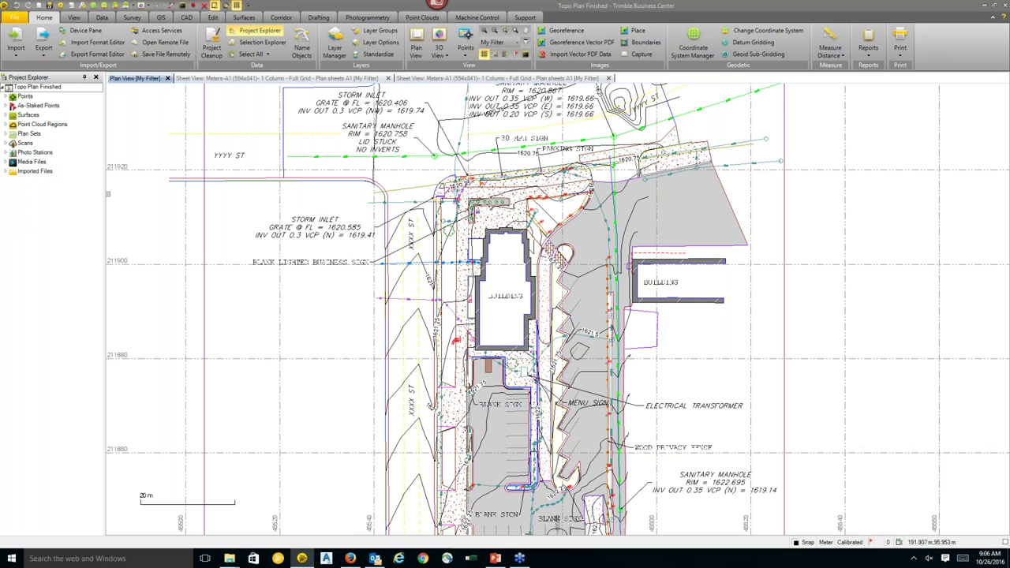
{"action": "left_click", "coordinate": [525, 43]}
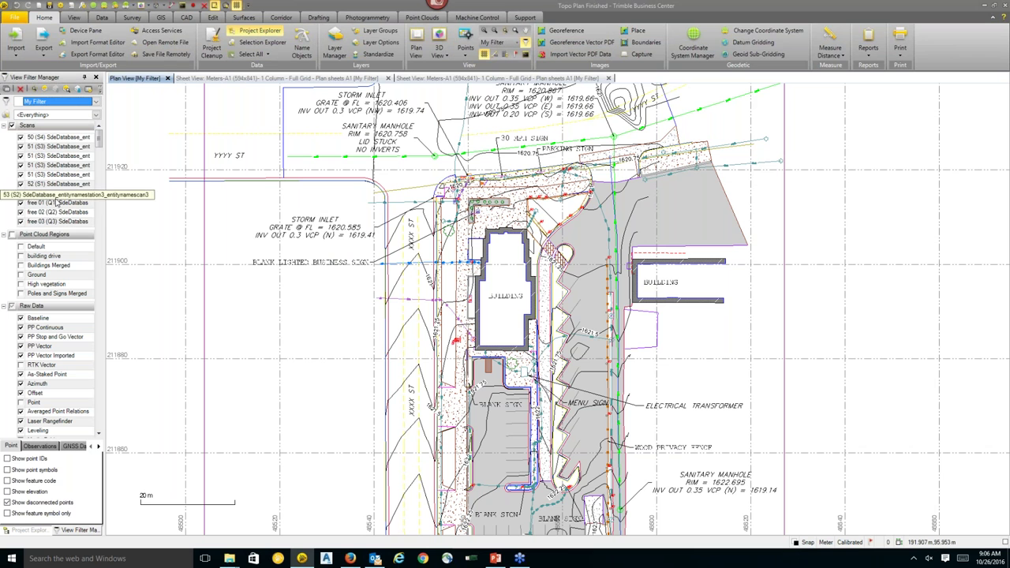
{"action": "left_click", "coordinate": [12, 235]}
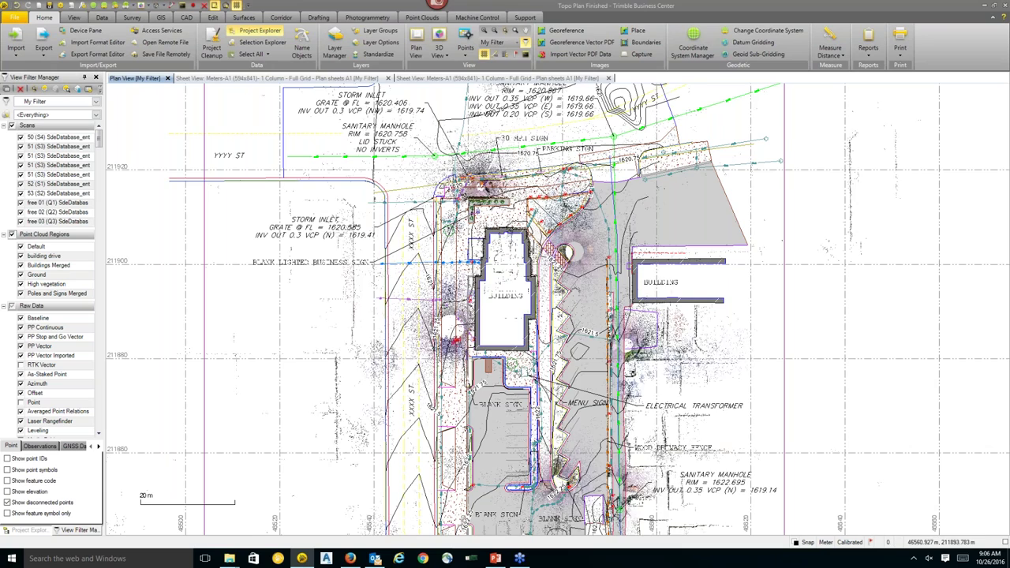
{"action": "scroll", "coordinate": [517, 259], "scroll_direction": "up", "scroll_amount": 2}
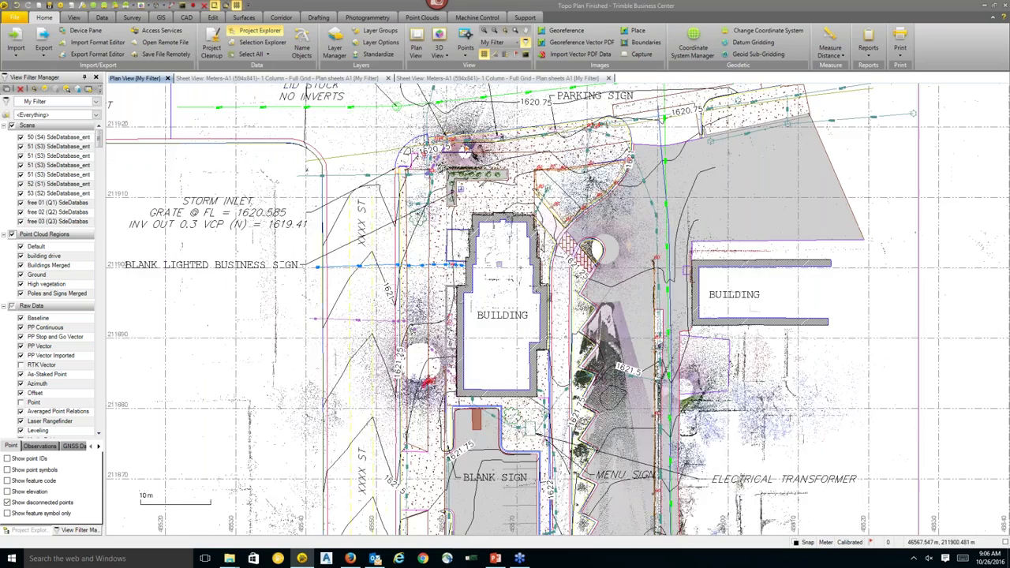
{"action": "scroll", "coordinate": [501, 264], "scroll_direction": "up", "scroll_amount": 1}
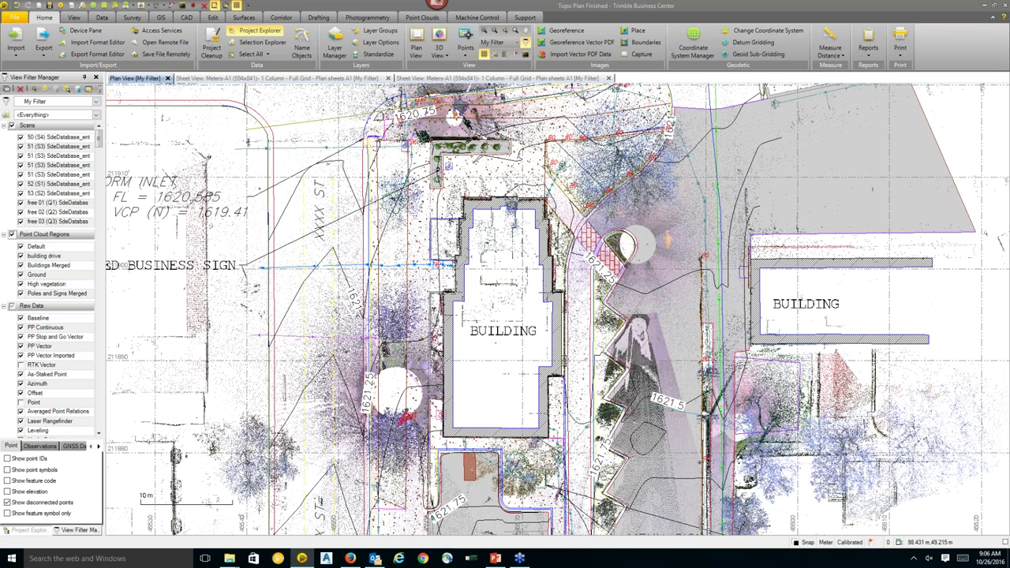
Expand the Meters-A1 (594x841) plan set in the project tree and select the Topo Plan sheet under Plan sheets A1.
{"action": "left_click", "coordinate": [41, 535]}
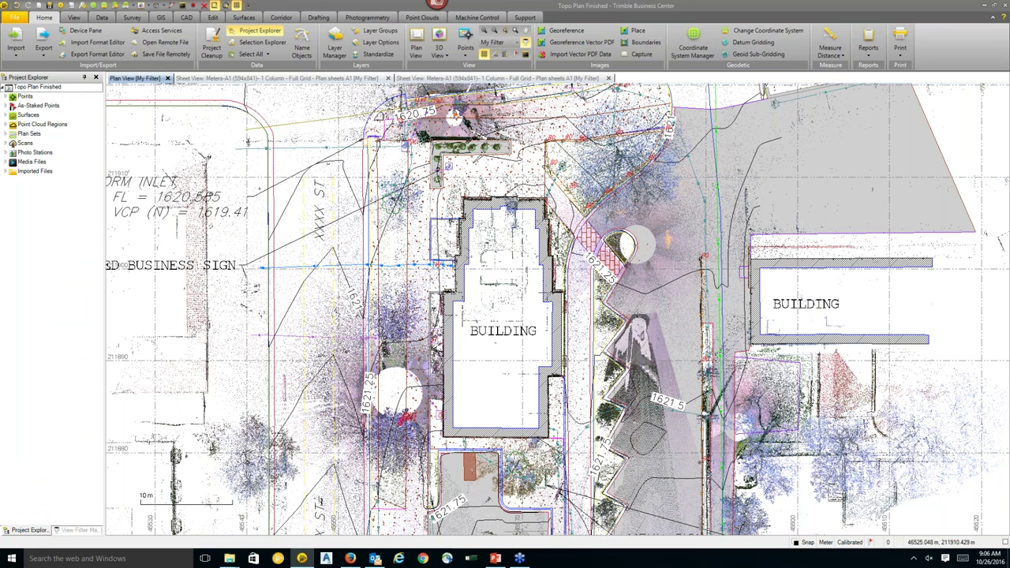
{"action": "left_click", "coordinate": [32, 135]}
{"action": "left_click", "coordinate": [6, 134]}
{"action": "left_click", "coordinate": [10, 151]}
{"action": "left_click", "coordinate": [9, 152]}
{"action": "left_click", "coordinate": [17, 170]}
{"action": "left_click", "coordinate": [43, 183]}
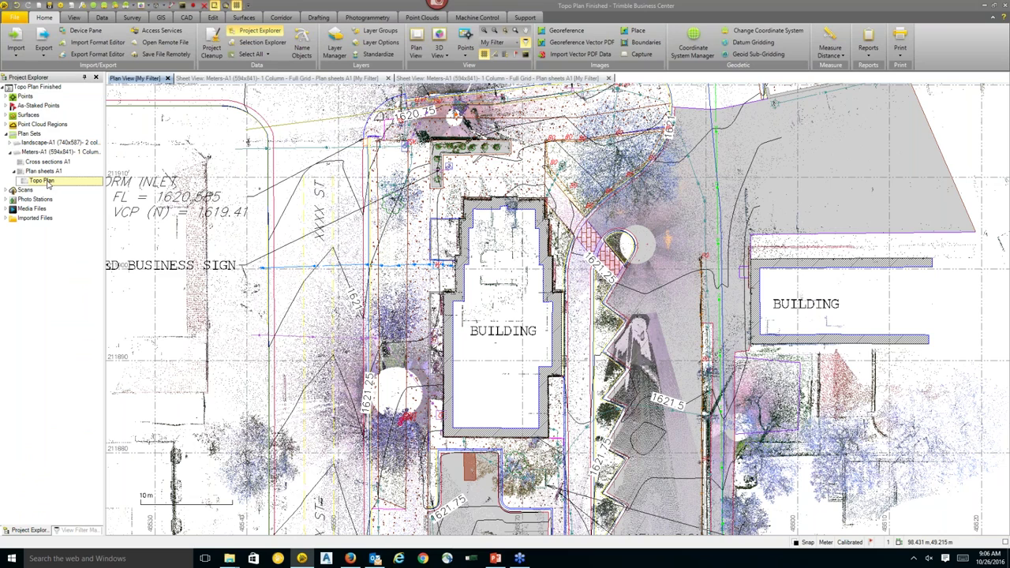
Bring up the Meters-A1 Plan sheets A1 sheet view and examine the Topographic Site Improvement Plan with its title and legend.
{"action": "left_click", "coordinate": [451, 80]}
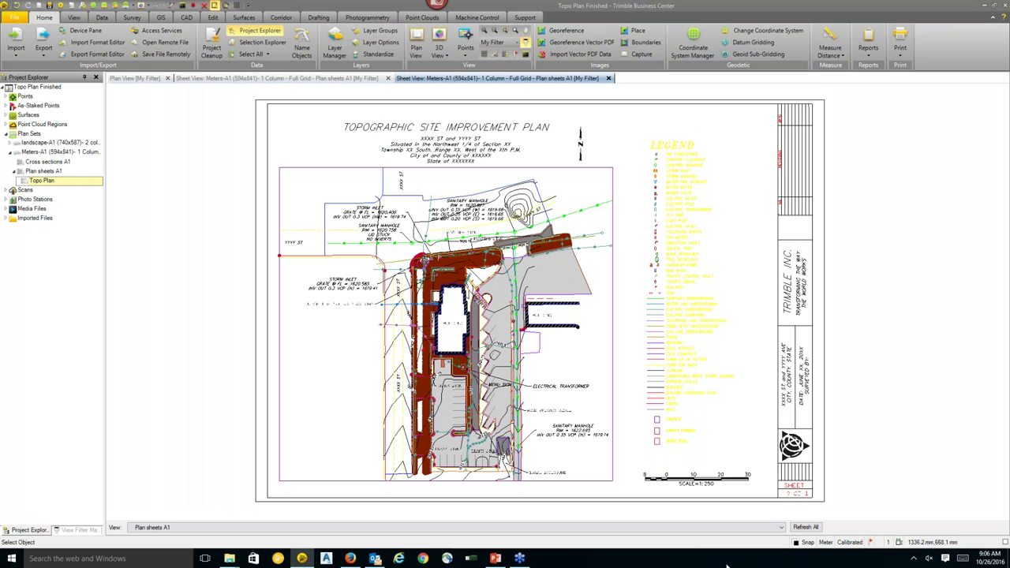
{"action": "scroll", "coordinate": [681, 224], "scroll_direction": "up", "scroll_amount": 2}
{"action": "scroll", "coordinate": [639, 262], "scroll_direction": "up", "scroll_amount": 1}
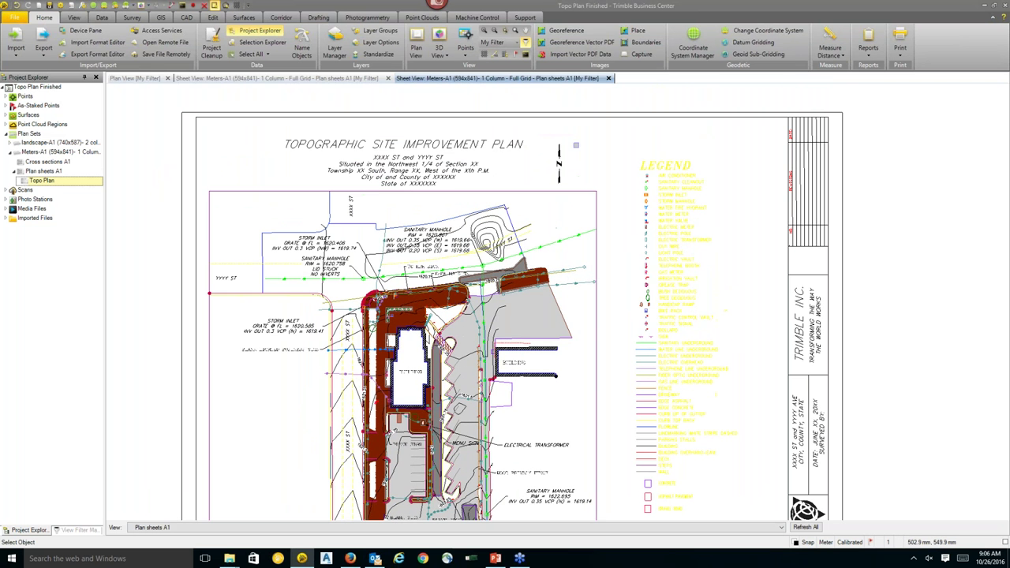
{"action": "scroll", "coordinate": [548, 165], "scroll_direction": "up", "scroll_amount": 1}
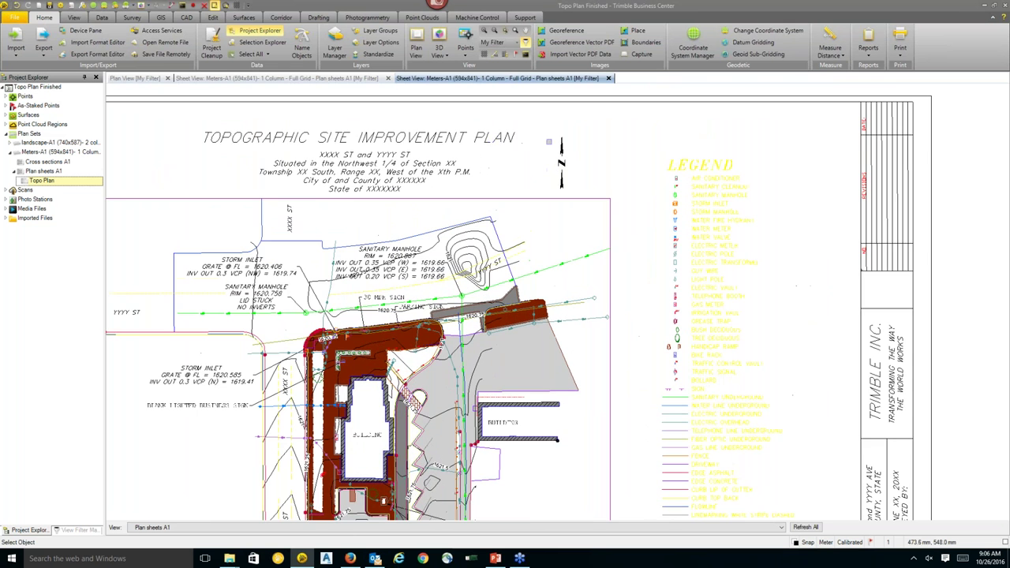
{"action": "scroll", "coordinate": [523, 299], "scroll_direction": "down", "scroll_amount": 1}
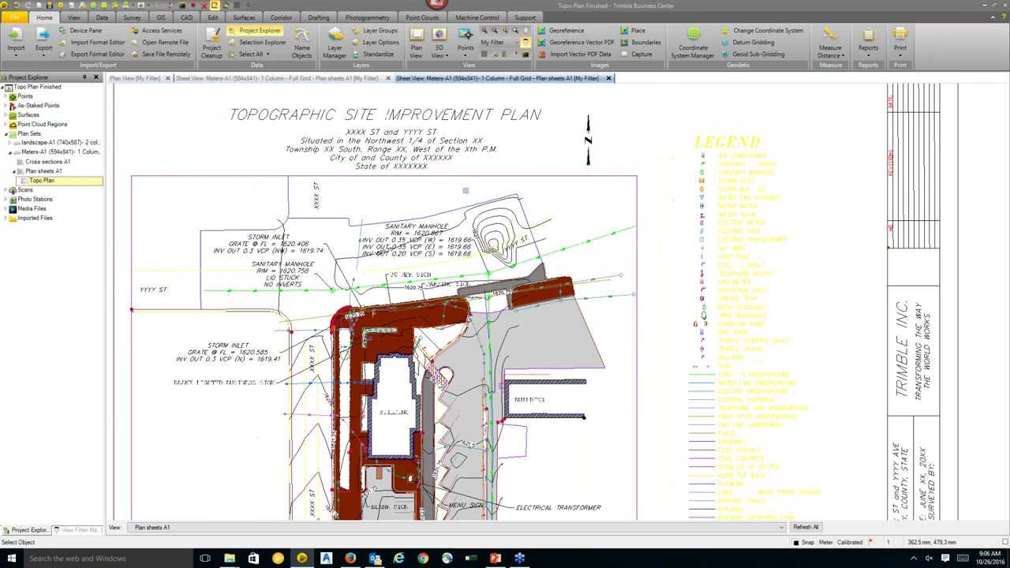
{"action": "scroll", "coordinate": [561, 239], "scroll_direction": "down", "scroll_amount": 1}
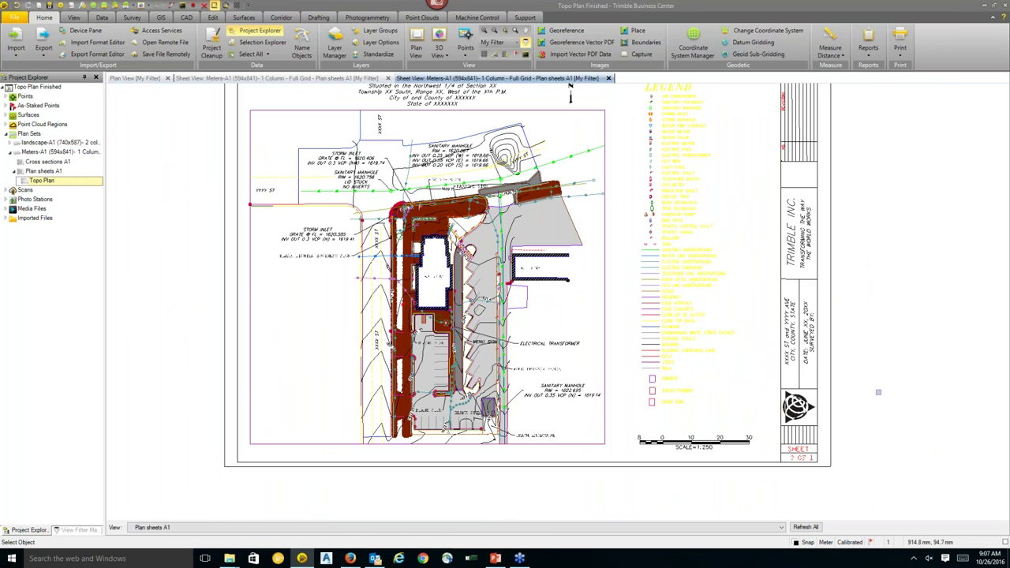
{"action": "middle_click_drag", "start_coordinate": [736, 210], "coordinate": [725, 262]}
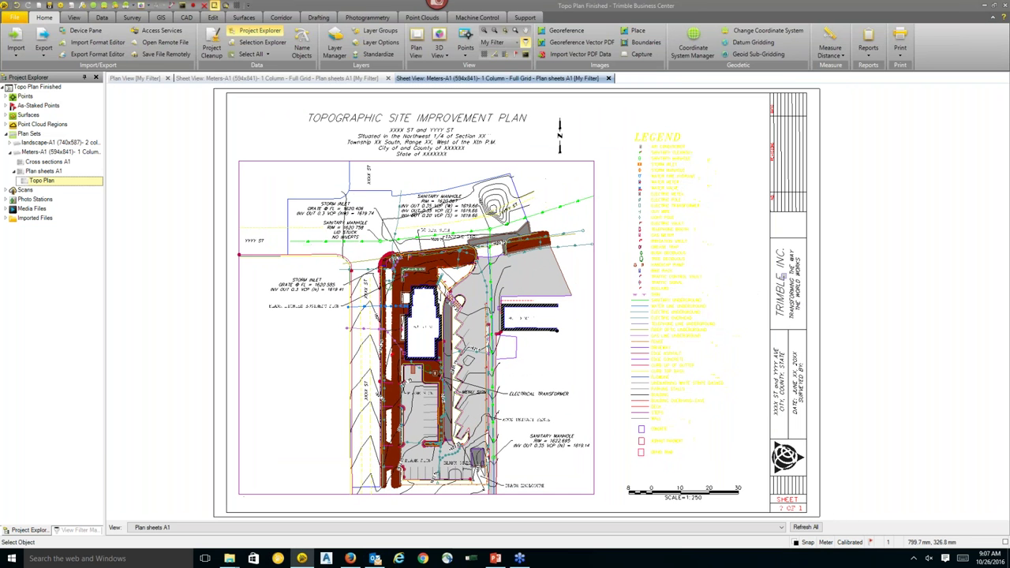
Print the Topo Plan sheet of Plan sheets A1 from the Meters-A1 plan set at 1:1 full scale to Topo Plan Finished(1).pdf.
{"action": "left_click", "coordinate": [316, 17]}
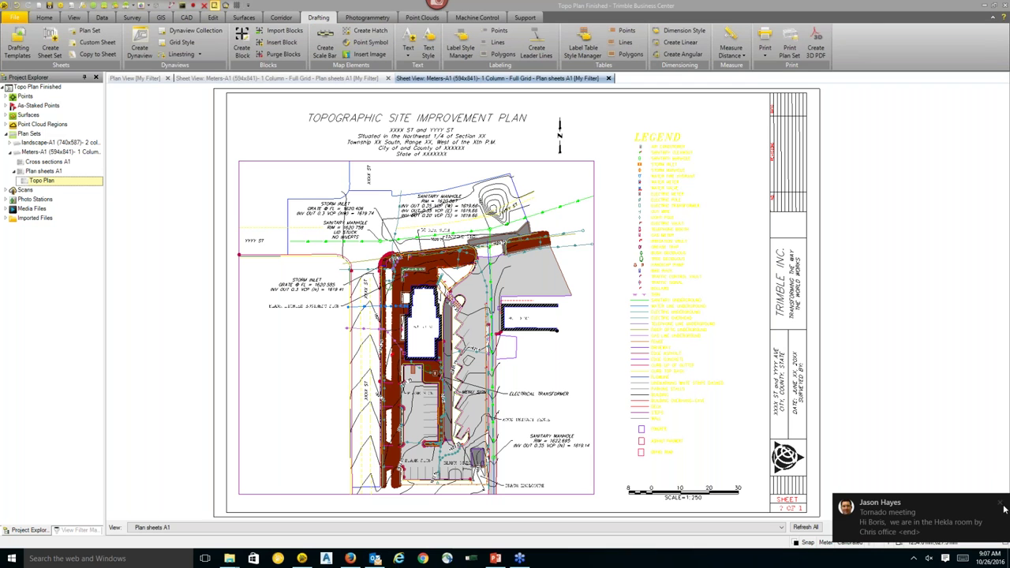
{"action": "left_click", "coordinate": [1001, 504]}
{"action": "left_click", "coordinate": [764, 54]}
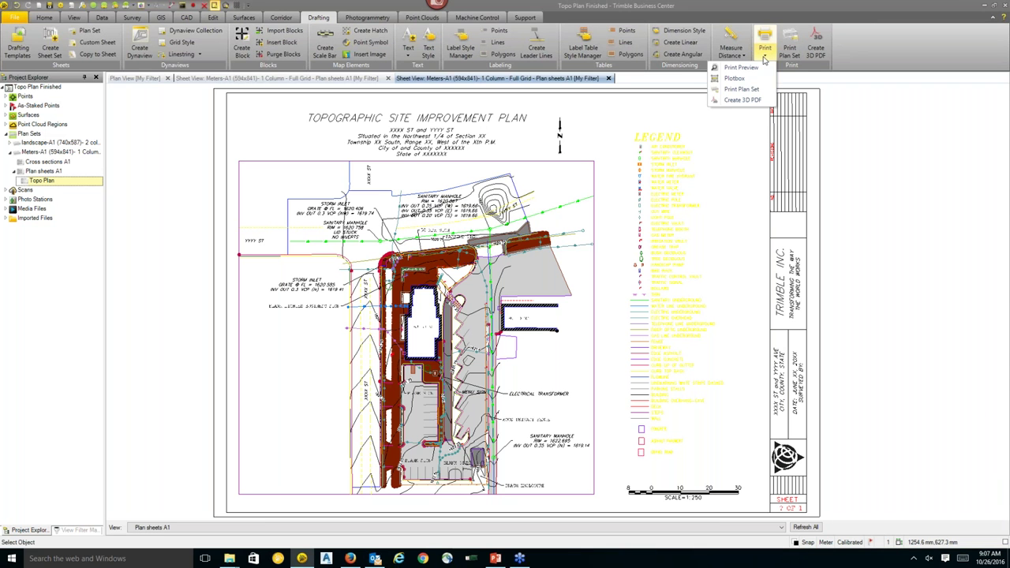
{"action": "left_click", "coordinate": [750, 93]}
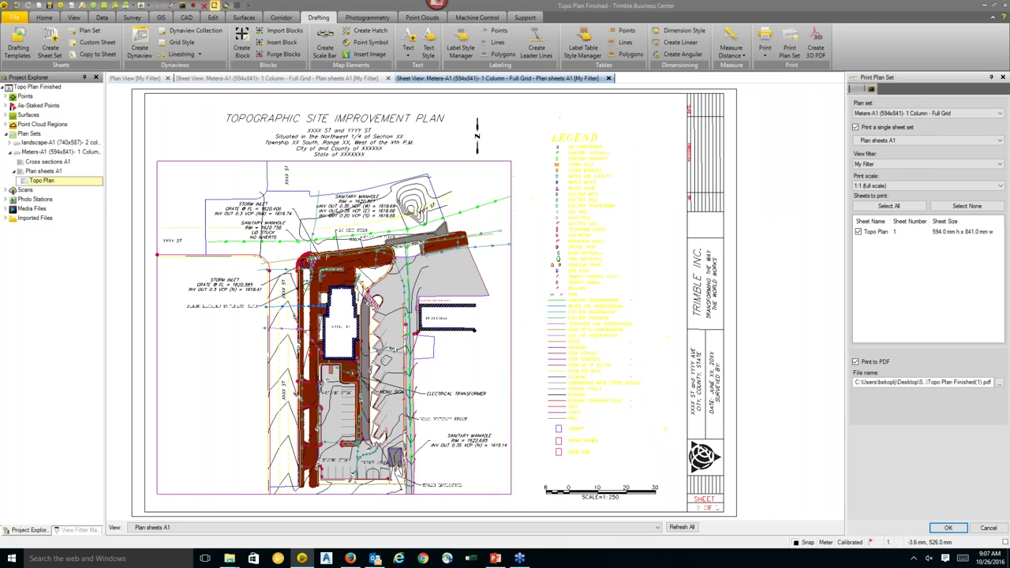
{"action": "left_click", "coordinate": [936, 117]}
{"action": "left_click", "coordinate": [892, 119]}
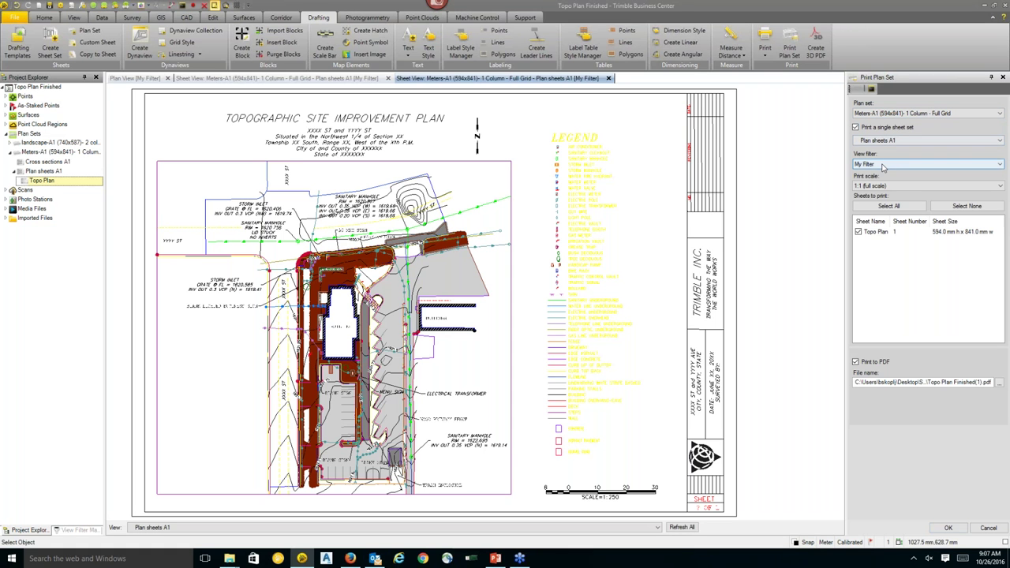
{"action": "left_click", "coordinate": [891, 232]}
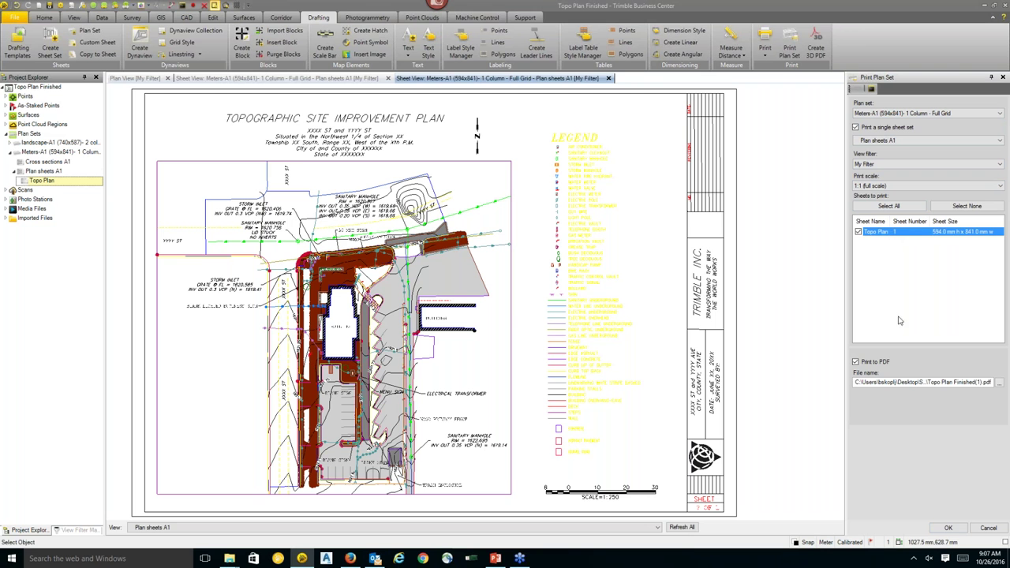
{"action": "left_click", "coordinate": [979, 382]}
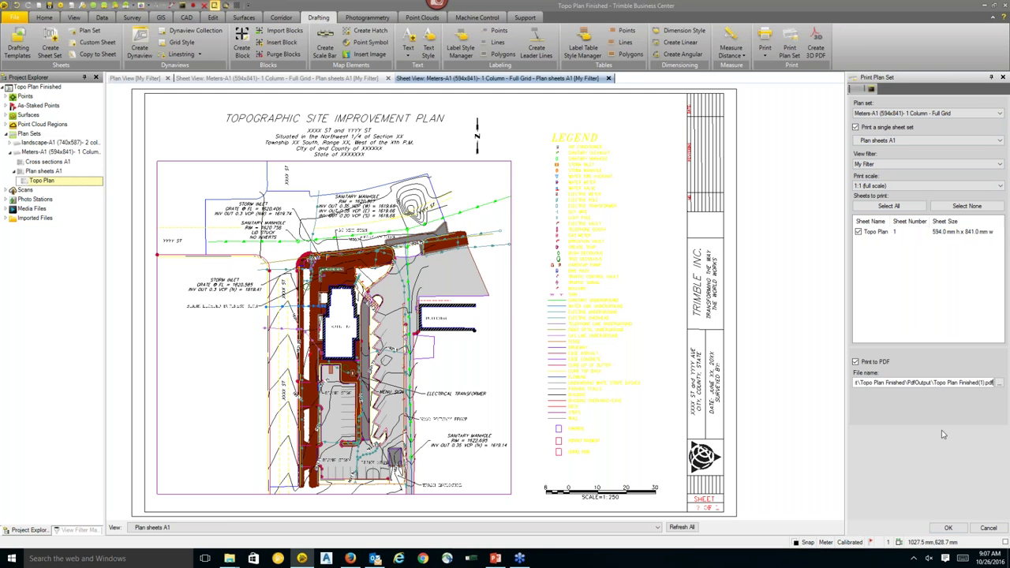
{"action": "left_click", "coordinate": [951, 528]}
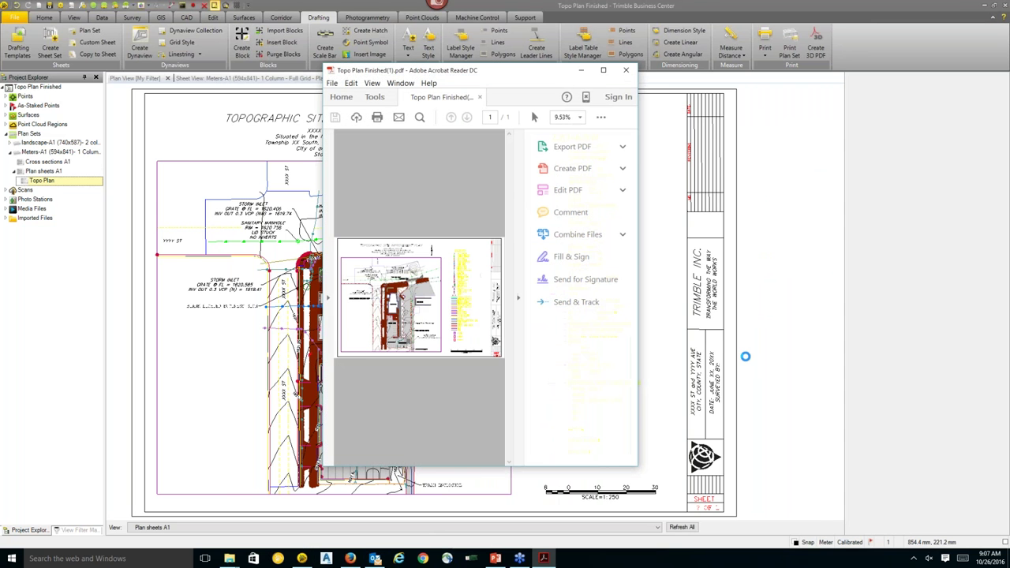
Maximize Topo Plan Finished(1).pdf in Adobe Acrobat Reader and examine the site plan, labels, hatching, legend and scale bar up close.
{"action": "left_click", "coordinate": [603, 69]}
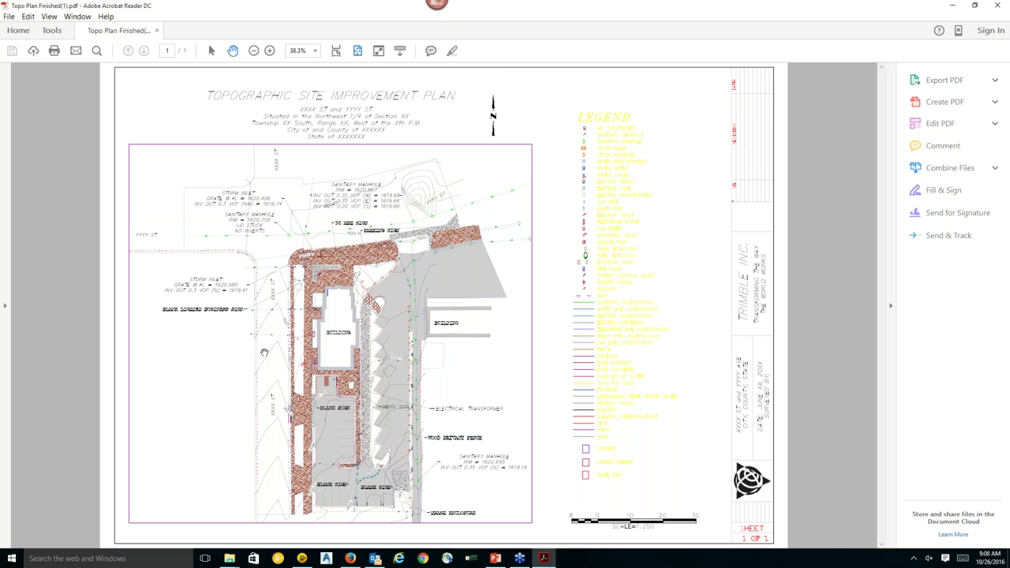
{"action": "scroll", "coordinate": [336, 284], "scroll_direction": "up", "scroll_amount": 1, "text": "ctrl"}
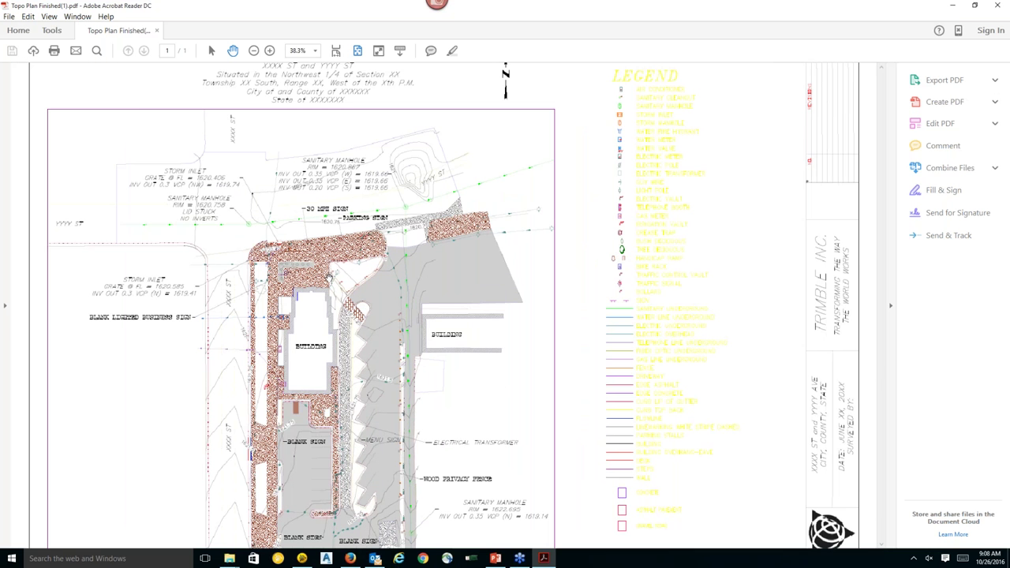
{"action": "scroll", "coordinate": [330, 277], "scroll_direction": "up", "scroll_amount": 3, "text": "ctrl"}
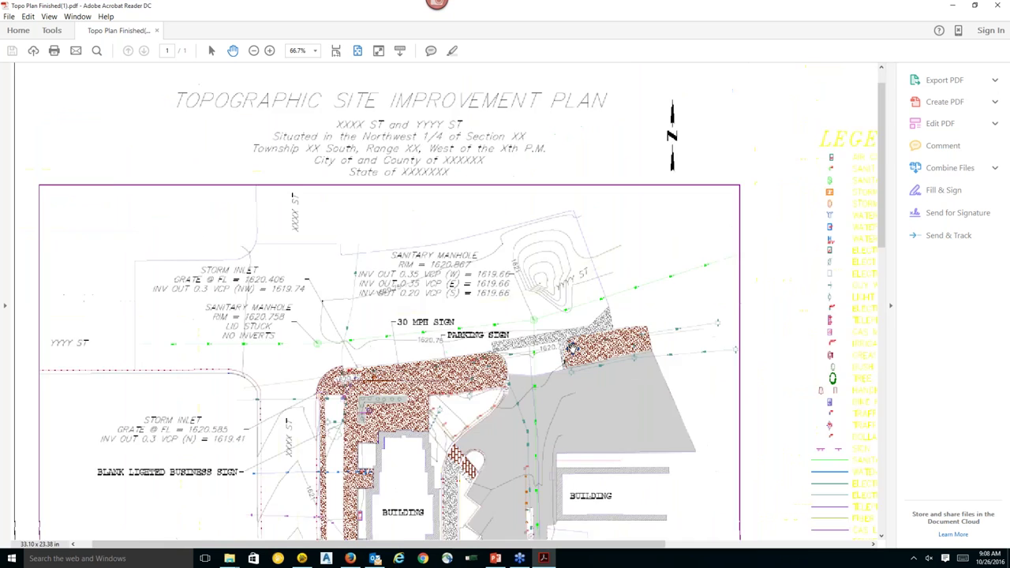
{"action": "left_click_drag", "start_coordinate": [572, 349], "coordinate": [434, 257]}
{"action": "scroll", "coordinate": [562, 333], "scroll_direction": "down", "scroll_amount": 3}
{"action": "scroll", "coordinate": [562, 333], "scroll_direction": "right", "scroll_amount": 3}
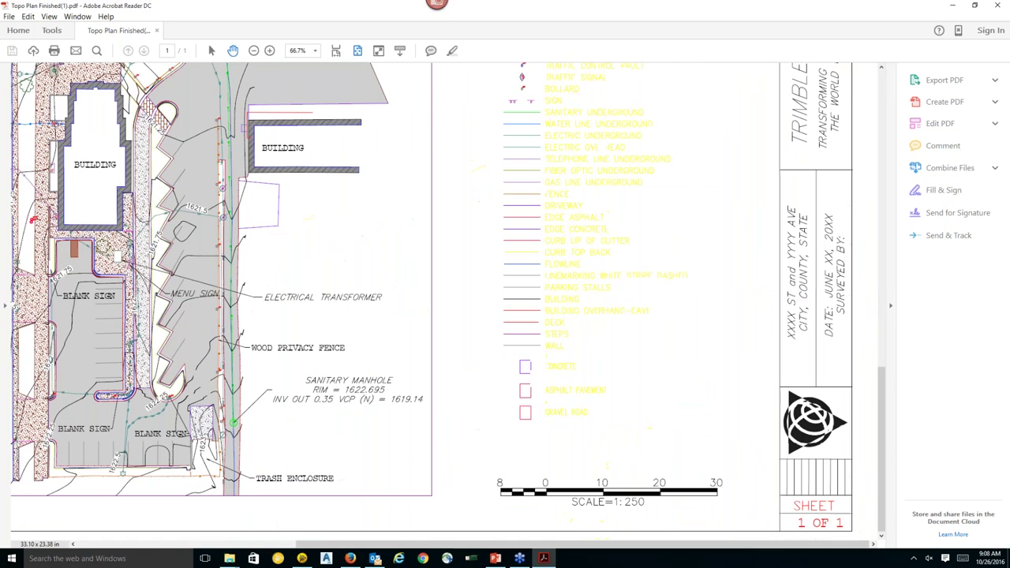
{"action": "scroll", "coordinate": [584, 361], "scroll_direction": "left", "scroll_amount": 4}
{"action": "scroll", "coordinate": [569, 357], "scroll_direction": "left", "scroll_amount": 2}
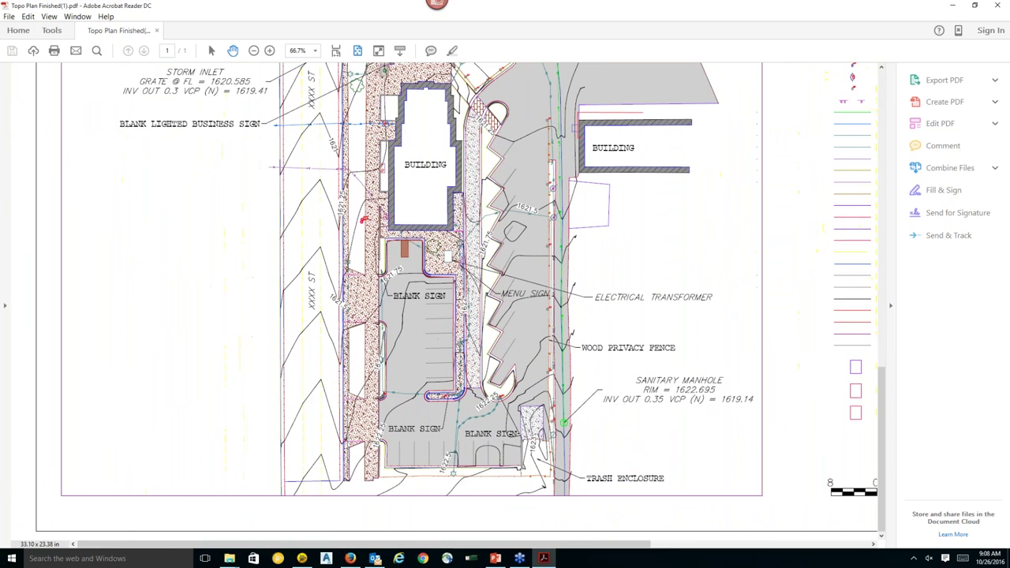
{"action": "scroll", "coordinate": [565, 351], "scroll_direction": "up", "scroll_amount": 3}
{"action": "scroll", "coordinate": [561, 344], "scroll_direction": "up", "scroll_amount": 3}
{"action": "scroll", "coordinate": [561, 344], "scroll_direction": "down", "scroll_amount": 1}
{"action": "scroll", "coordinate": [447, 305], "scroll_direction": "down", "scroll_amount": 4}
{"action": "scroll", "coordinate": [448, 305], "scroll_direction": "right", "scroll_amount": 8}
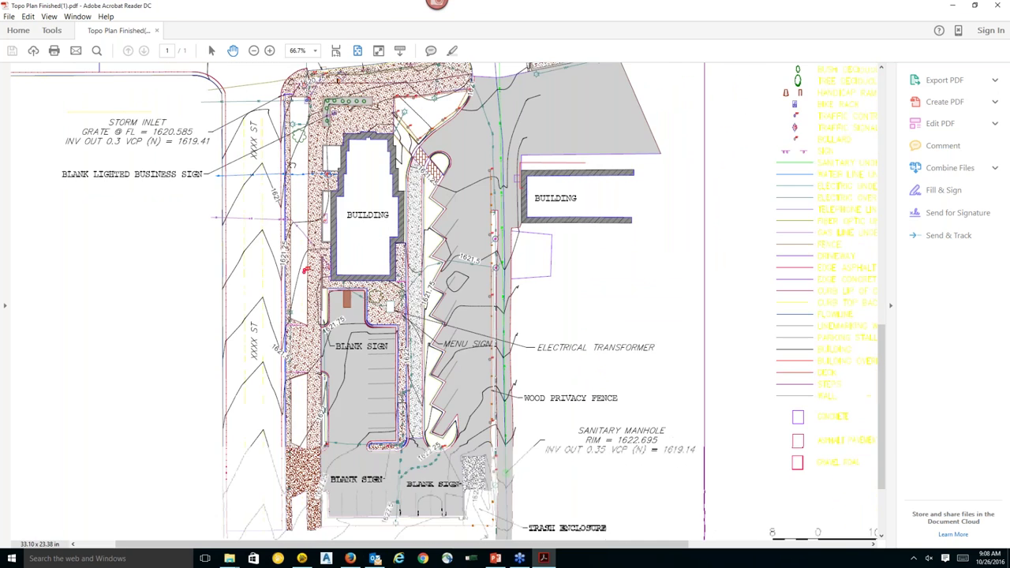
Examine the northern part of the printed topo plan in the PDF and return to Trimble Business Center.
{"action": "scroll", "coordinate": [447, 304], "scroll_direction": "up", "scroll_amount": 6}
{"action": "scroll", "coordinate": [447, 305], "scroll_direction": "left", "scroll_amount": 7}
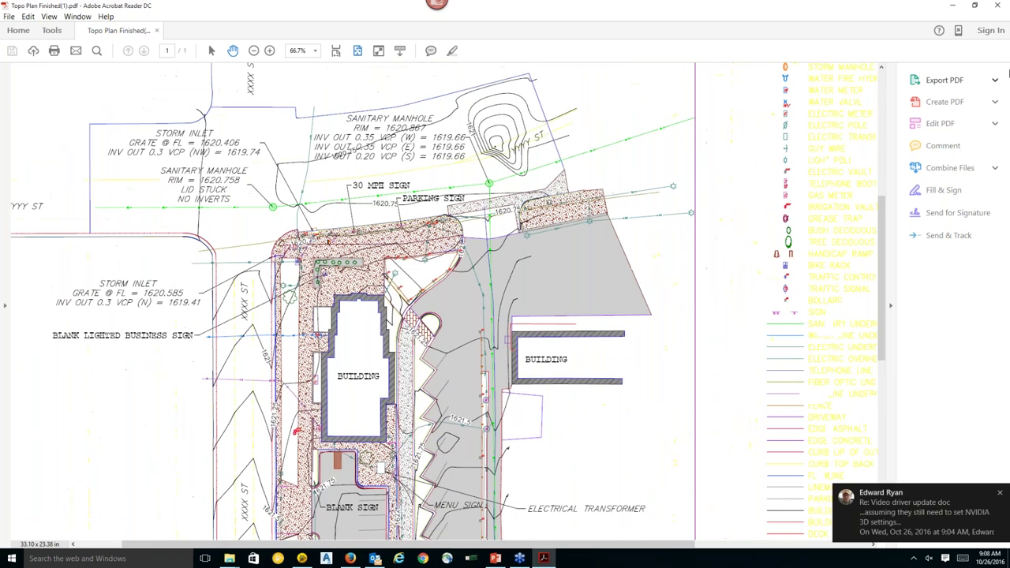
{"action": "left_click", "coordinate": [953, 6]}
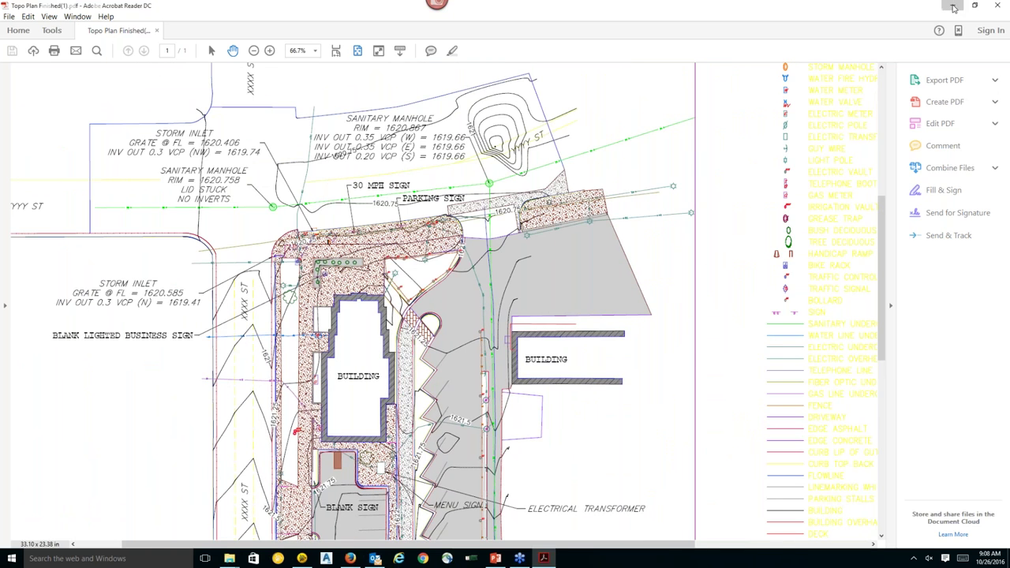
Close Outlook and bring up the Plan View of the Topo Plan Finished project.
{"action": "right_click", "coordinate": [375, 558]}
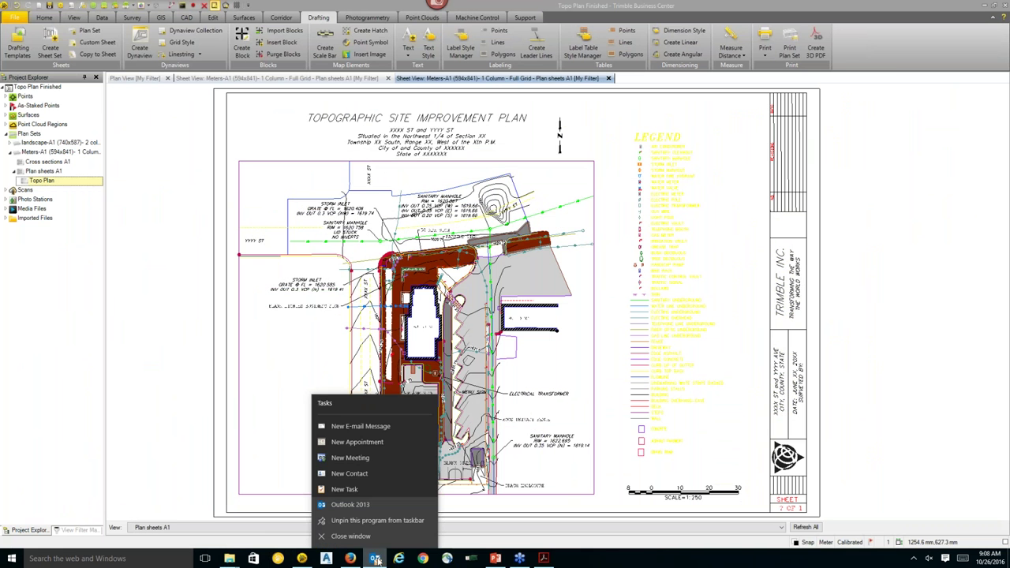
{"action": "left_click", "coordinate": [371, 539]}
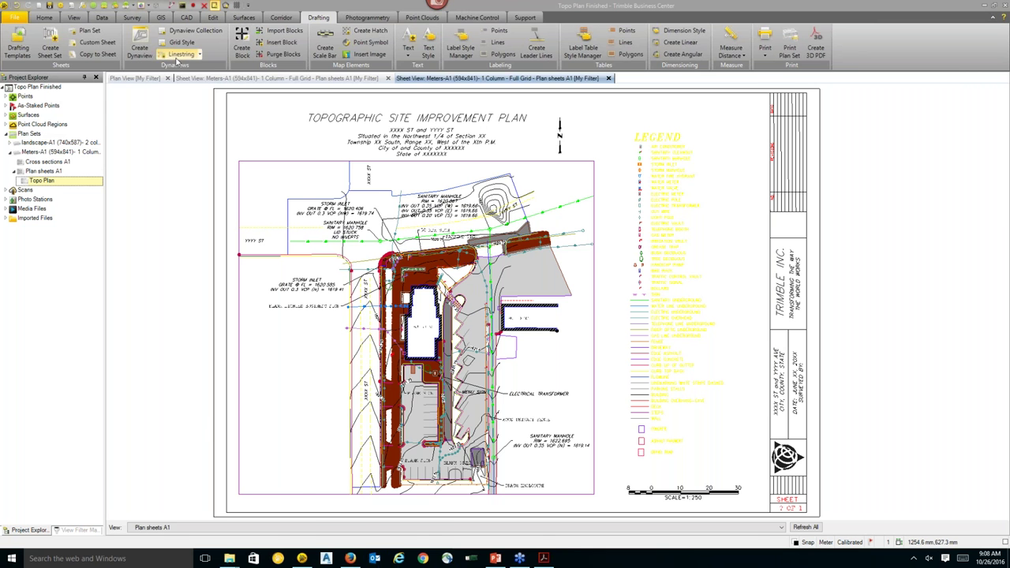
{"action": "left_click", "coordinate": [136, 79]}
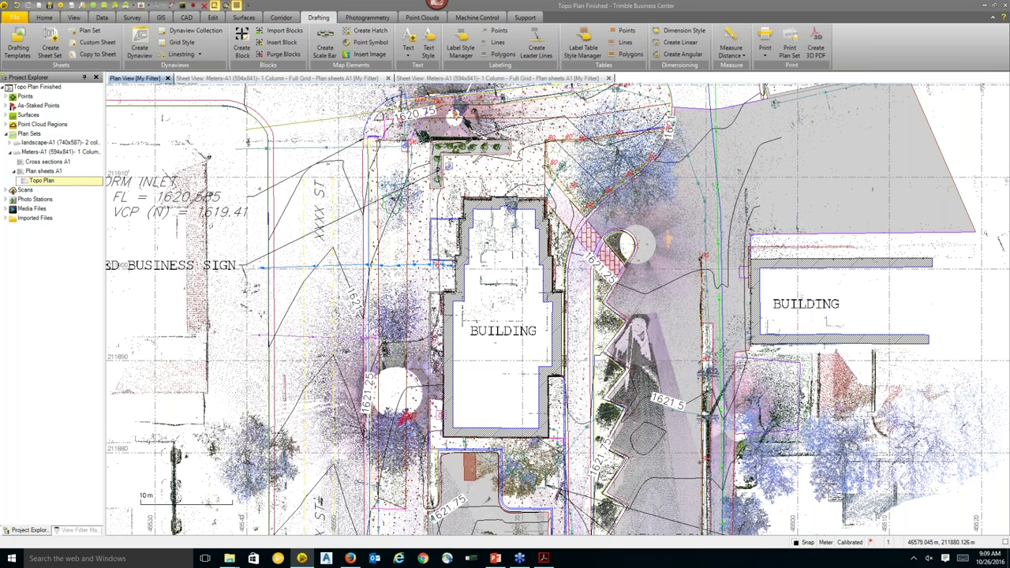
Switch to the PowerPoint presentation and start the slide show from the Demonstration slide.
{"action": "left_click", "coordinate": [495, 559]}
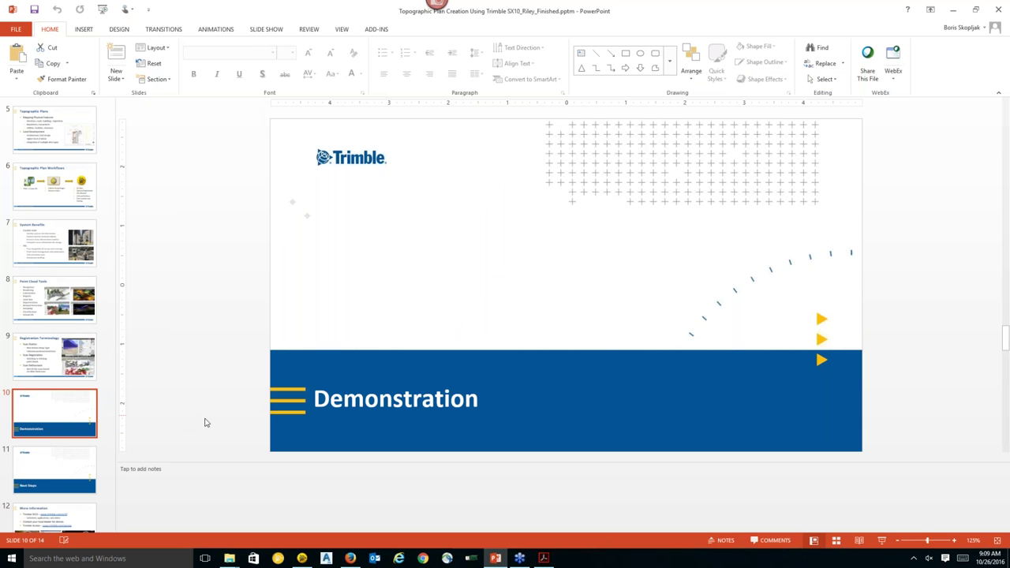
{"action": "left_click", "coordinate": [881, 541]}
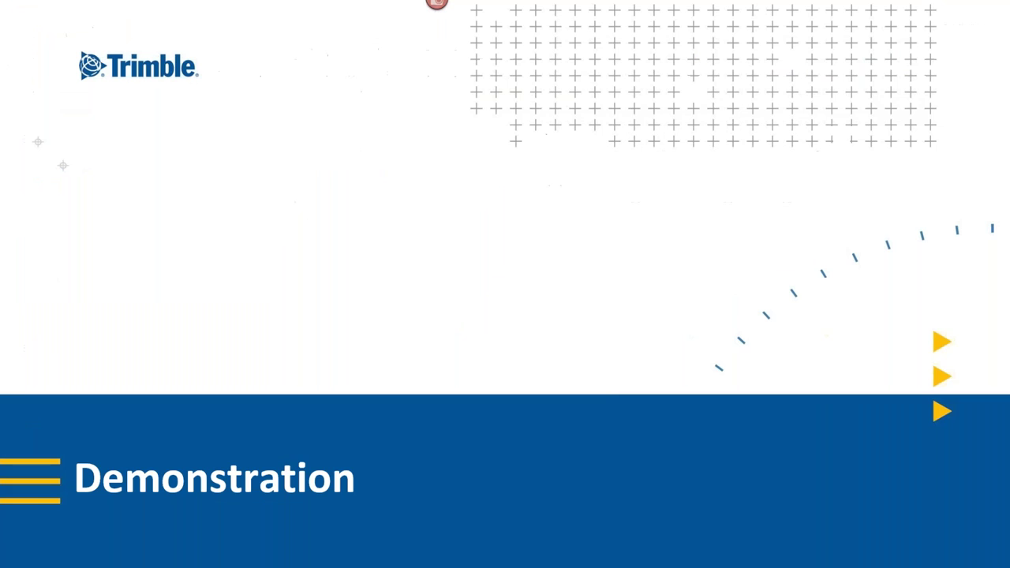
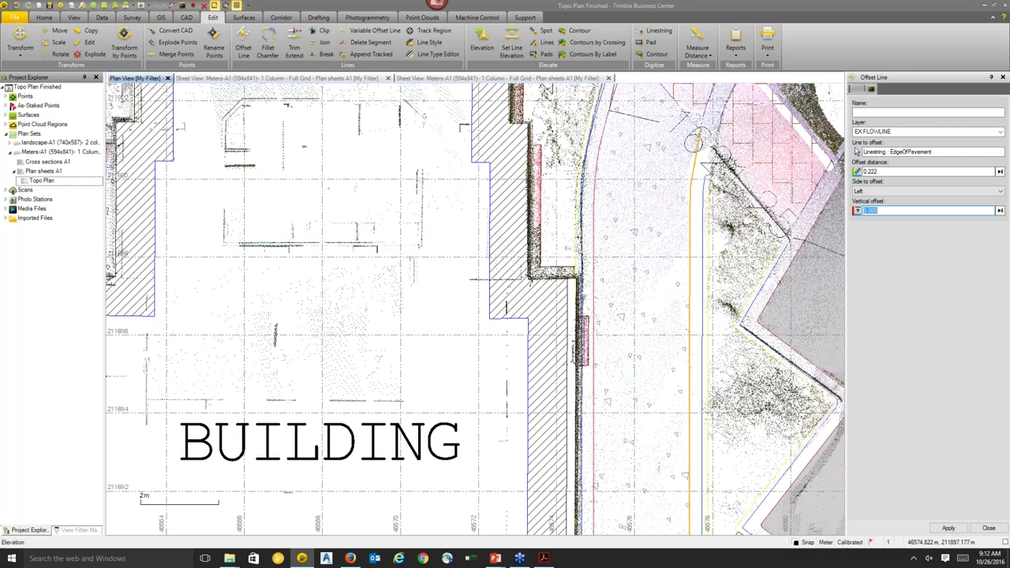
Set the EX FLOWLINE offset line's vertical offset to 1621.304 by picking the northern end of the EdgeOfPavement linestring.
{"action": "left_click", "coordinate": [693, 142]}
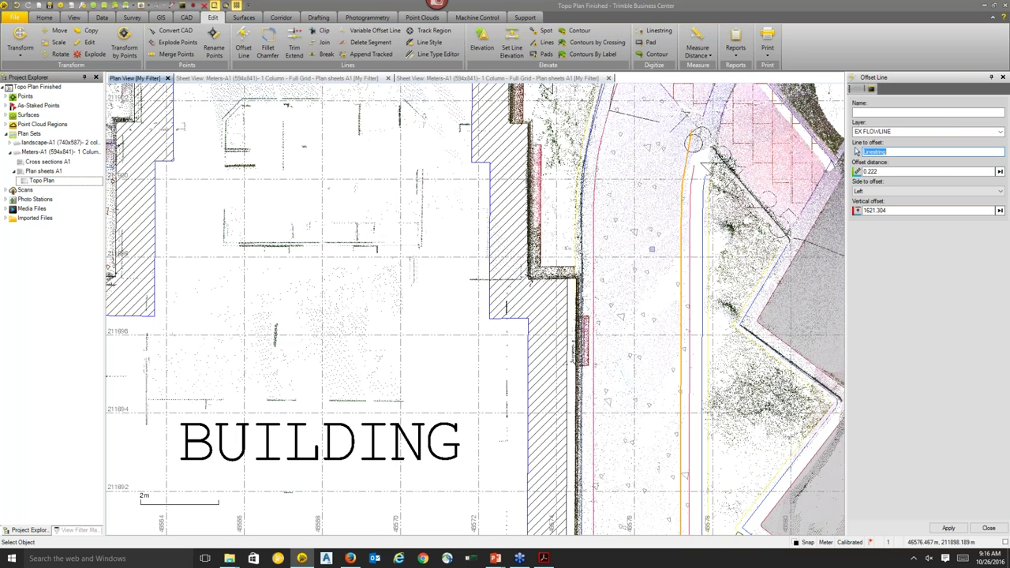
Switch to the running PowerPoint slide show and display its More Information slide.
{"action": "left_click", "coordinate": [496, 559]}
{"action": "left_click", "coordinate": [527, 488]}
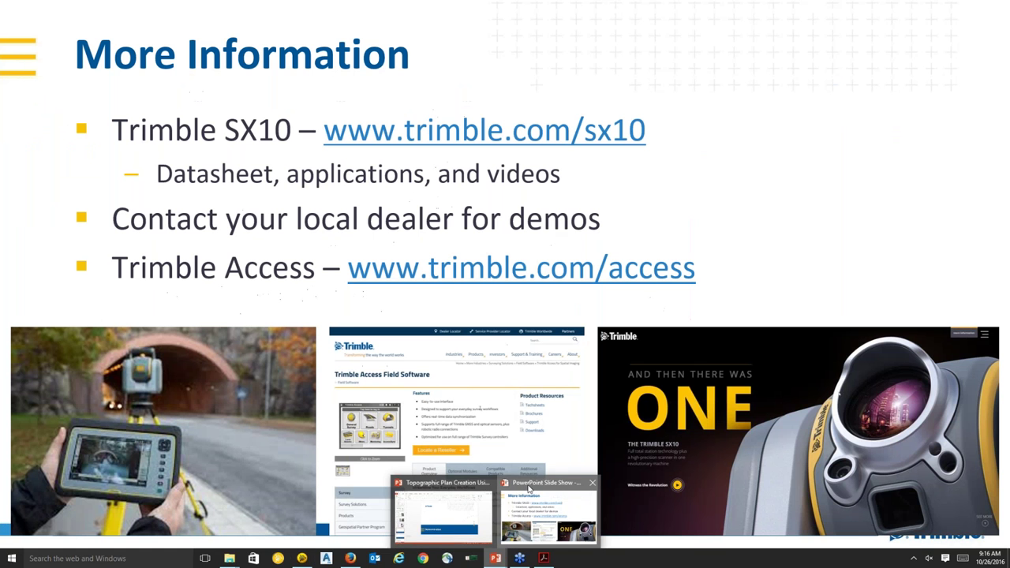
{"action": "left_click", "coordinate": [528, 490]}
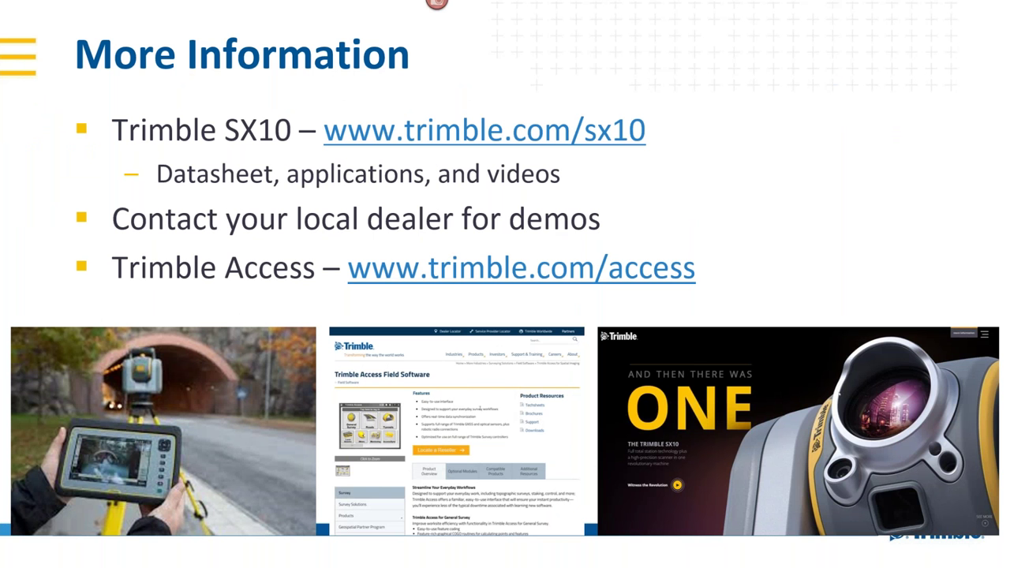